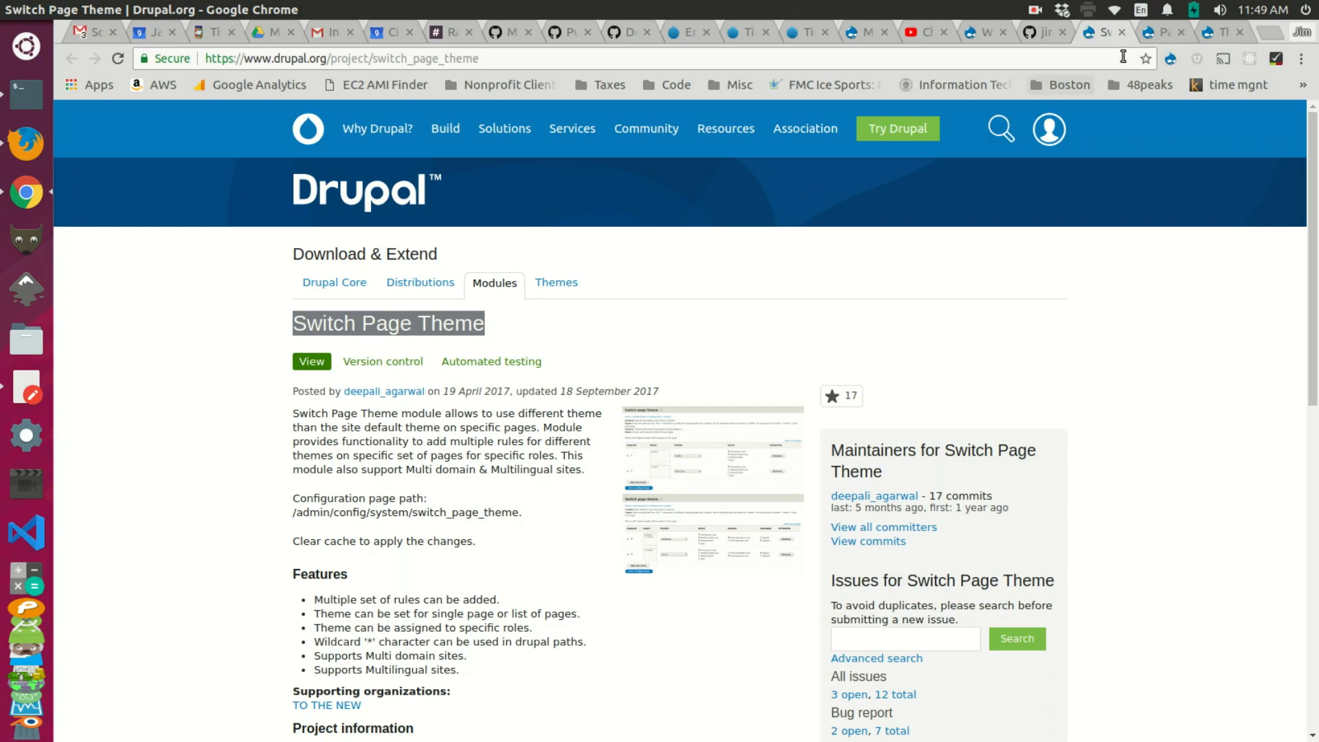
Step: Look over the Pathauto project page, then bring up the local NBER Test Site home page
left_click(1160, 34)
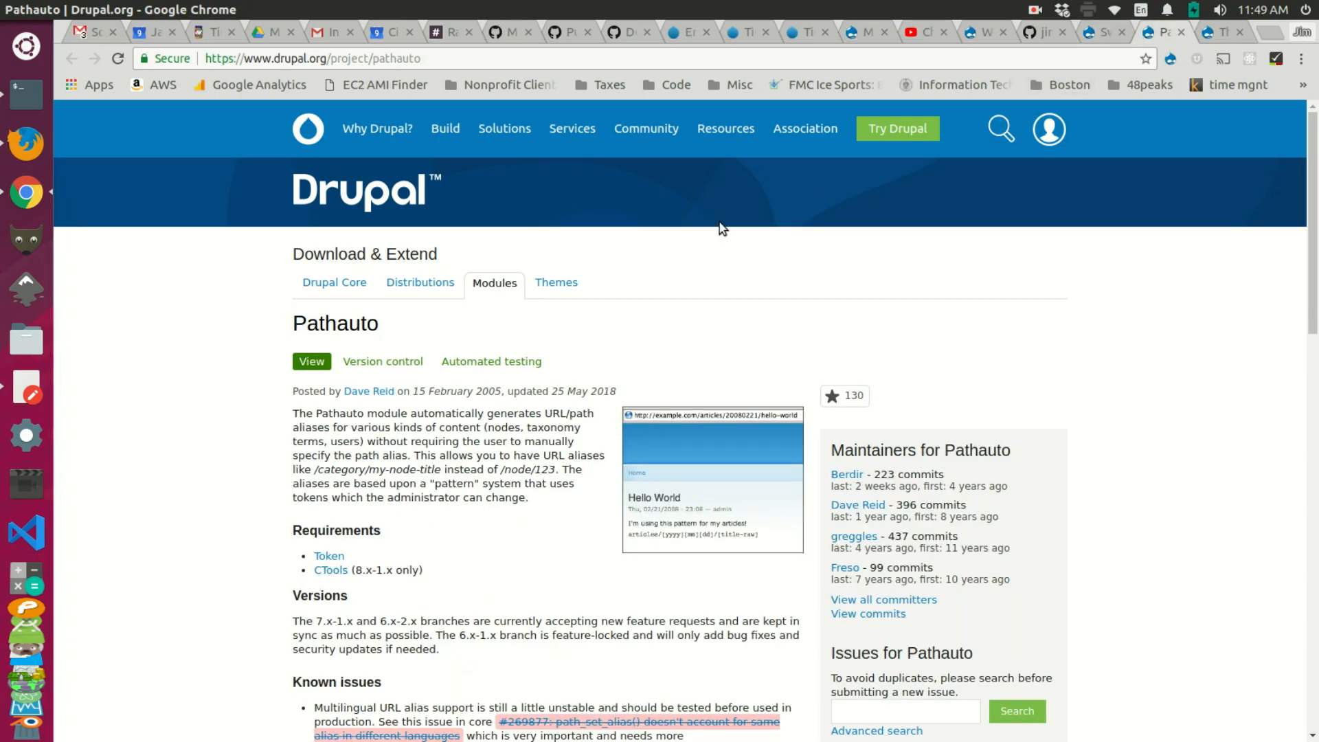
double_click(295, 326)
left_click(397, 454)
left_click(988, 34)
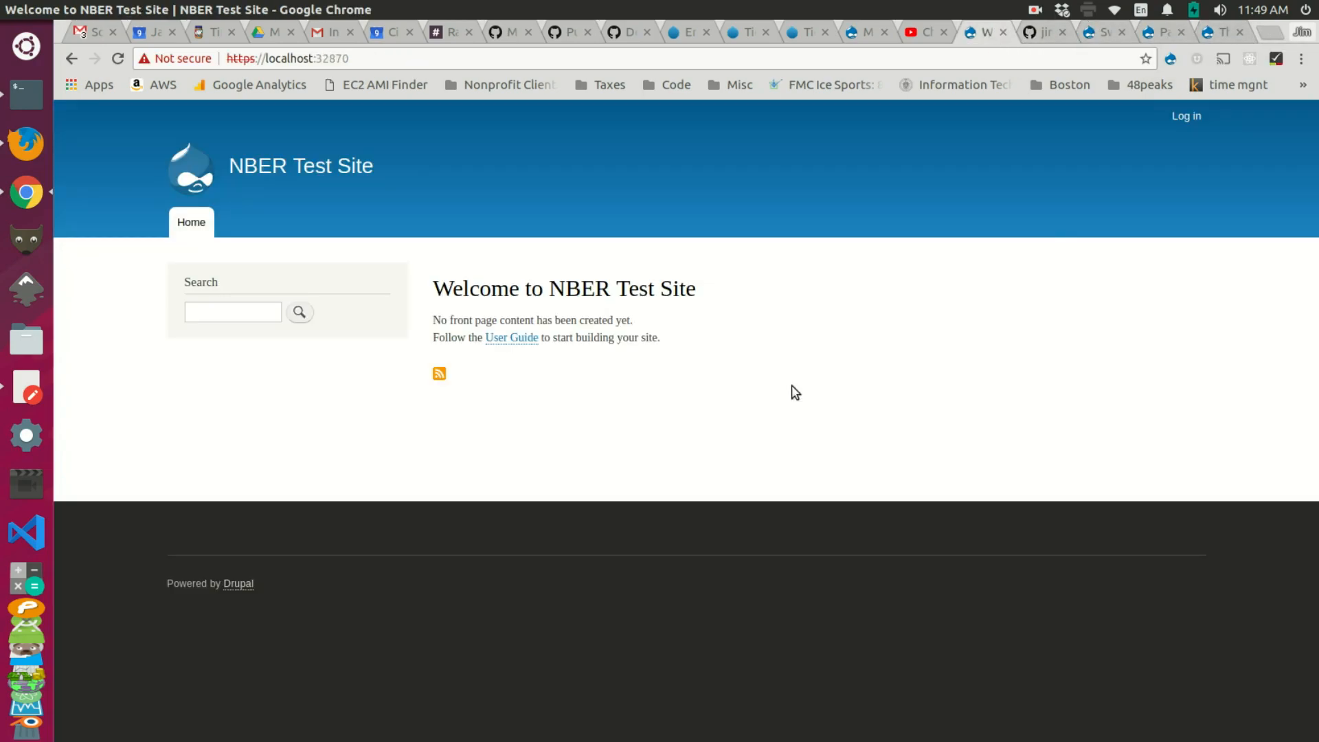
Step: Log in to the local site as admin, then select the module name in the Switch Page Theme address
left_click(1188, 116)
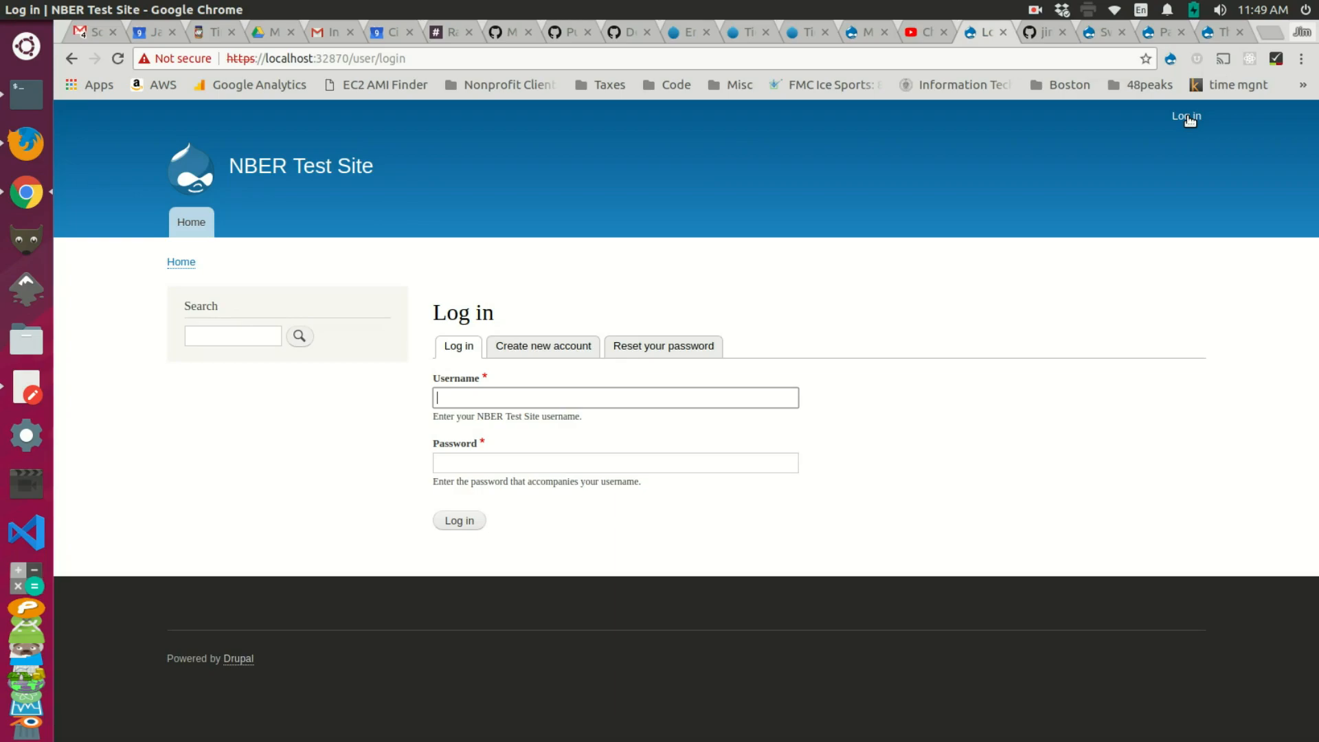
type("admin")
key("Tab")
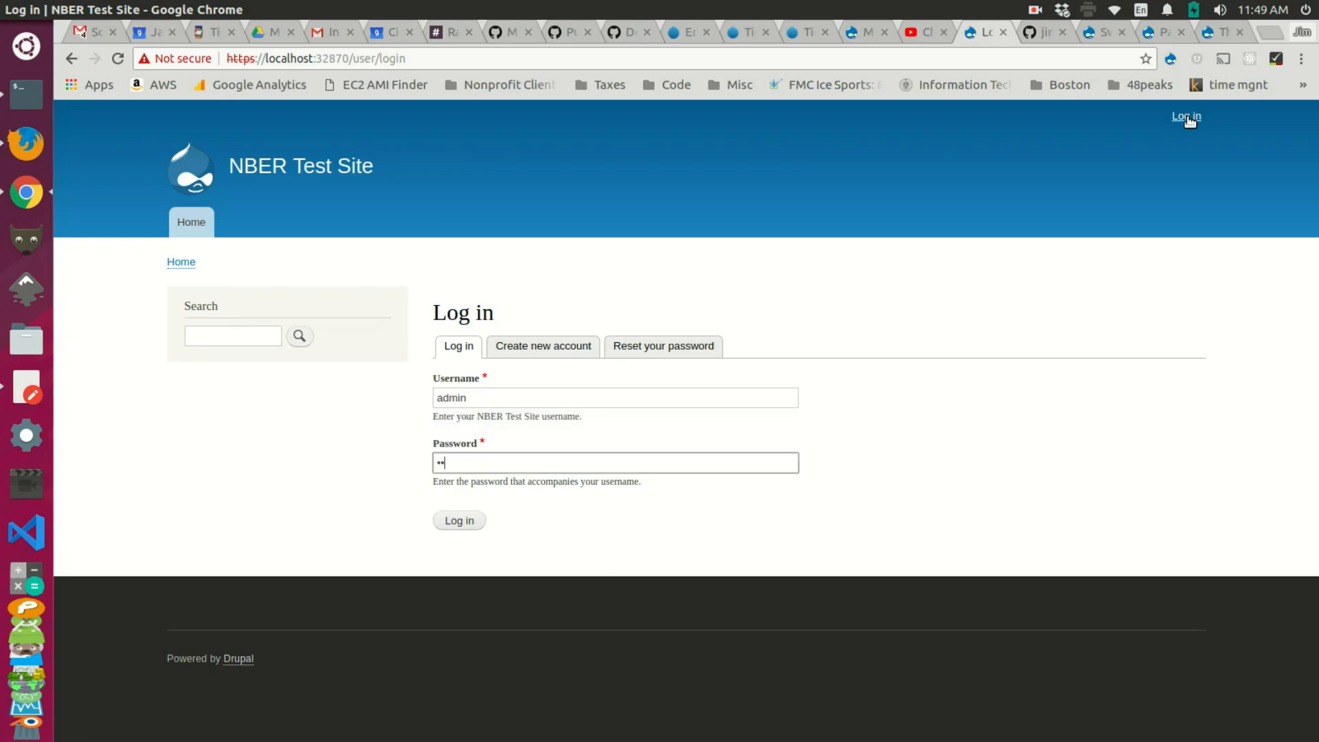
type("admin")
key("Return")
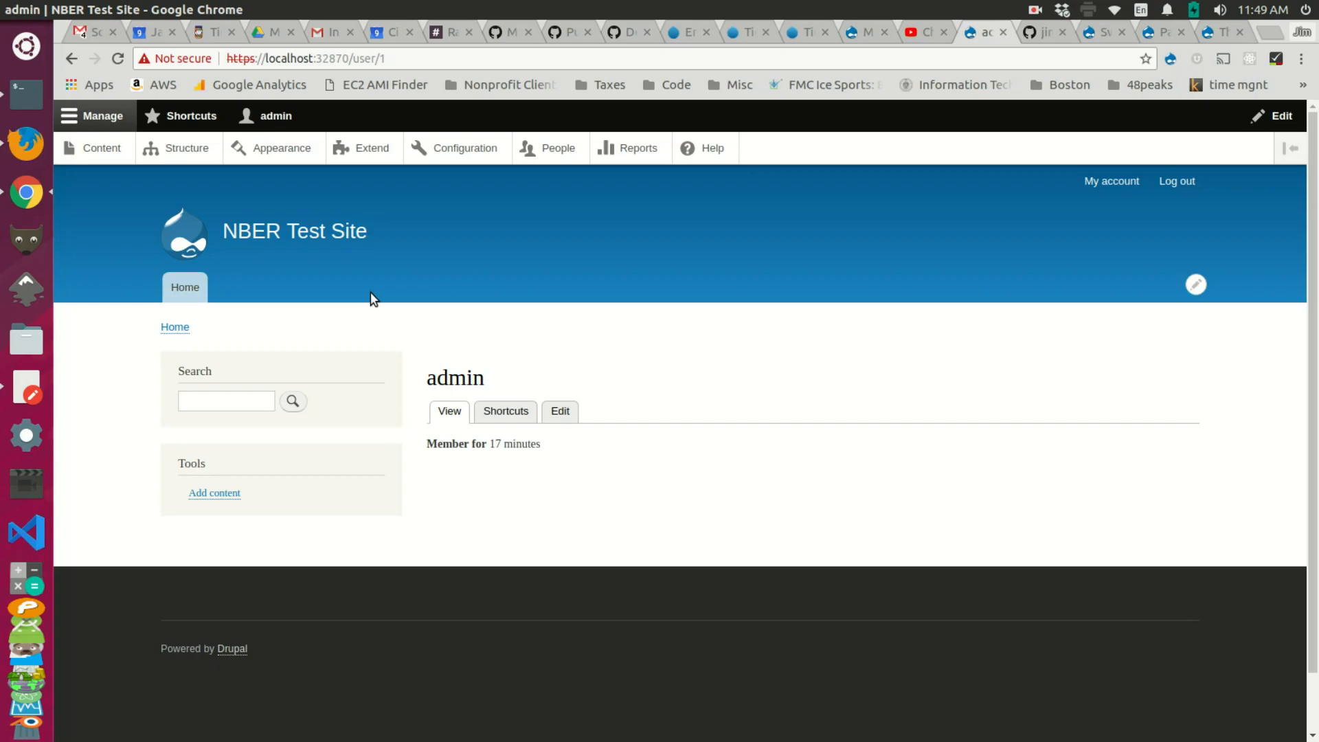
left_click(1101, 32)
left_click_drag(506, 59, 389, 59)
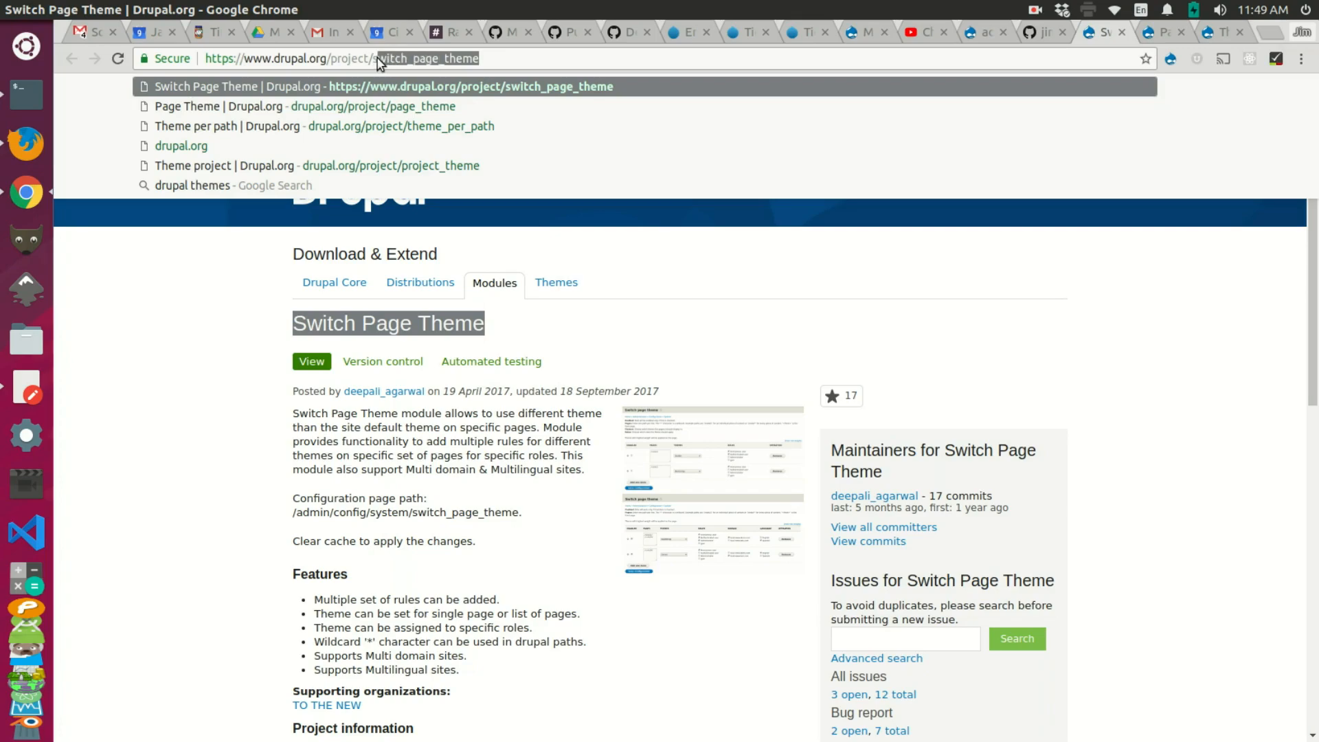
Step: Take switch_page_theme from the page address and run 'lando drush en switch_page_theme -y' in Terminal
left_click(376, 59)
left_click_drag(374, 59, 480, 58)
key("alt+Tab")
key("alt+Tab")
key("alt+shift+Tab")
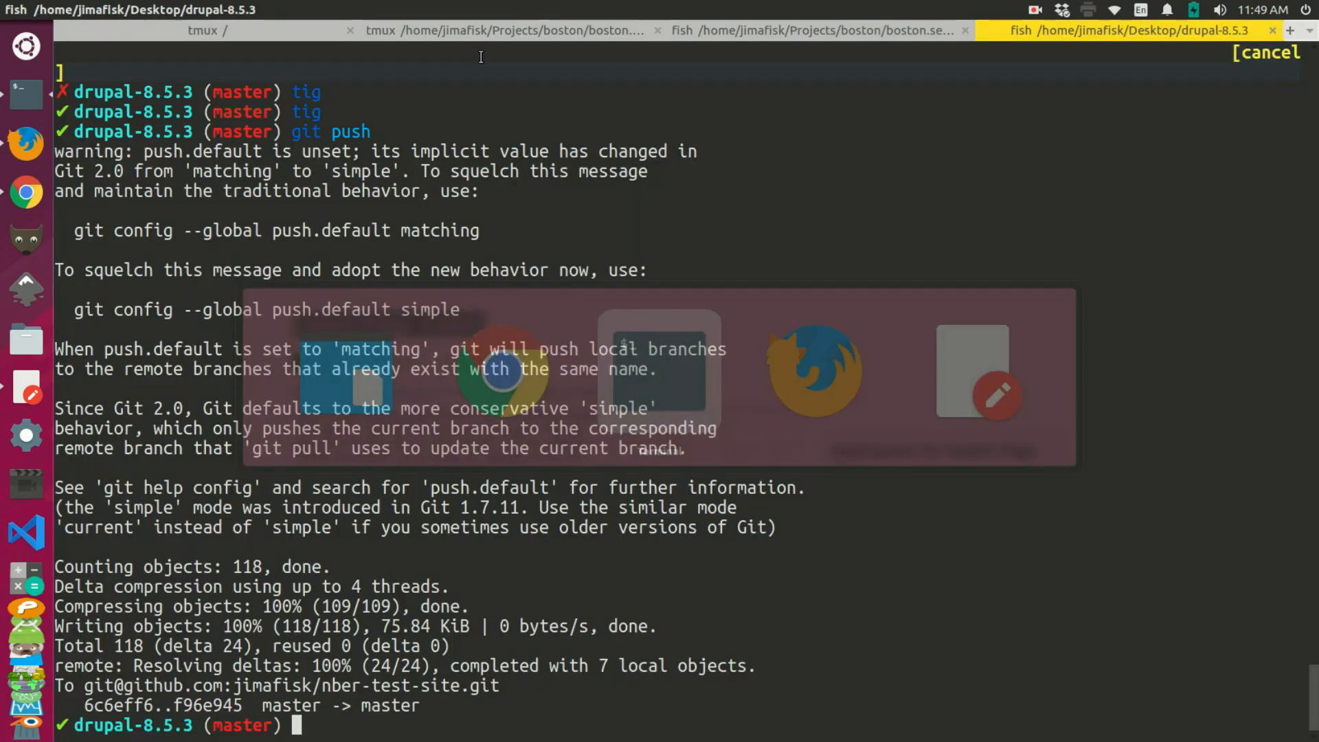
type("lando drush en ")
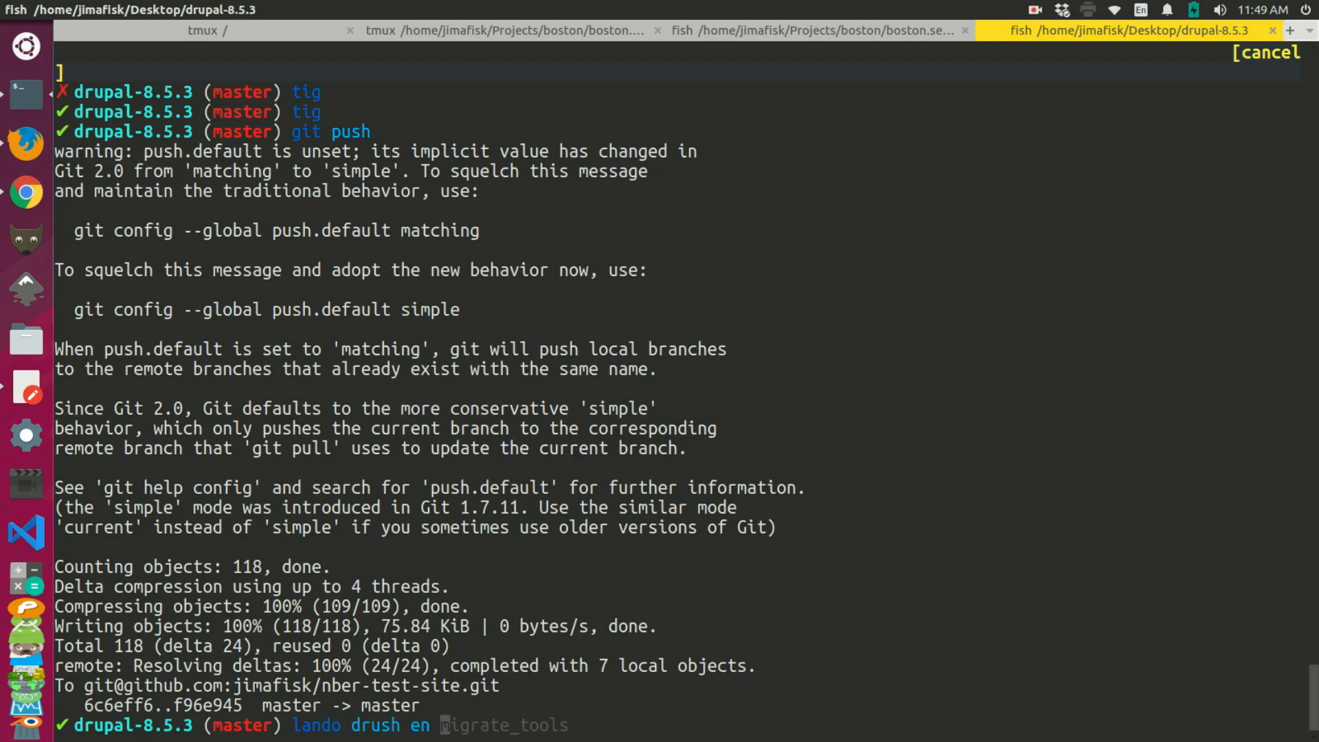
type("switch_page_theme -y")
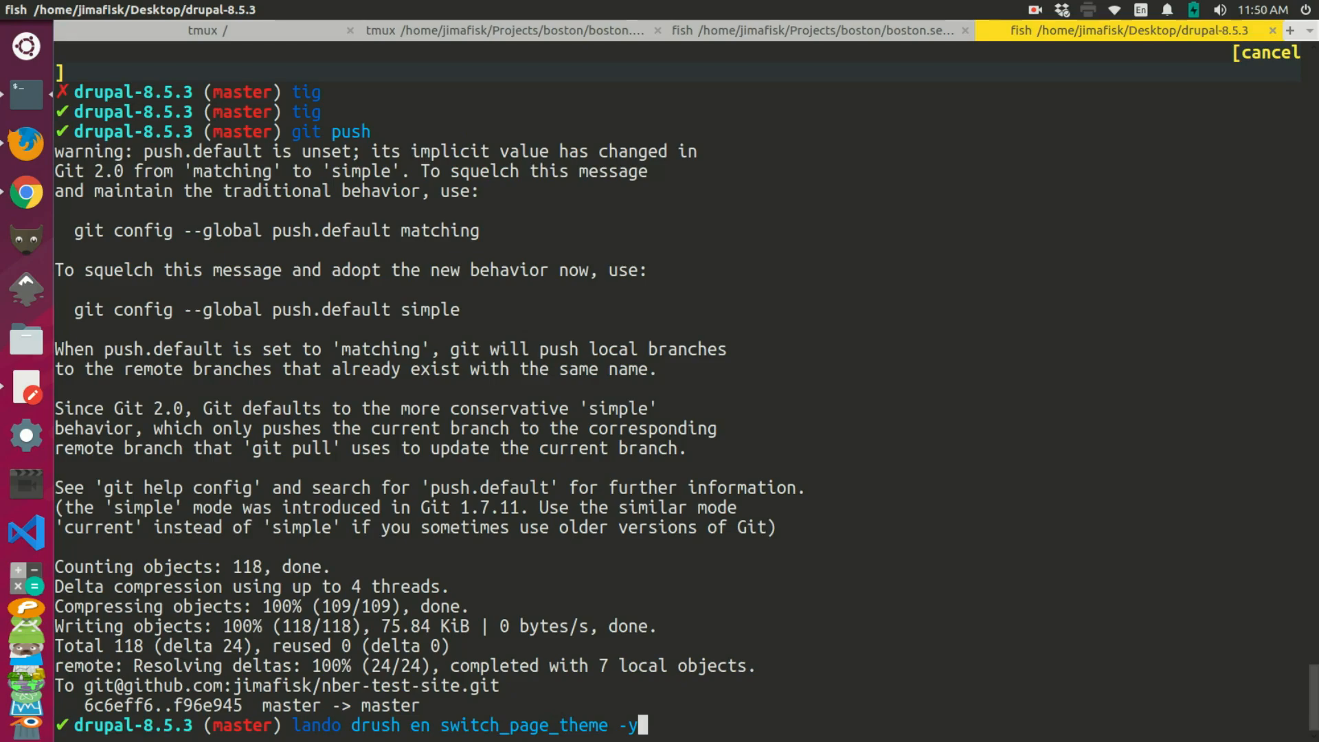
key("Return")
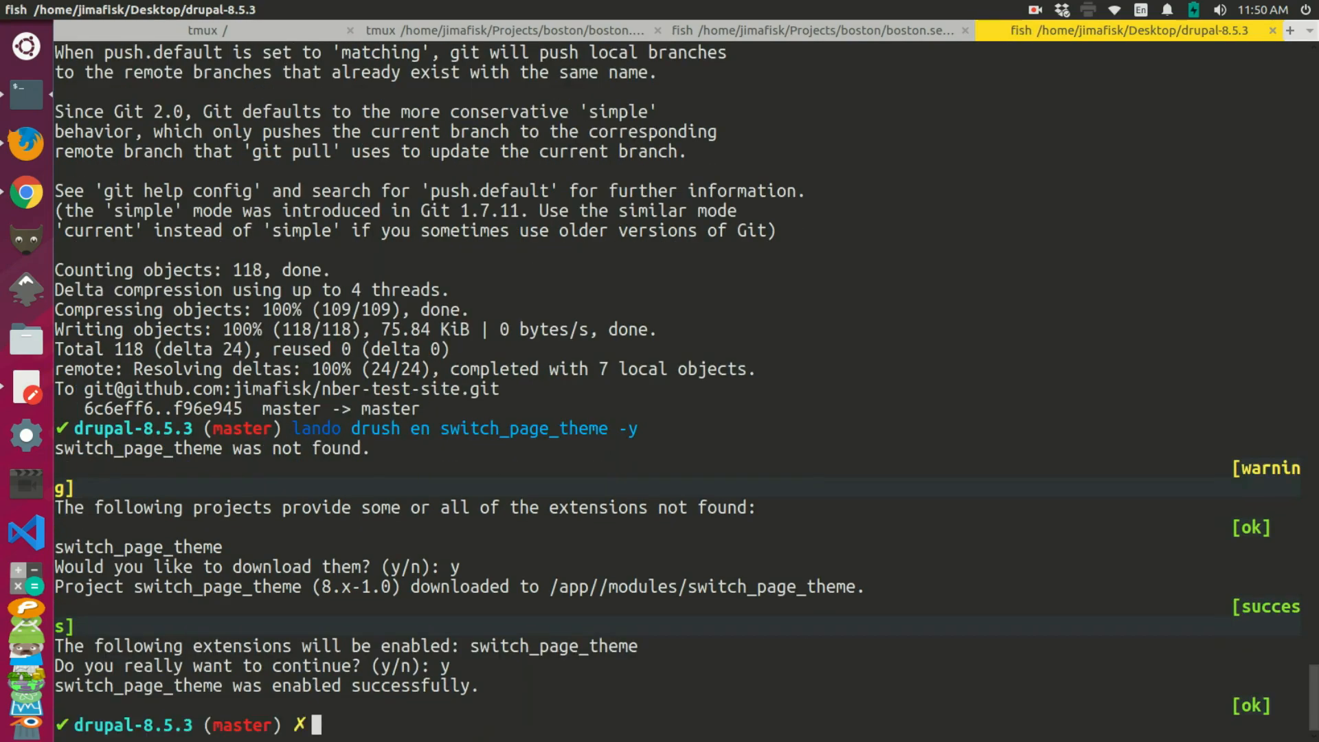
Step: Close the Switch Page Theme tab and rerun the drush enable command with pathauto instead
key("alt+Tab")
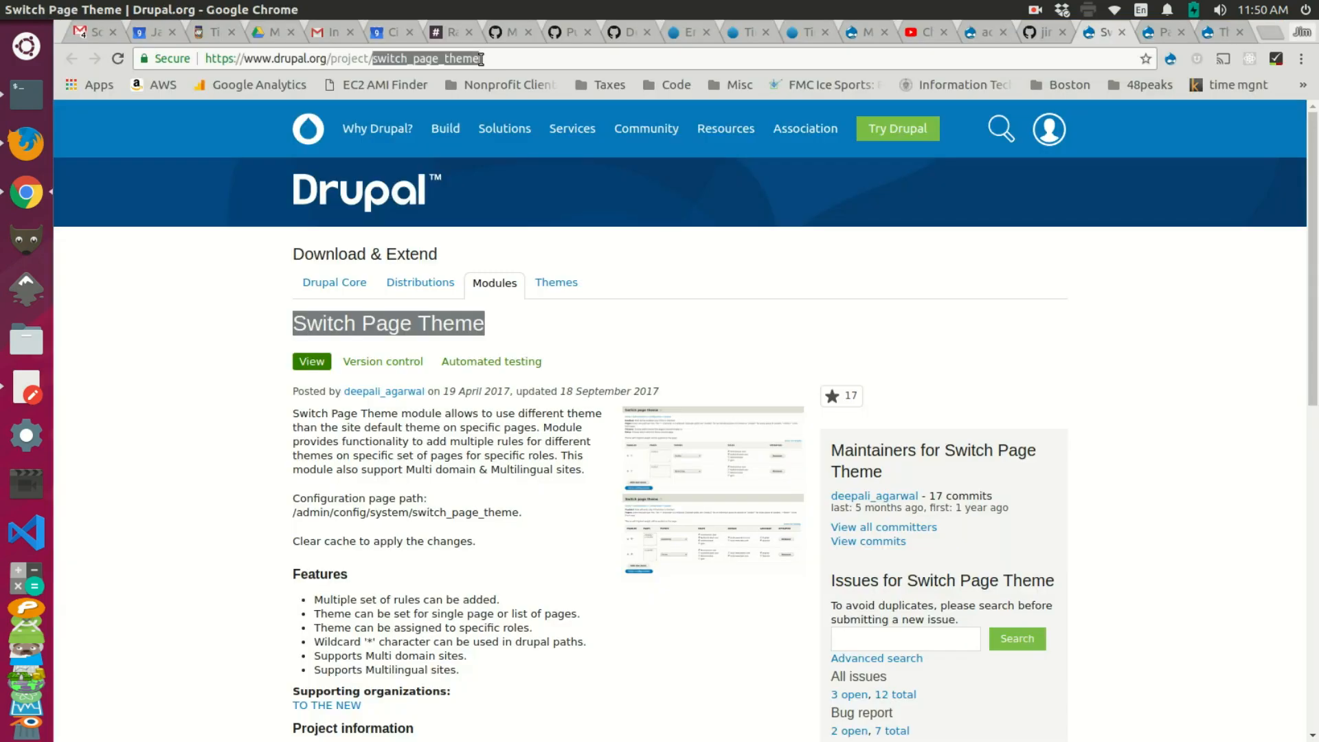
left_click(1122, 32)
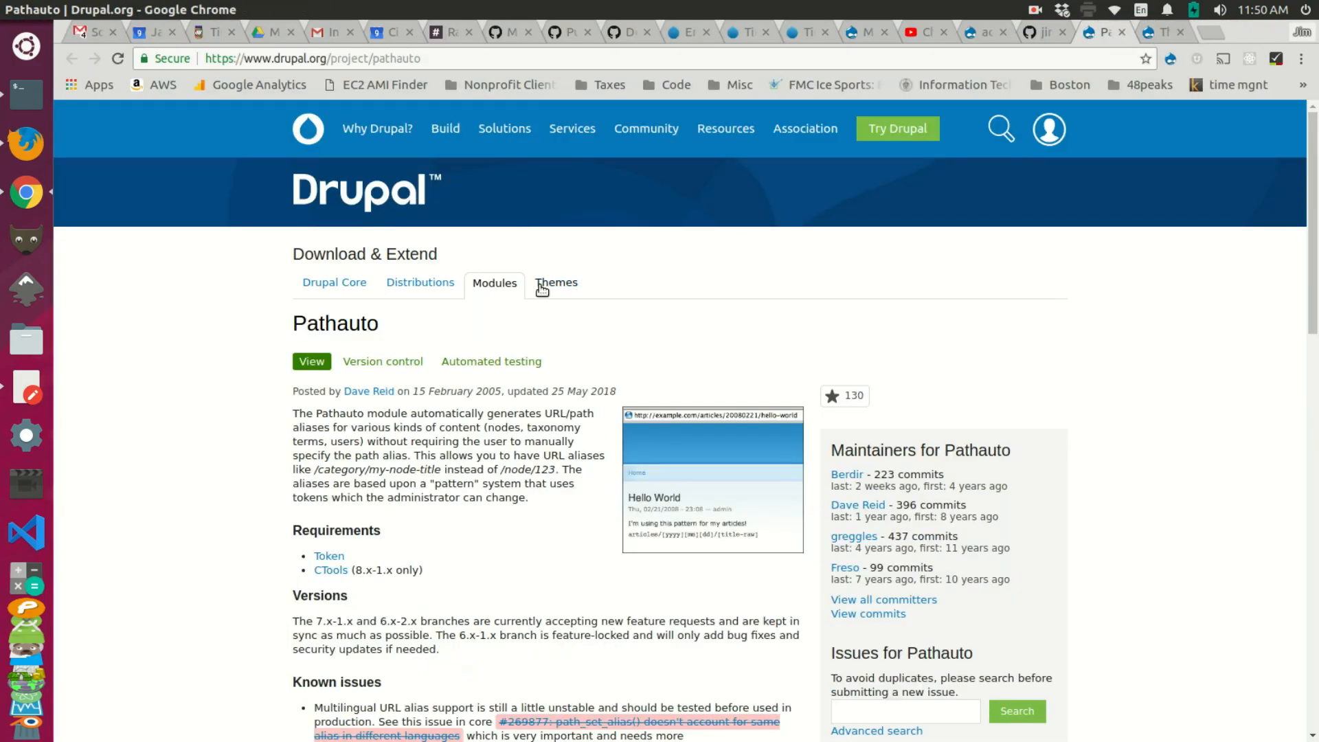
left_click_drag(426, 62, 376, 56)
key("ctrl+c")
key("alt+Tab")
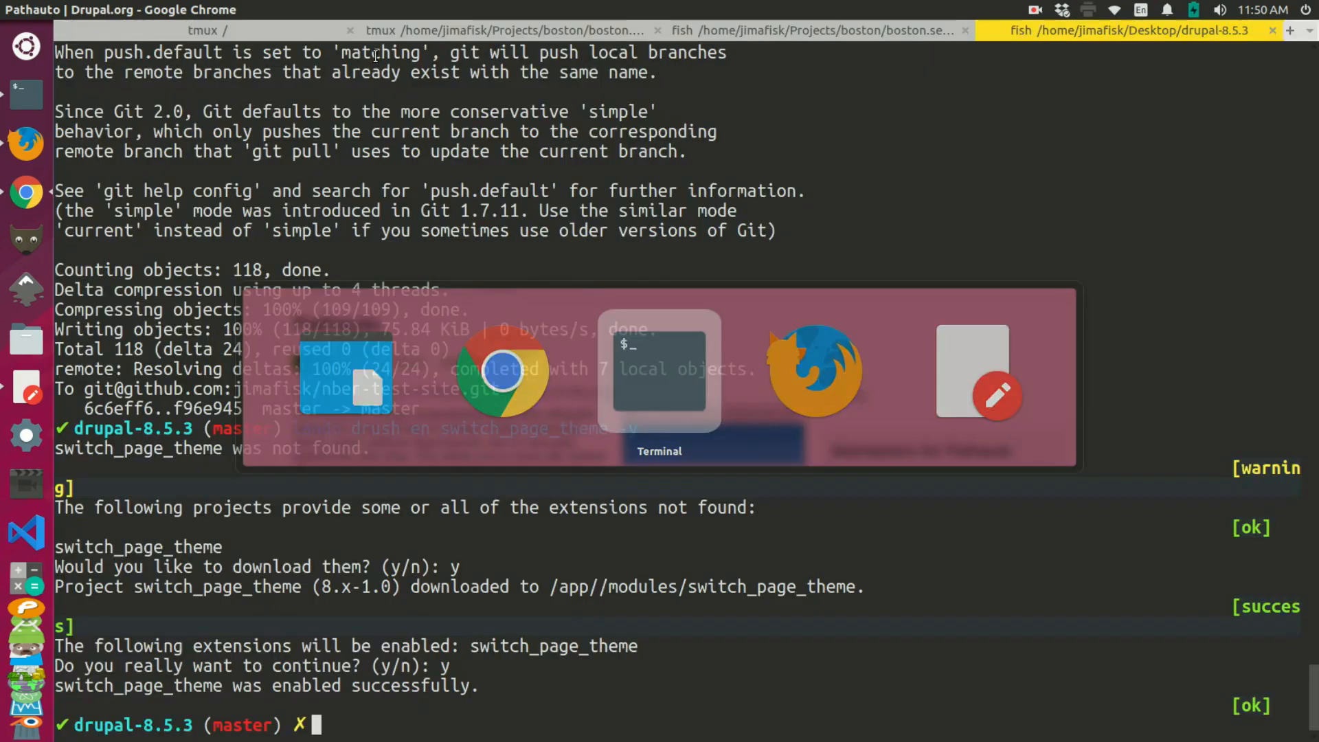
key("Up")
key("Left")
key("Left")
key("Left")
key("BackSpace")
key("BackSpace")
key("BackSpace")
key("BackSpace")
key("BackSpace")
key("BackSpace")
key("BackSpace")
key("BackSpace")
key("BackSpace")
key("BackSpace")
key("BackSpace")
key("BackSpace")
key("BackSpace")
key("BackSpace")
key("BackSpace")
key("BackSpace")
key("BackSpace")
key("ctrl+shift+v")
key("Return")
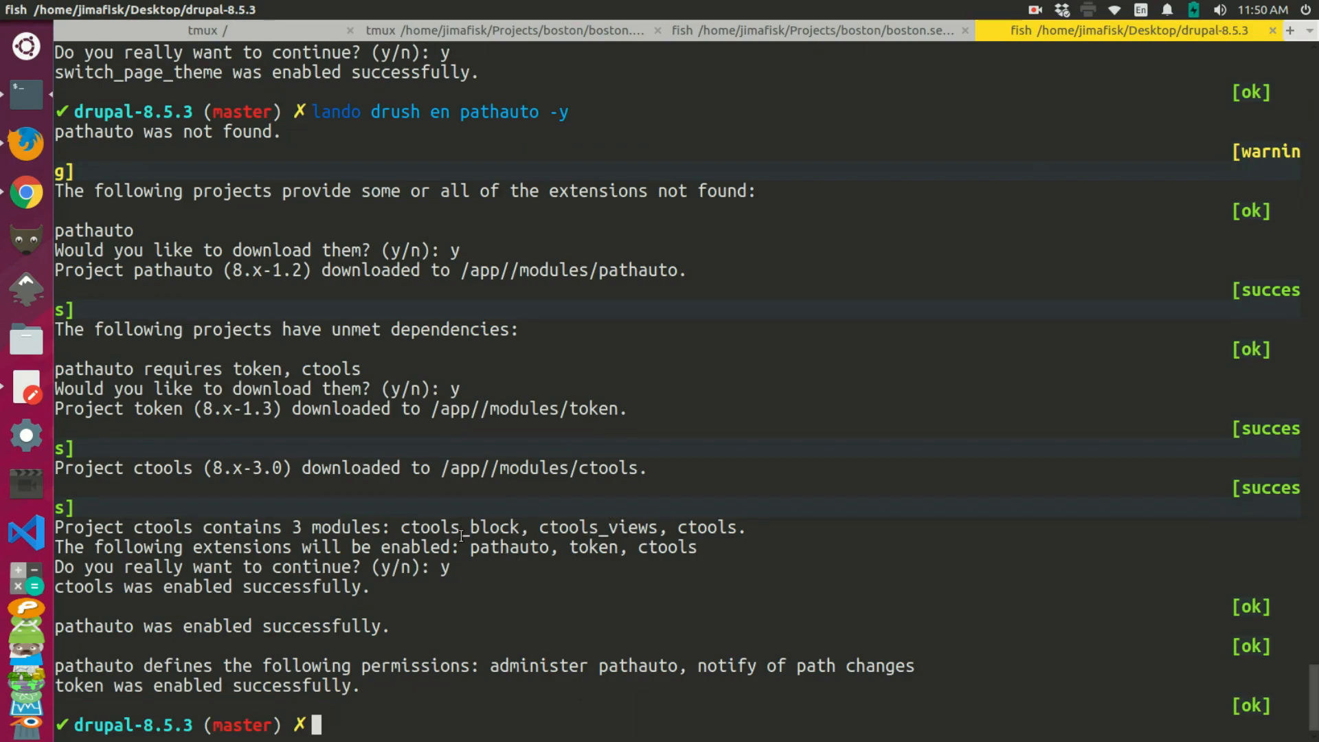
key("alt+Tab")
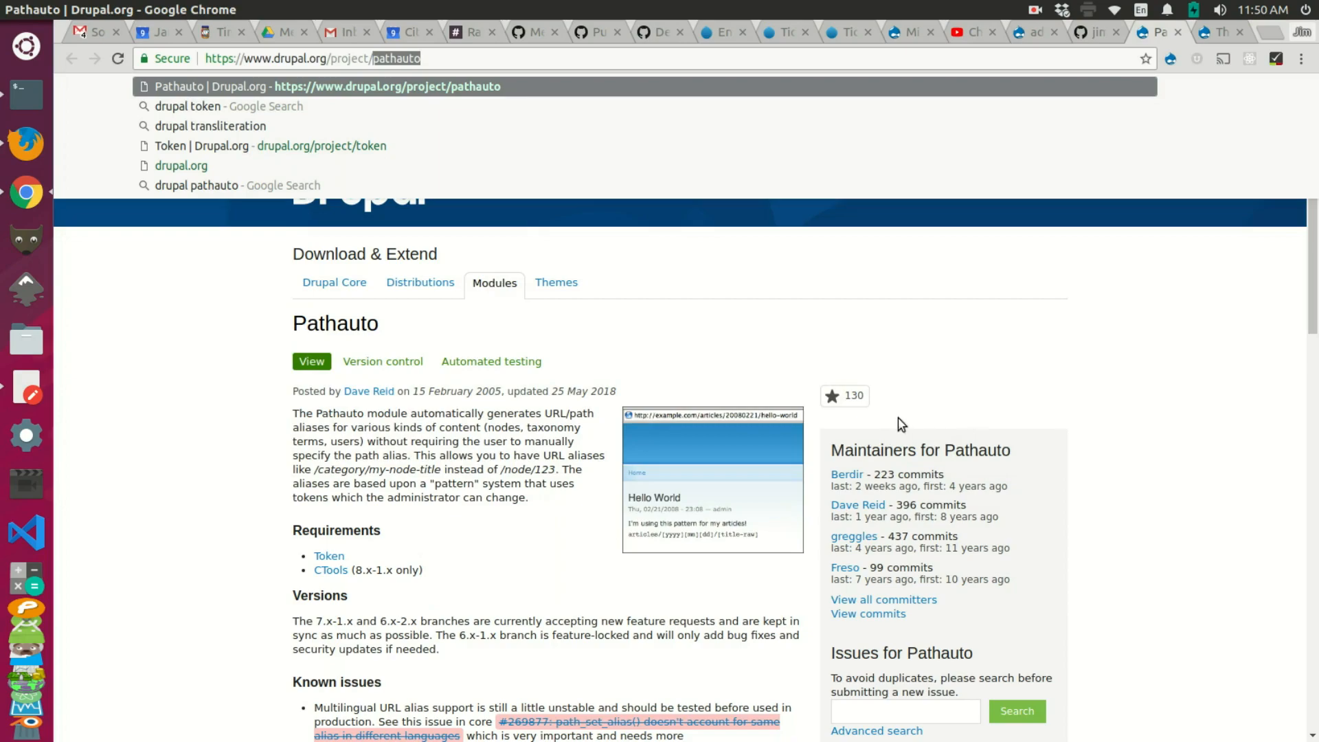
Step: Under Structure > Content types, add and save a content type named 'Subsite 1 Page'
left_click(1037, 35)
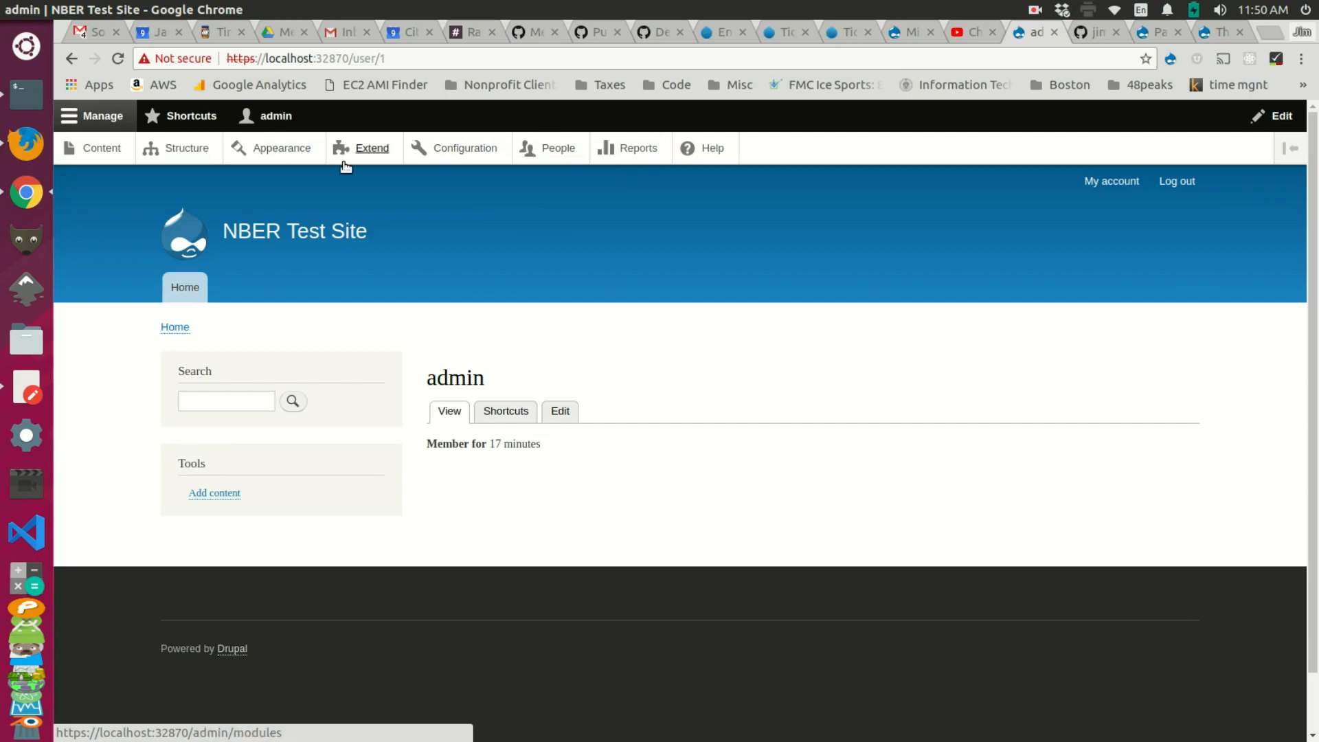
left_click(191, 152)
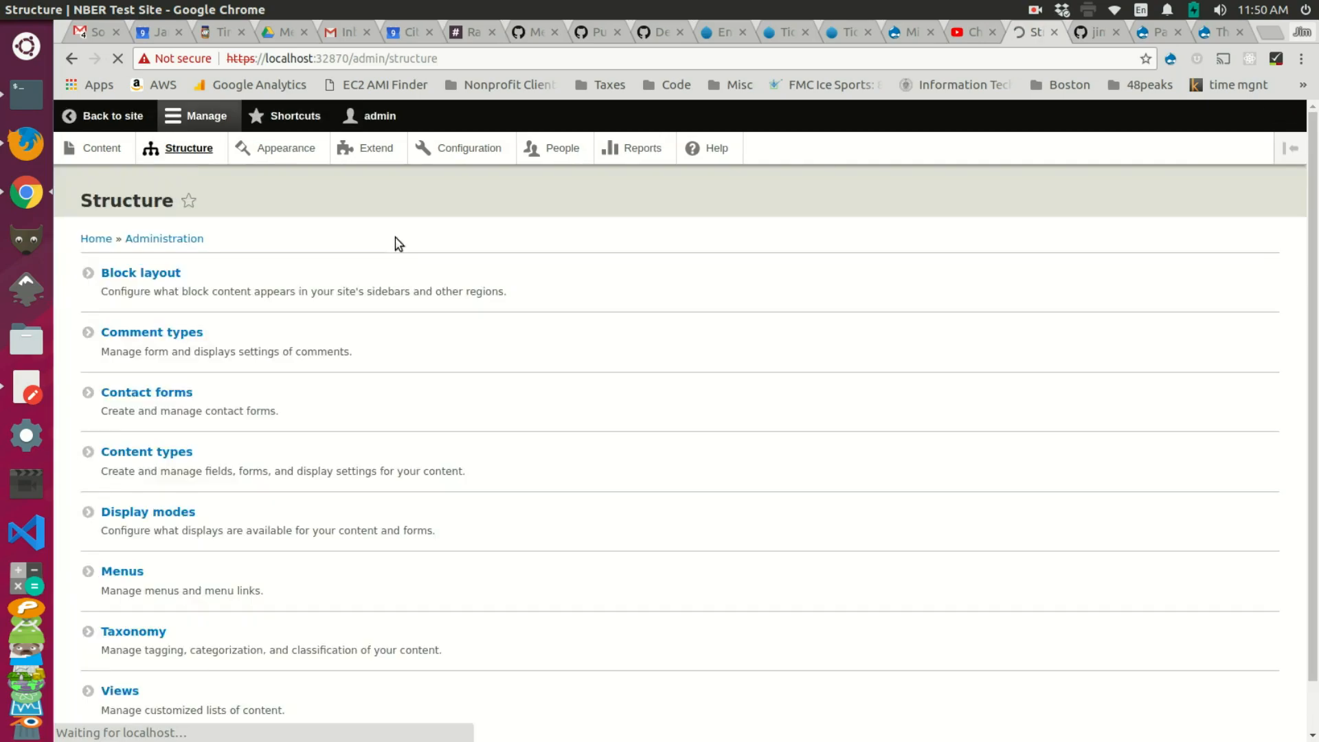
scroll(199, 282, "down", 2)
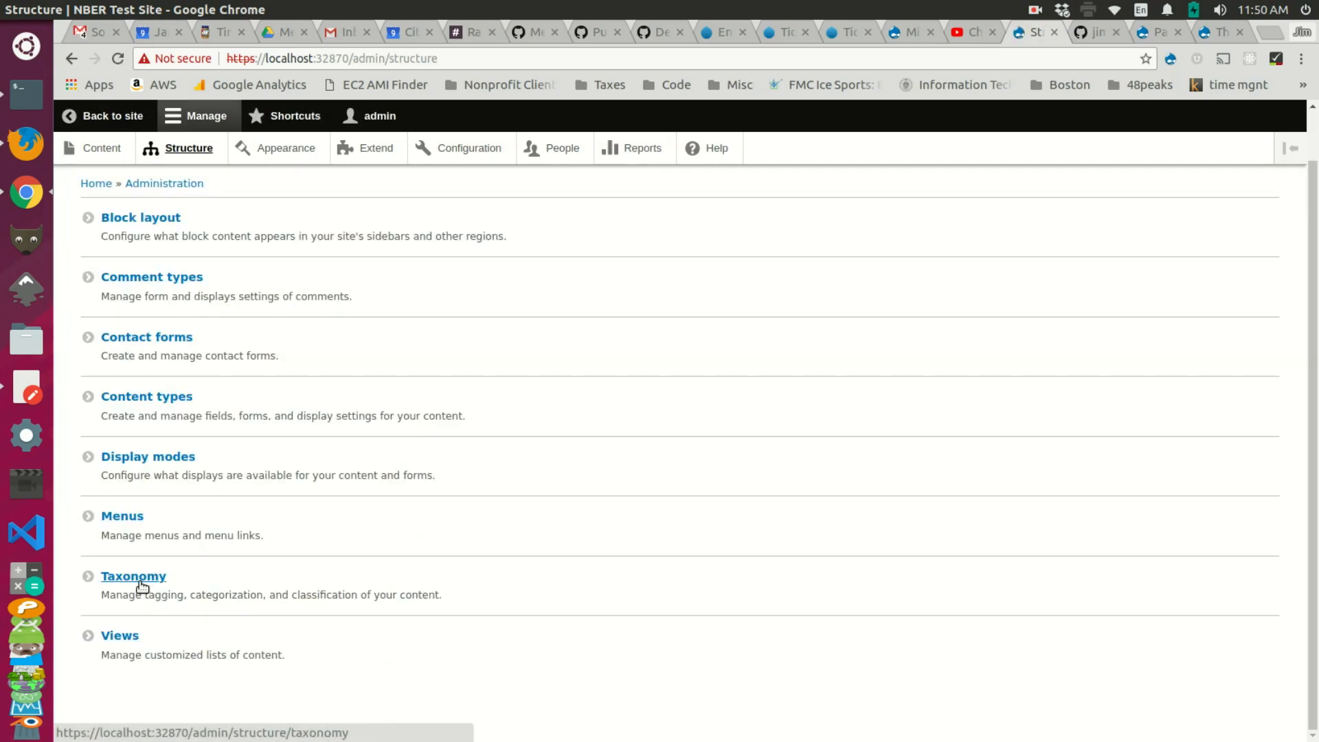
left_click(148, 399)
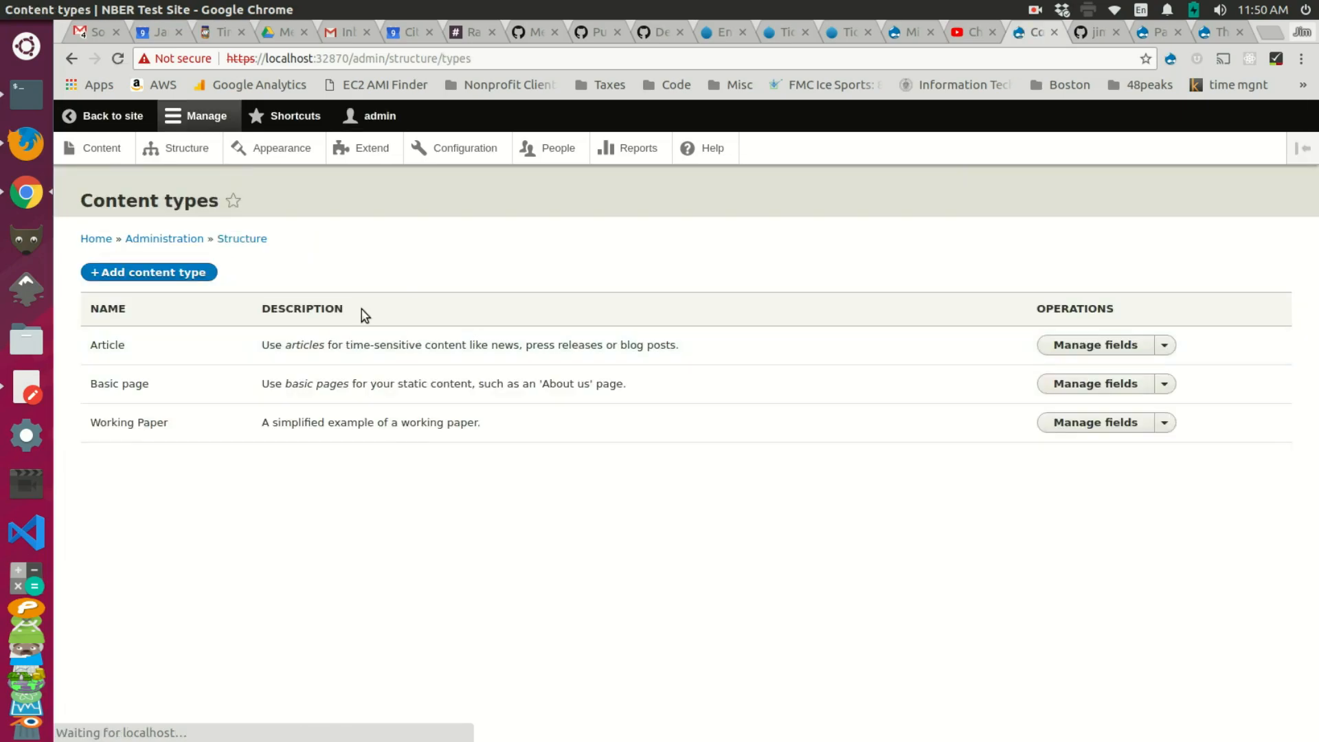
left_click(177, 272)
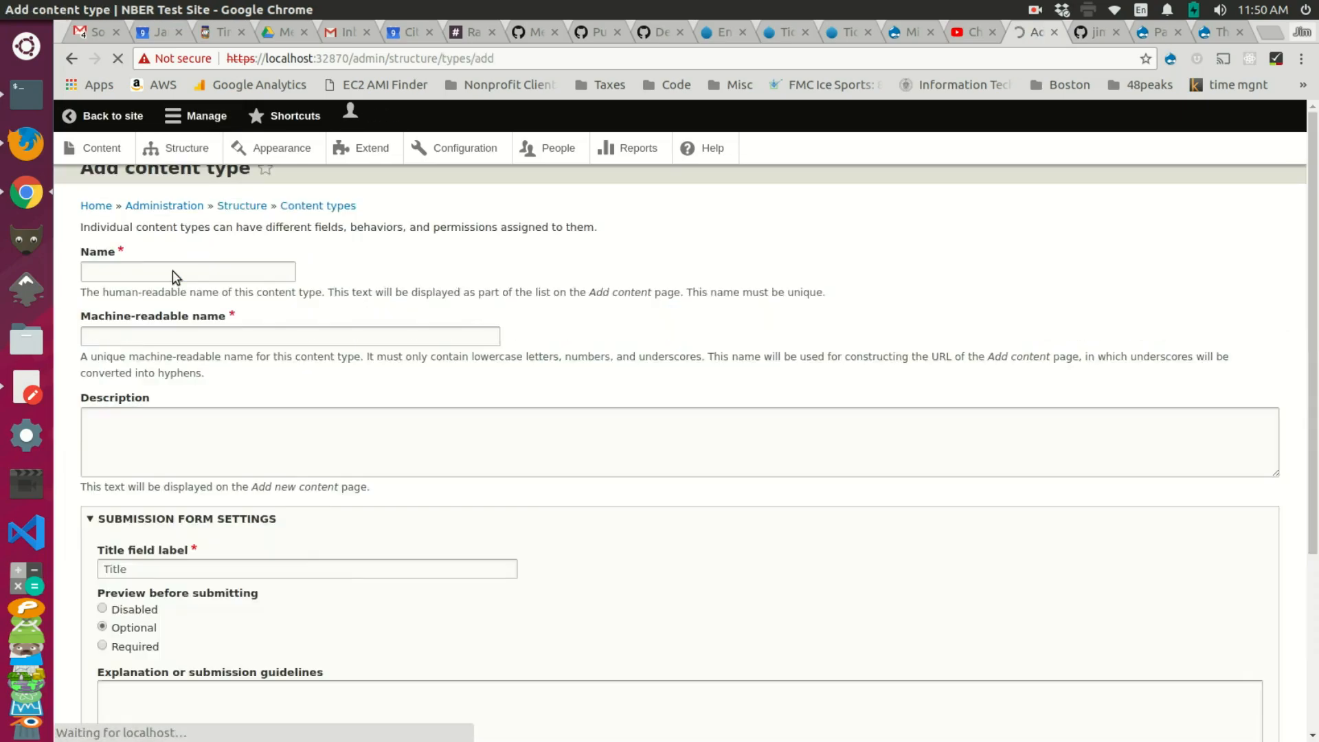
left_click(252, 308)
type("Su")
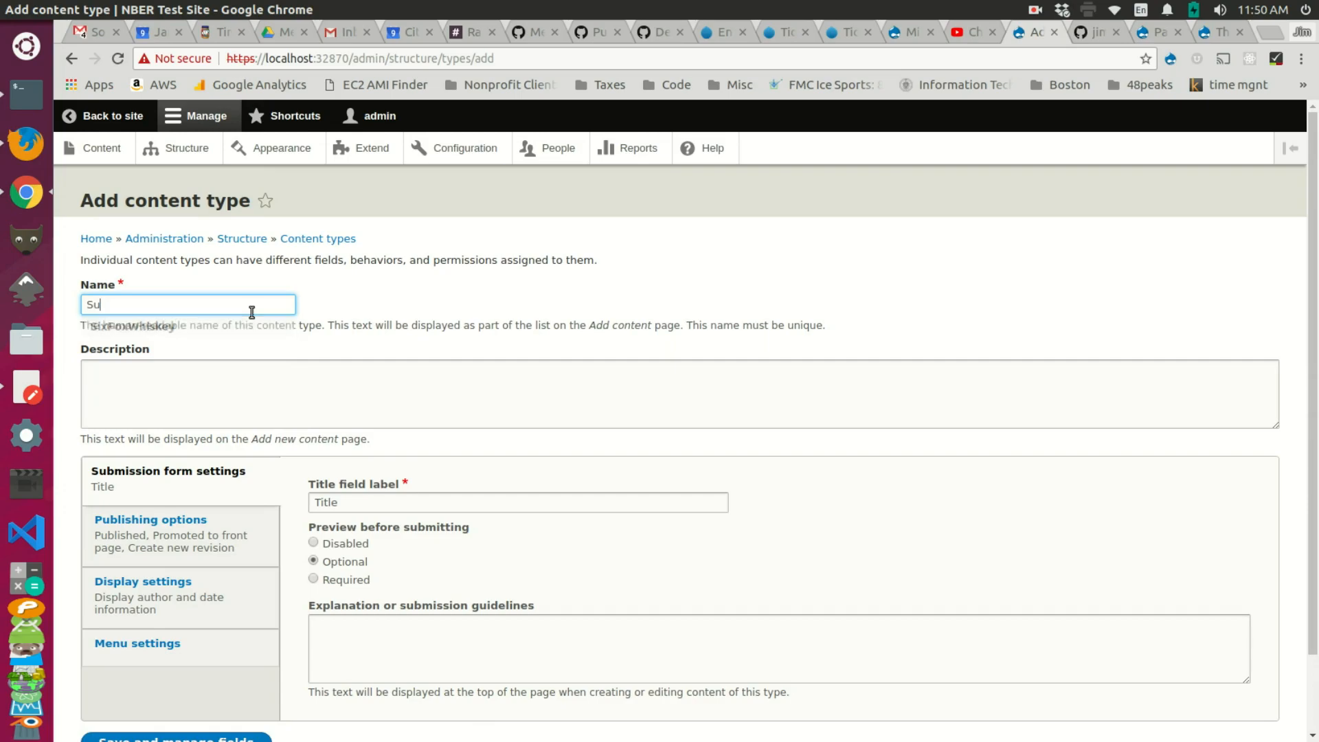
type("bsite 1 Page")
scroll(240, 598, "down", 3)
left_click(175, 662)
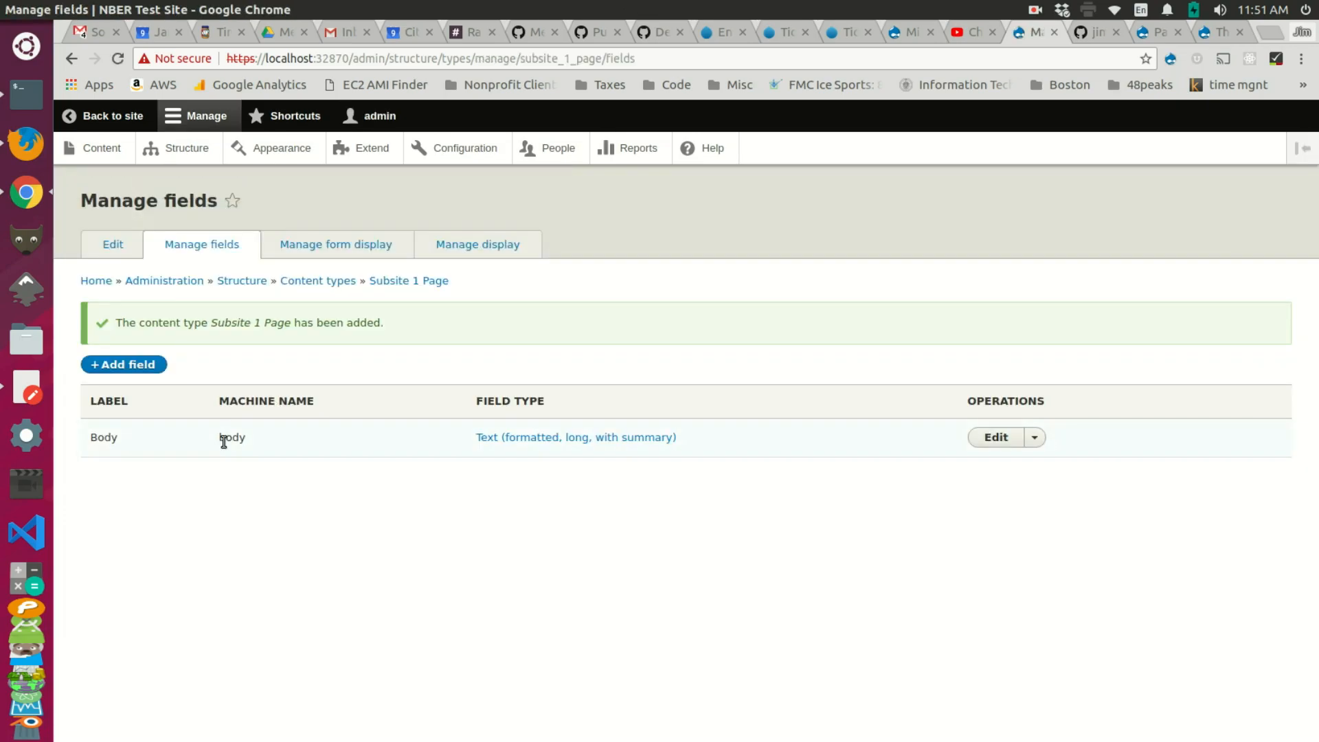
left_click(175, 150)
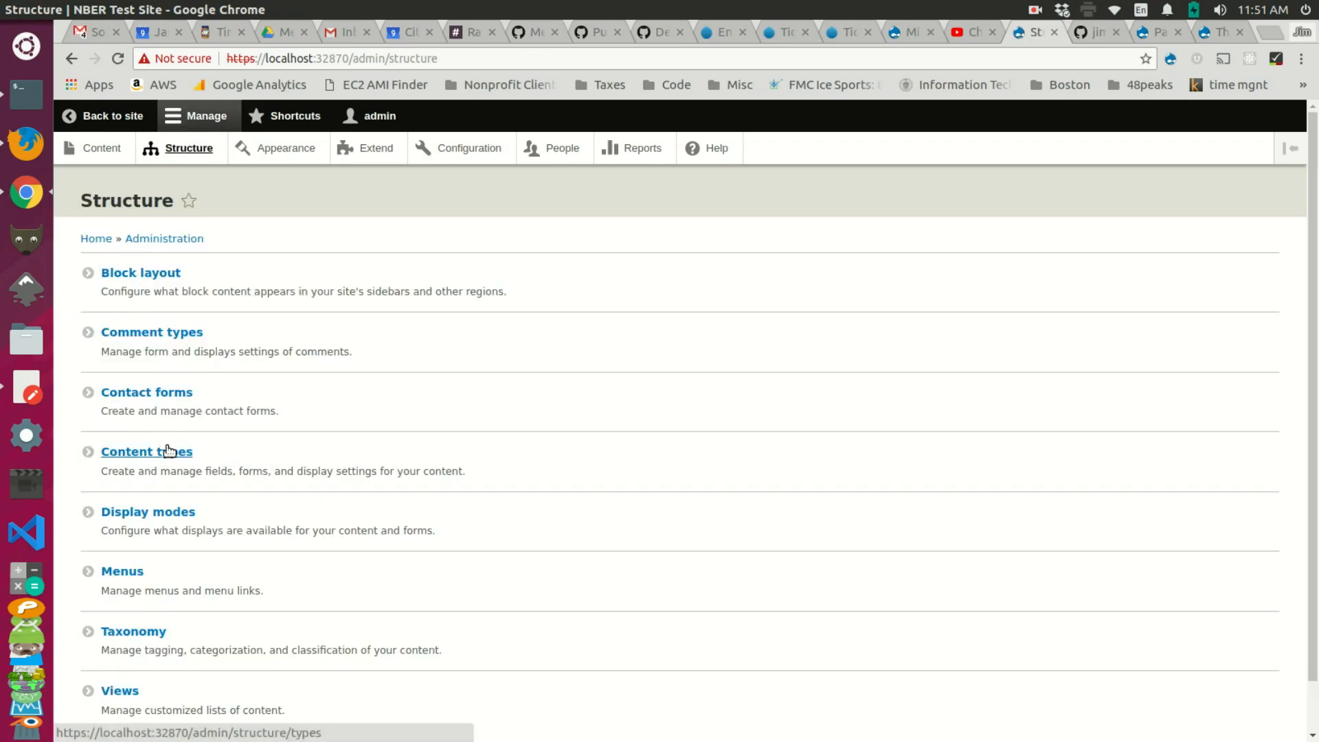
Step: Add and save a second content type named 'Subsite 2 page'
left_click(169, 452)
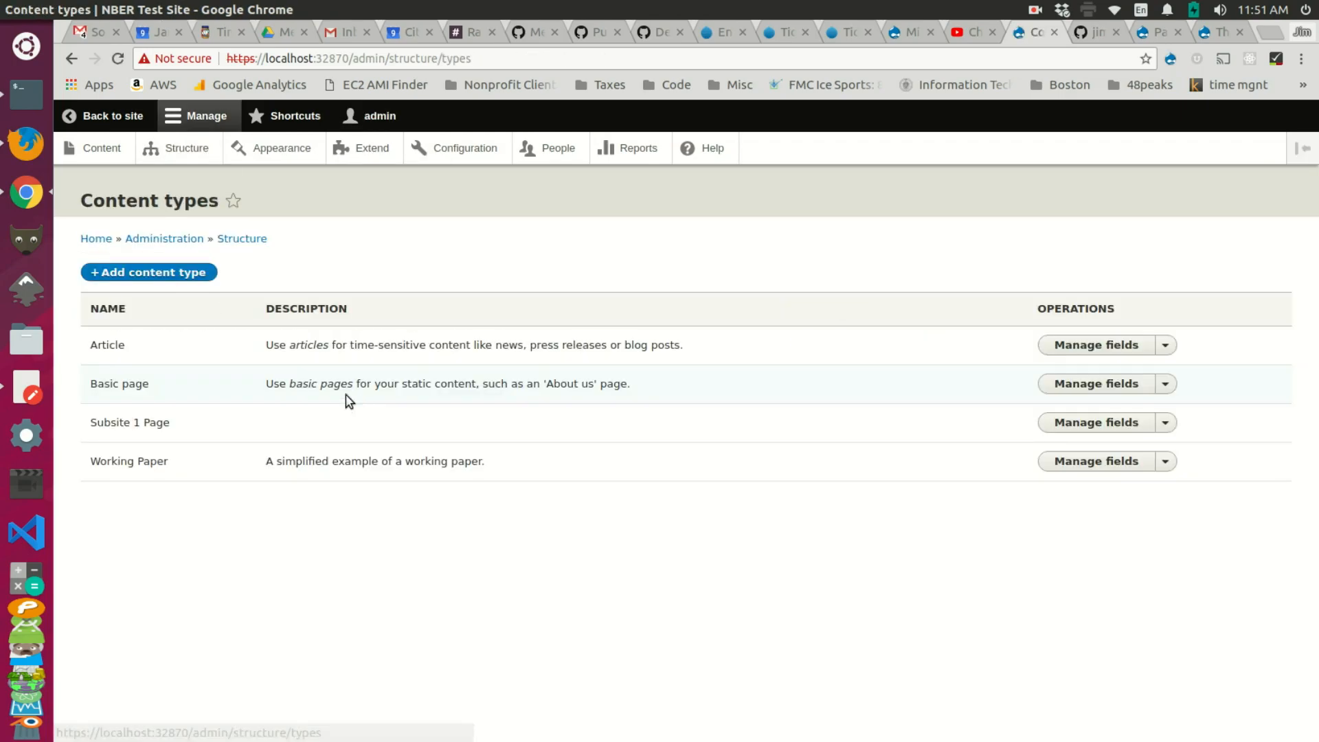
left_click(159, 273)
left_click(163, 303)
type("Subsite 2 page")
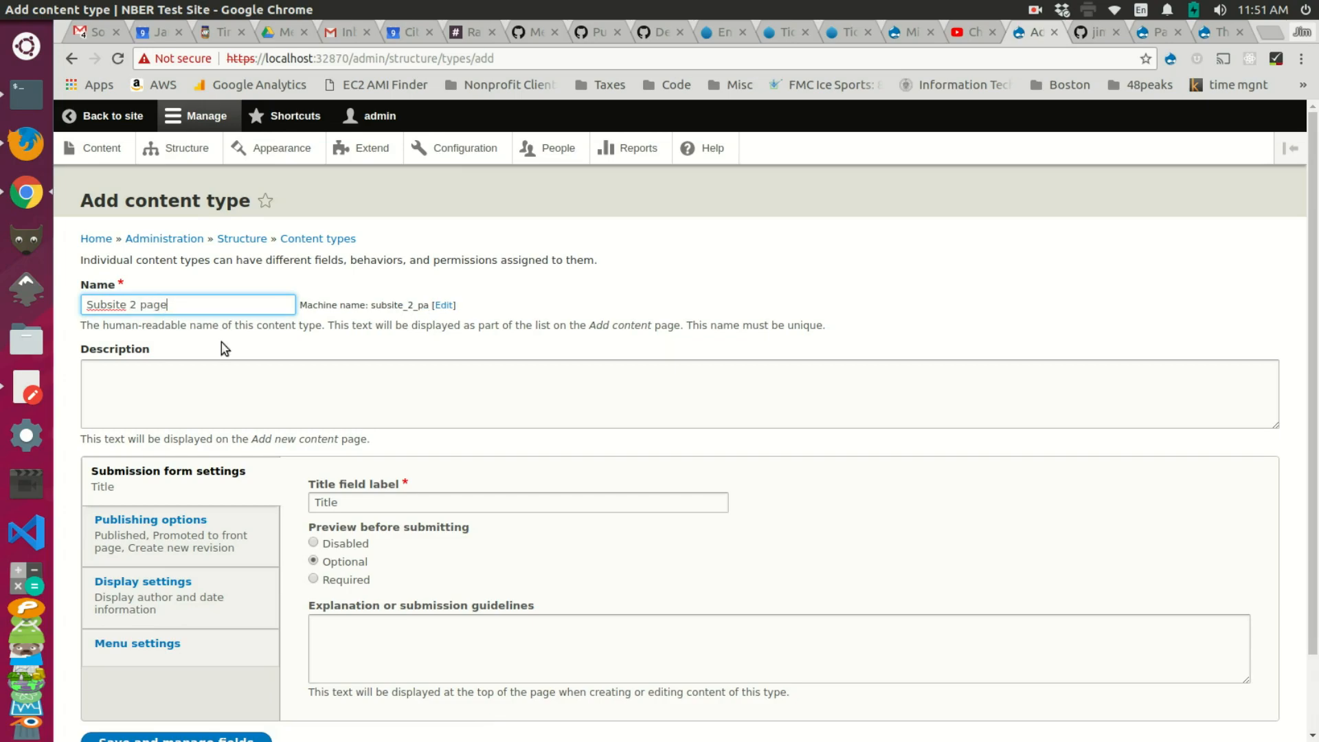
scroll(214, 440, "down", 2)
left_click(174, 655)
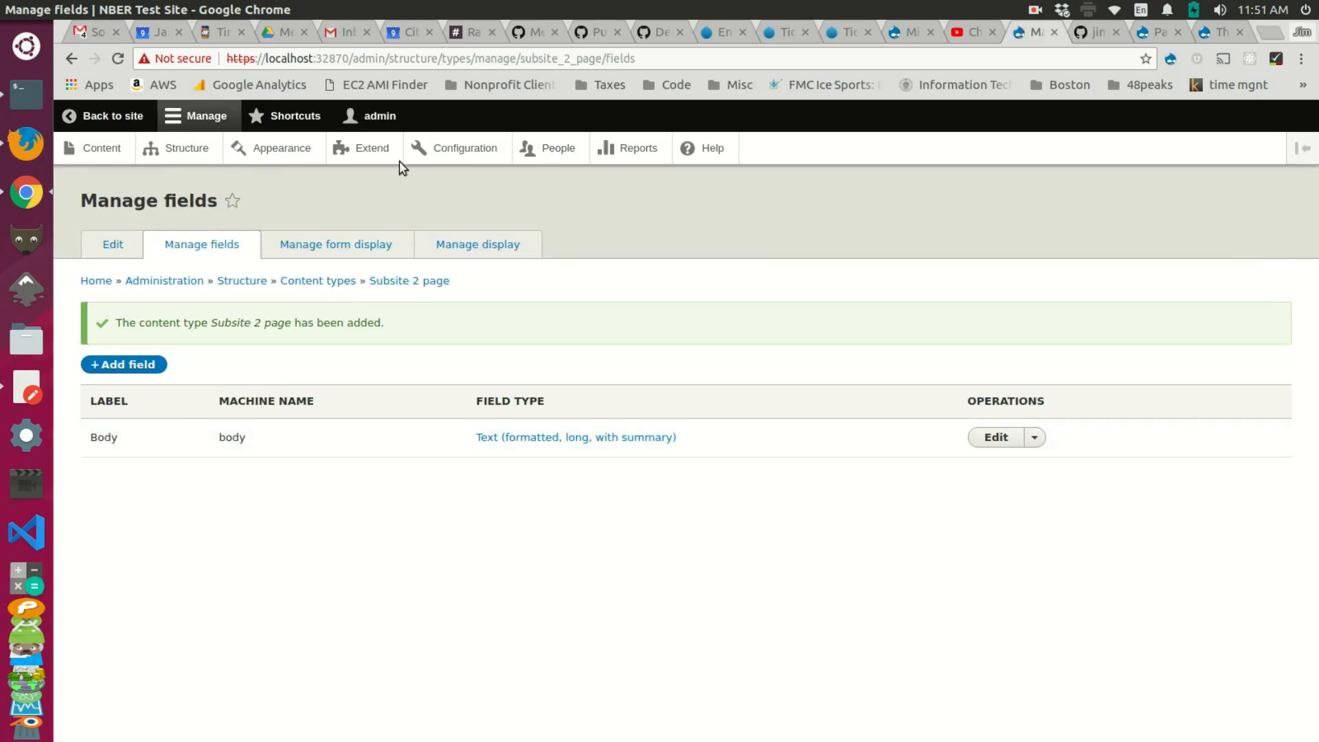
left_click(450, 149)
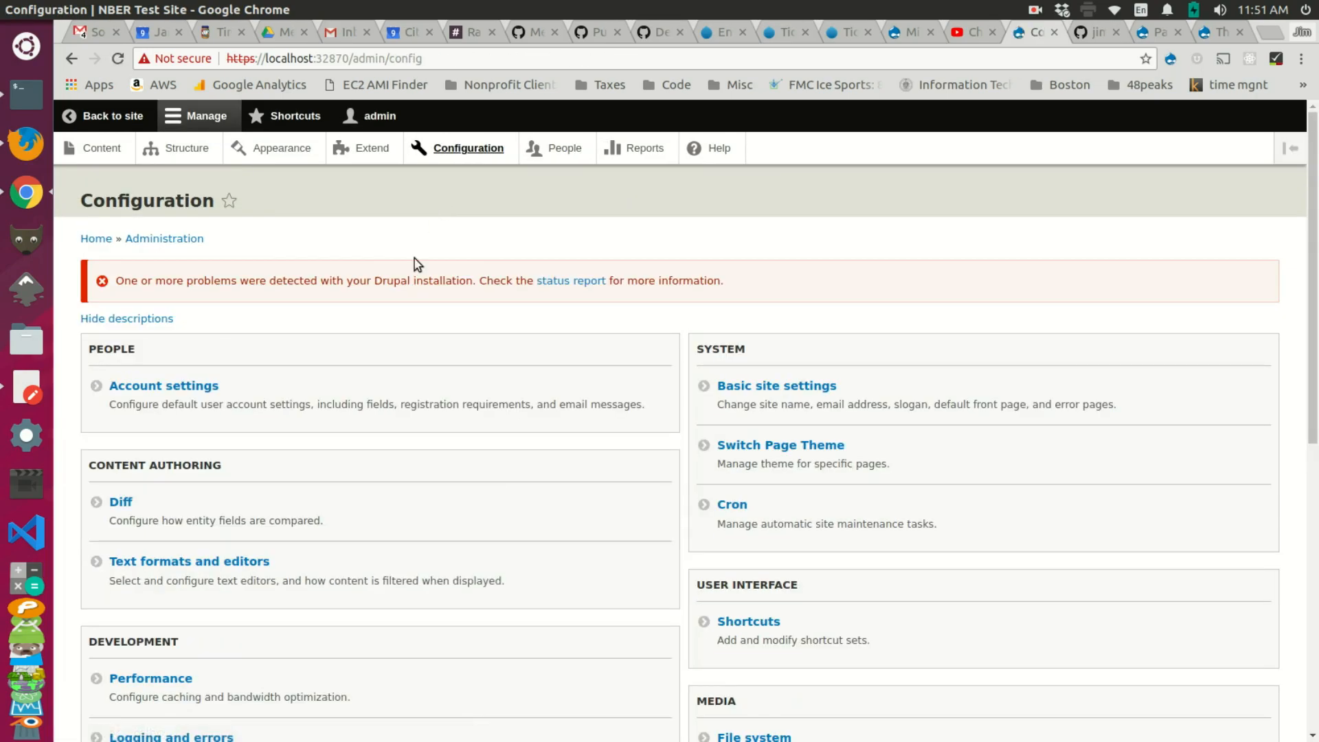
Step: Locate URL aliases on the Configuration page and open its Patterns tab
scroll(406, 297, "down", 3)
key("ctrl+f")
scroll(408, 298, "up", 3)
type("pau")
key("BackSpace")
type("th")
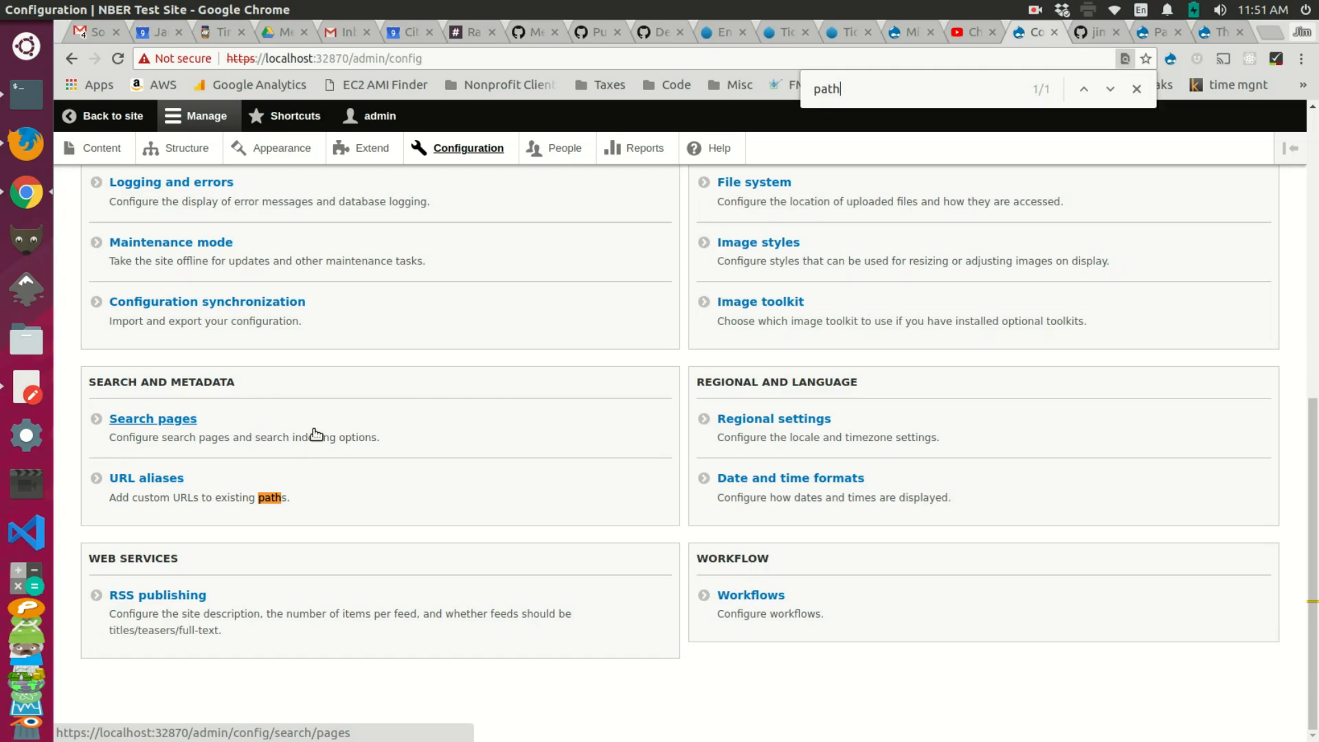
left_click(131, 479)
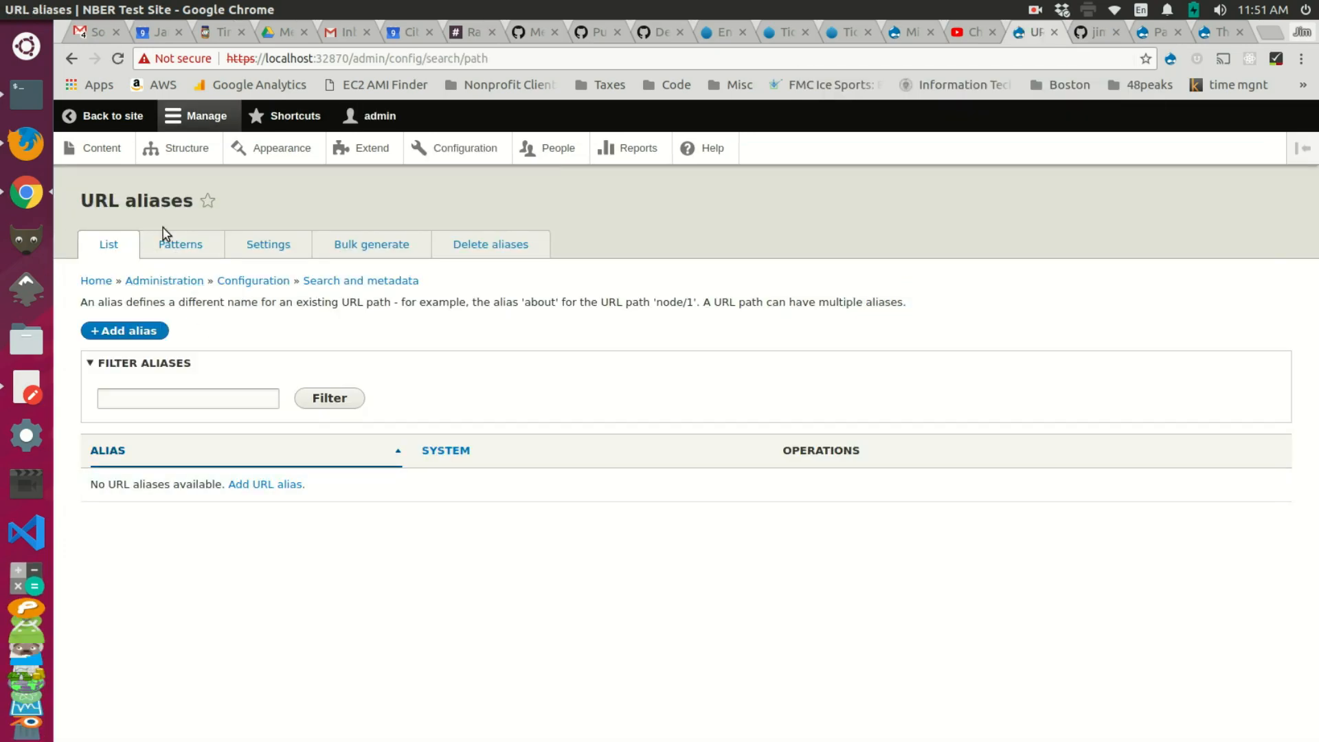
left_click(178, 253)
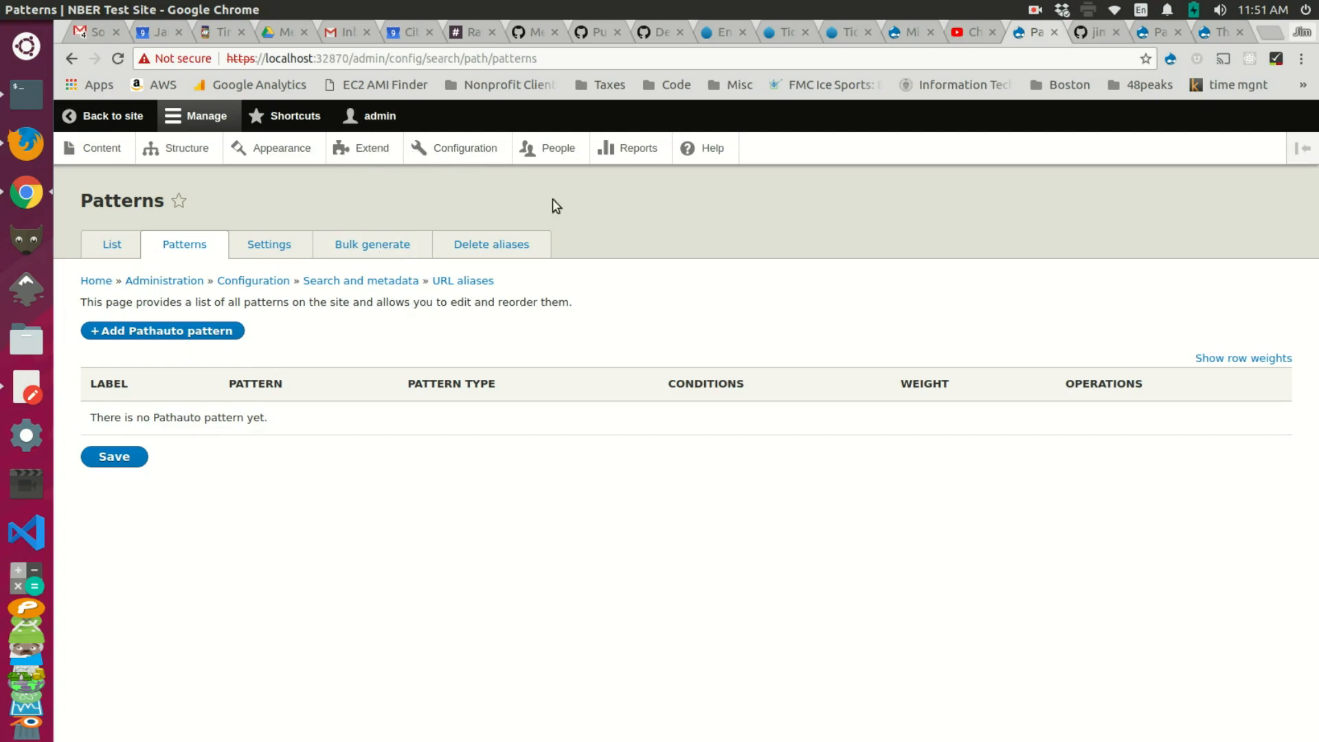
Step: Create and save a Basic page titled 'test' with body text 'sa'
left_click(108, 150)
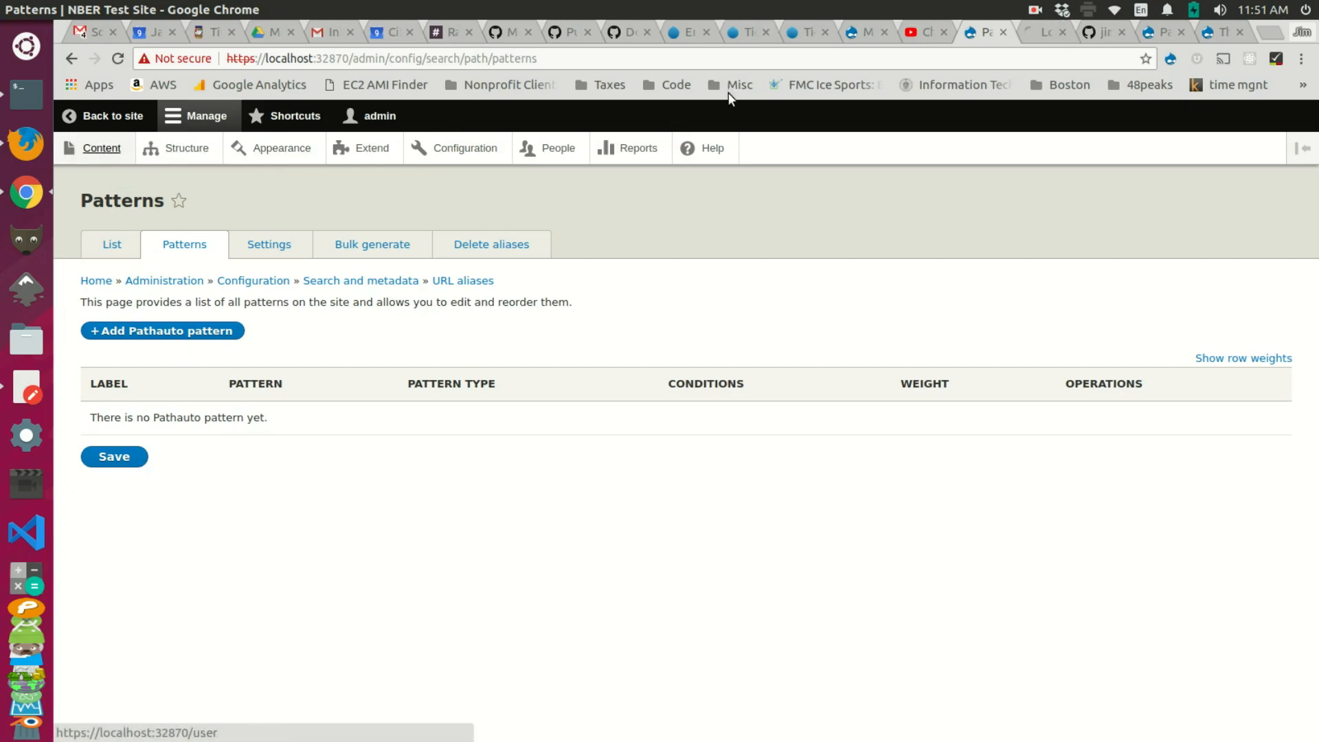
left_click(138, 362)
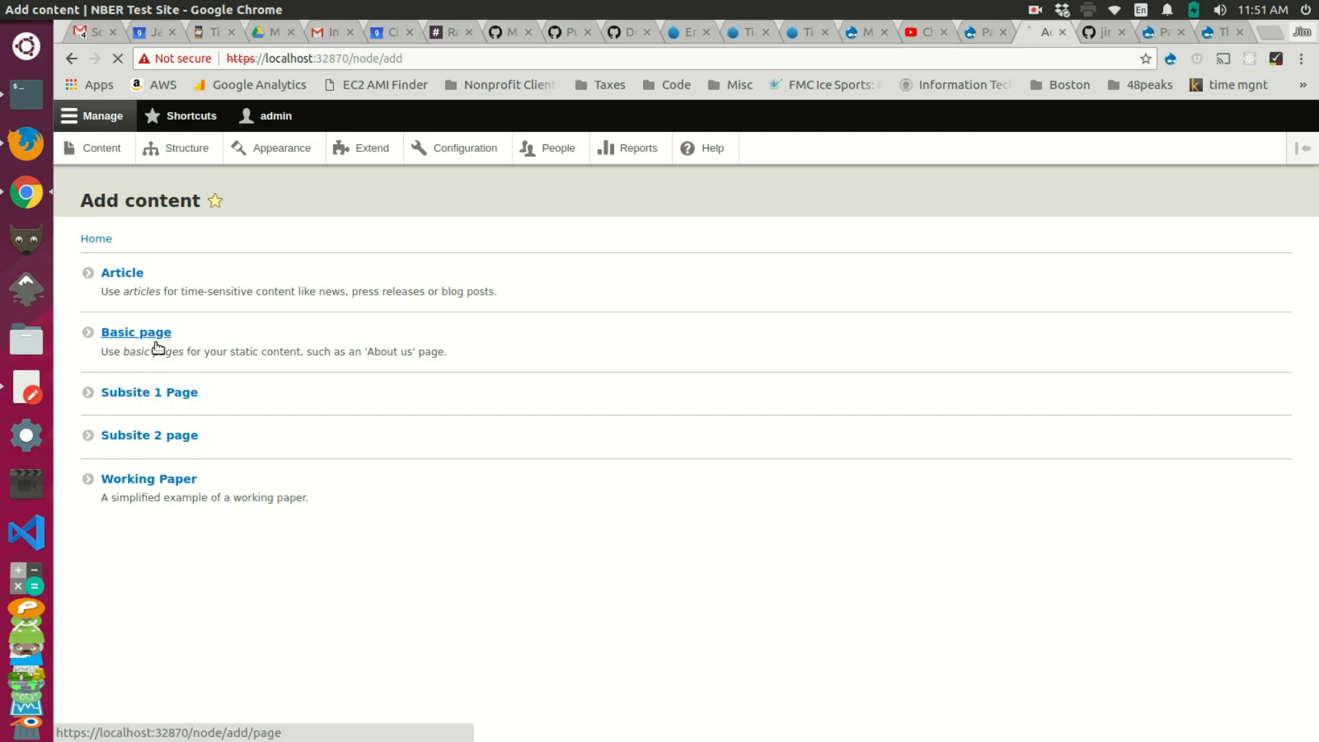
left_click(158, 335)
left_click(192, 288)
type("test")
left_click(189, 412)
type("sa")
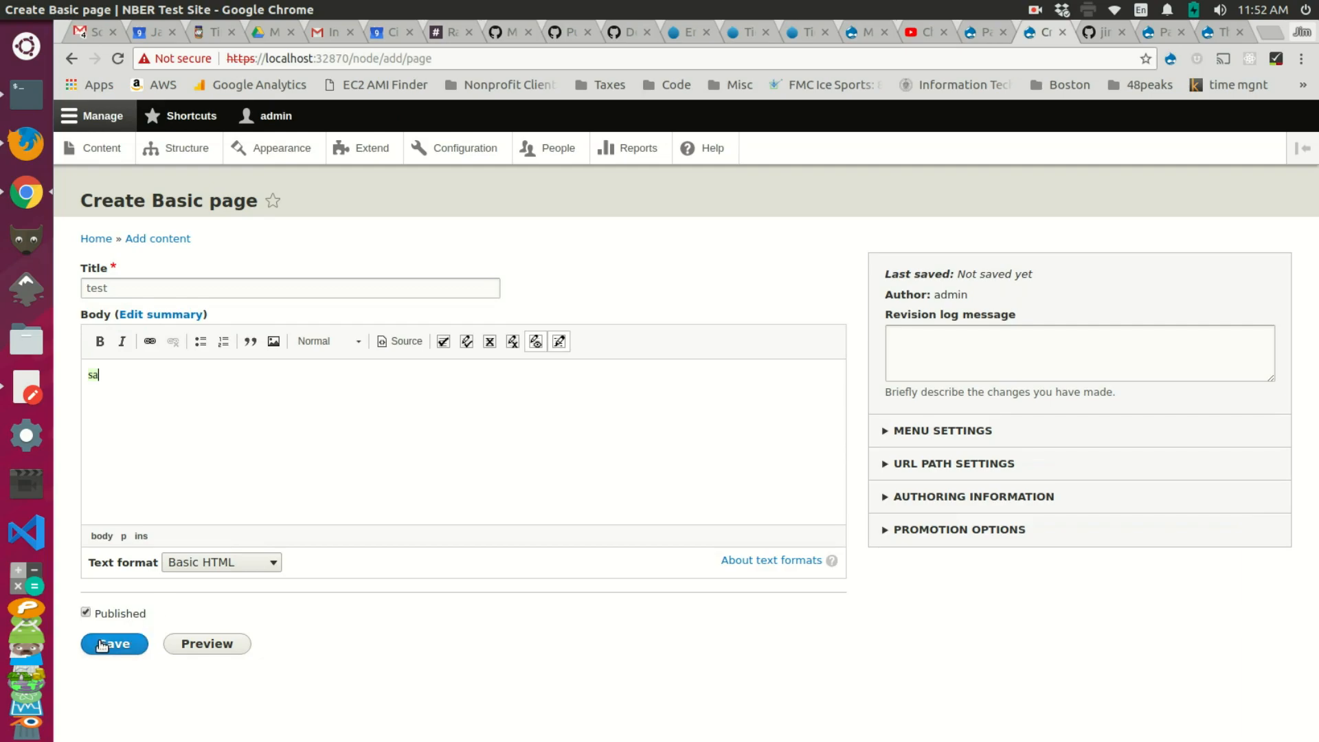
left_click(128, 643)
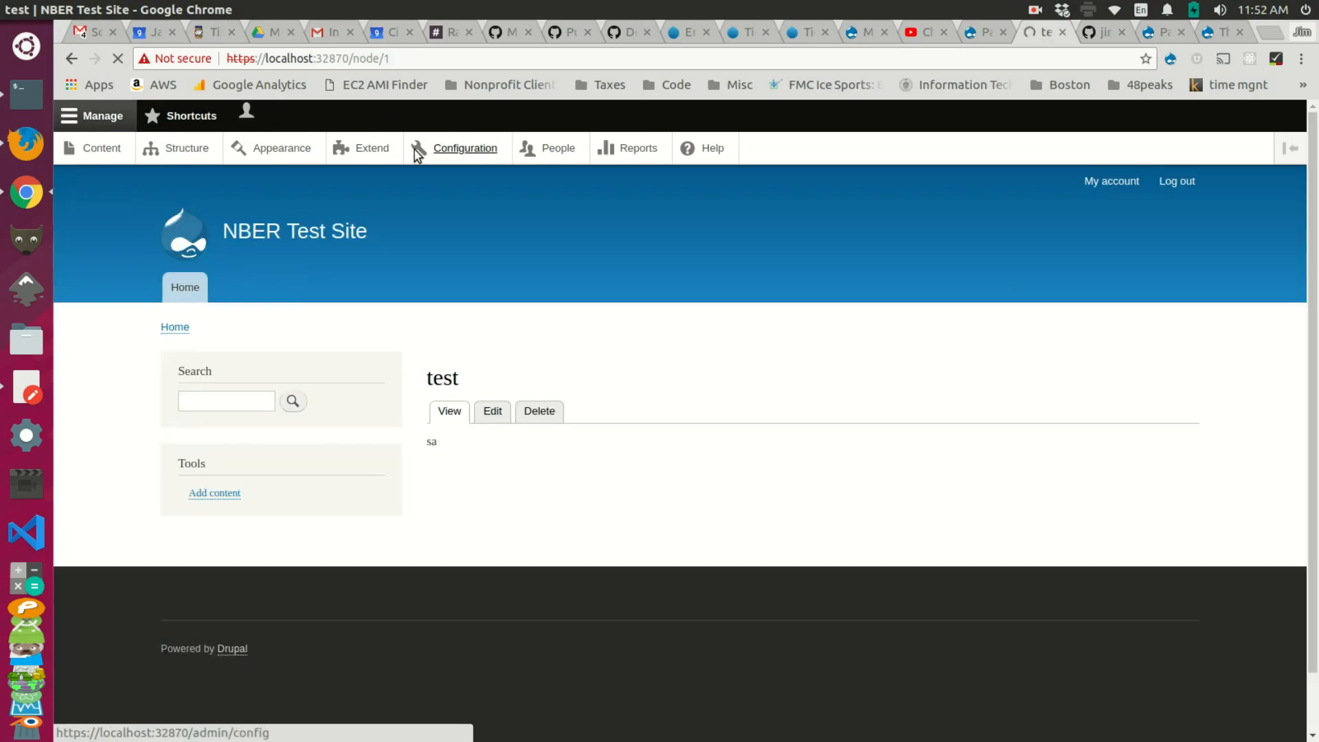
left_click_drag(391, 58, 352, 59)
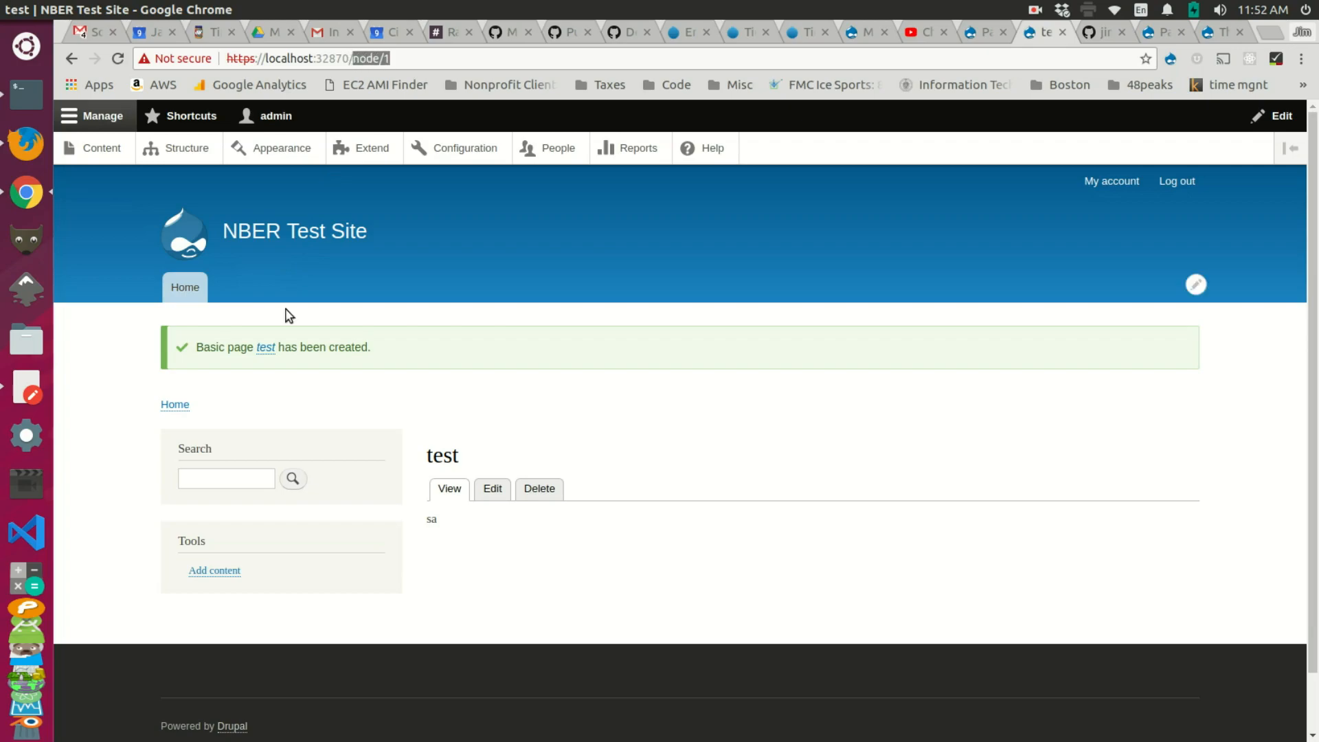
Step: Edit the test page to give it the URL alias /custom-title and save
left_click(487, 489)
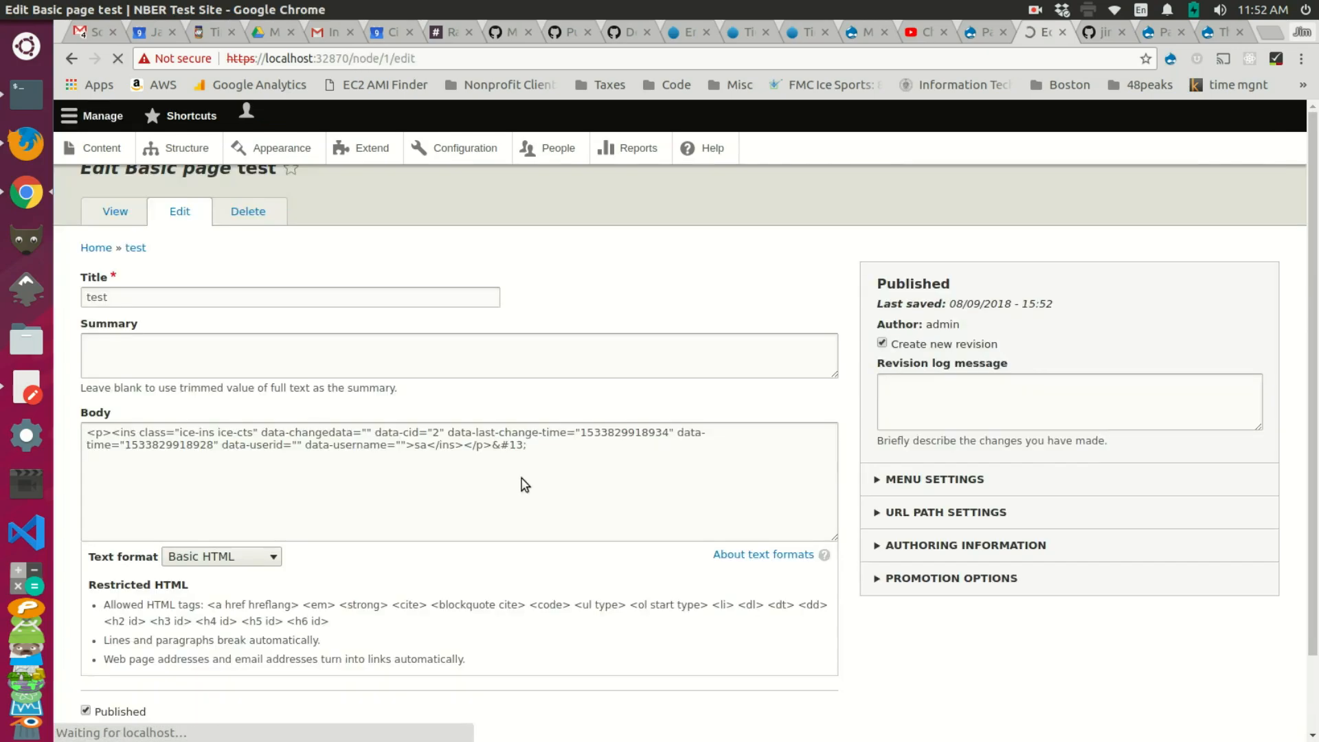
left_click(941, 545)
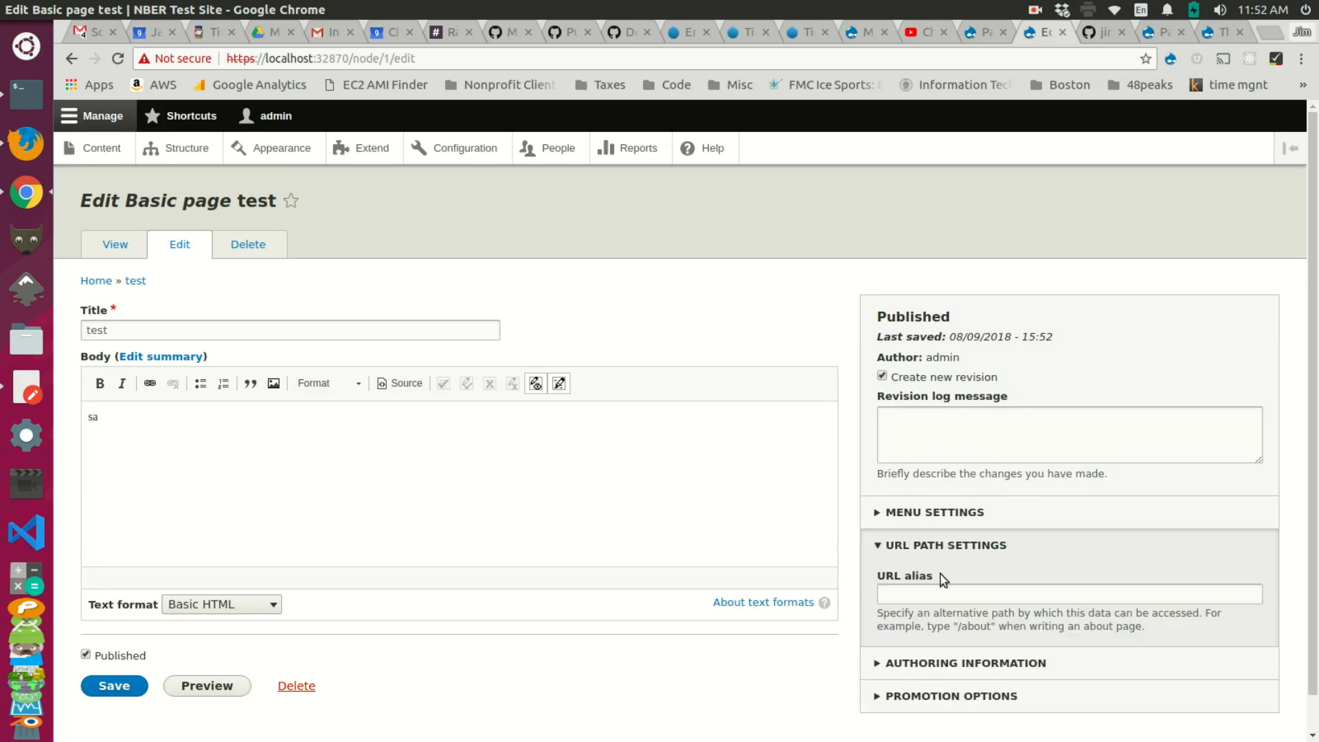
left_click(938, 592)
type("/custom-title")
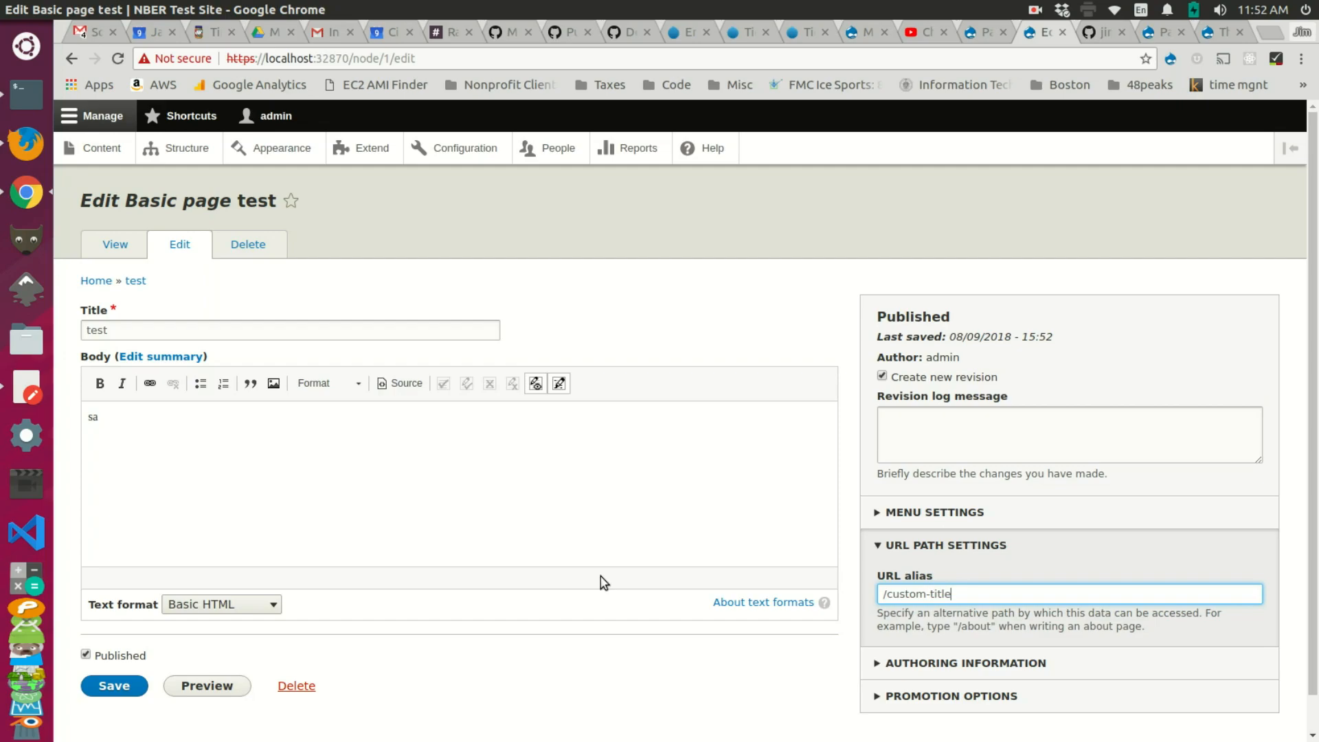
scroll(590, 596, "down", 1)
left_click(106, 649)
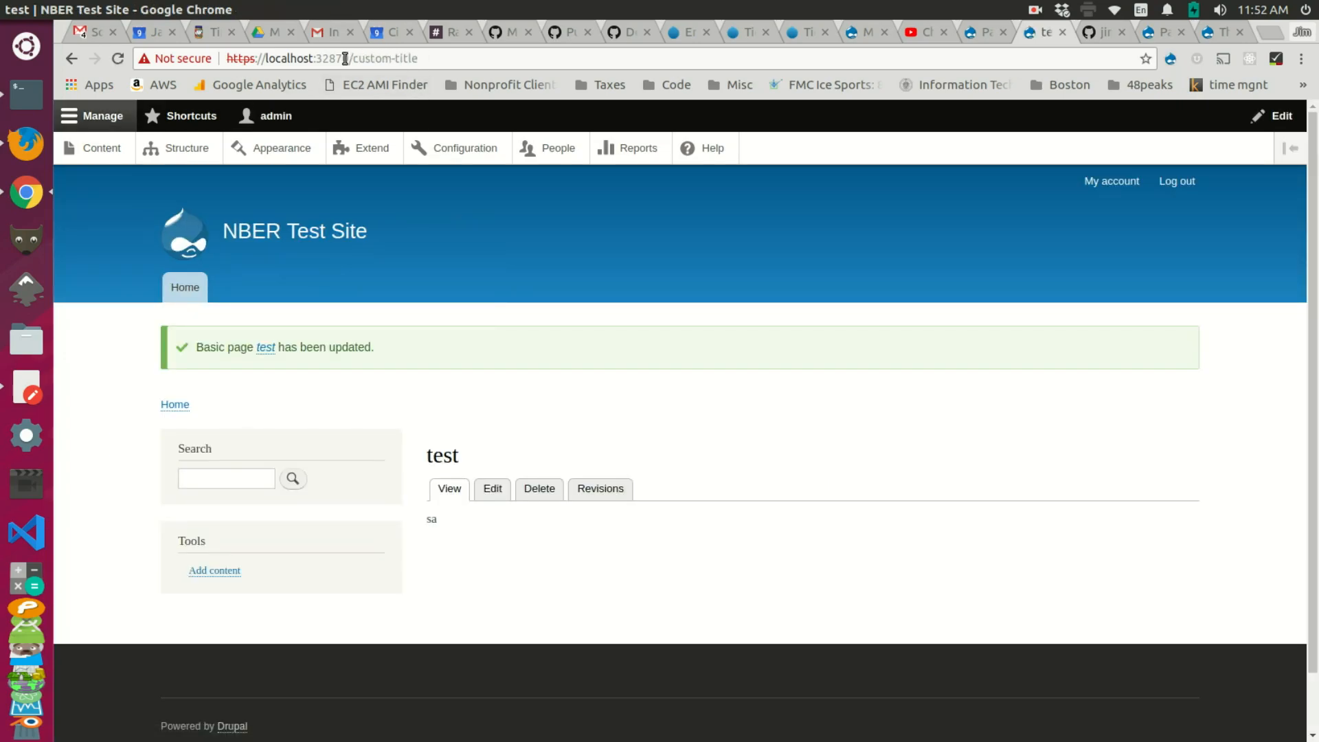
Step: Load node/1 to check the page, then start adding a new Pathauto pattern
left_click_drag(435, 58, 368, 59)
type("node/a")
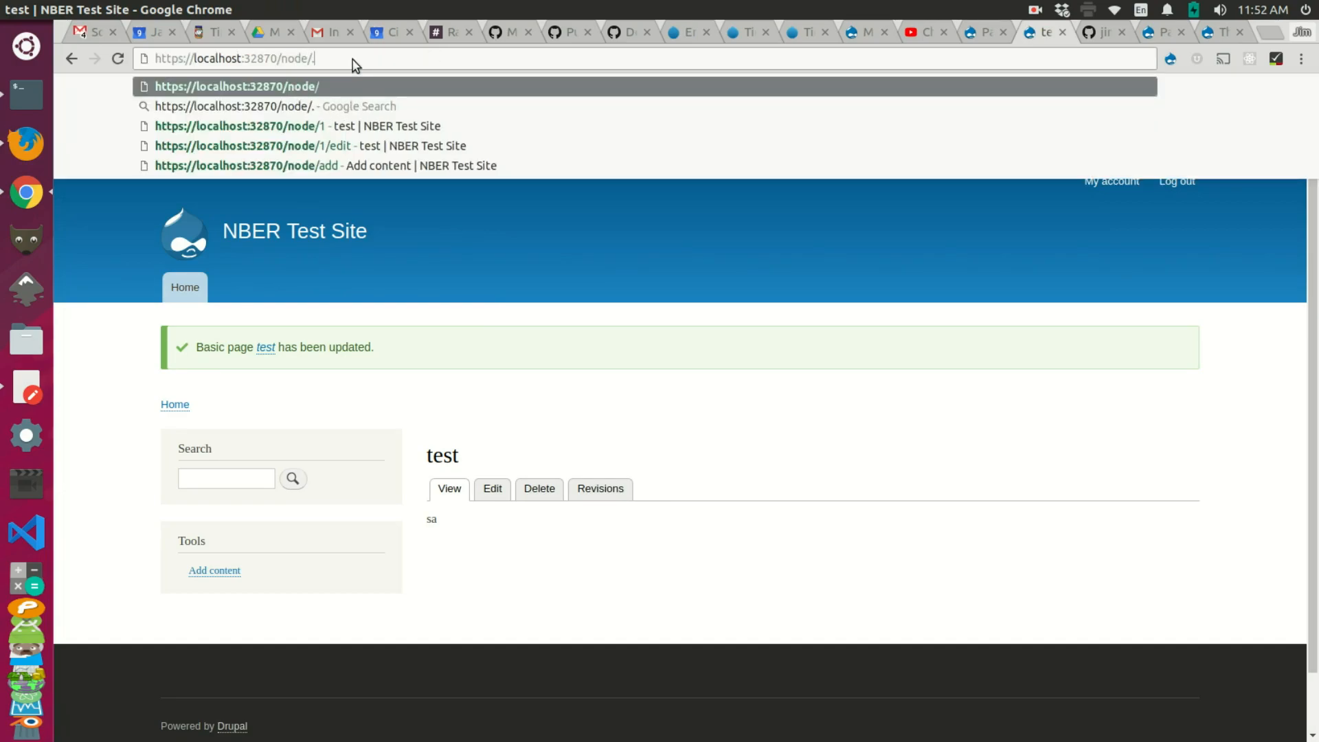
key("BackSpace")
type("1")
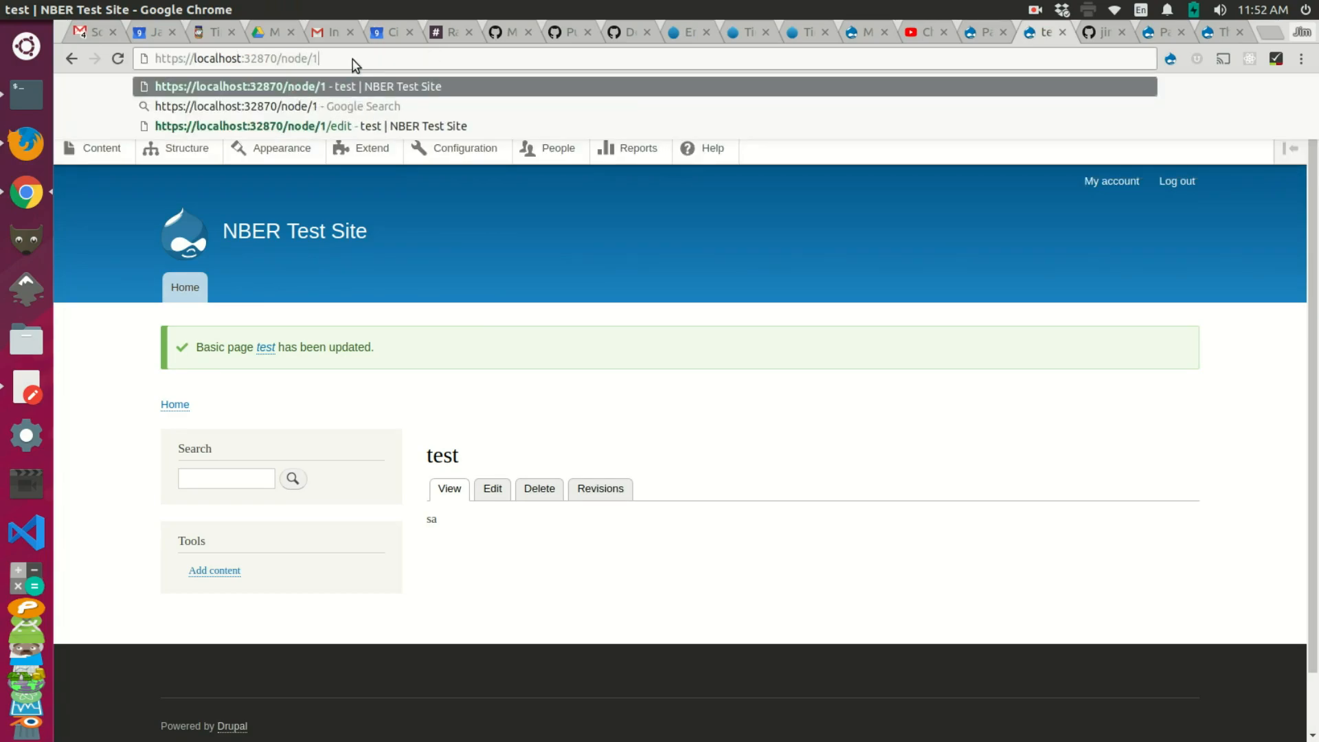
key("Return")
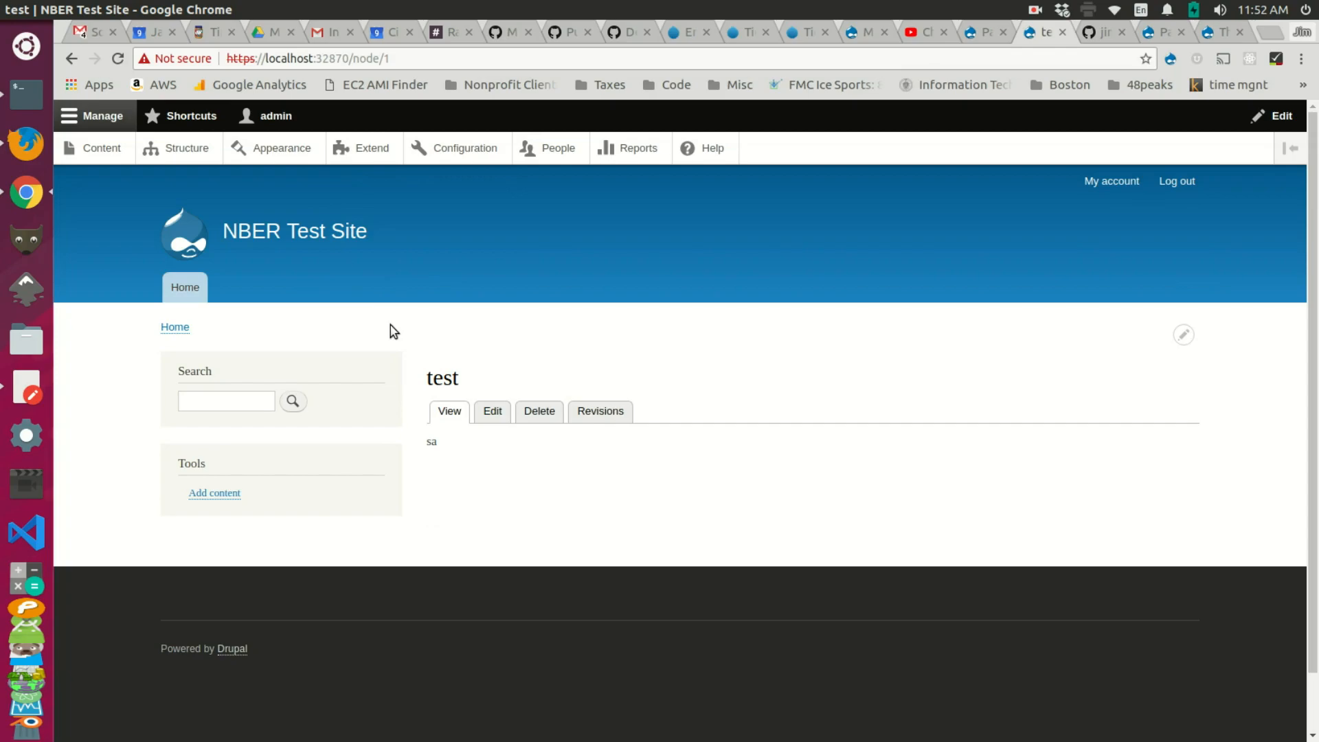
left_click_drag(405, 65, 354, 65)
left_click(976, 32)
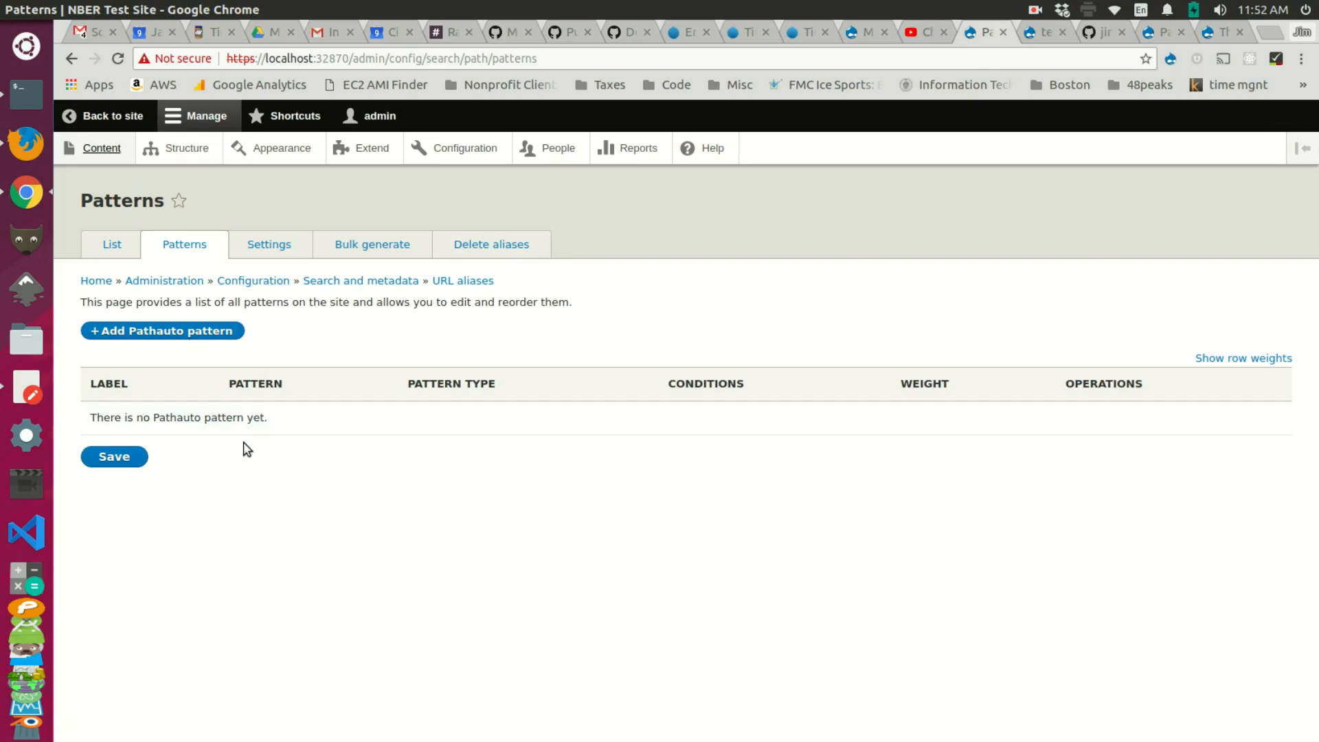
left_click(180, 340)
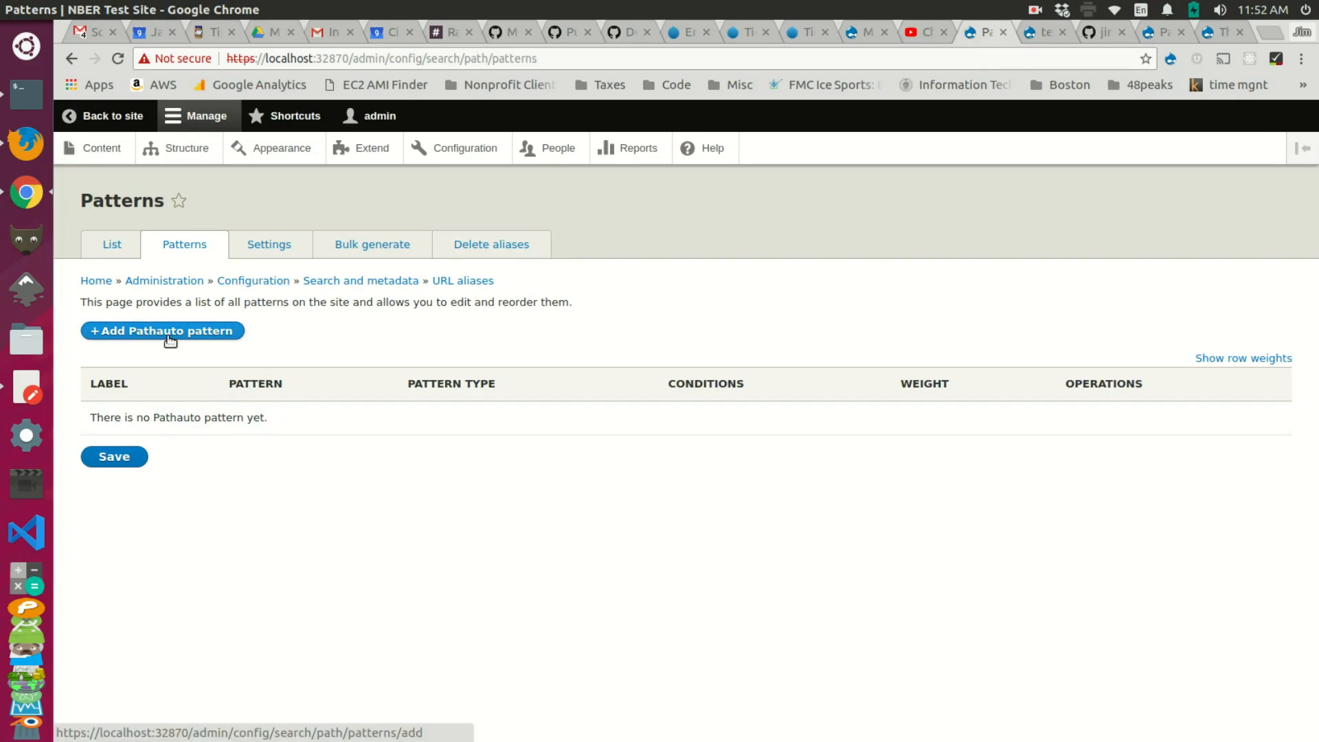
Step: Set the pattern type to Content, tick Subsite 1 Page, and begin the /subsite1/ path
left_click(177, 304)
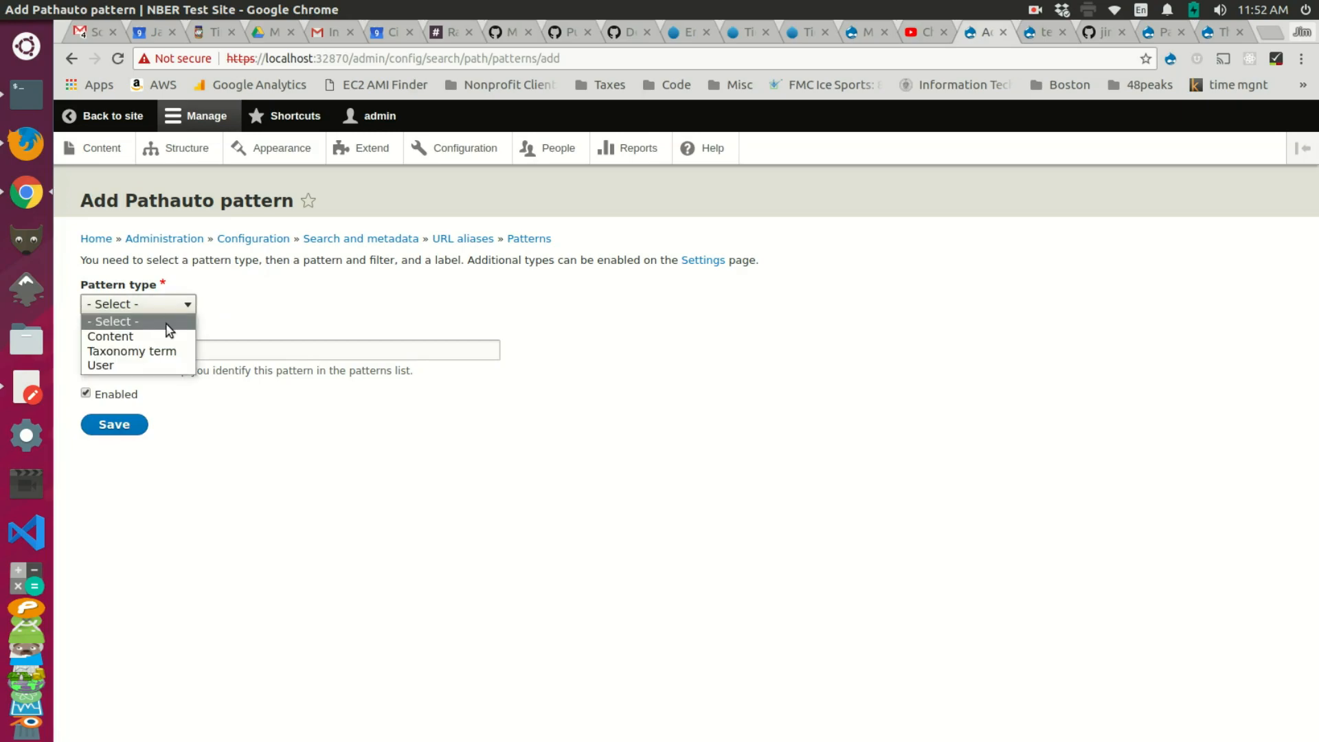
left_click(162, 336)
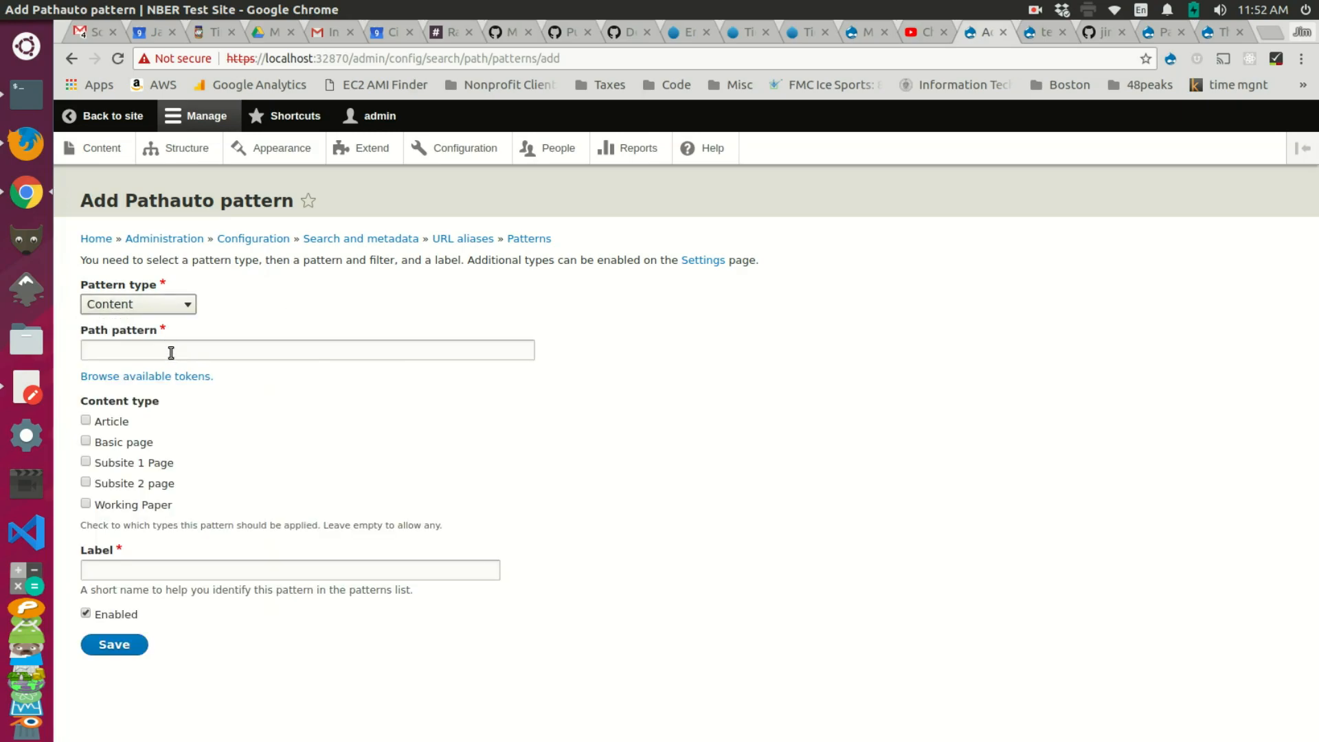
left_click(171, 351)
left_click(200, 456)
left_click(200, 353)
type("/subsite1/")
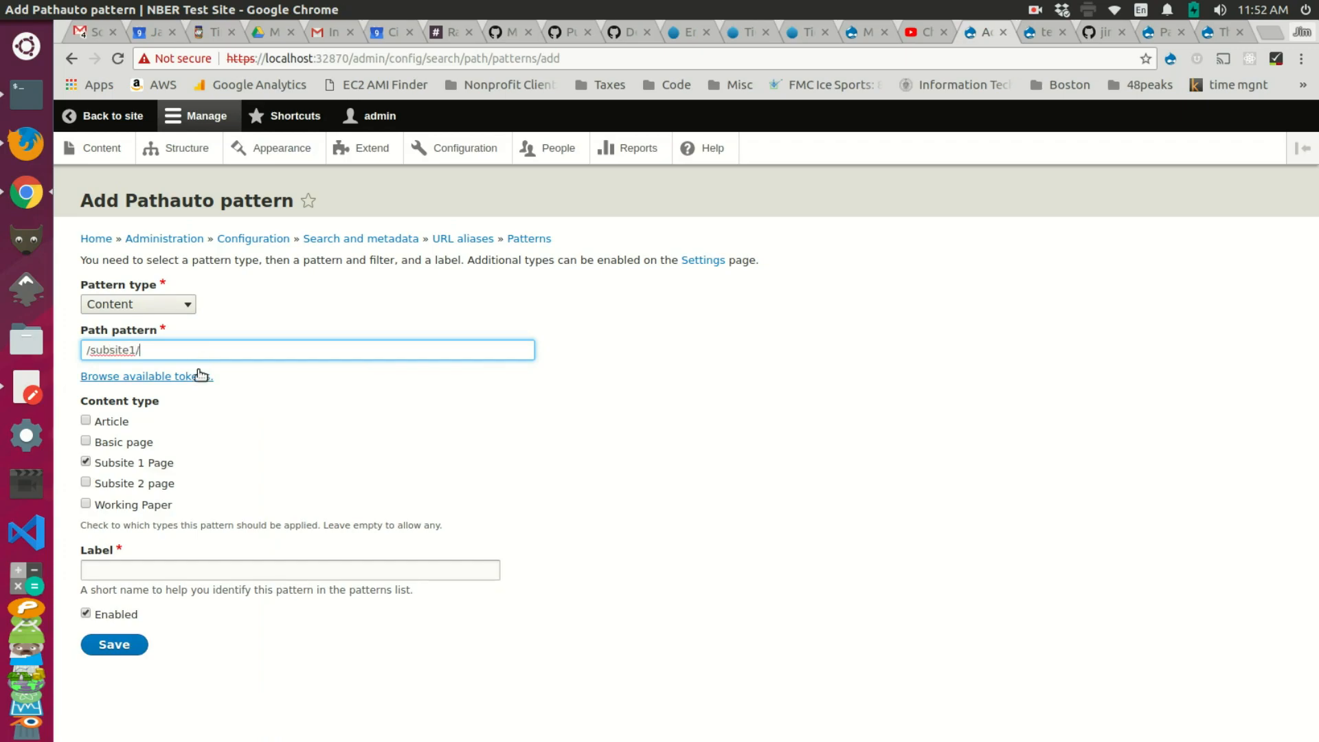
Step: Insert the [node:title] token from the available tokens to complete /subsite1/[node:title]
left_click(200, 376)
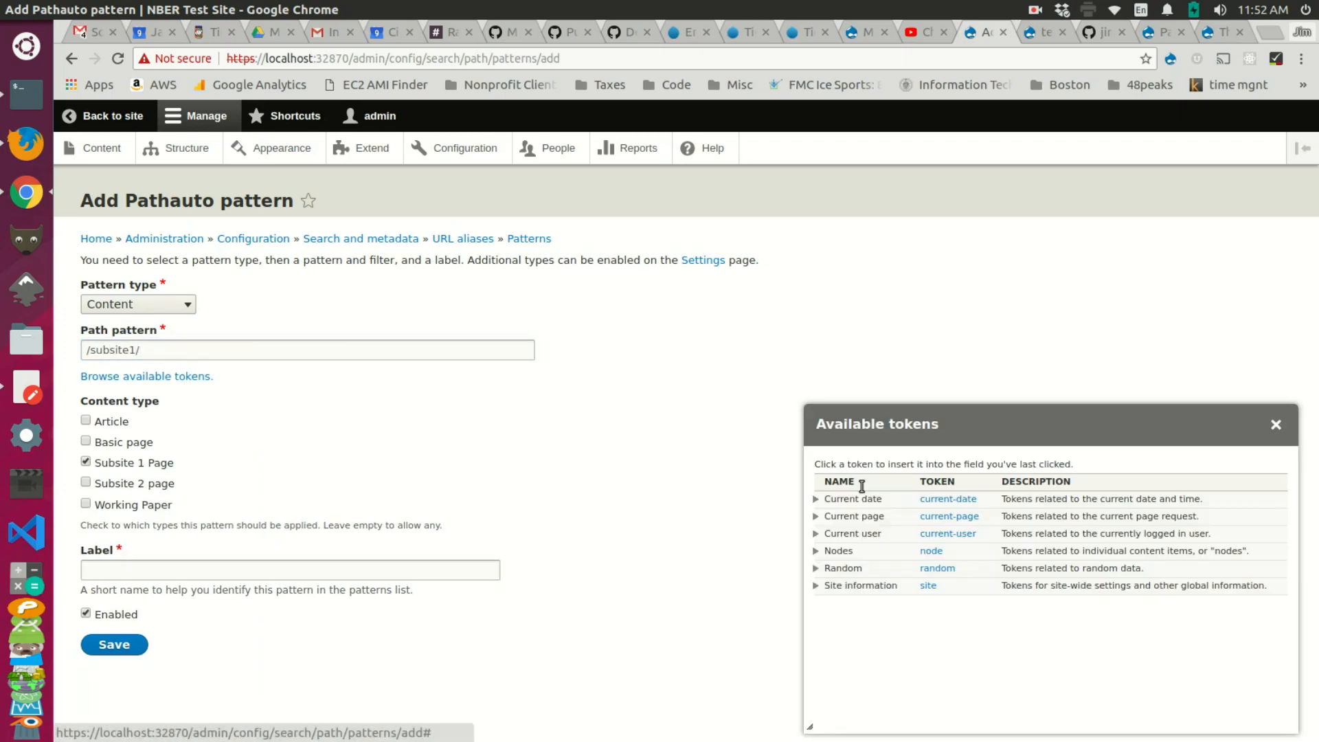
left_click(831, 550)
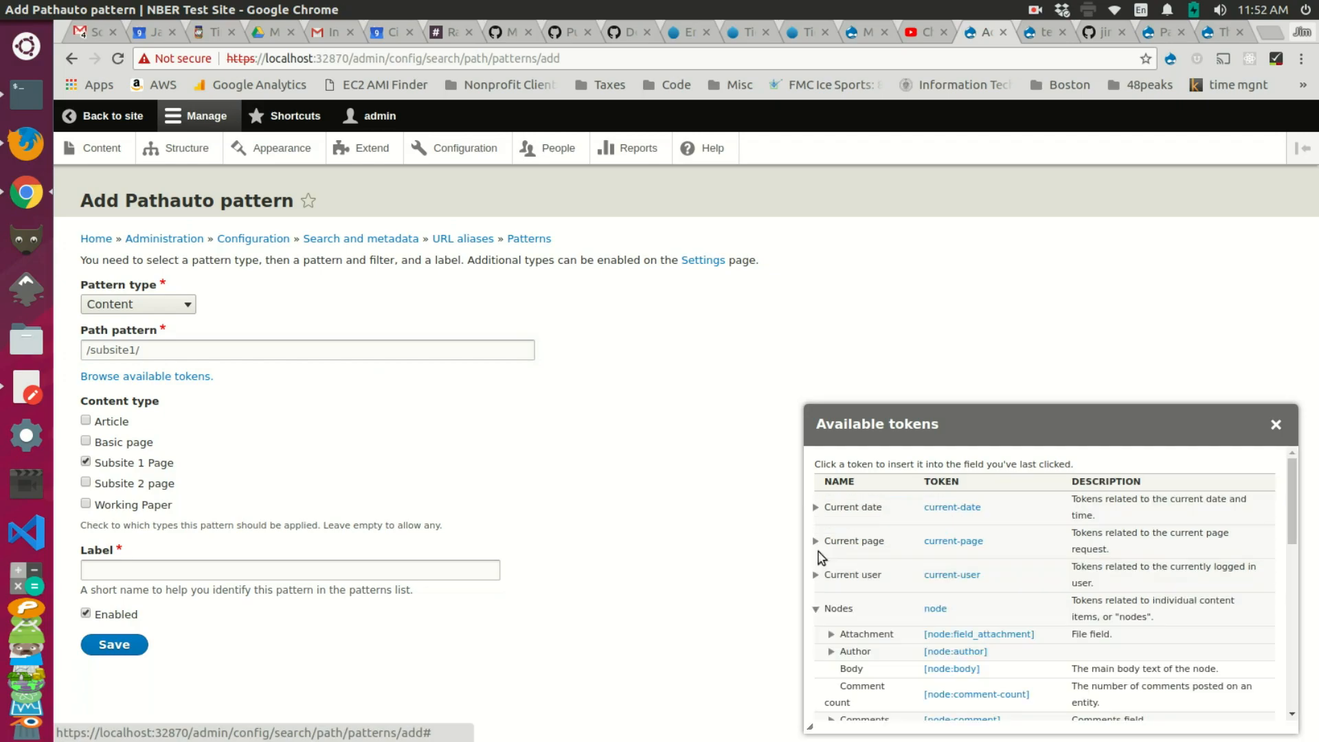
scroll(840, 550, "down", 2)
scroll(844, 555, "down", 2)
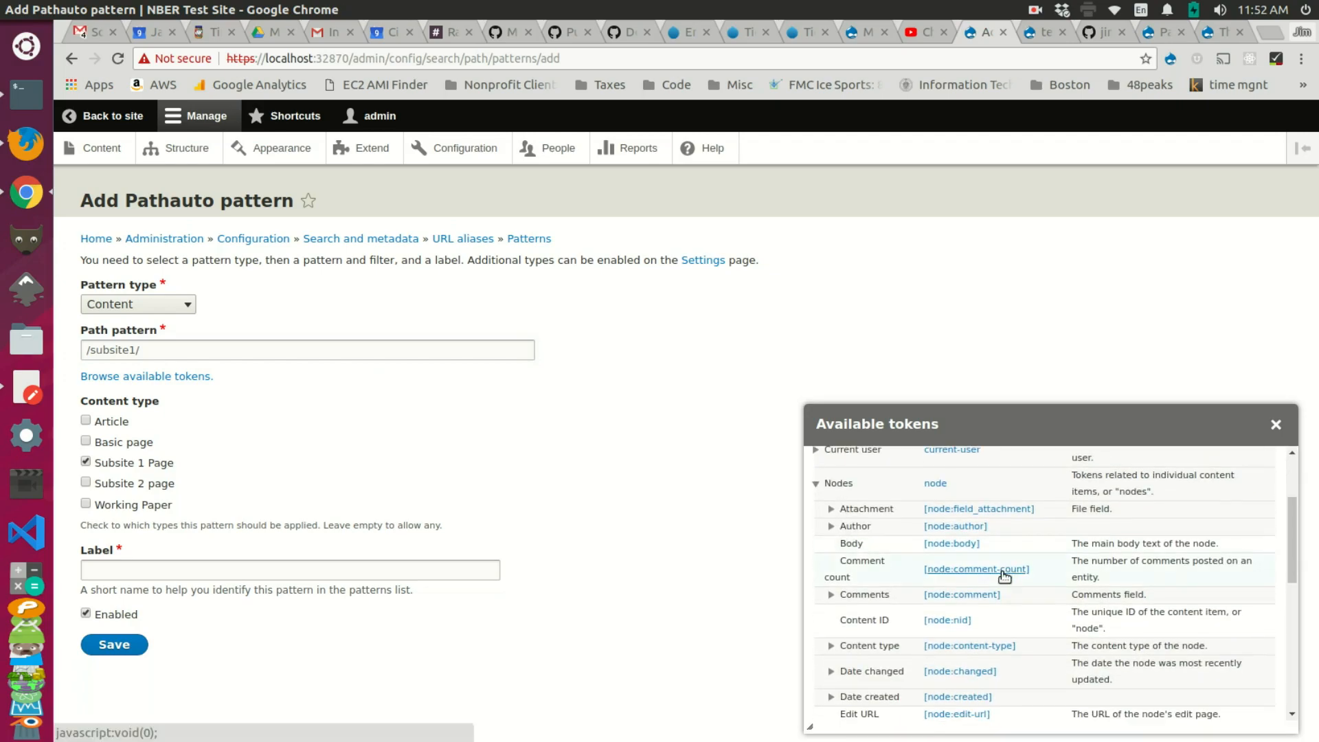
scroll(1005, 582, "down", 8)
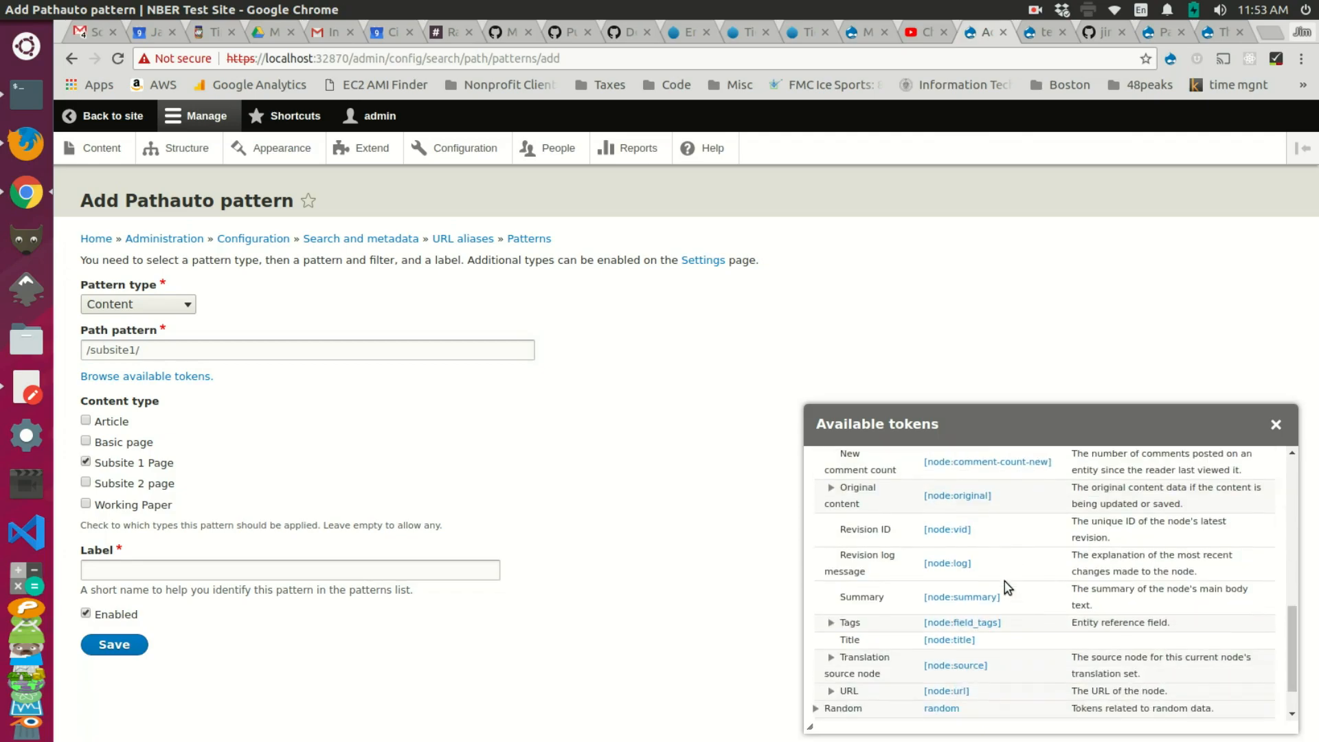
left_click(937, 609)
key("ctrl+c")
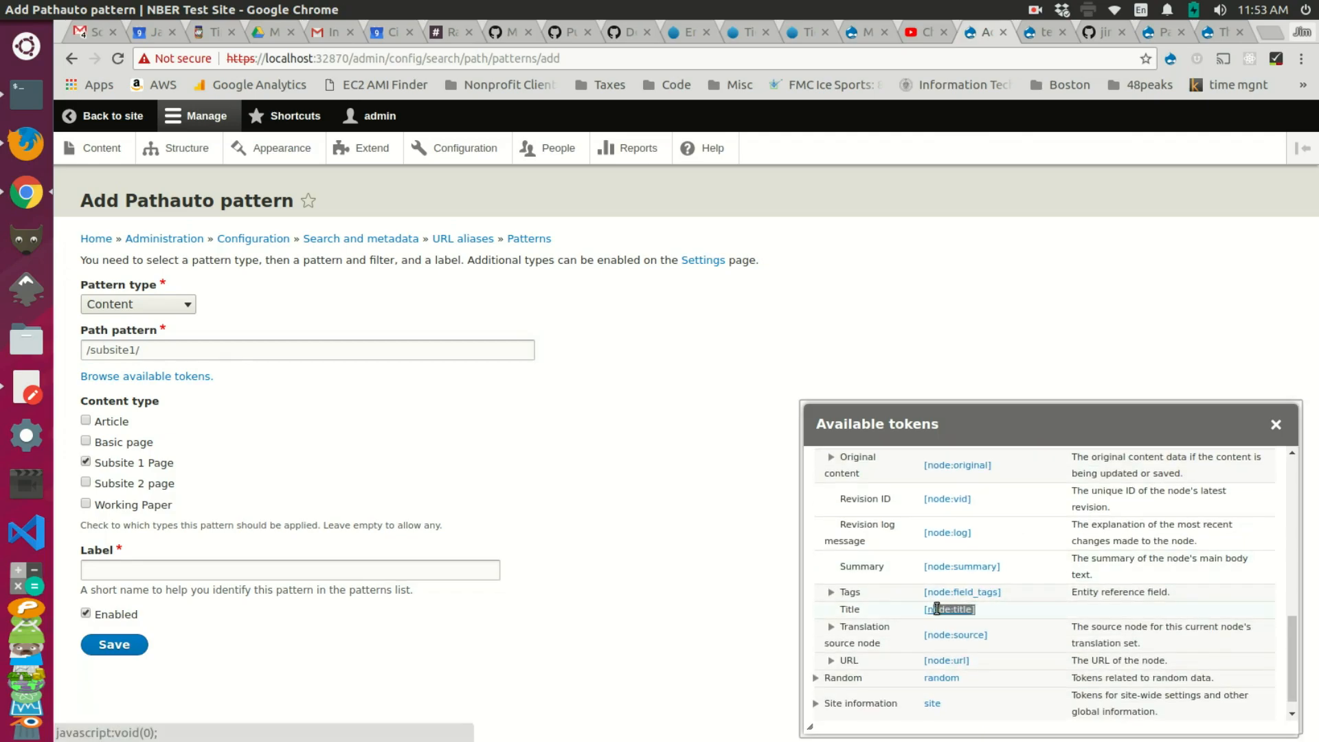
left_click(295, 357)
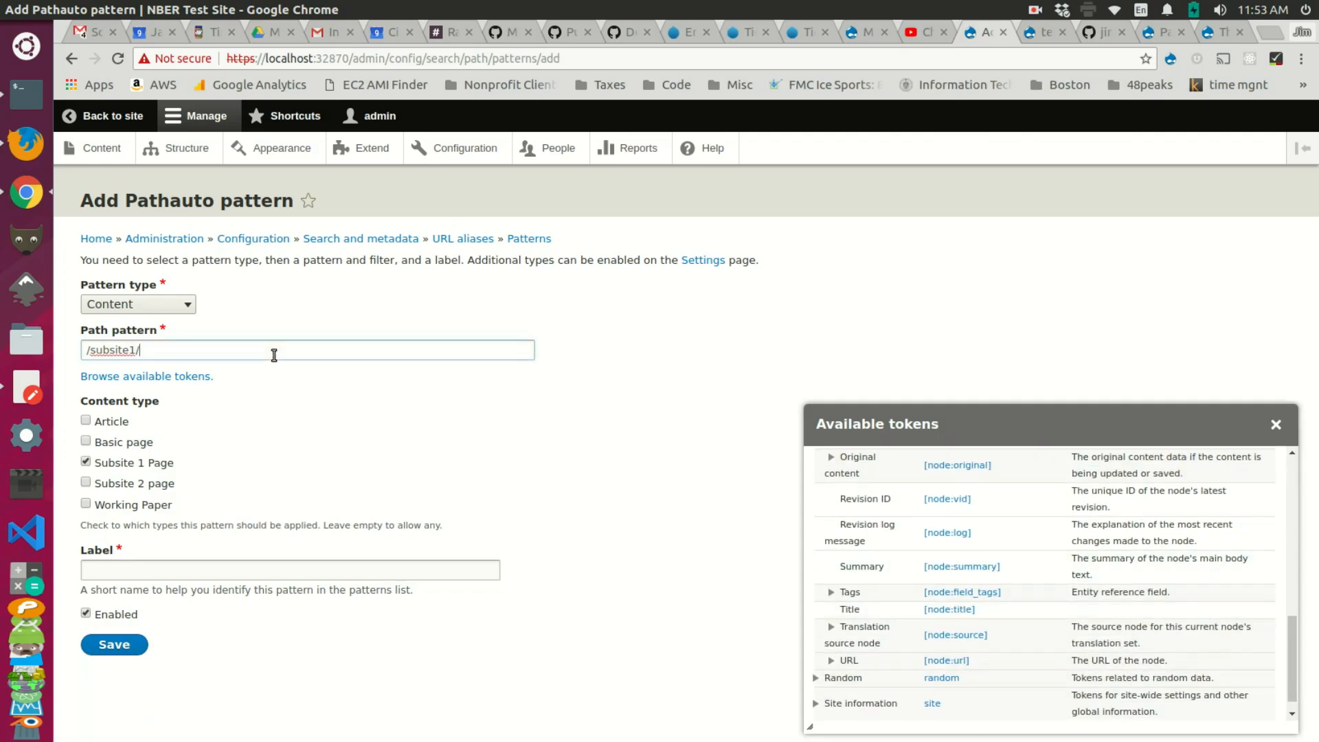
key("ctrl+v")
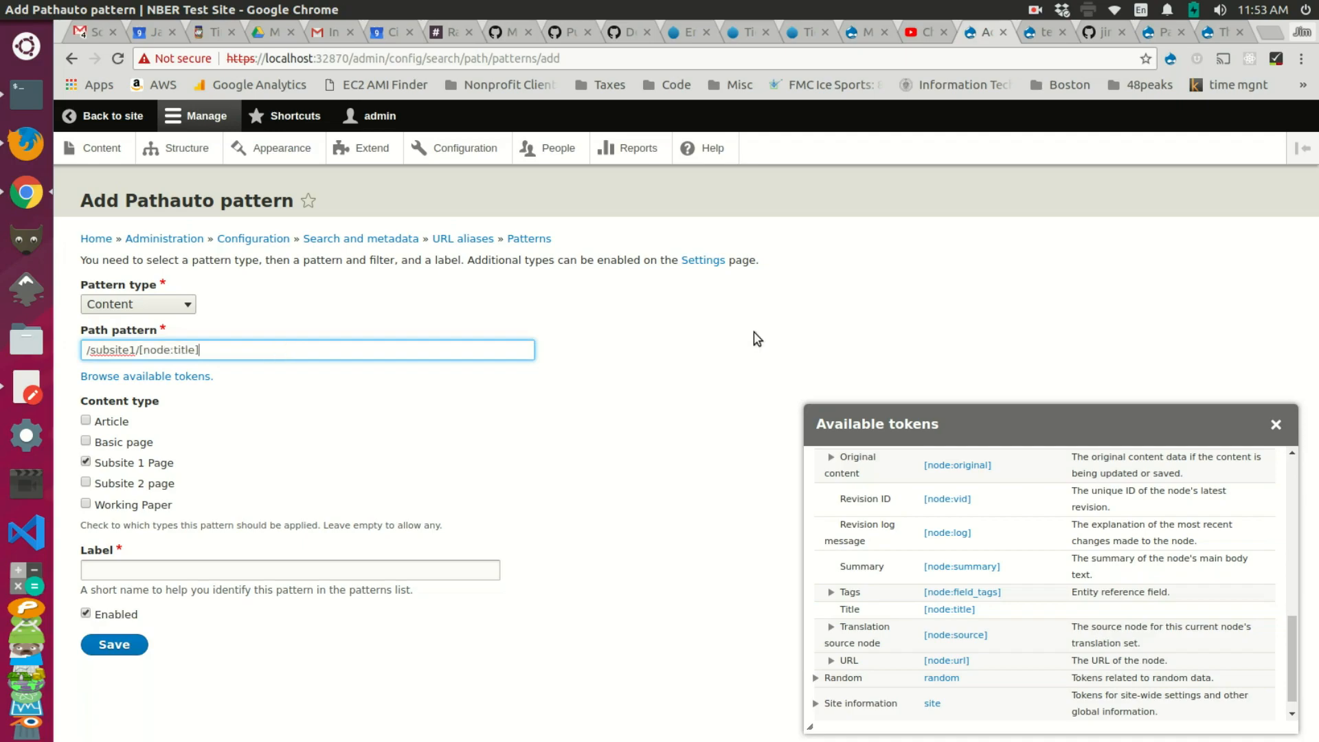
left_click(1276, 426)
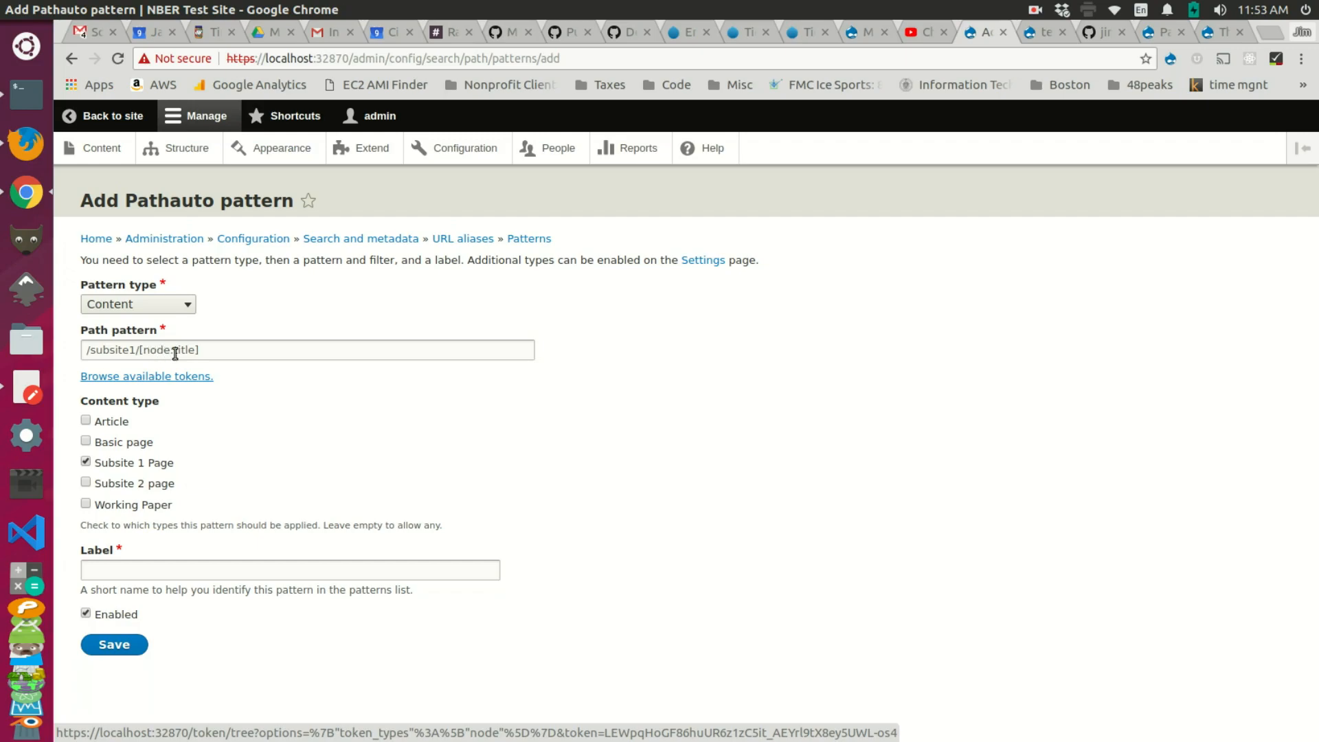
Step: Label the pattern 'Subsite 1' and save it
left_click(170, 576)
type("Subsite 1")
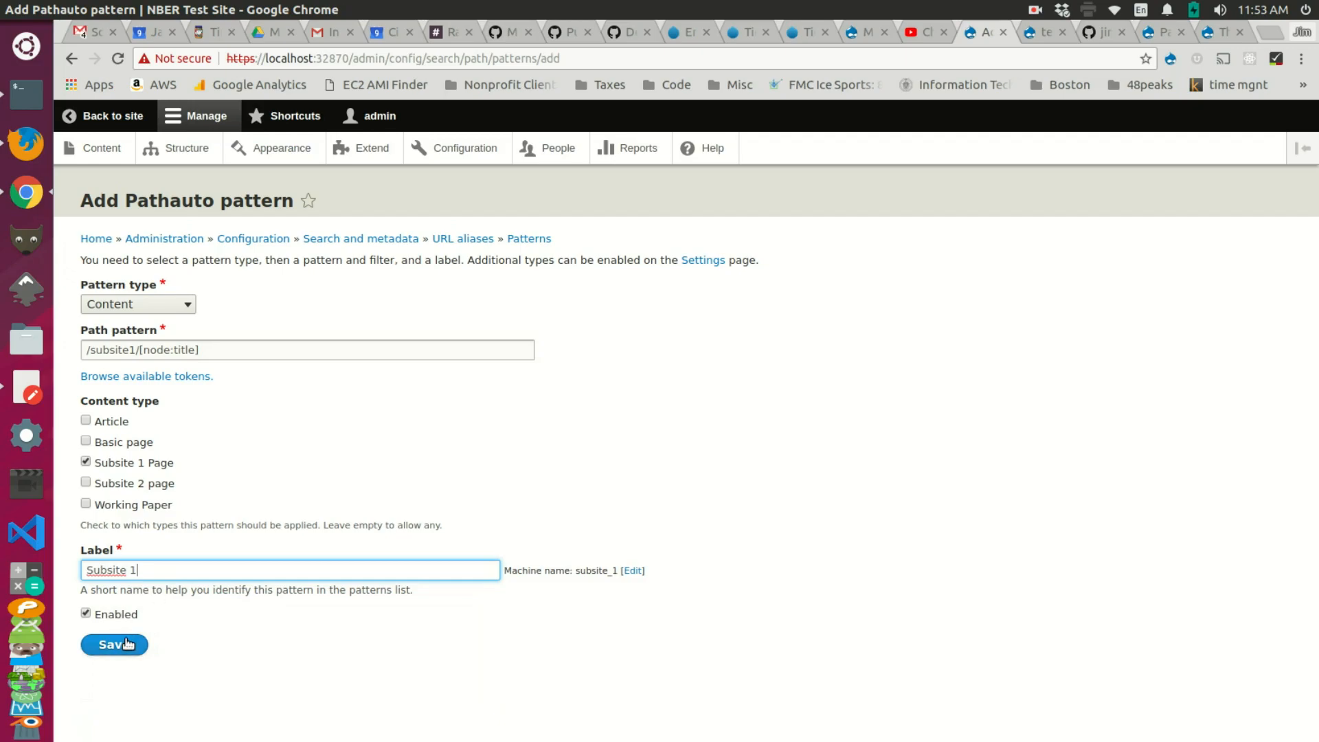
left_click(127, 644)
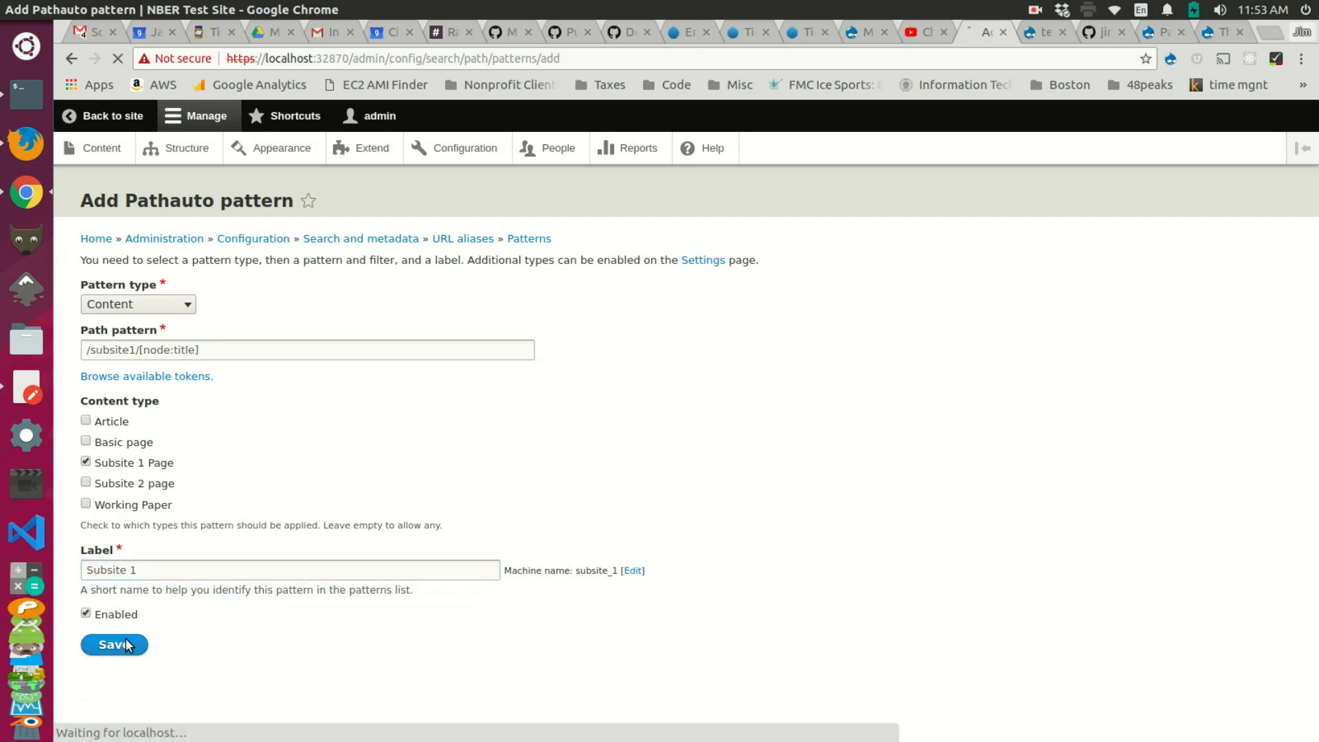
Step: Add a new Content-type Pathauto pattern with path /subsite2/[node:title]
left_click(191, 402)
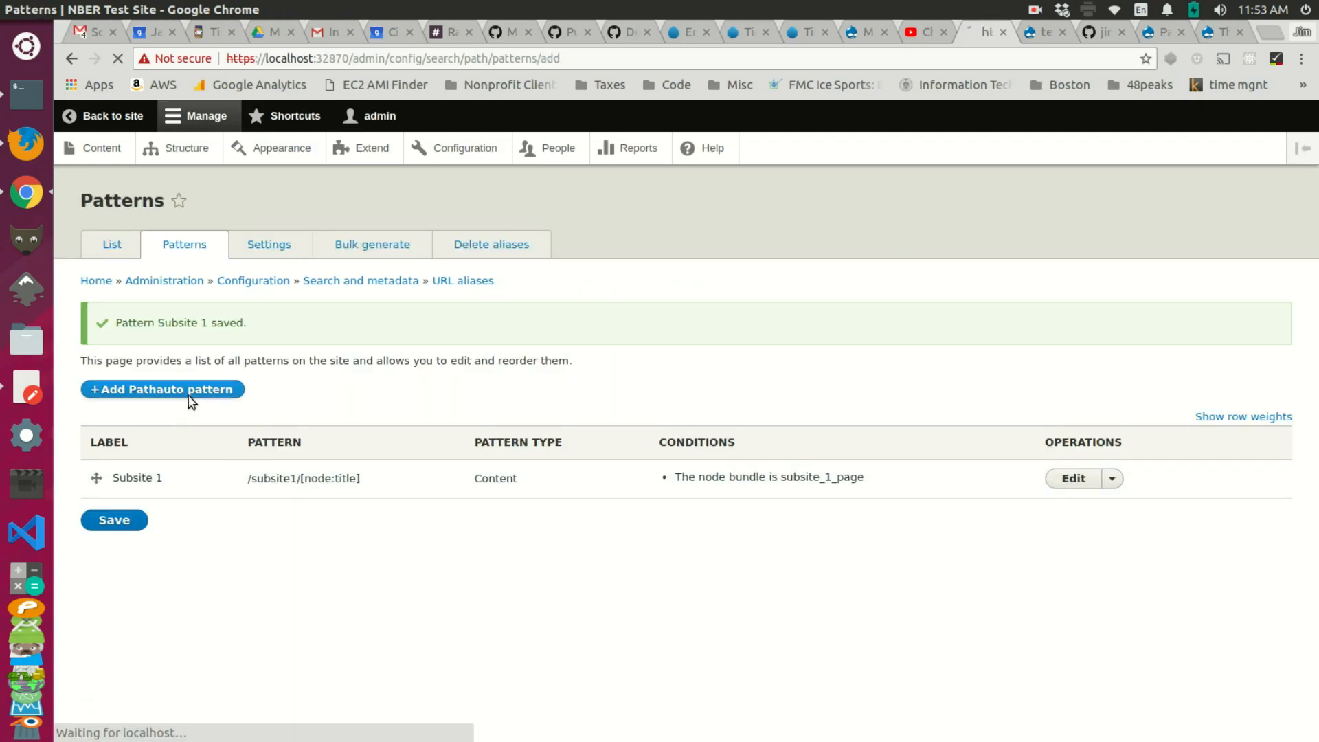
left_click(175, 310)
left_click(170, 332)
left_click(149, 358)
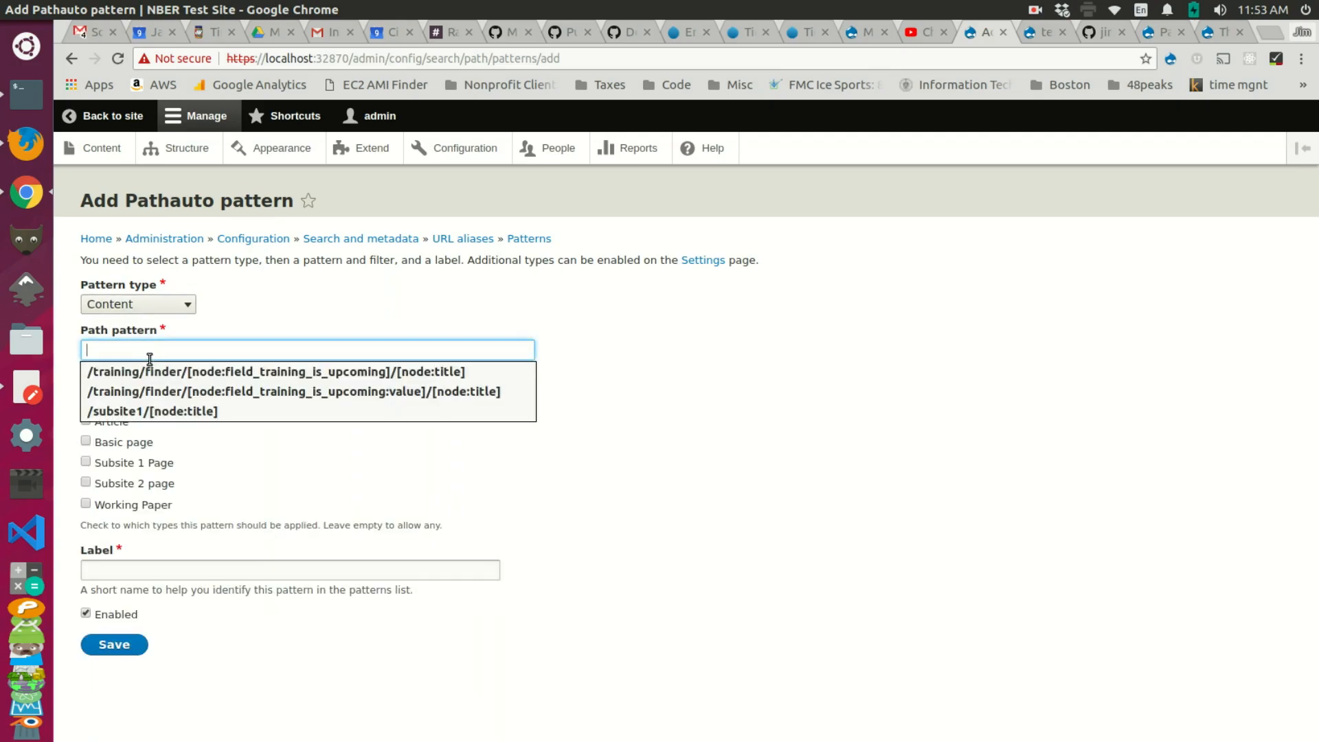
type("/s")
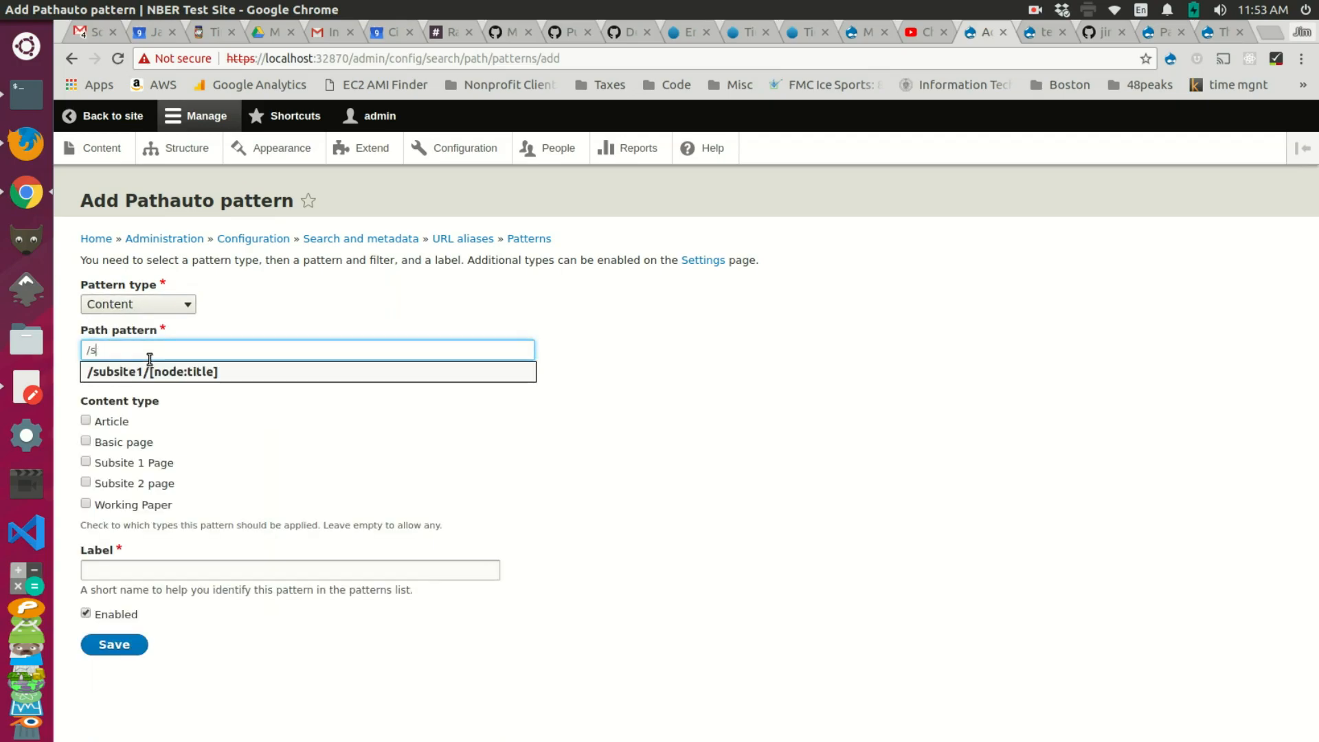
type("ub")
key("Down")
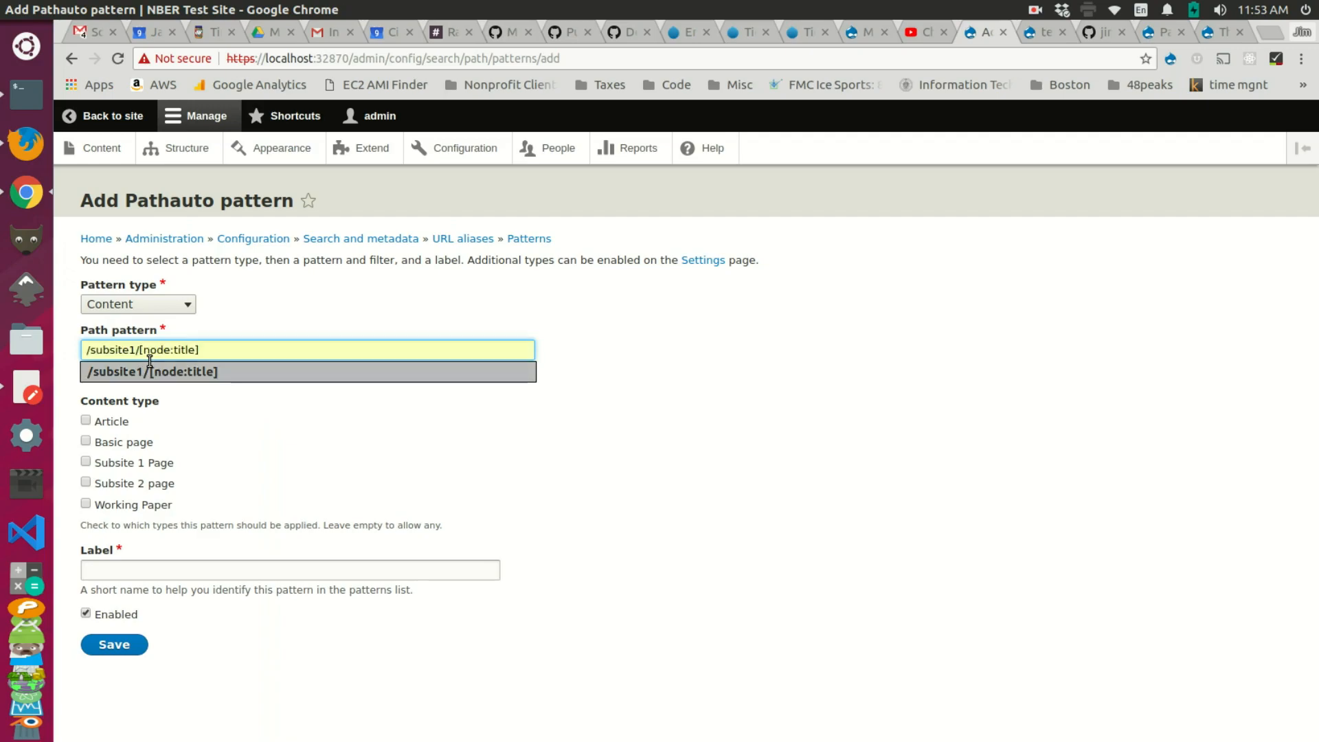
key("Tab")
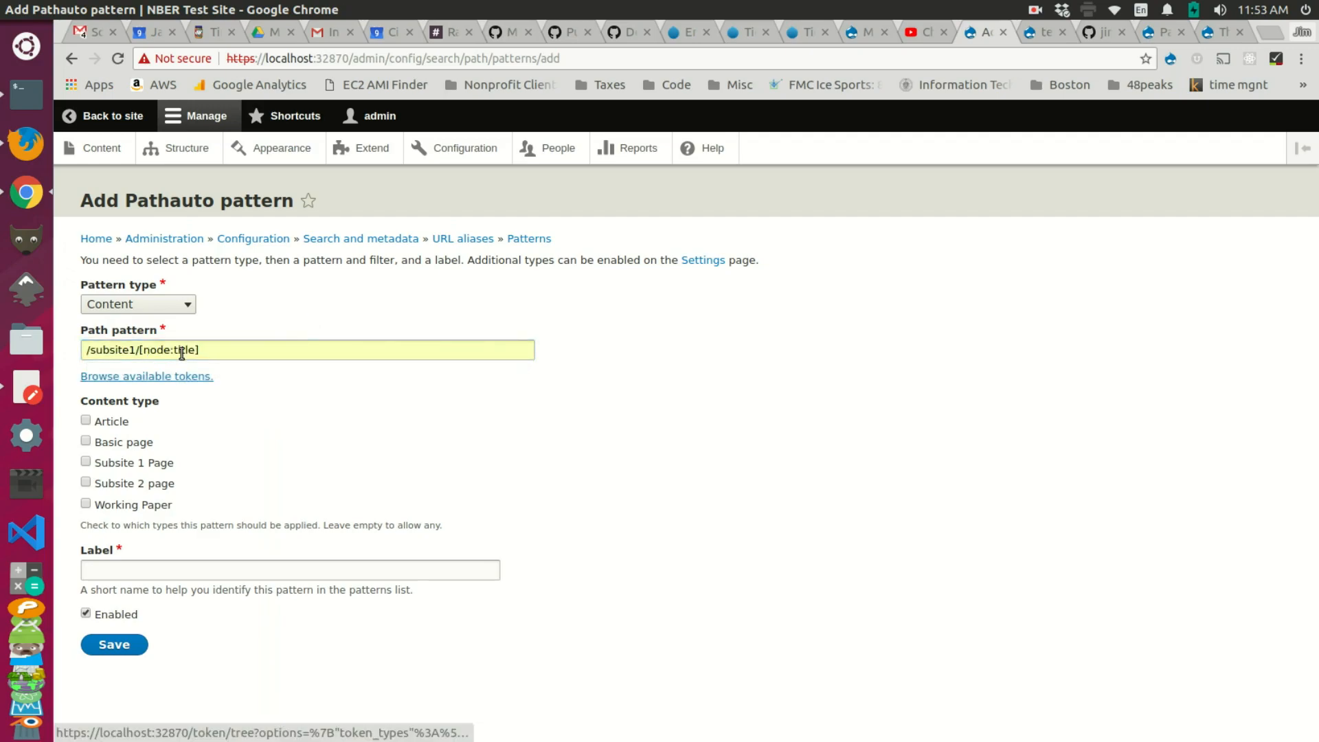
left_click(133, 353)
key("BackSpace")
type("2")
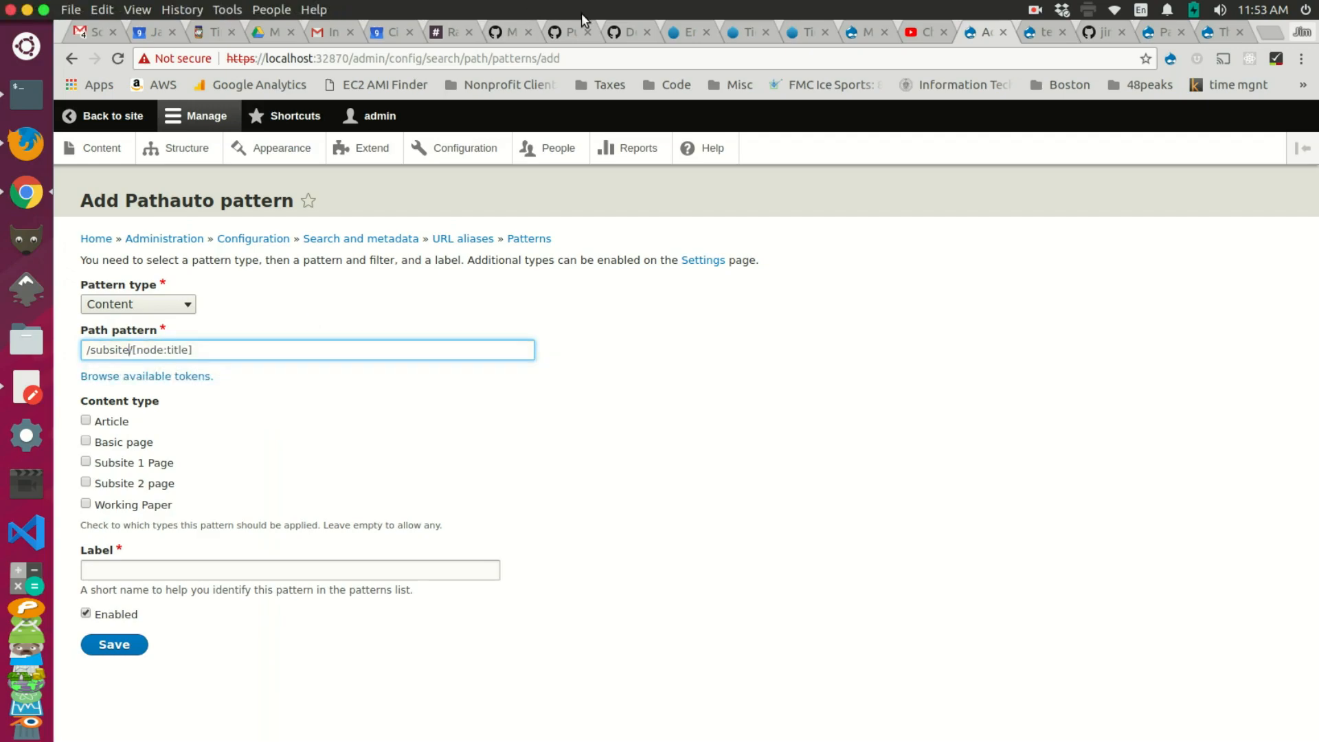
Step: Restrict the pattern to Subsite 2 page, label it 'Subsite 2', and save
left_click(162, 485)
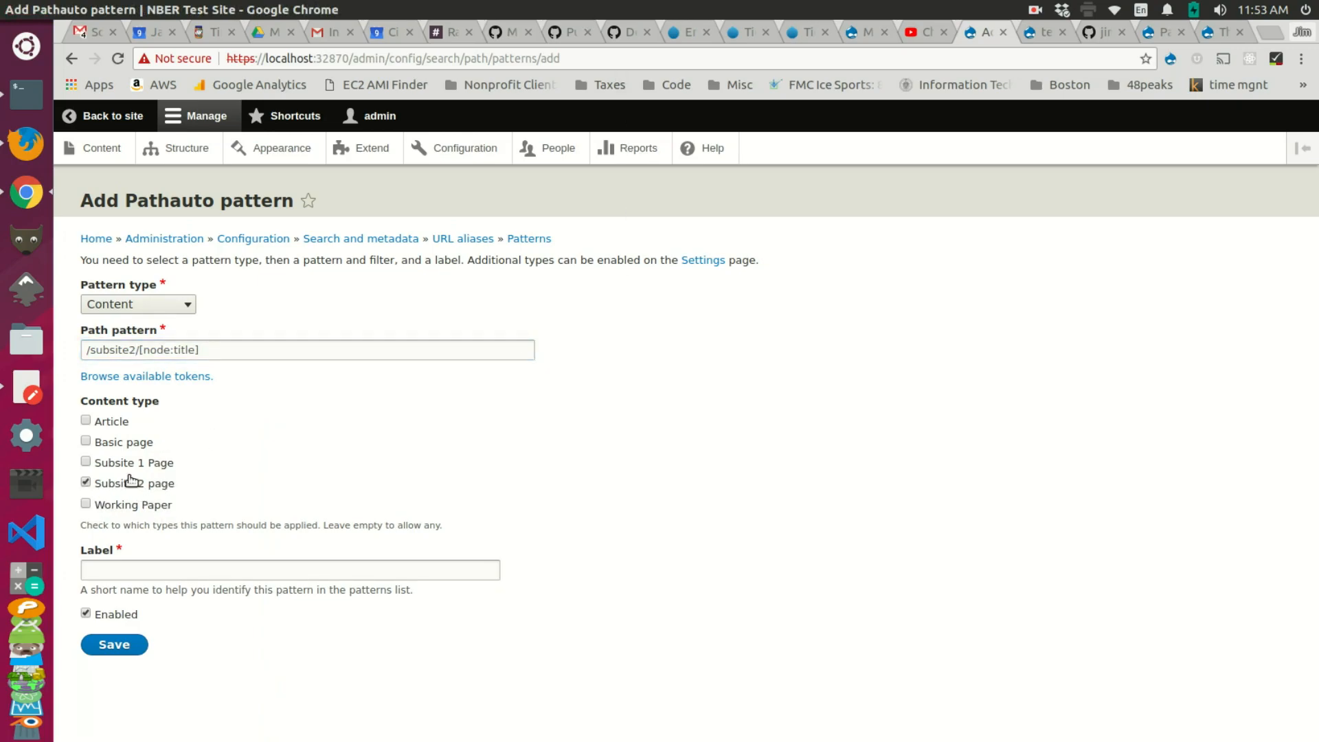
left_click(157, 571)
type("Subsite 1")
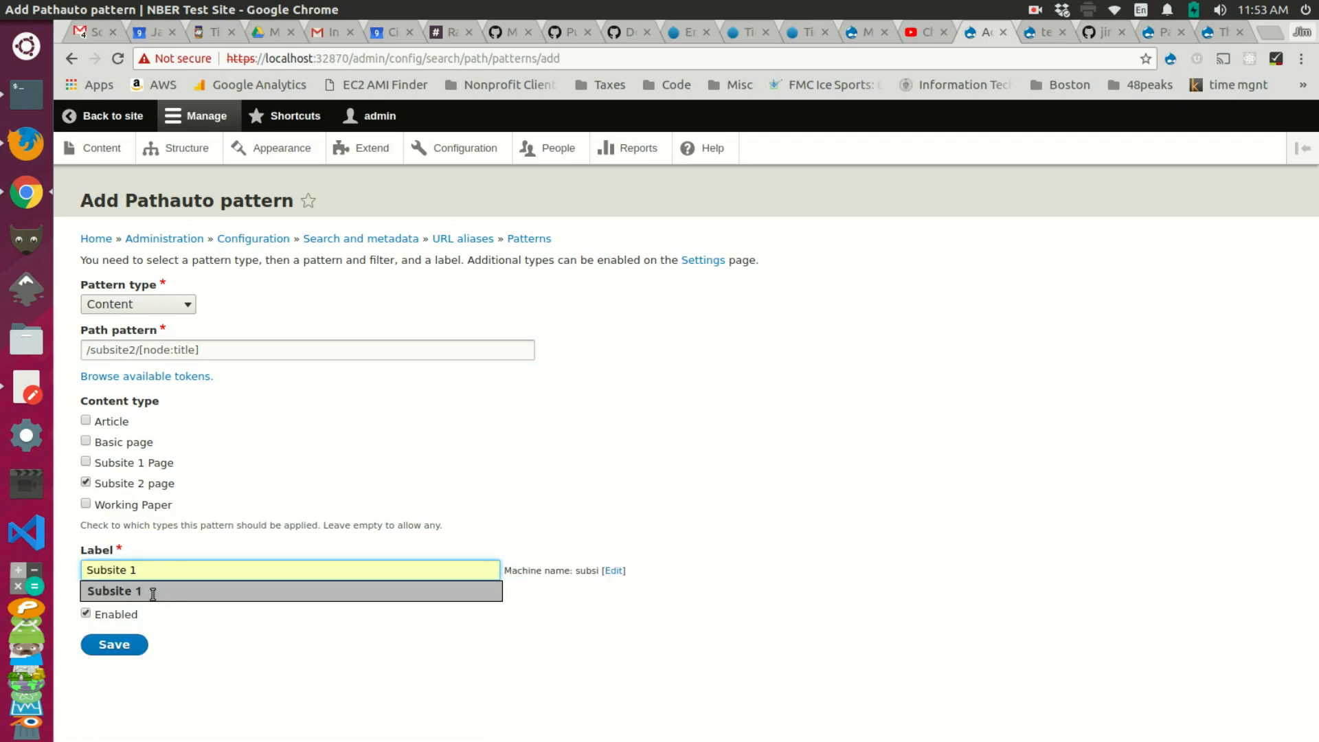
left_click(152, 593)
key("BackSpace")
type("2")
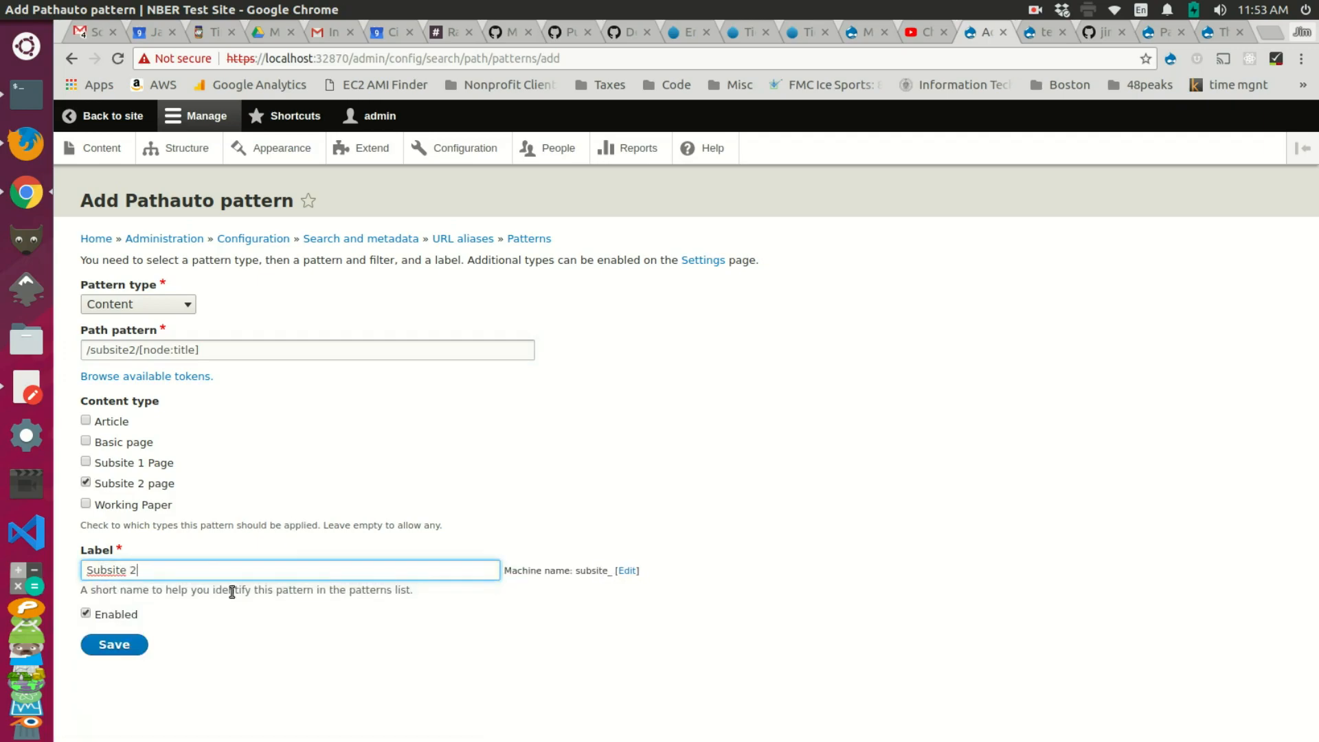
left_click(114, 644)
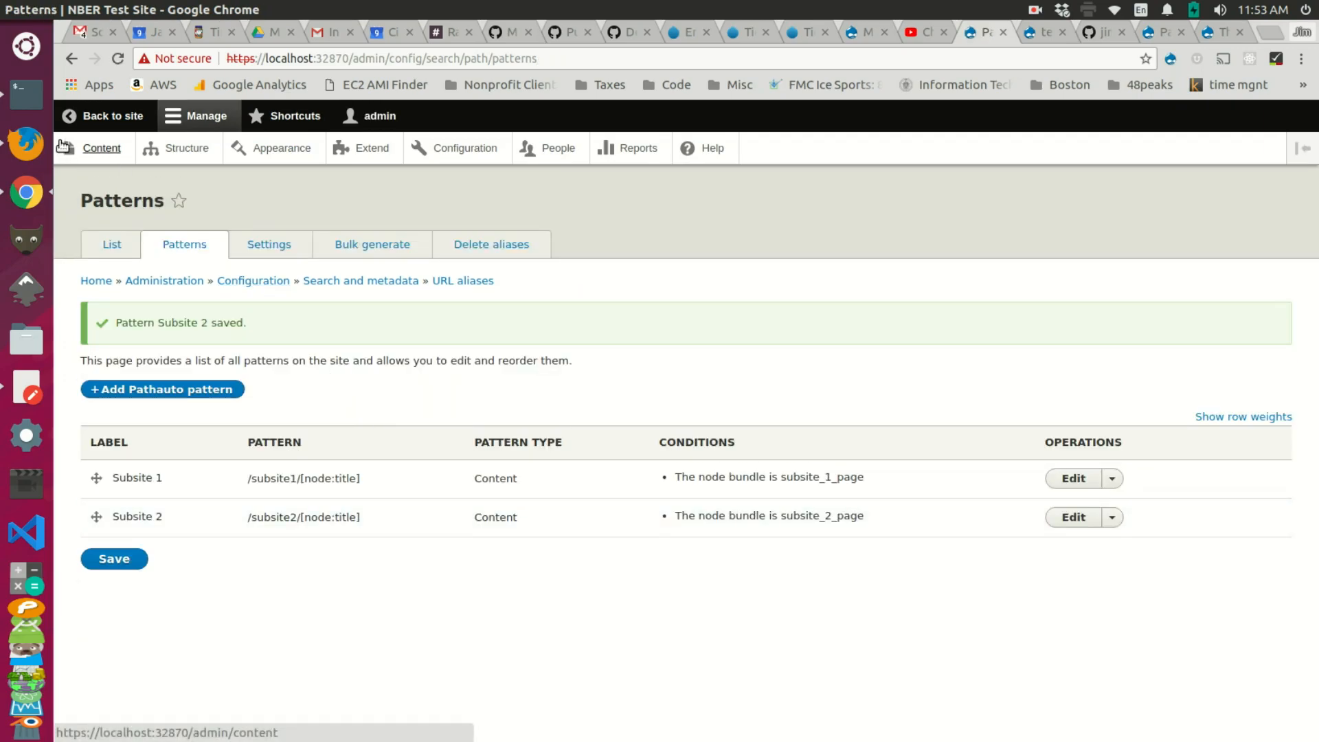
Step: Create a Subsite 1 Page titled Homepage with body text 'test' and save it
left_click(88, 152)
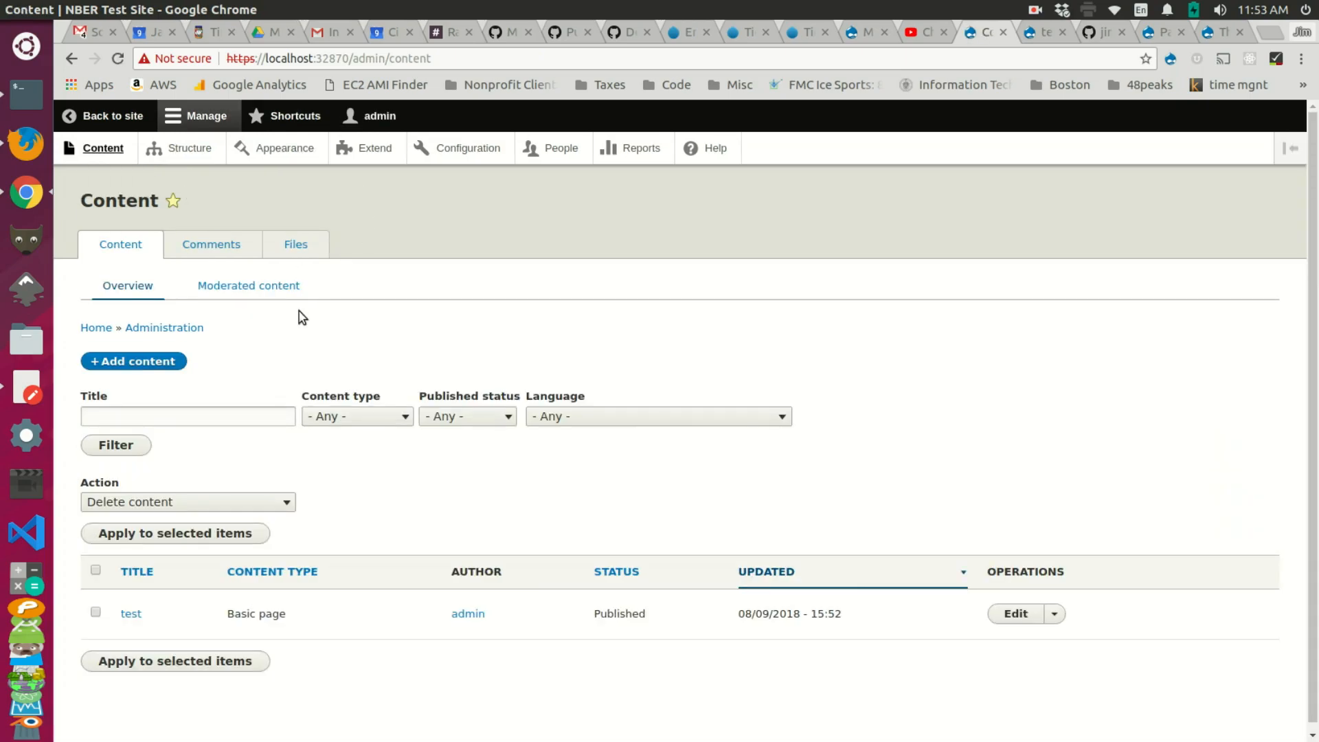
left_click(165, 356)
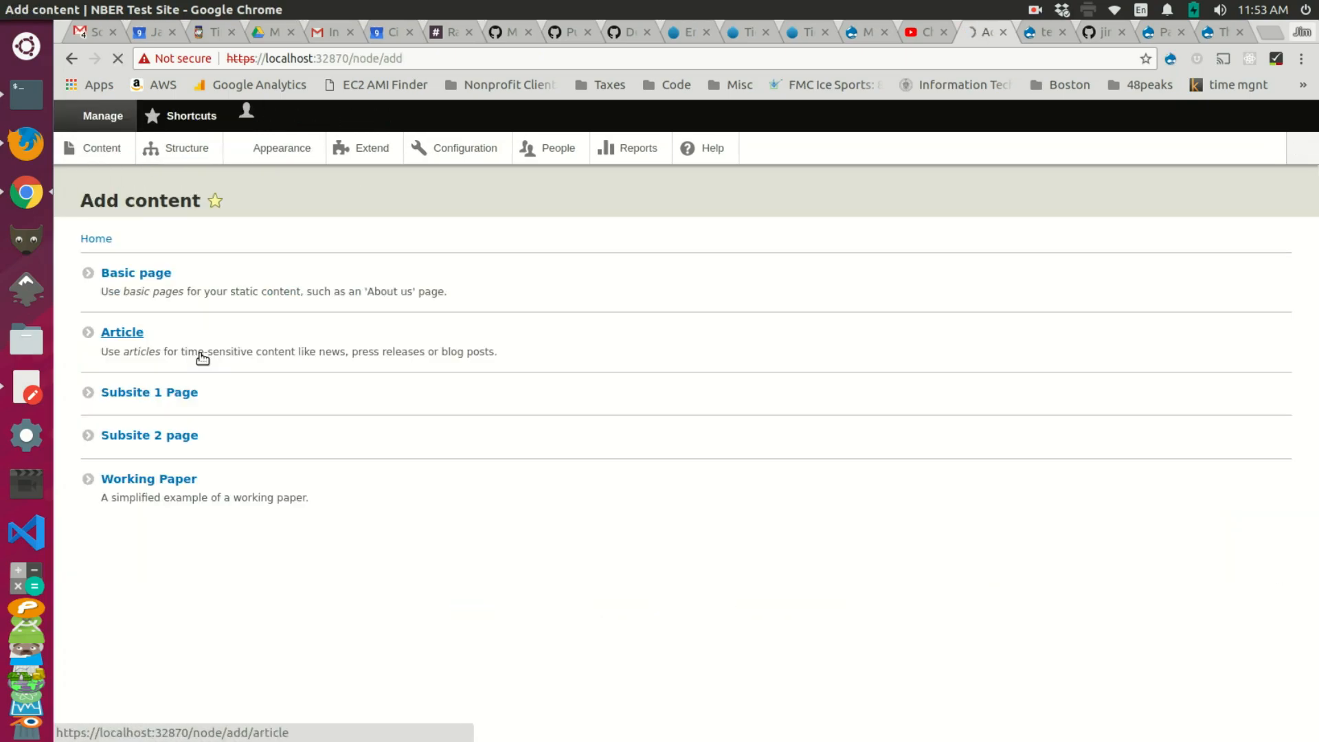
left_click(161, 395)
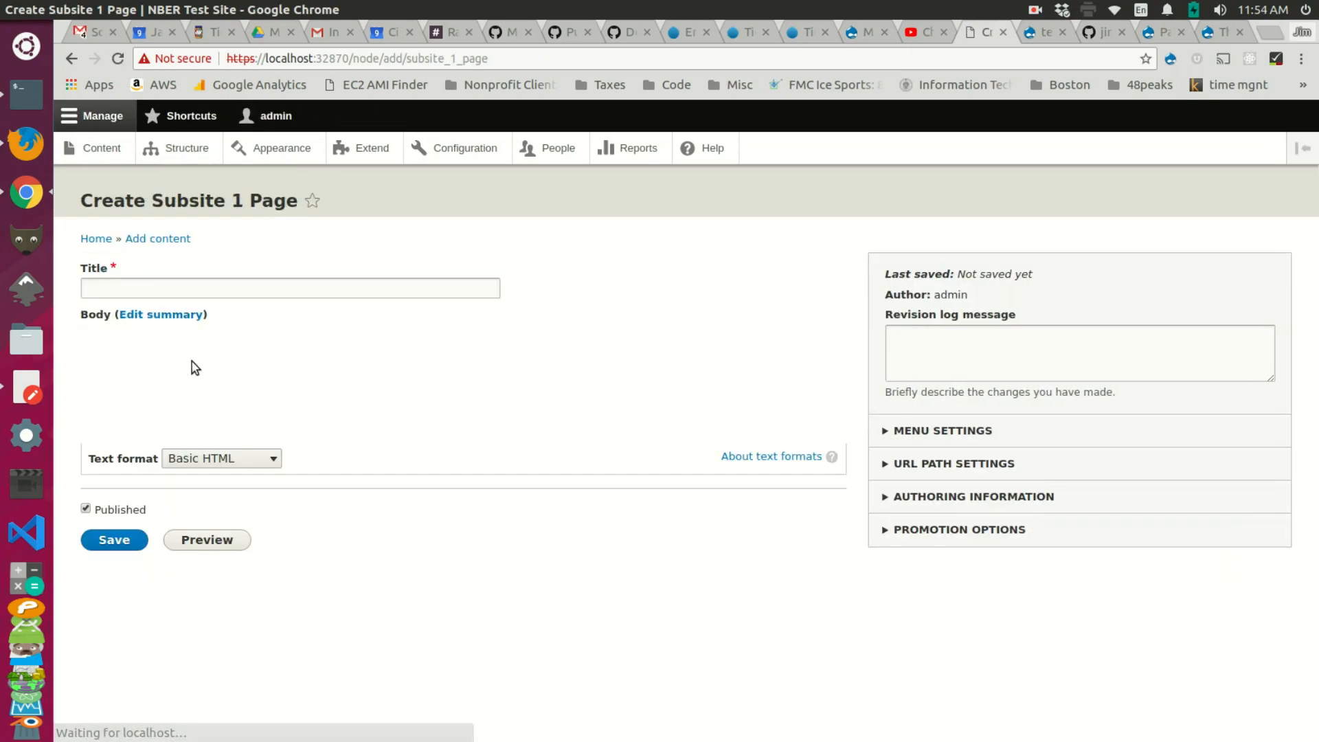
left_click(221, 287)
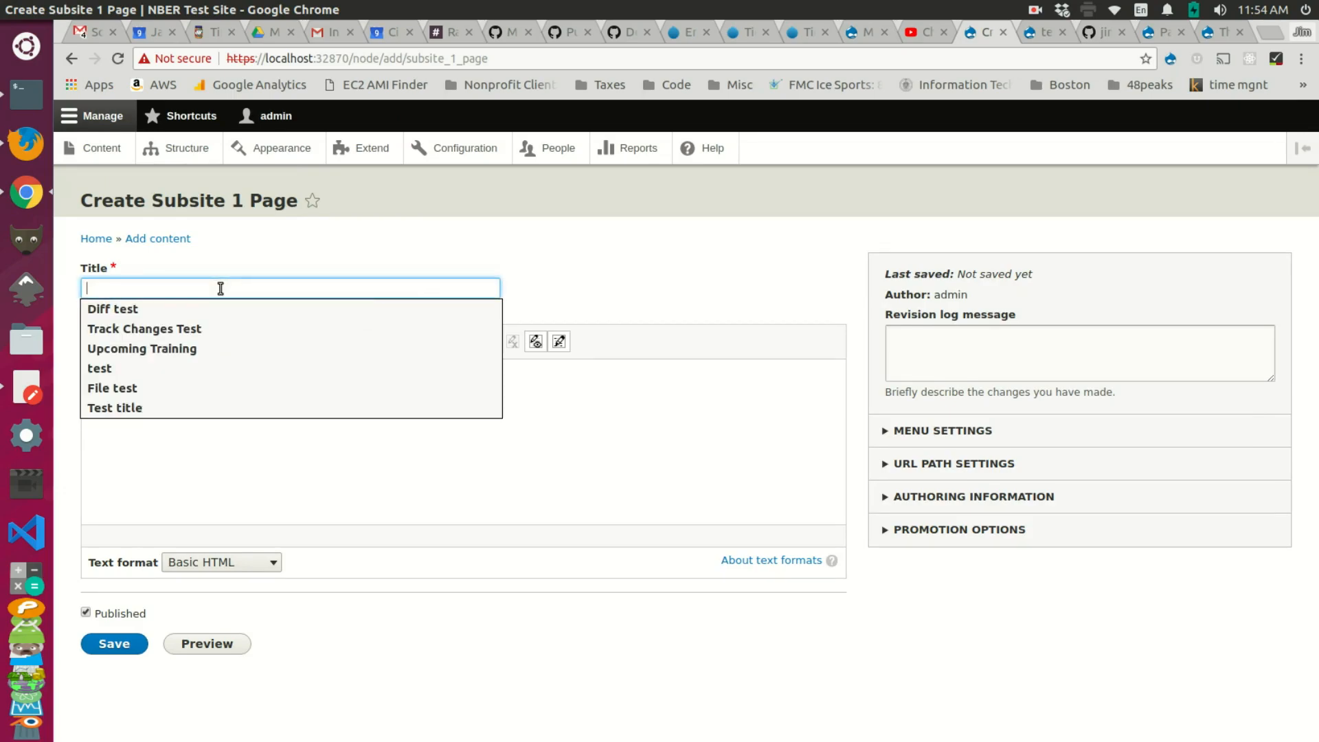
type("Homepage")
left_click(218, 418)
type("test")
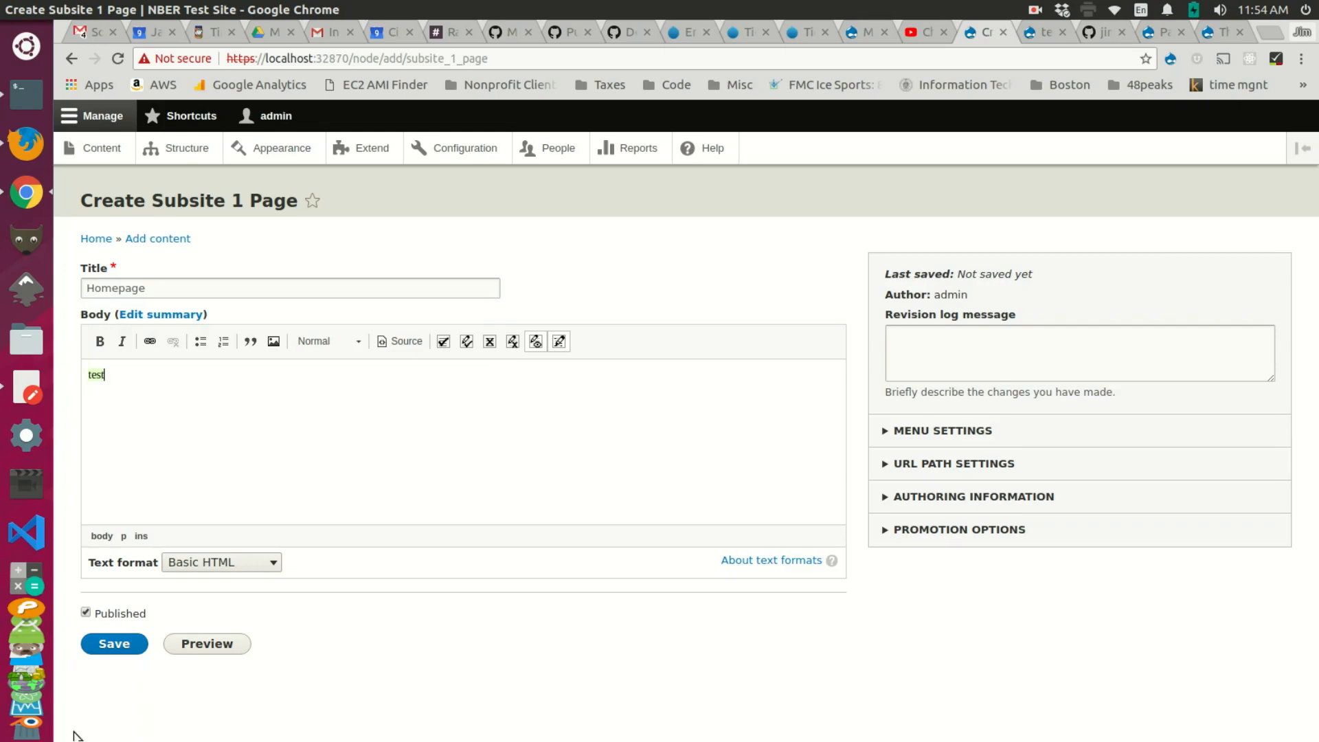
left_click(127, 650)
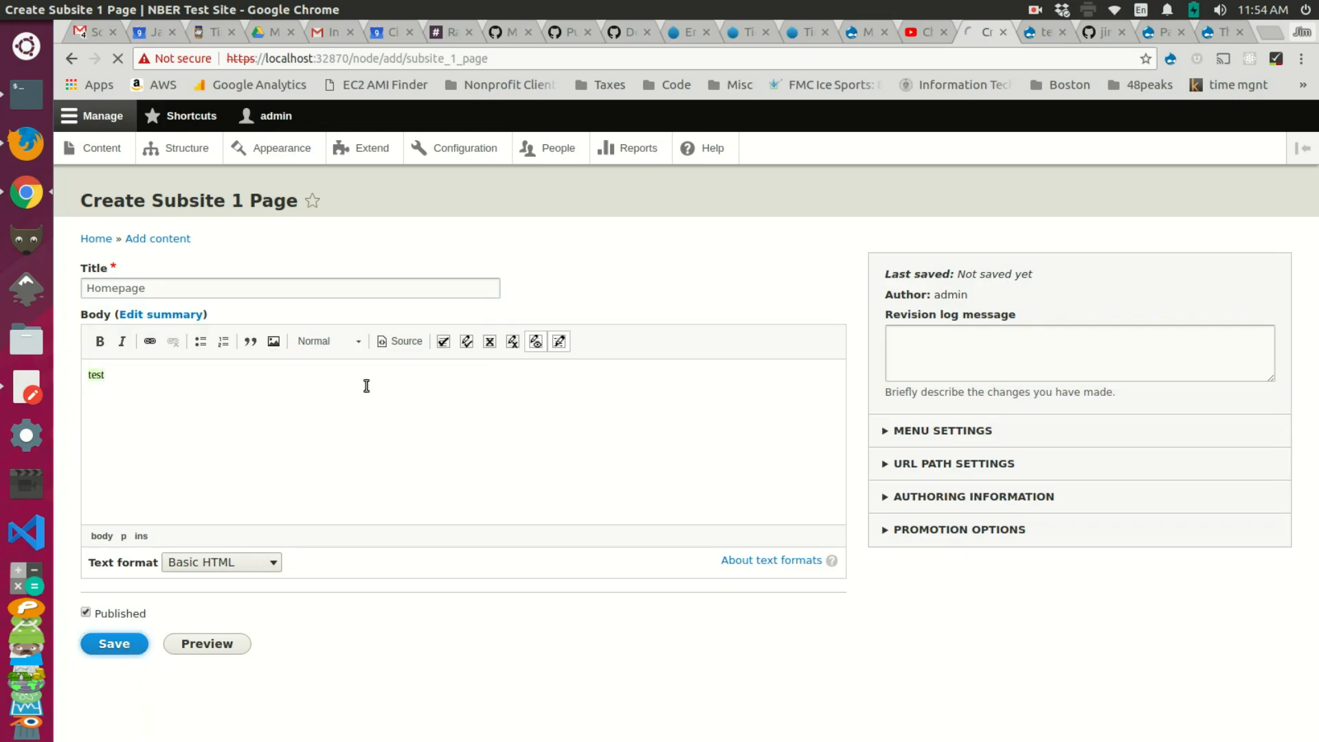
Step: Check that the page's address uses the /subsite1/homepage alias
left_click_drag(467, 57, 183, 51)
left_click(352, 58)
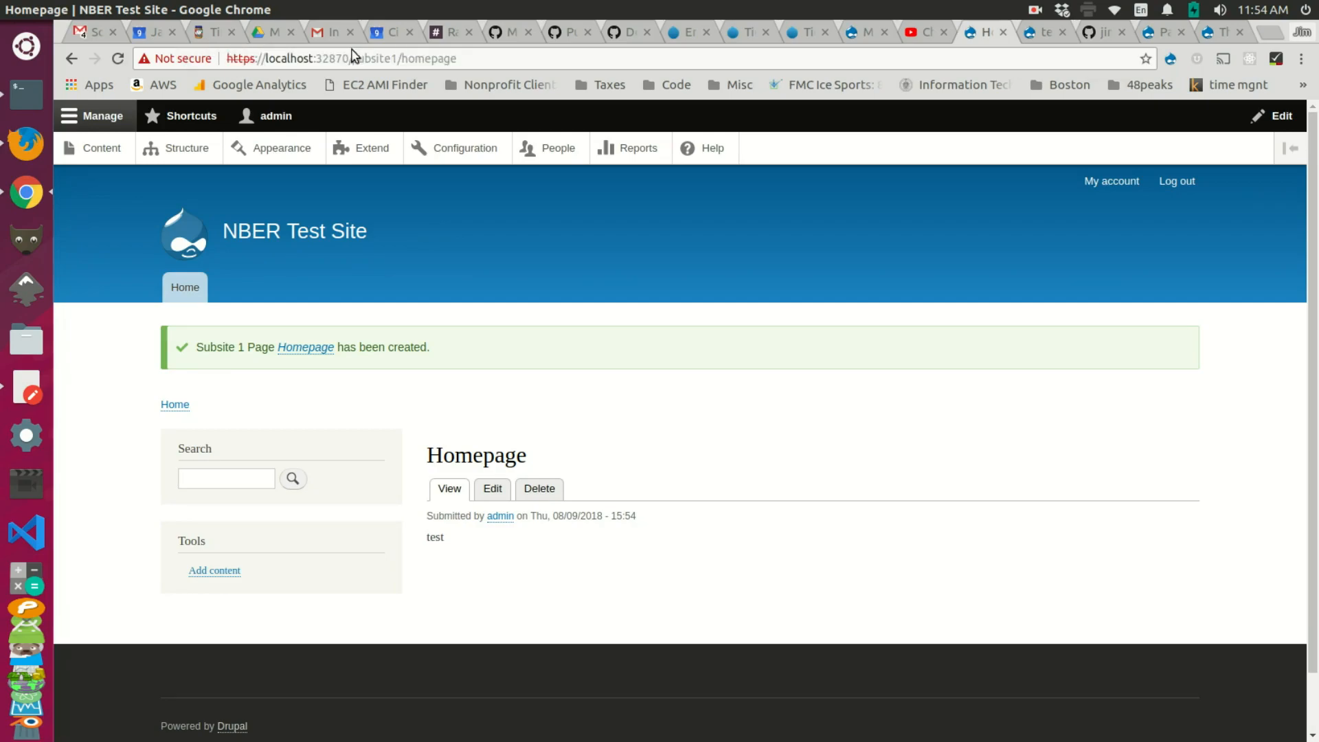
left_click_drag(352, 58, 467, 50)
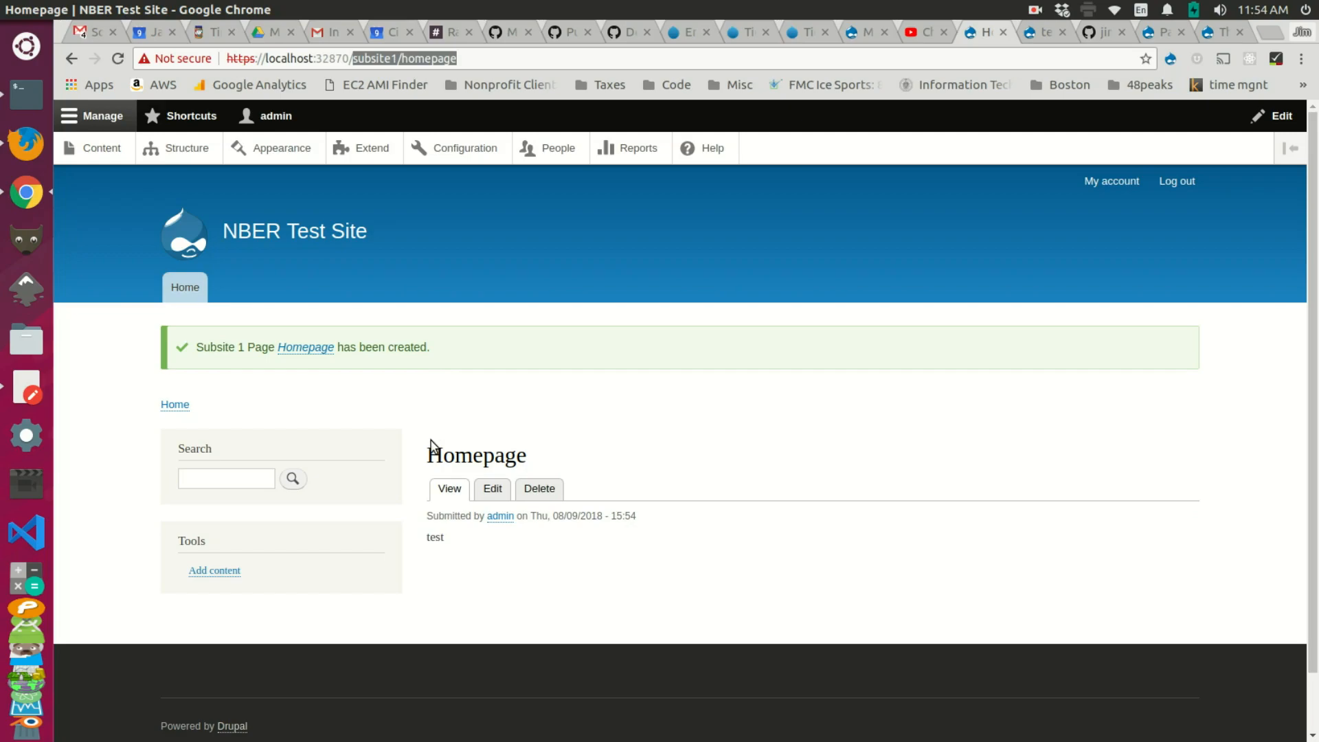
Step: Create a Subsite 2 page titled Homepage with body 'asdgadsg' and save it
left_click(112, 162)
left_click(167, 361)
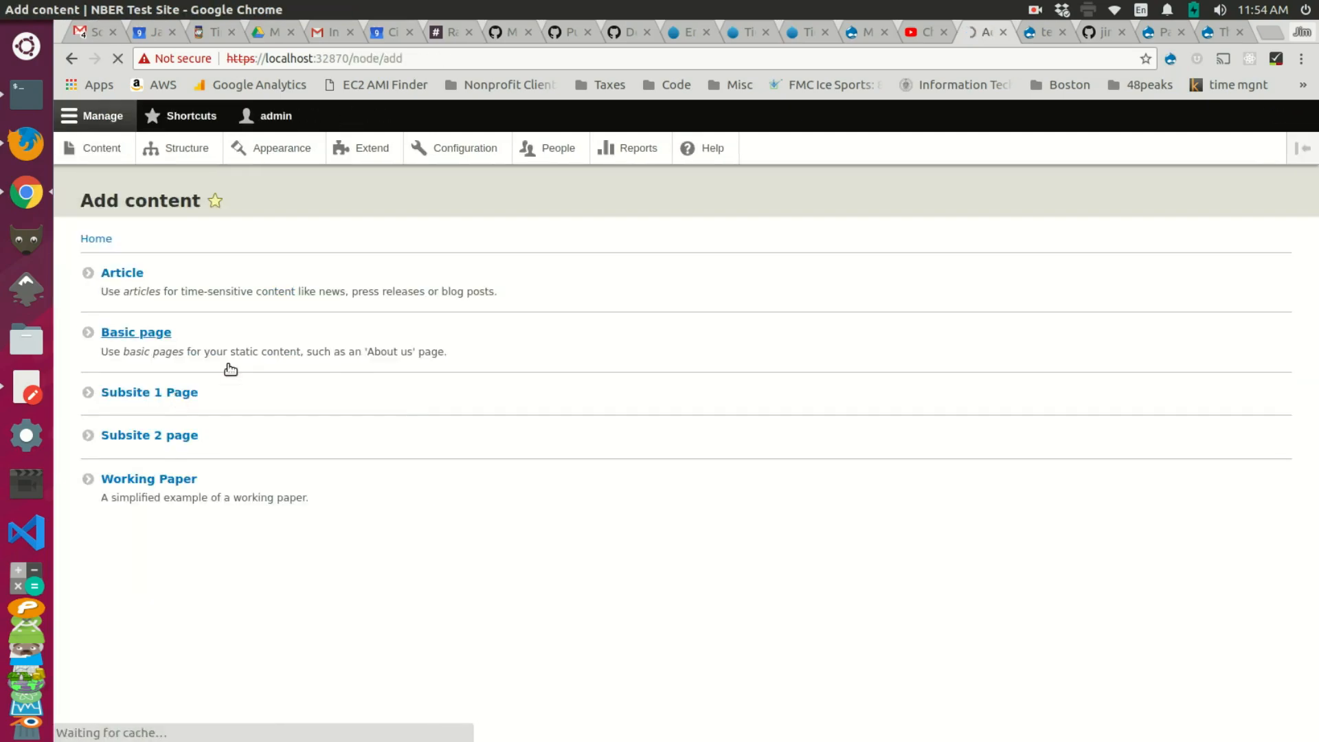
left_click(179, 437)
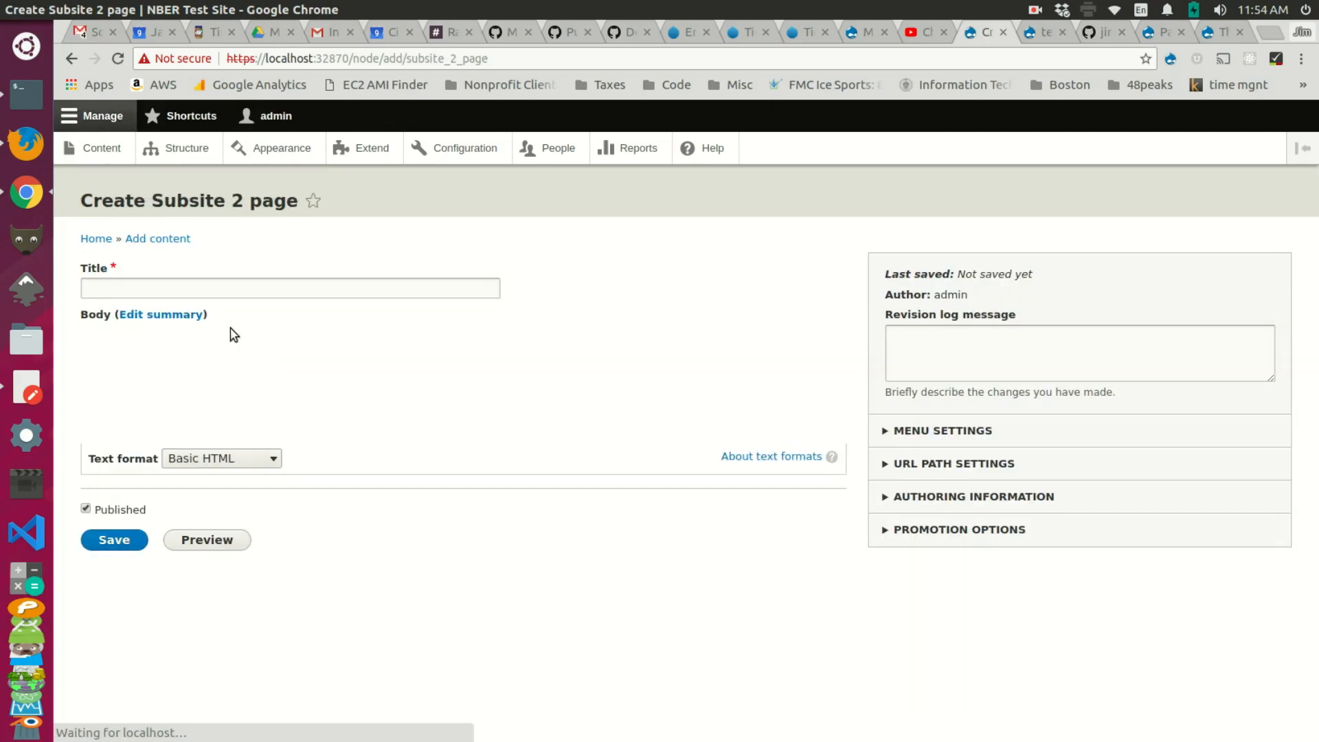
left_click(221, 289)
type("Hom")
key("Down")
key("Return")
left_click(218, 414)
type("asdgadsg")
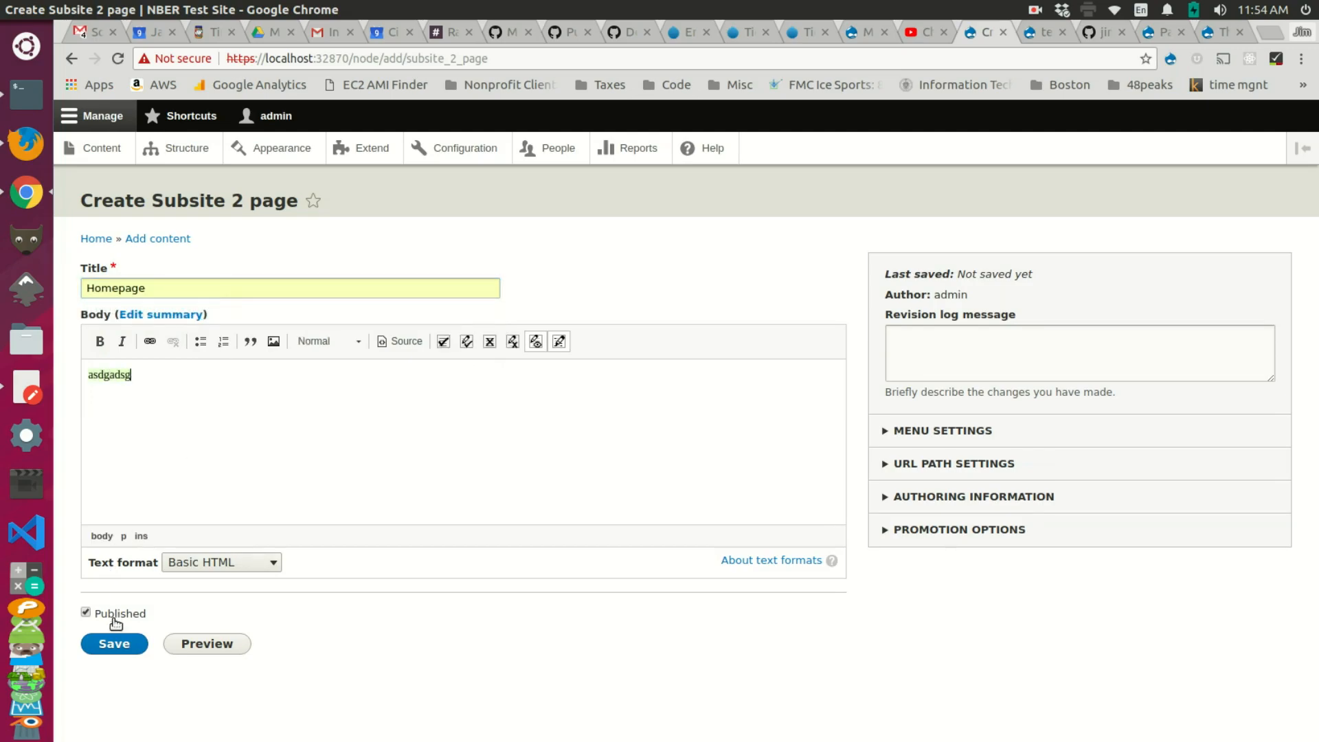
left_click(114, 644)
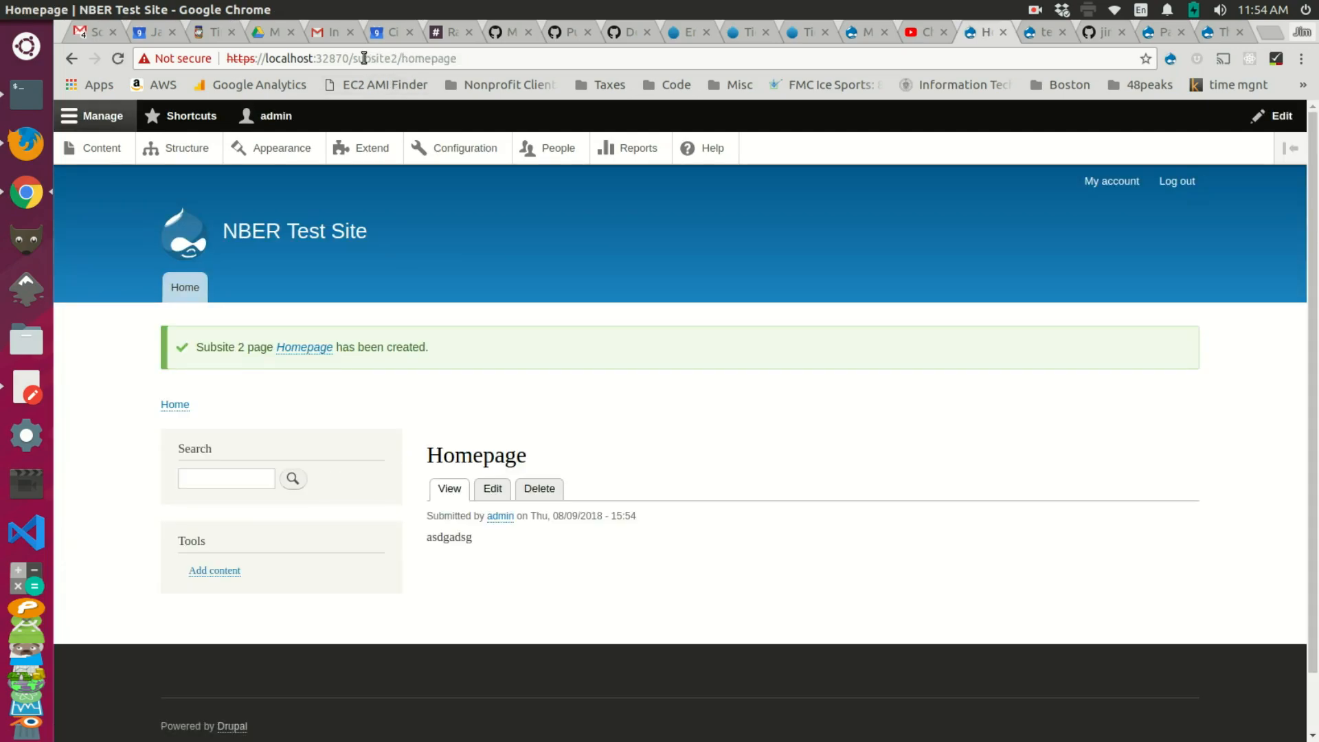
Step: Check the /subsite2/homepage alias, visit /subsite1/homepage, then open the front page
left_click_drag(357, 61, 473, 65)
left_click(481, 62)
left_click(402, 60)
left_click_drag(354, 58, 398, 56)
key("Right")
key("BackSpace")
type("1")
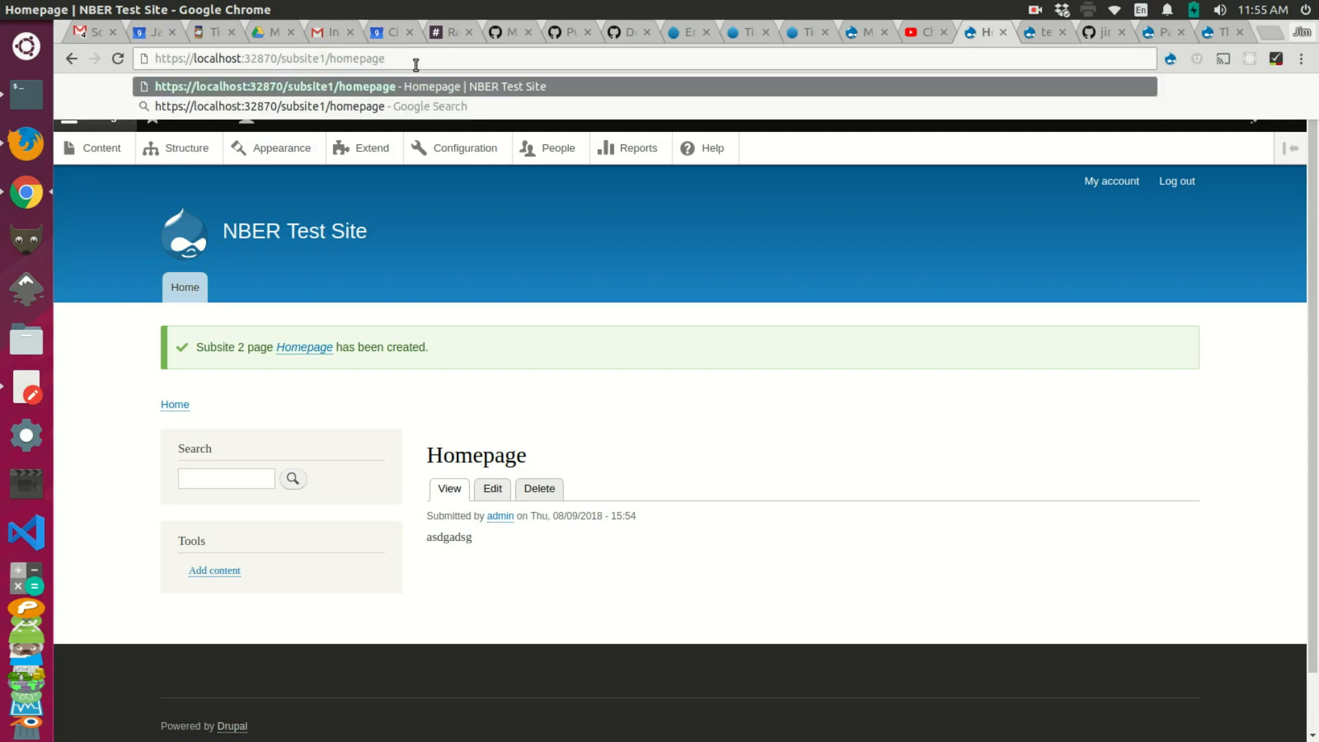
key("Return")
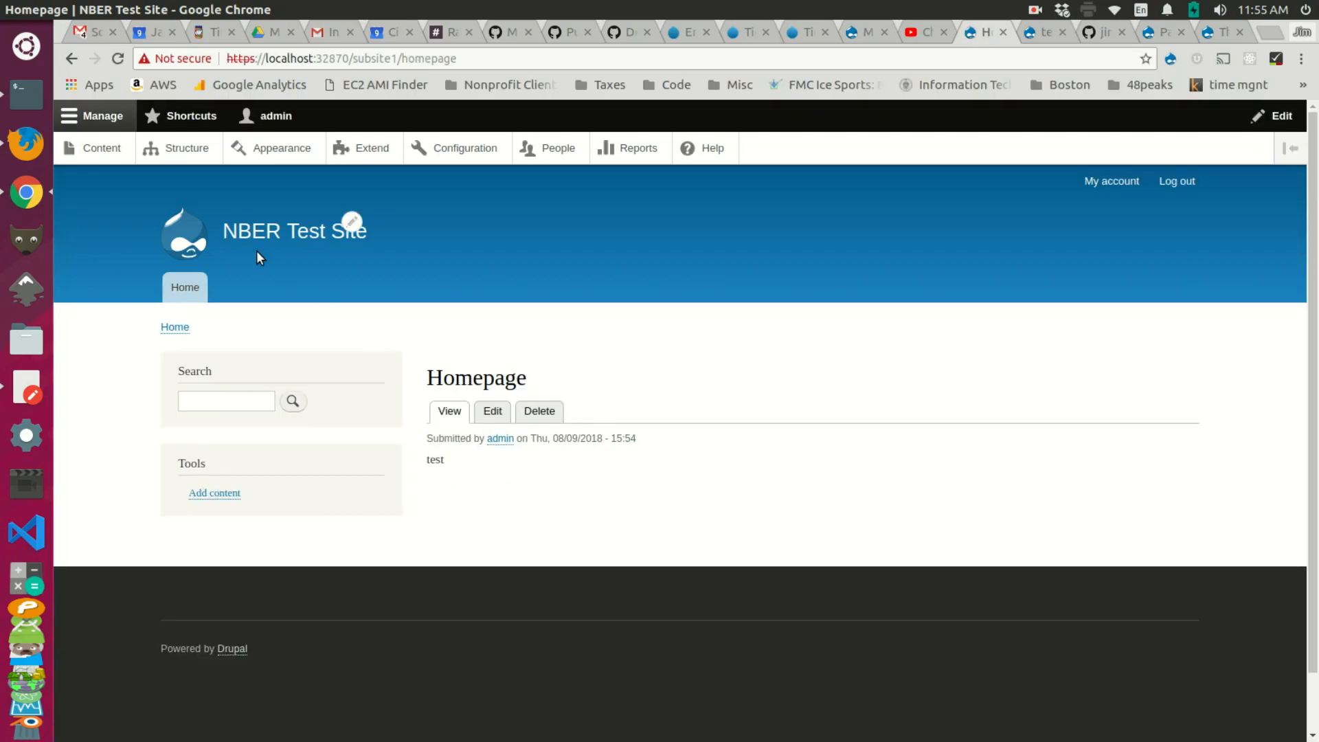
left_click(200, 288)
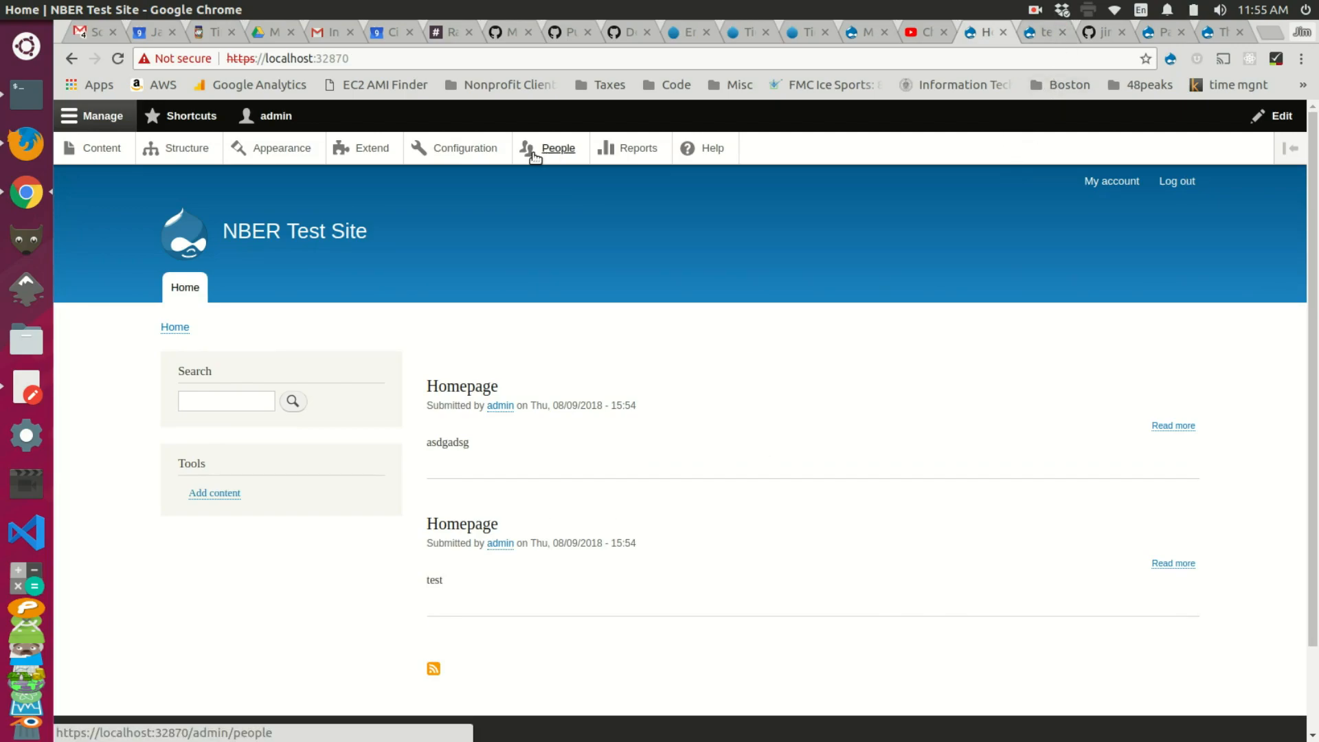
Step: Find Switch Page Theme in Configuration and review which themes its dropdown offers
left_click(452, 146)
scroll(548, 301, "down", 5)
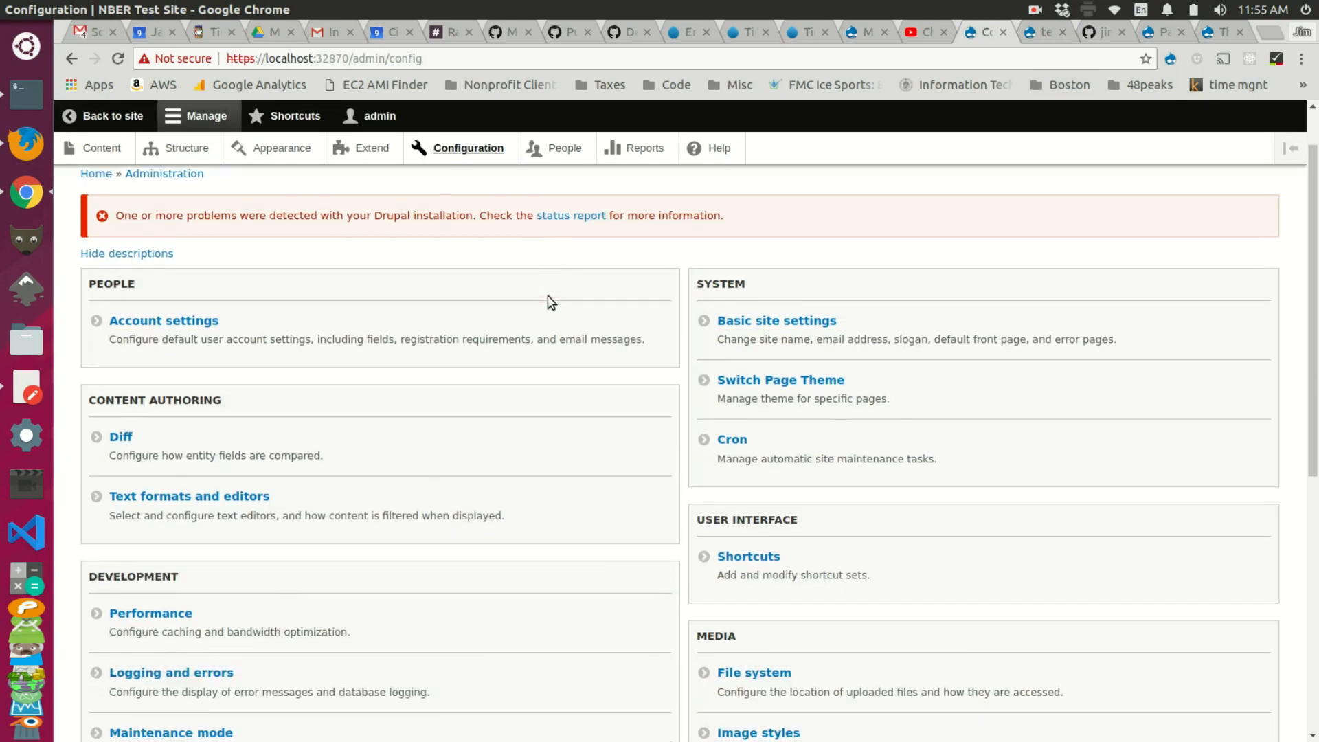
scroll(550, 303, "down", 5)
key("ctrl+f")
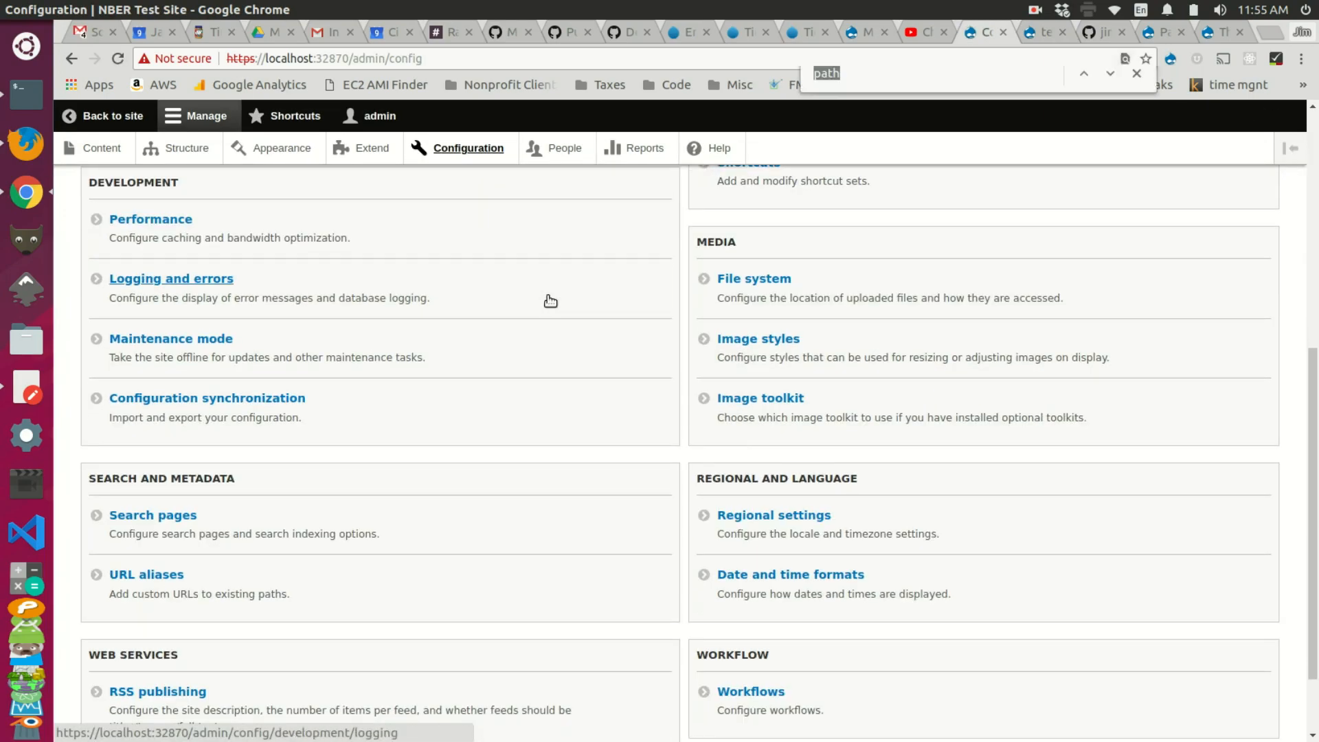
type("theme")
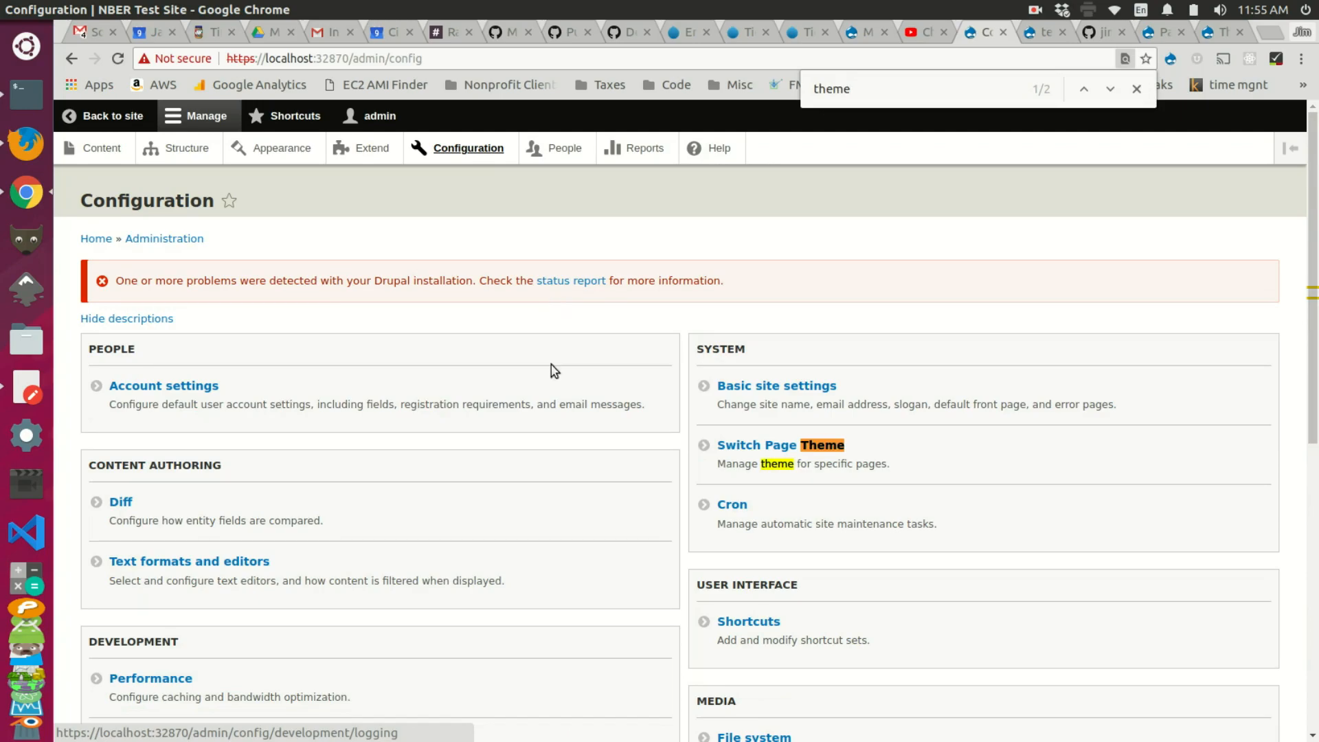
left_click(782, 446)
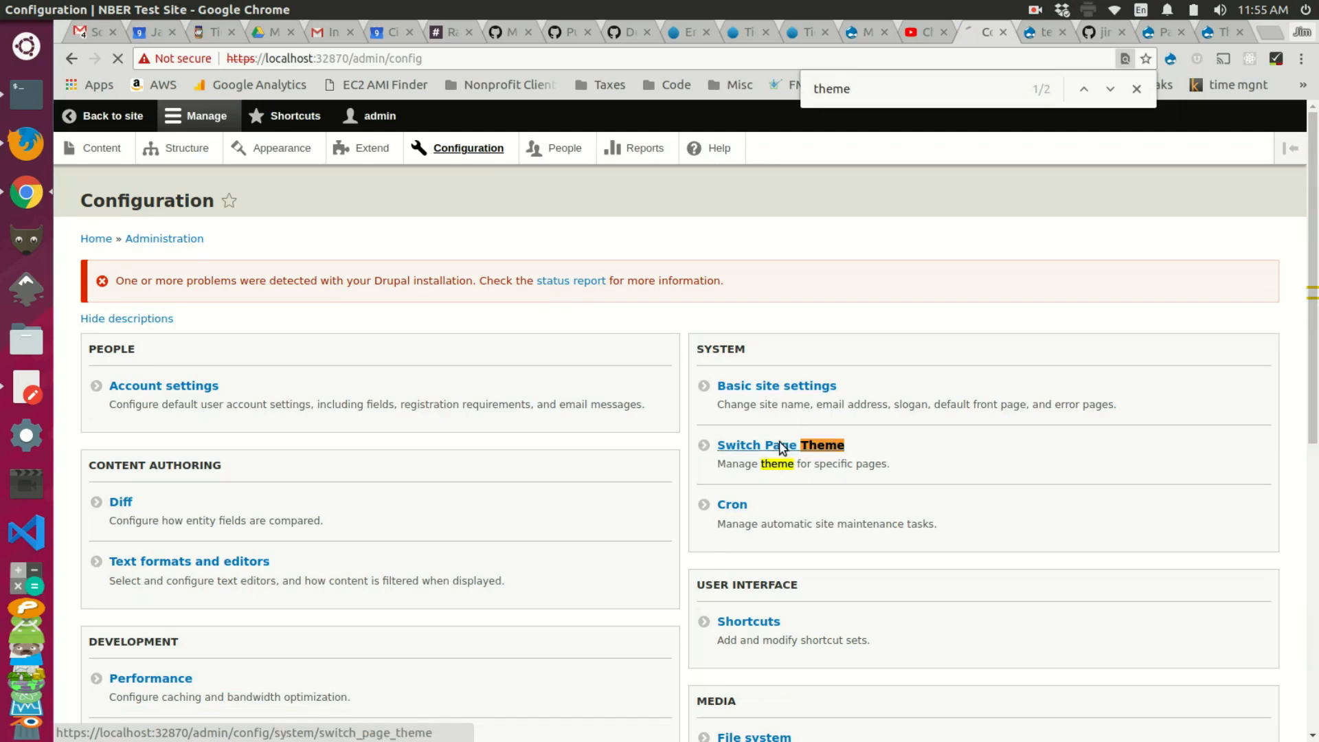
left_click(532, 428)
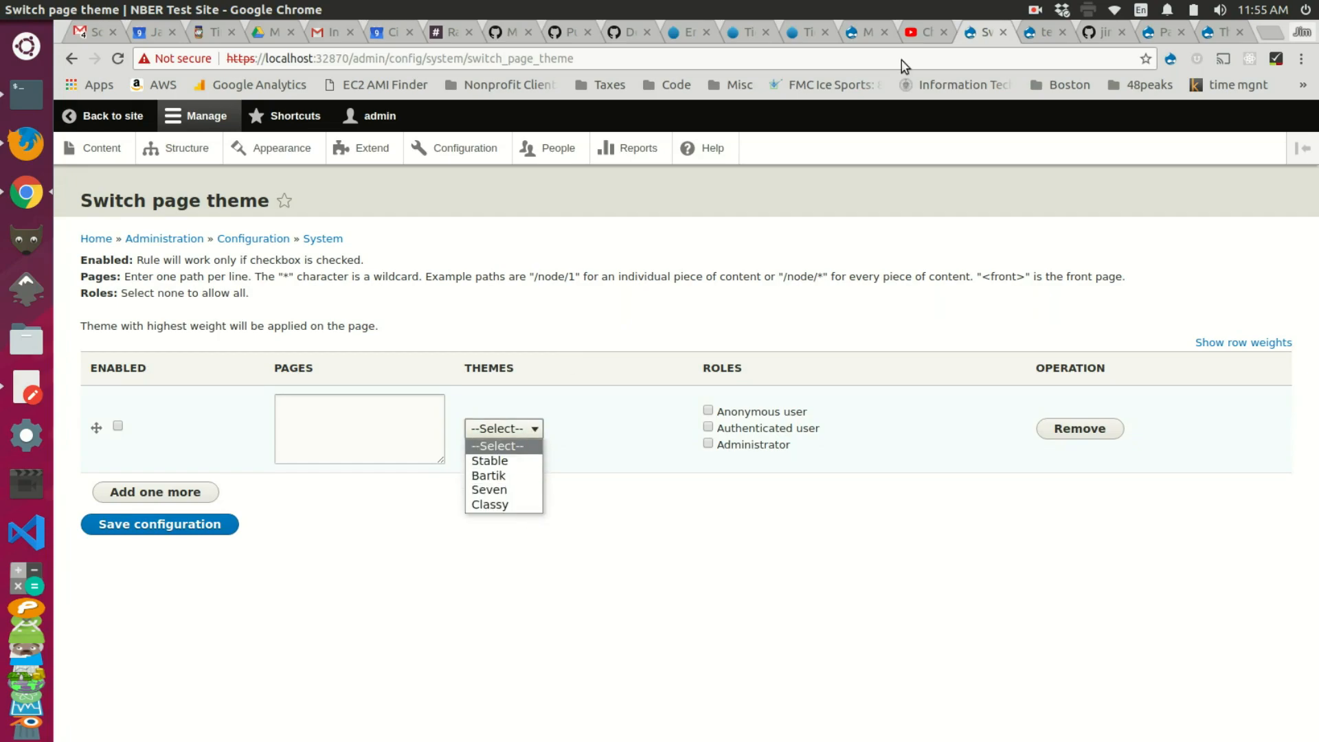
left_click(1234, 32)
left_click(1229, 32)
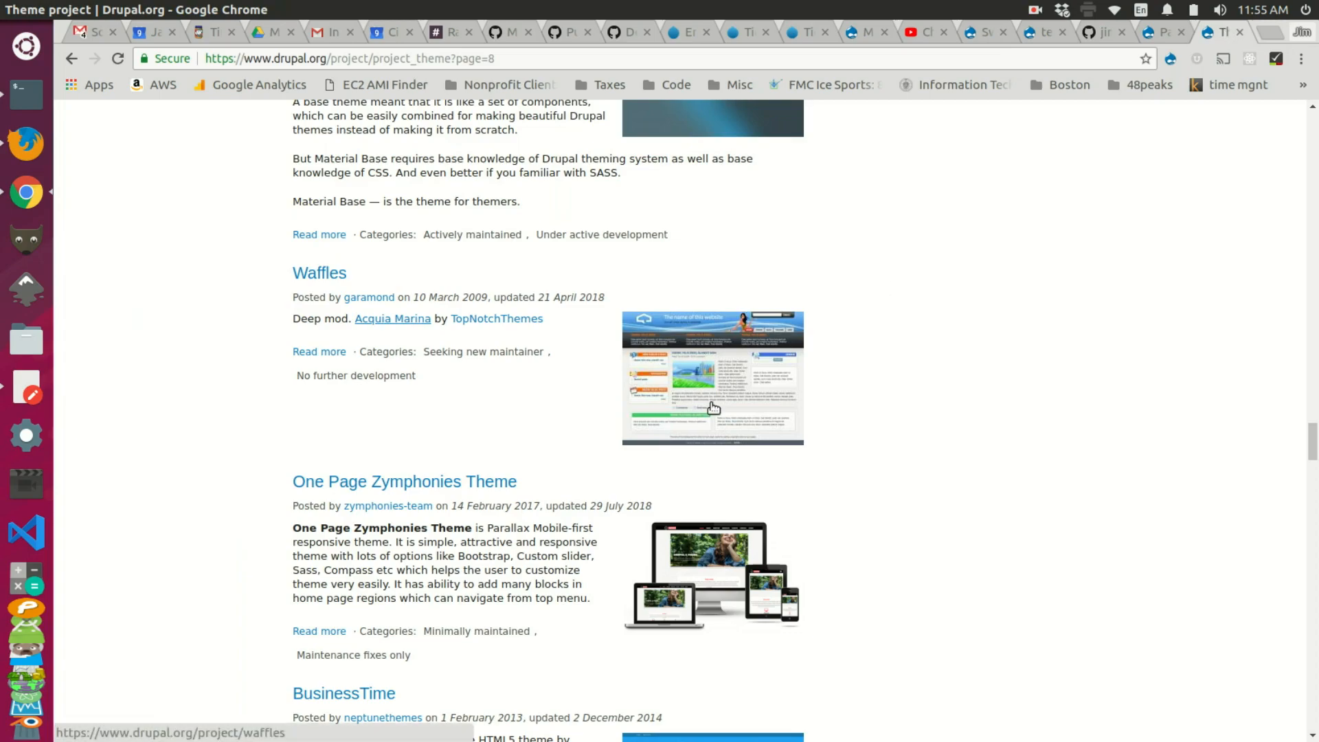
Step: Open the One Page Zymphonies Theme project page and copy its machine name onepage_zymphonies_theme
scroll(892, 399, "down", 3)
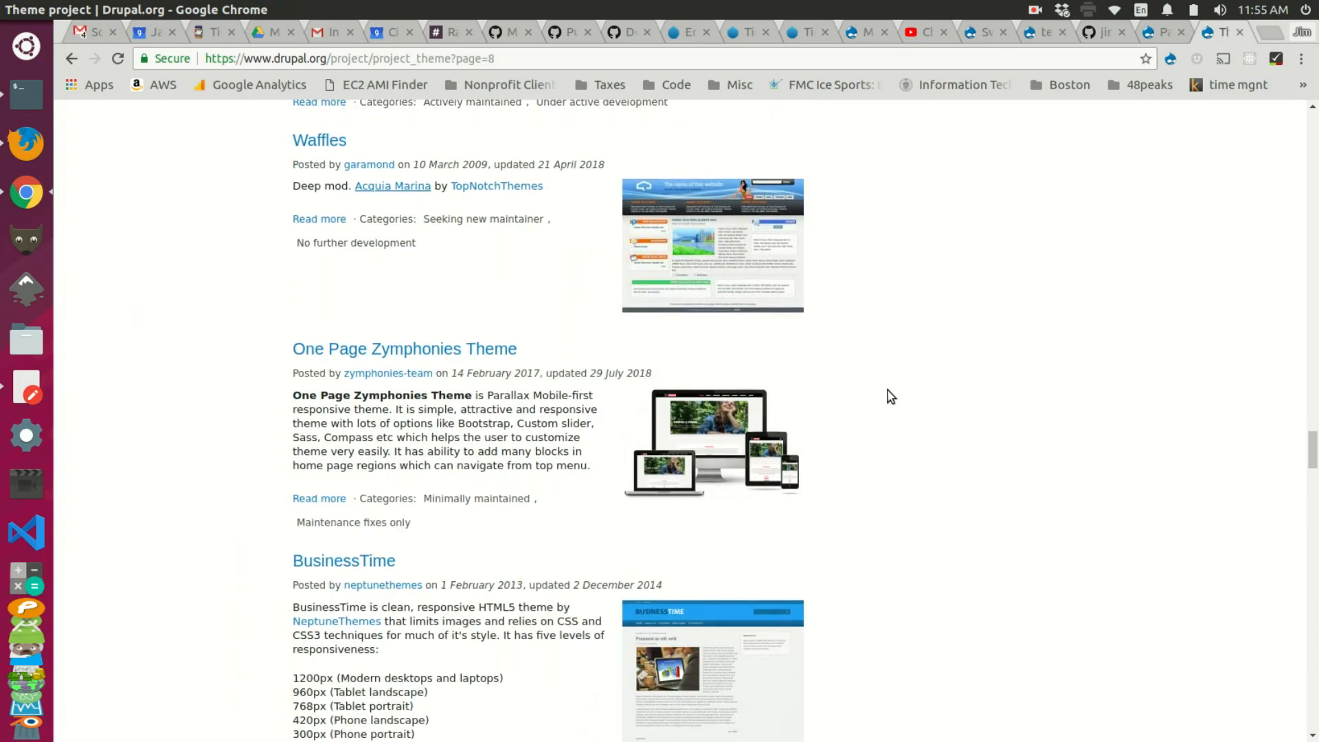
scroll(891, 397, "down", 8)
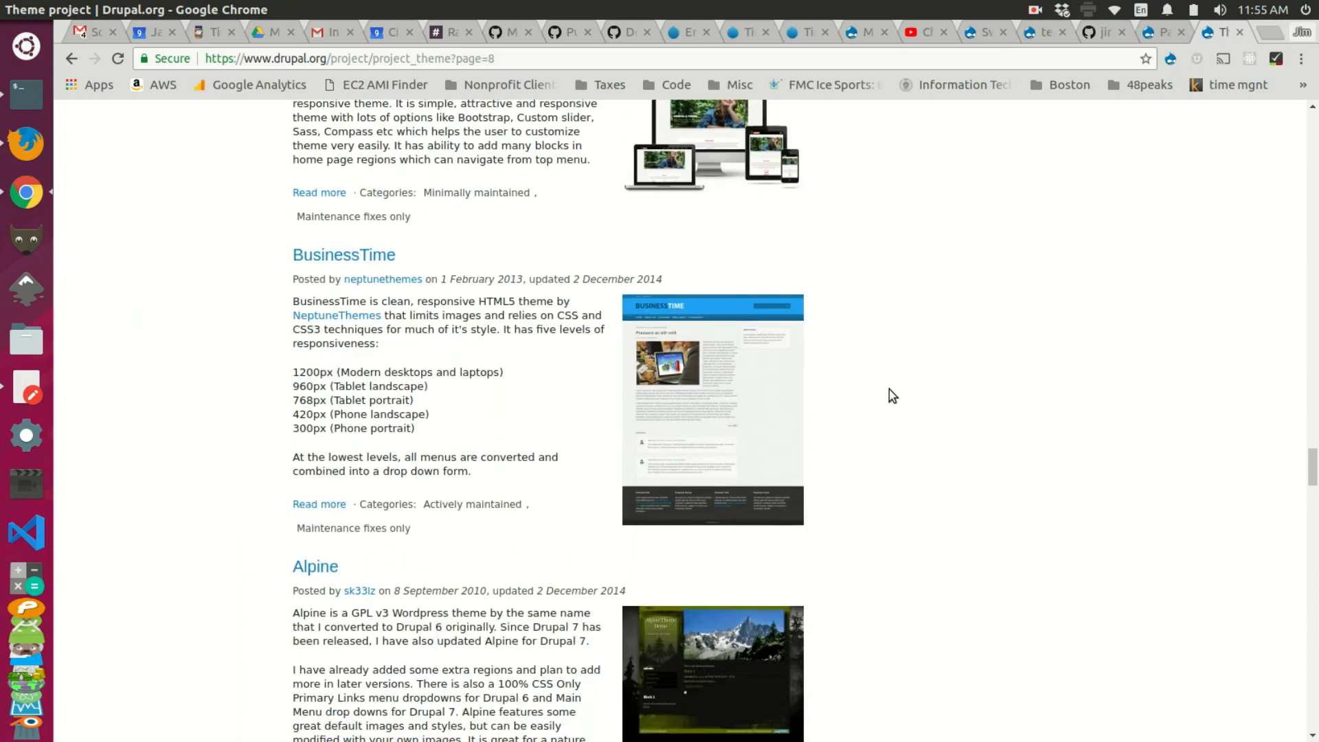
scroll(765, 419, "down", 5)
scroll(754, 410, "up", 11)
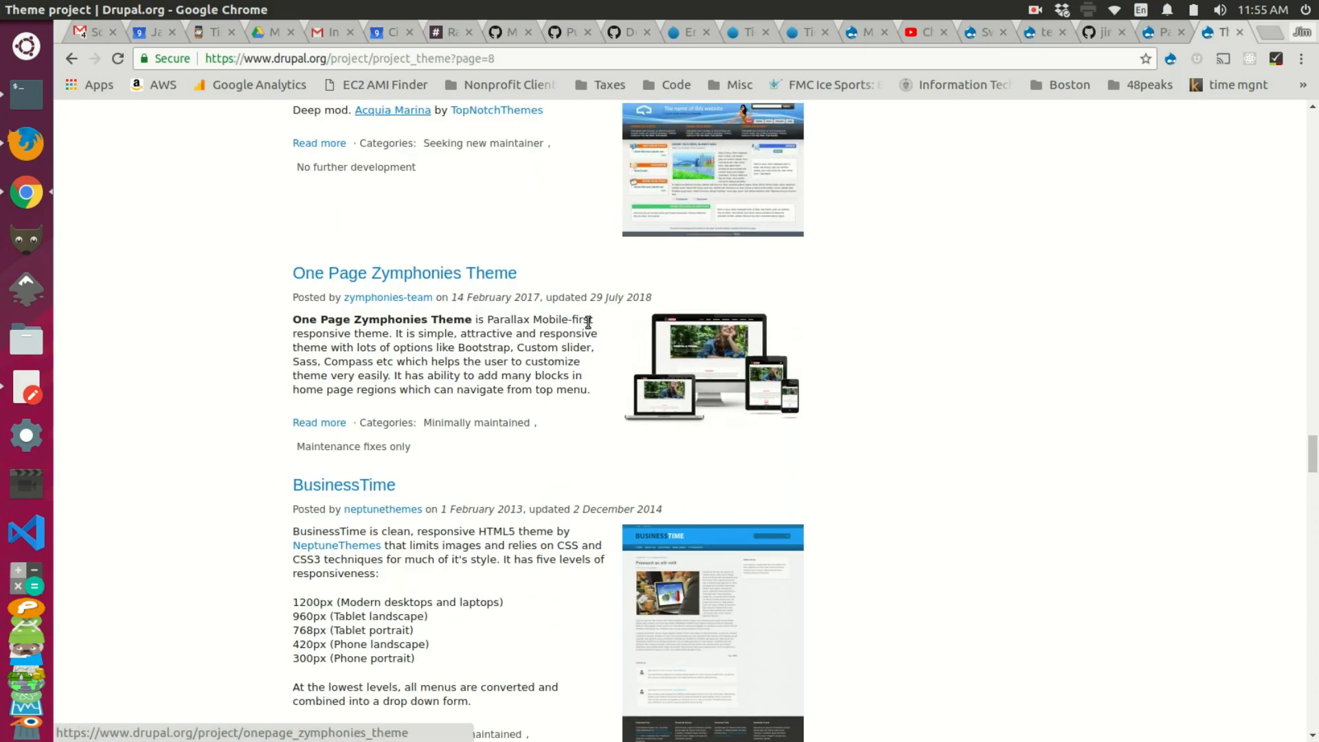
scroll(631, 477, "up", 15)
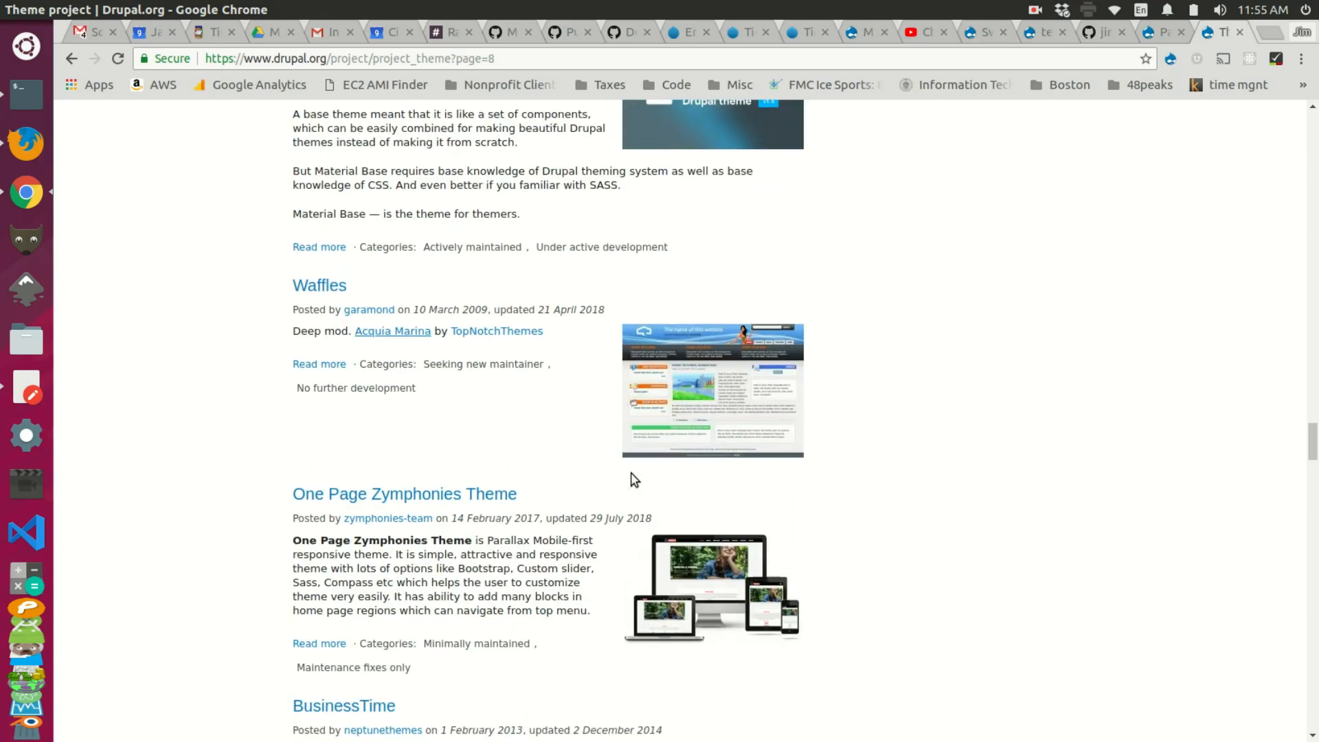
scroll(633, 477, "down", 20)
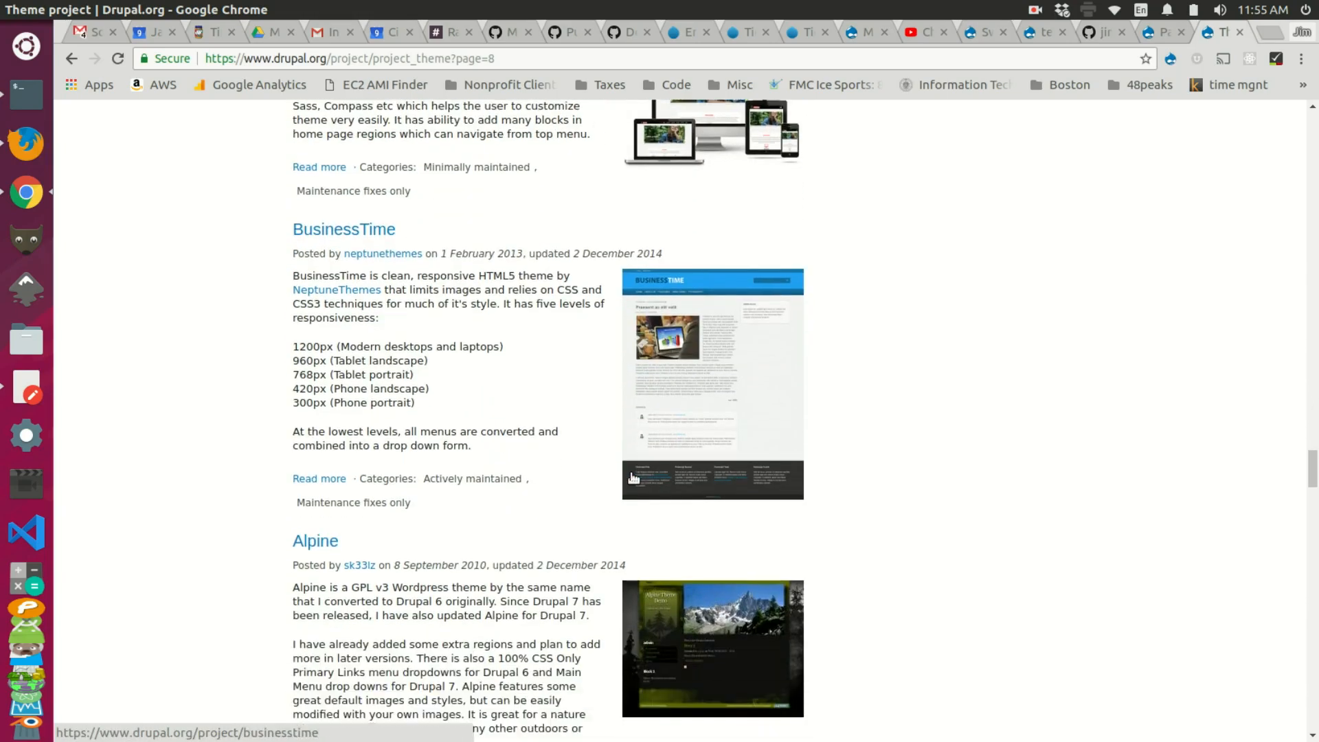
scroll(634, 479, "up", 20)
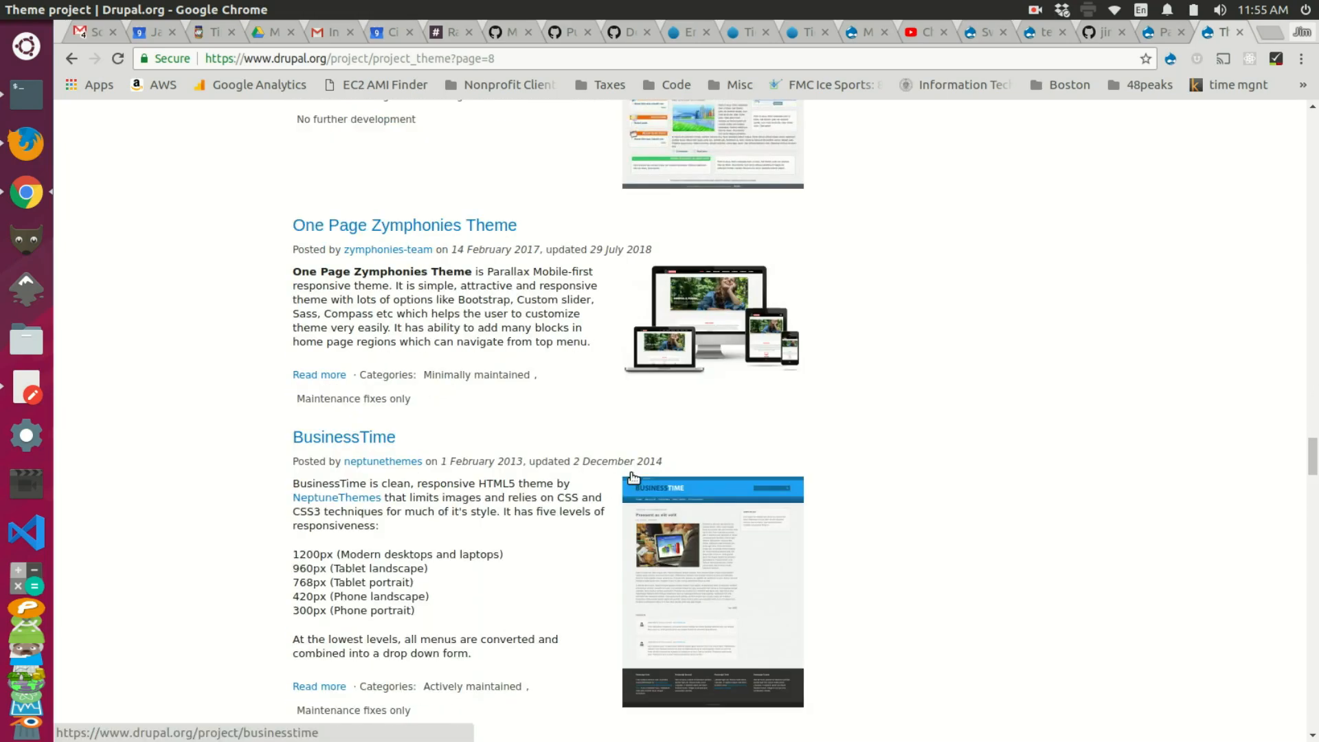
scroll(633, 479, "down", 2)
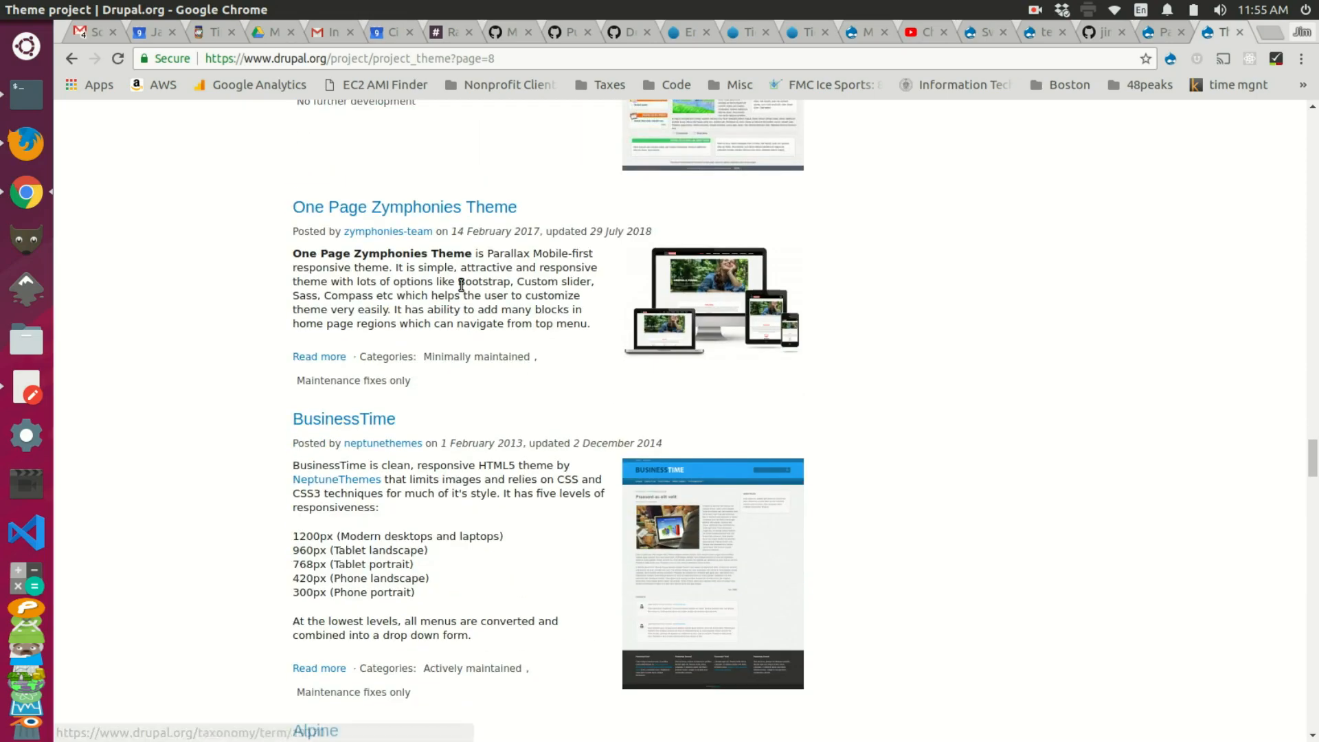
middle_click(429, 210)
left_click(1221, 32)
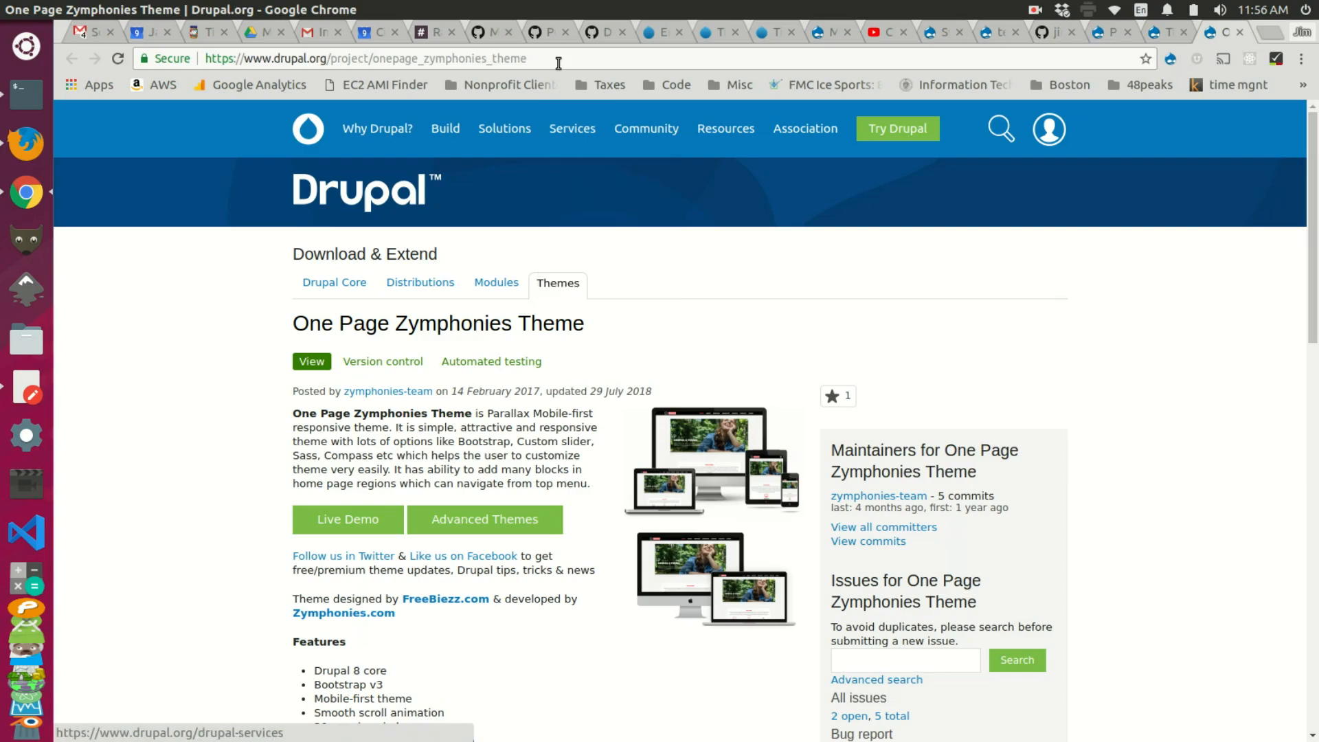
left_click_drag(532, 59, 373, 59)
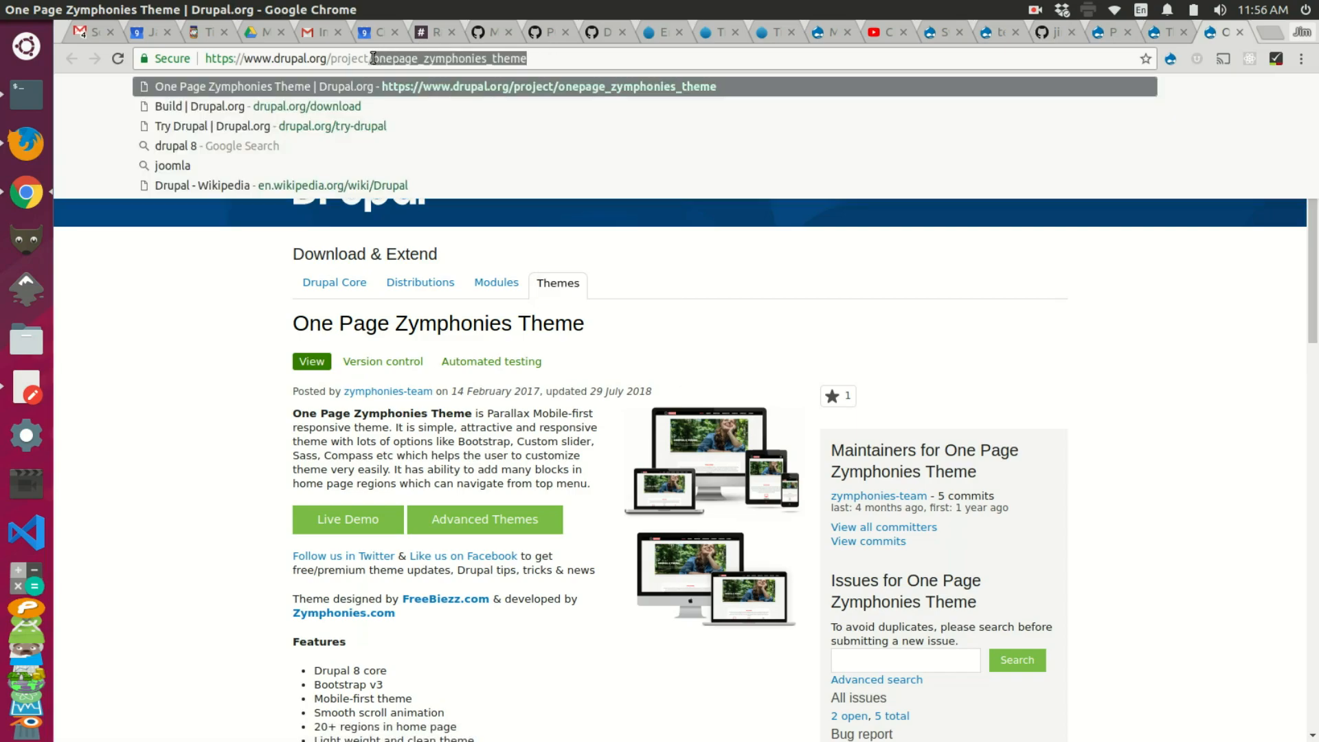
key("alt+Tab")
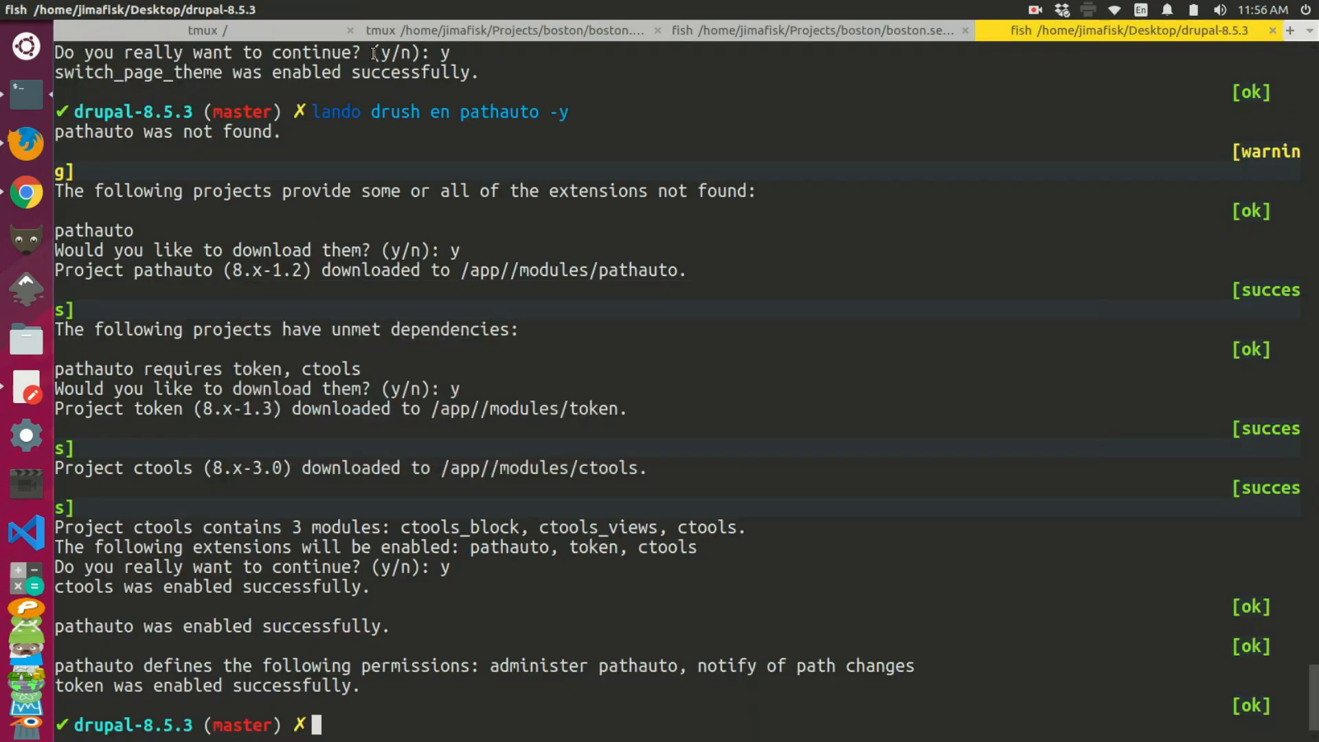
Step: Run lando drush en onepage_zymphonies_theme -y, reusing the earlier pathauto command
type("lando drush en pathauto -y")
key("Right")
key("Left")
key("Left")
key("BackSpace")
key("BackSpace")
key("BackSpace")
key("BackSpace")
key("BackSpace")
key("BackSpace")
key("BackSpace")
key("BackSpace")
key("BackSpace")
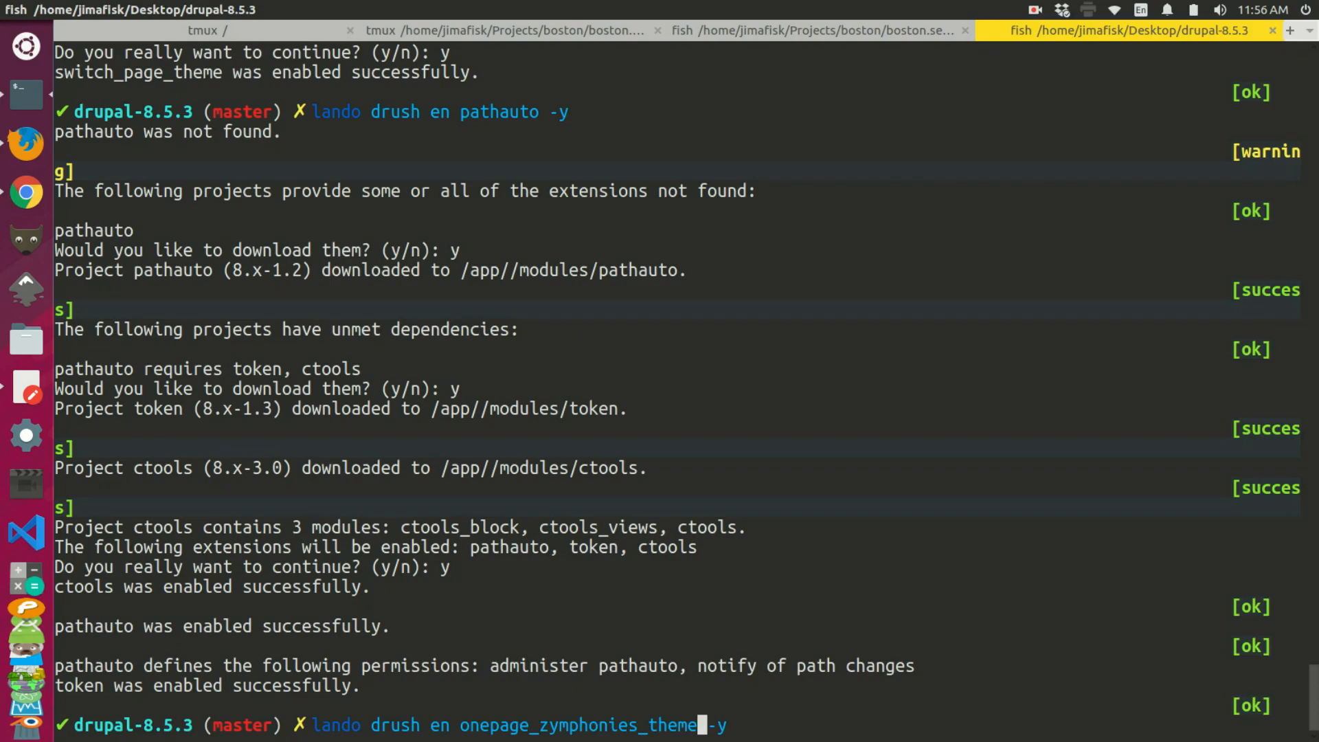
key("Return")
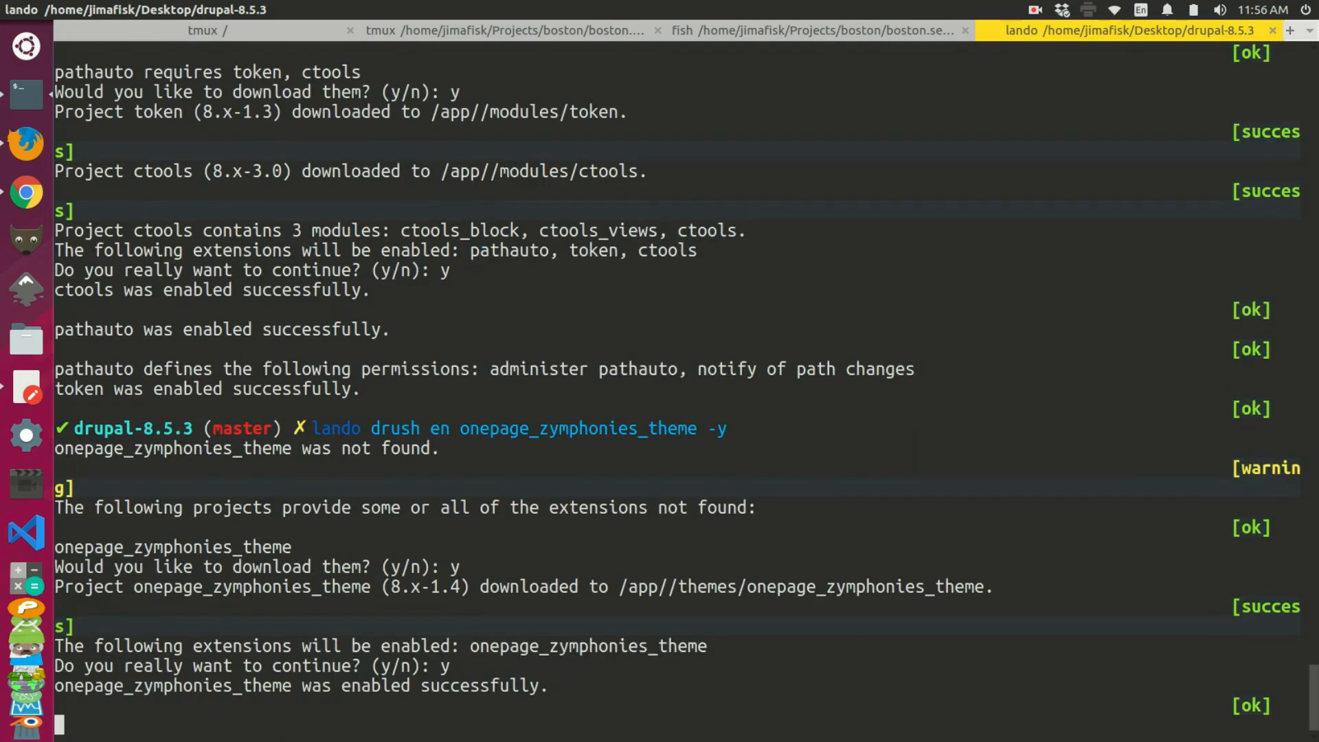
Step: Confirm Appearance lists One Page Zymphonies Theme 8.x-1.4 as installed
key("alt+Tab")
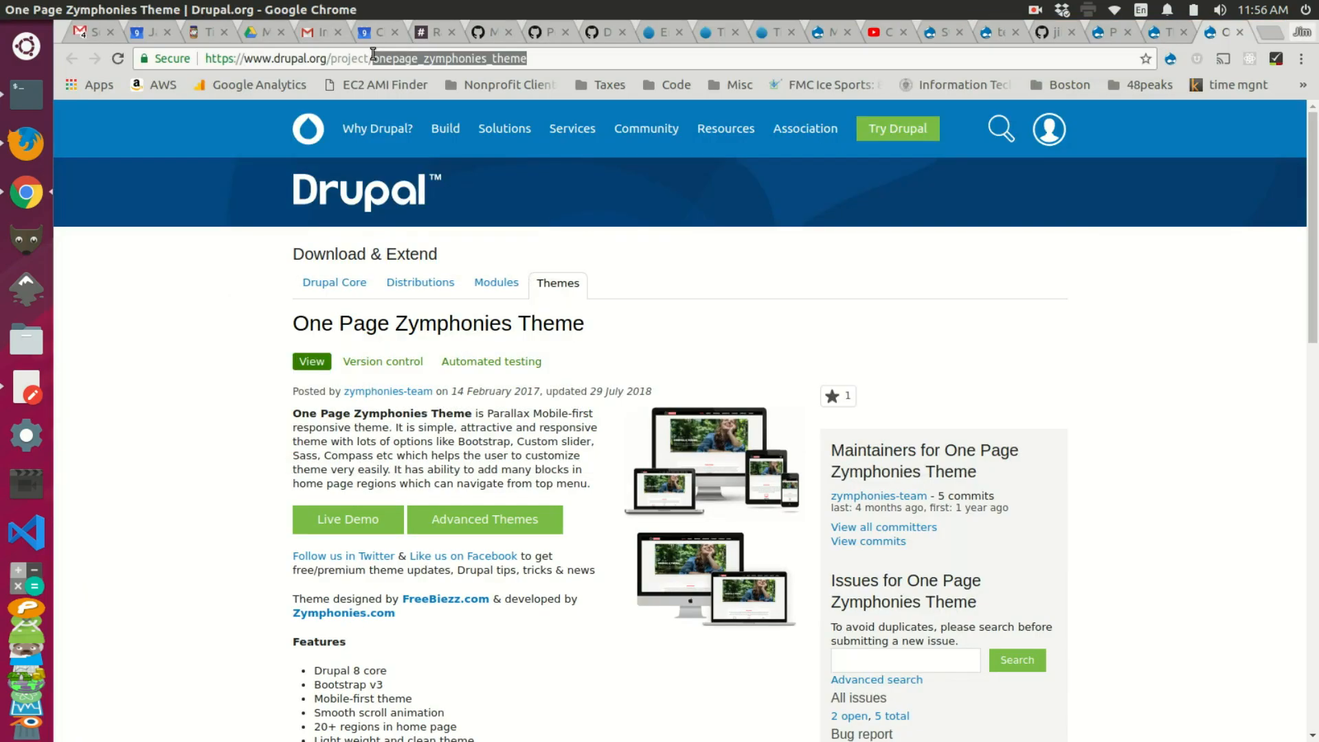
left_click(191, 348)
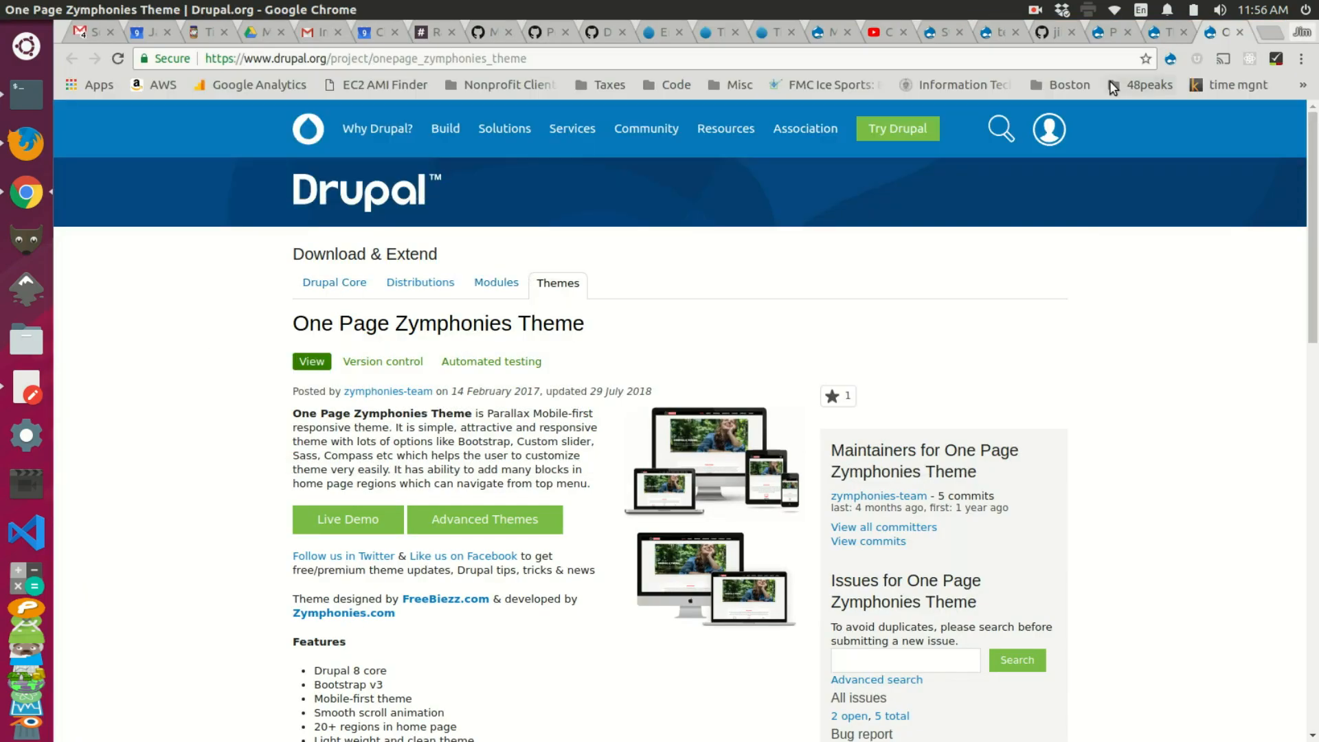
left_click(998, 33)
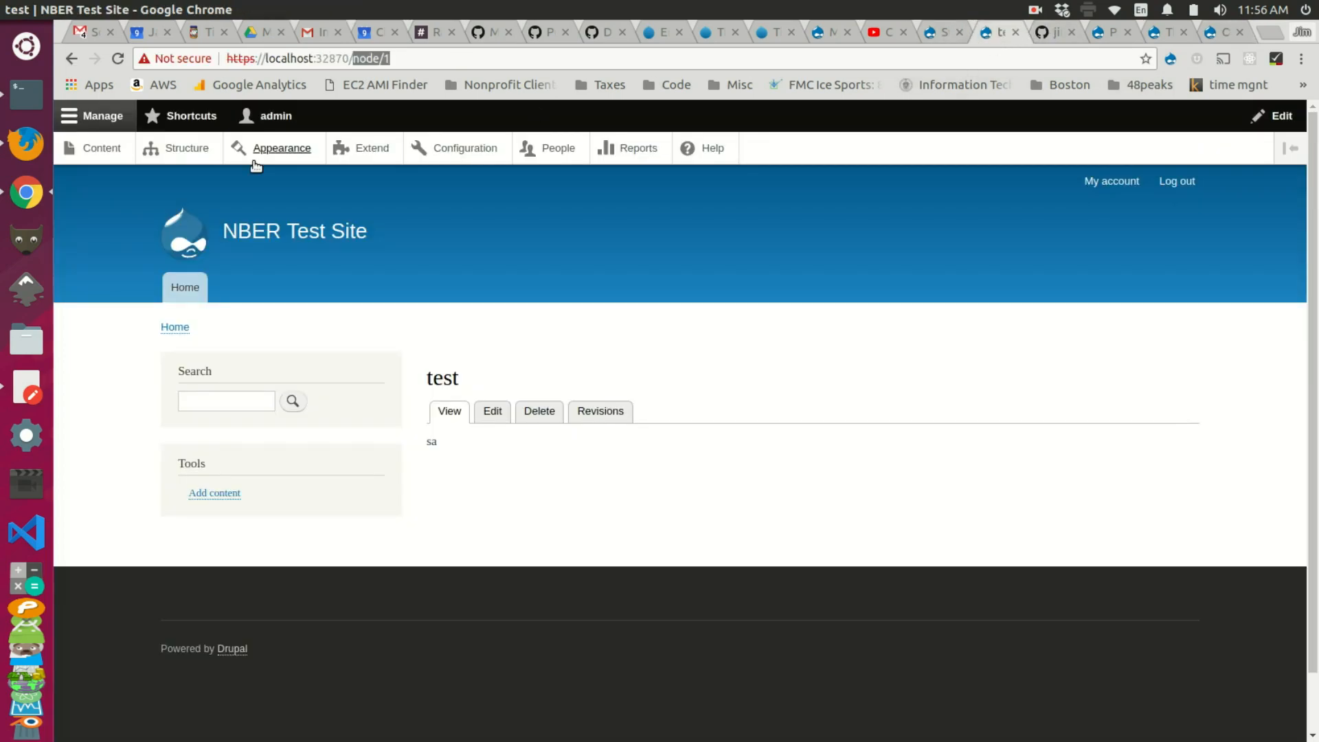
middle_click(278, 150)
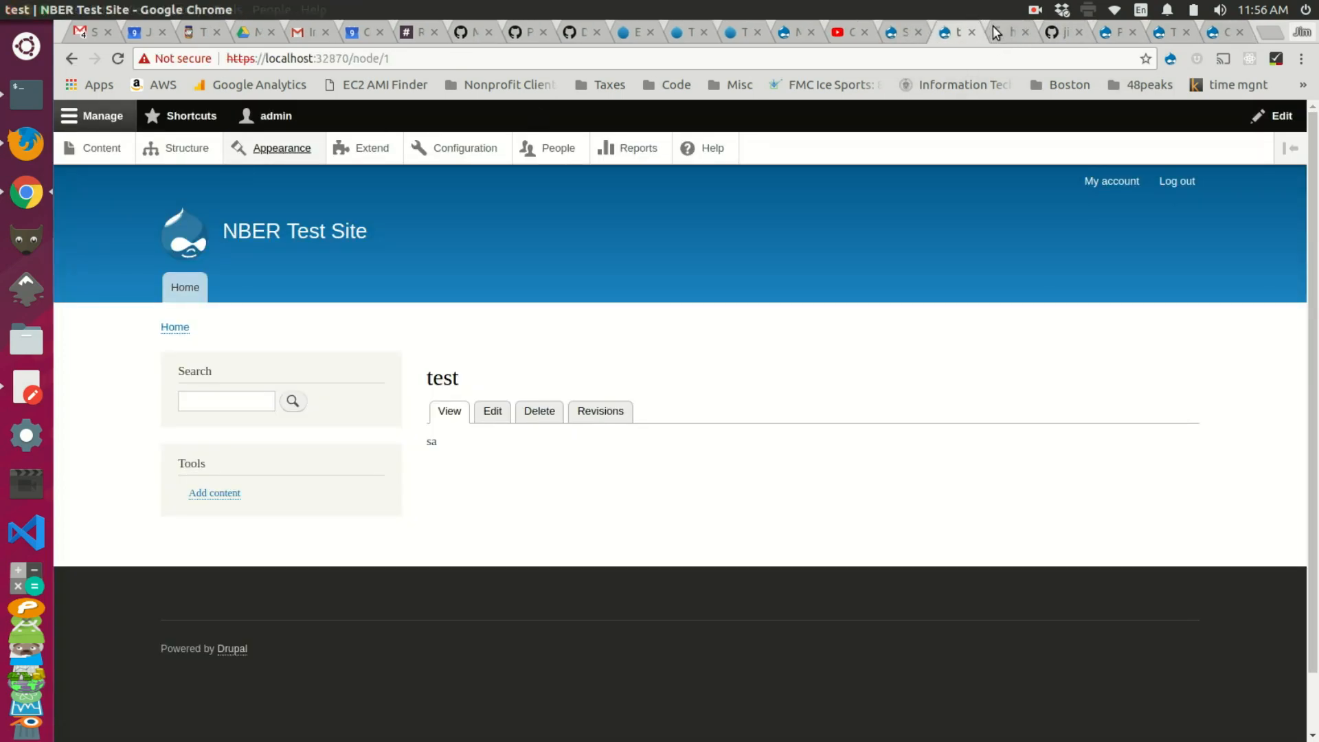
left_click(1007, 32)
scroll(407, 374, "down", 4)
scroll(407, 375, "down", 2)
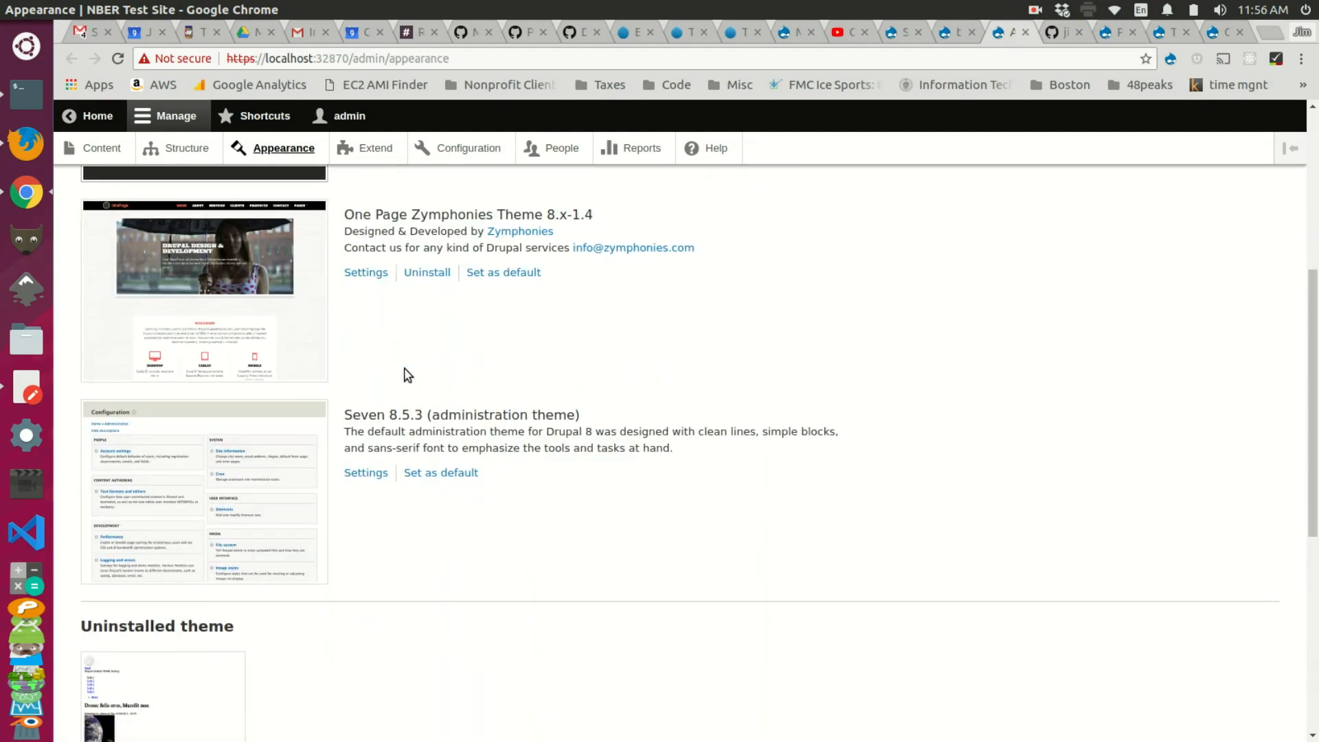
scroll(407, 268, "up", 2)
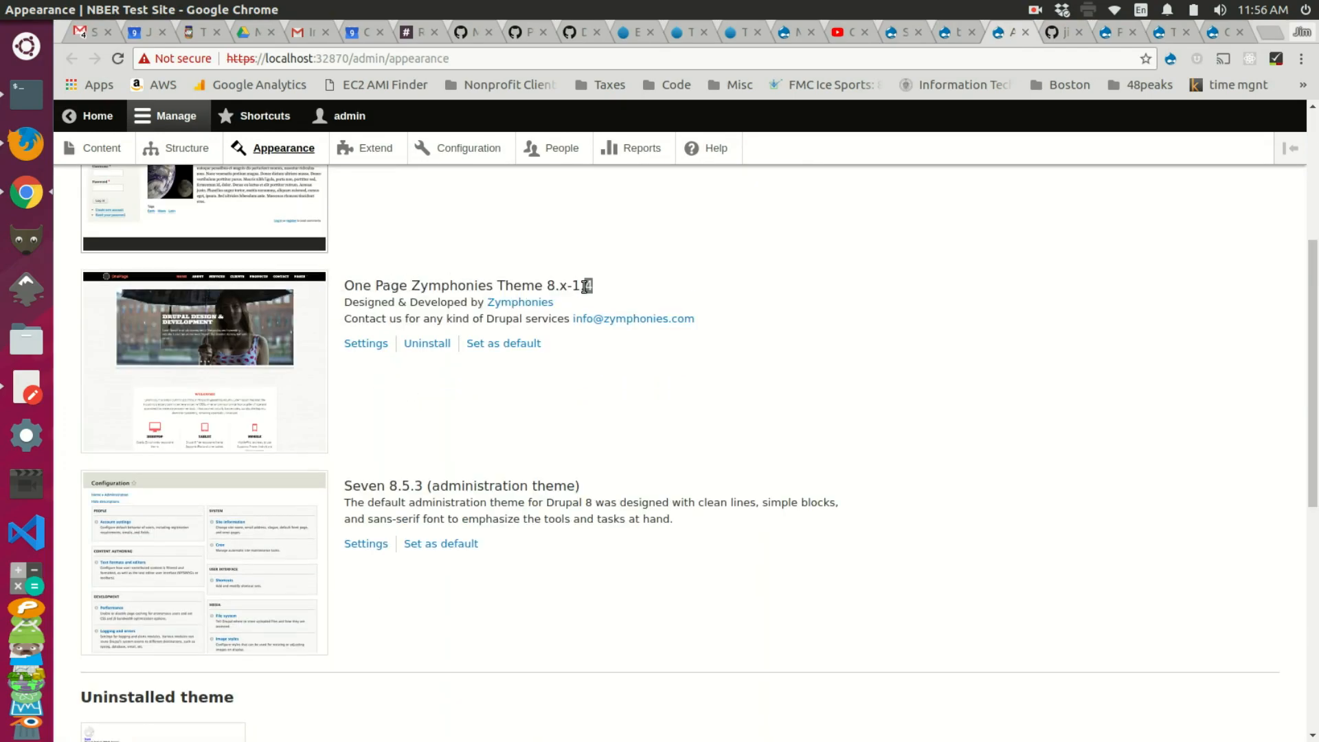
left_click_drag(584, 287, 346, 286)
scroll(354, 302, "up", 1)
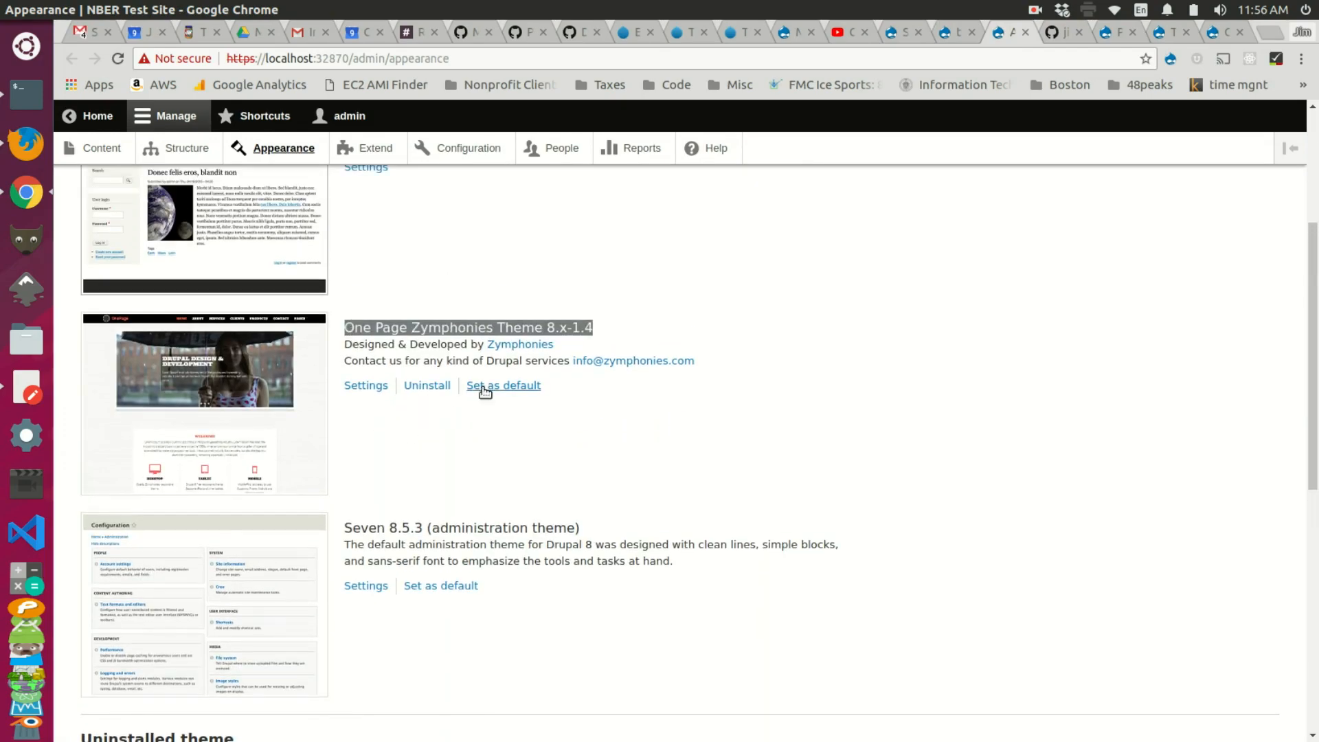
Step: Reopen the Switch page theme settings from the Configuration page
left_click(1107, 33)
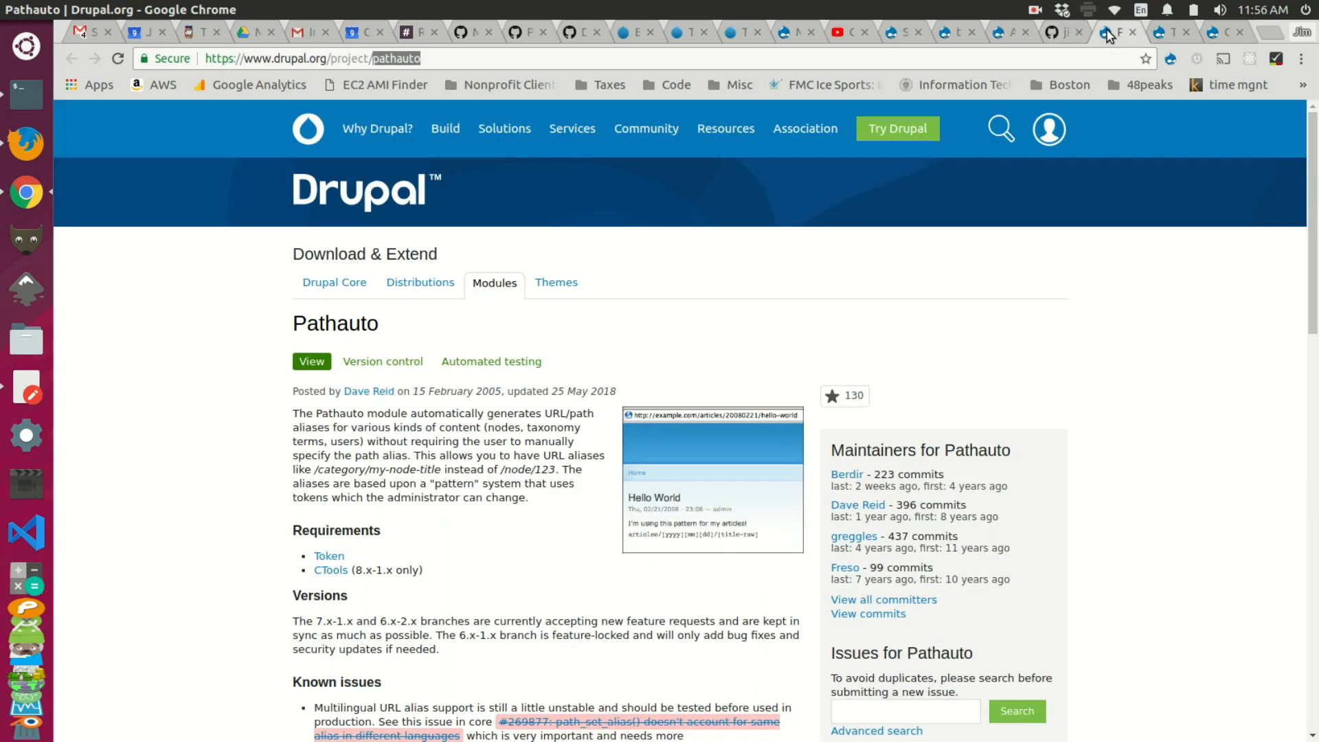
left_click(1001, 38)
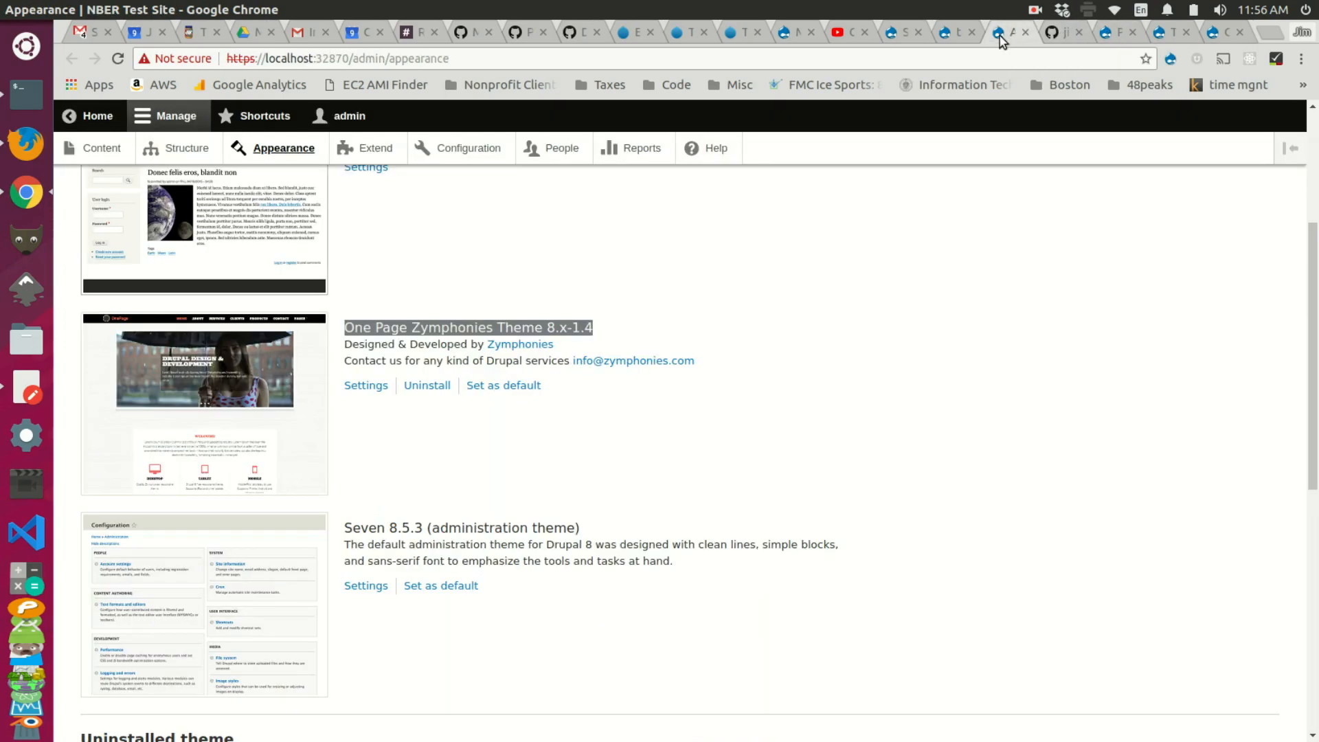
left_click(948, 32)
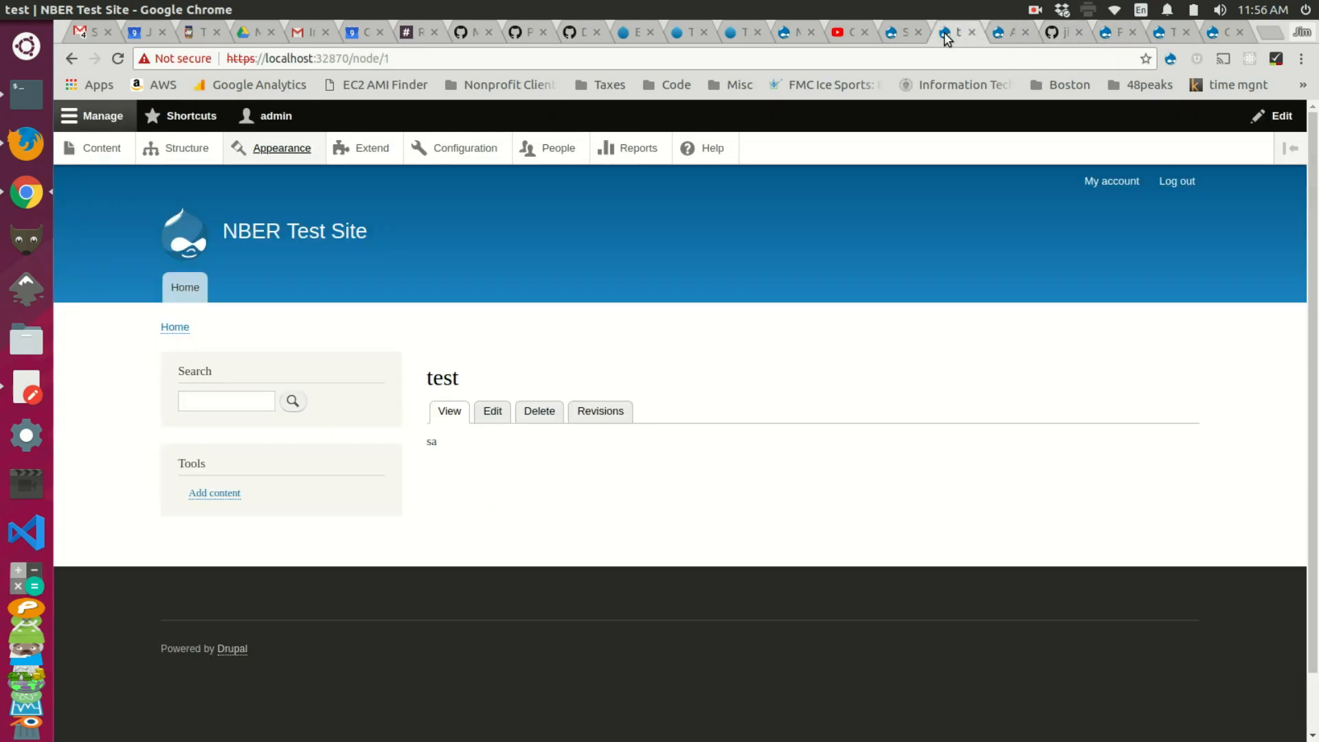
left_click(1003, 33)
left_click(1127, 34)
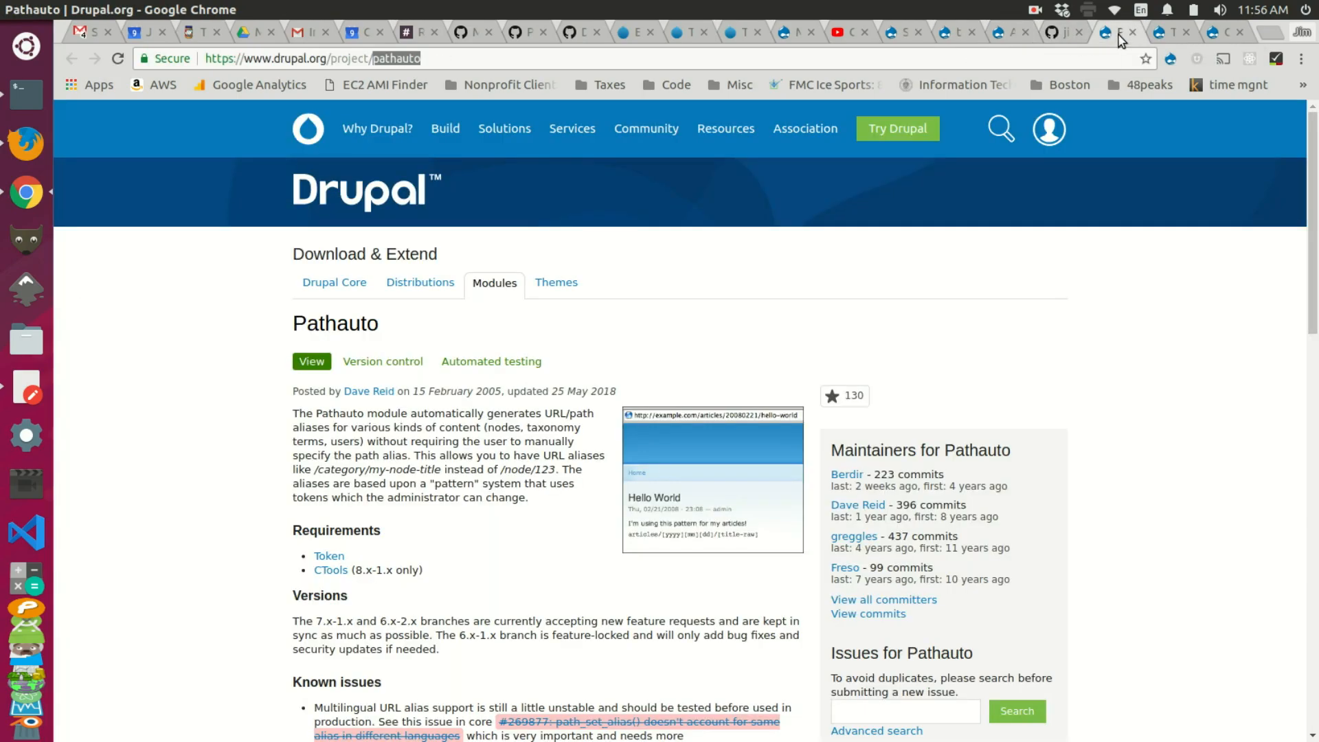
left_click(1163, 34)
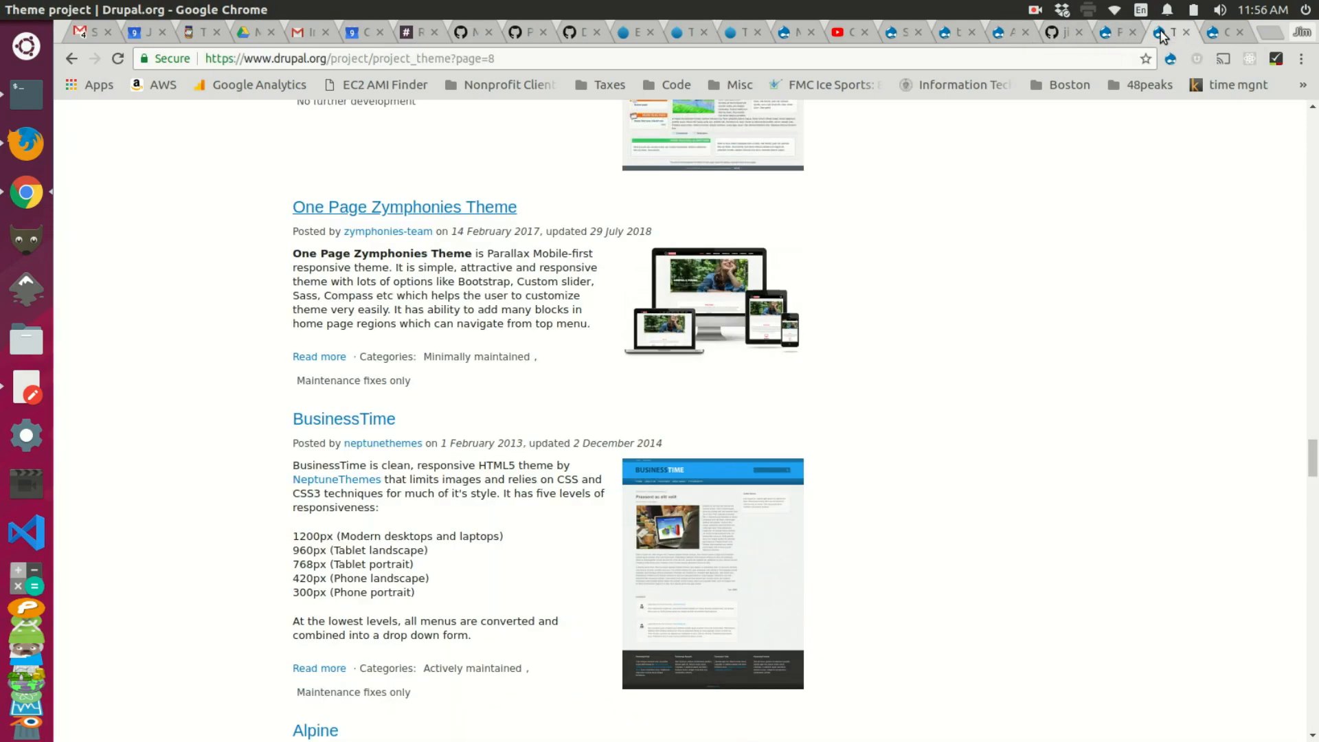
left_click(960, 34)
left_click(998, 35)
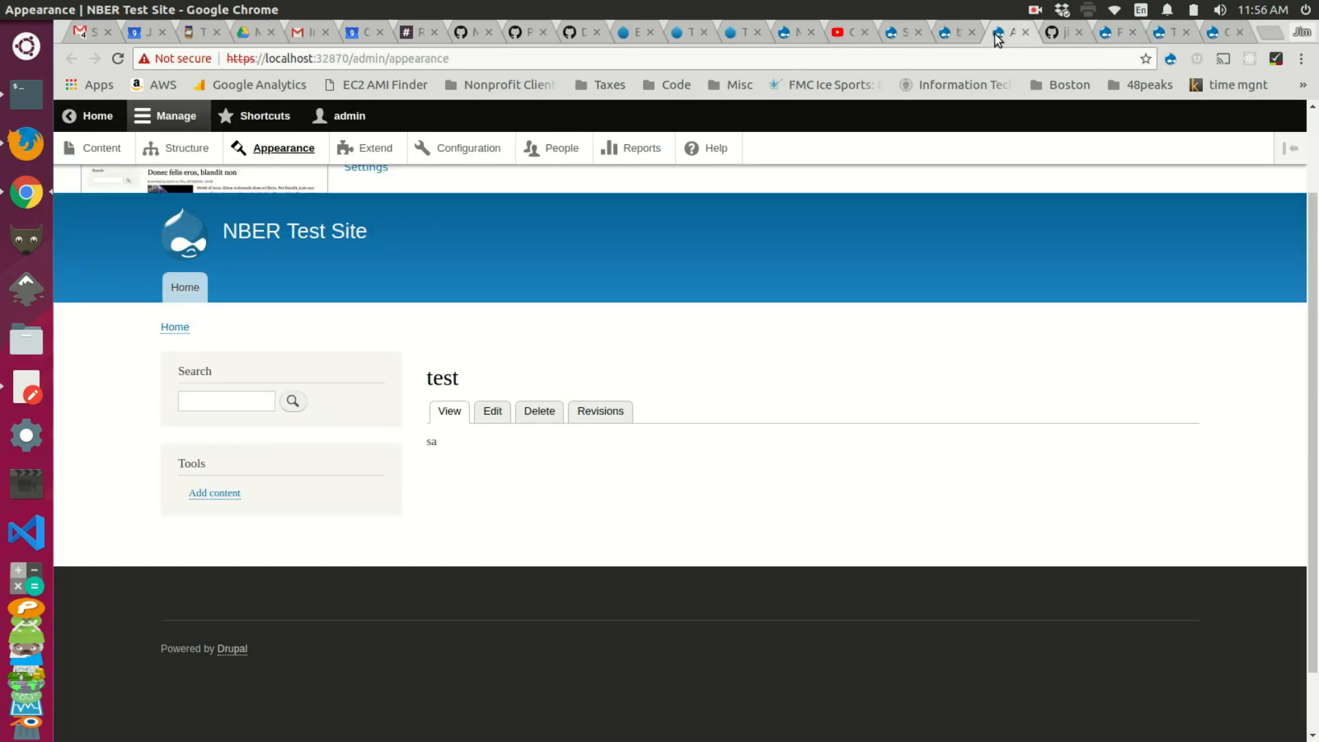
left_click(478, 148)
left_click(764, 445)
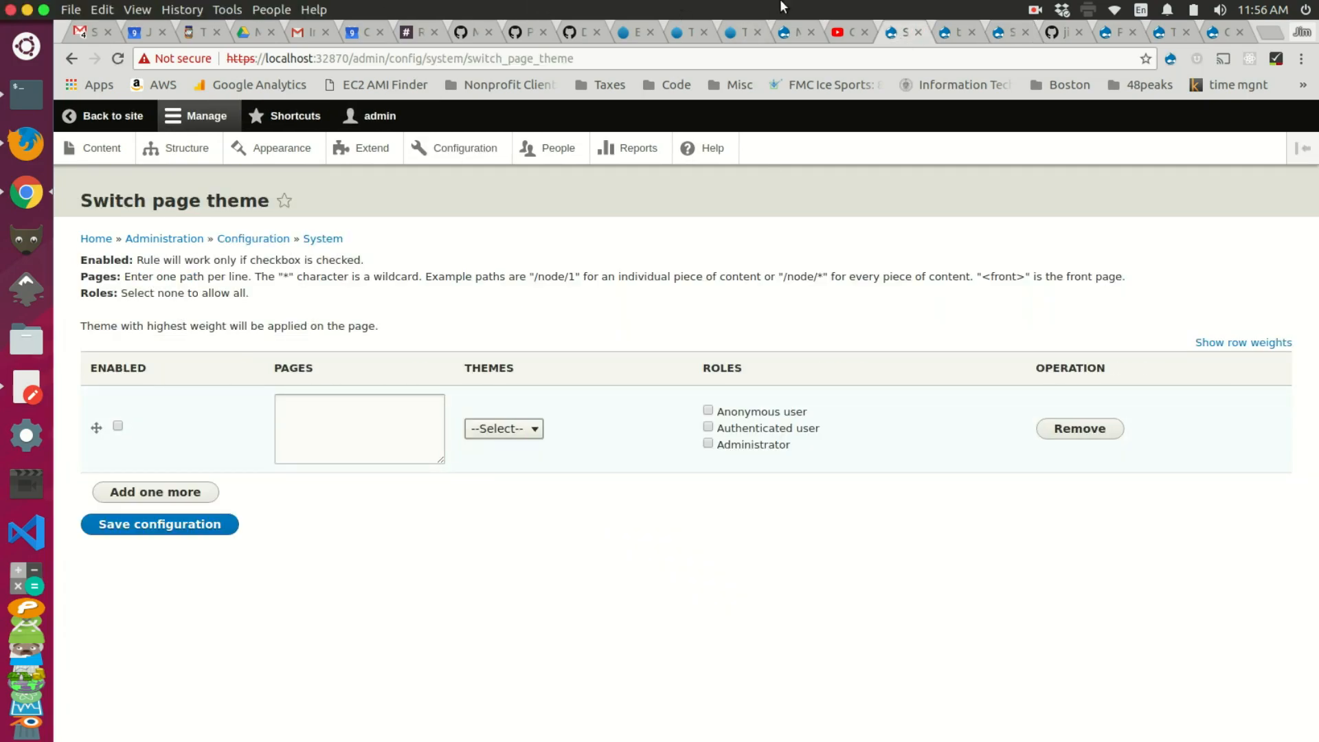
Step: Copy 'subsite2' from a Homepage URL into the rule's Pages field and trim the trailing 2
left_click(947, 33)
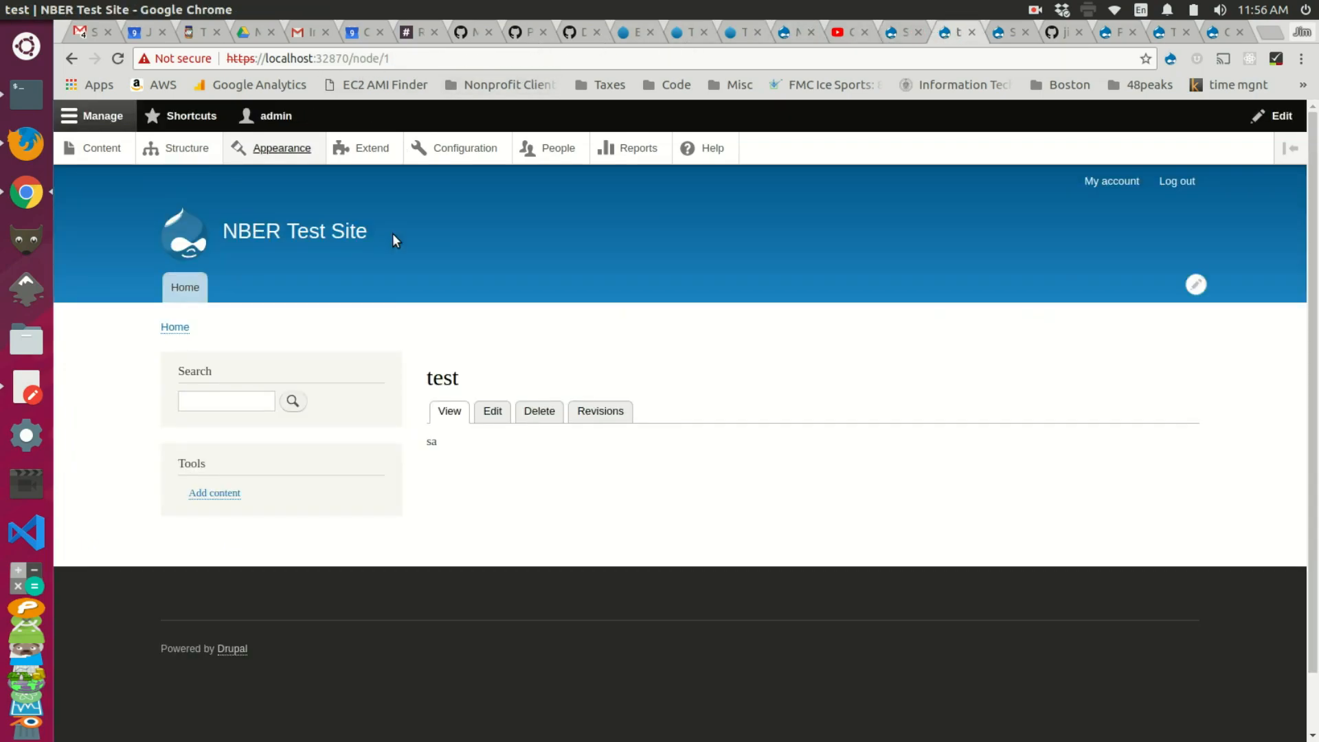
left_click(343, 221)
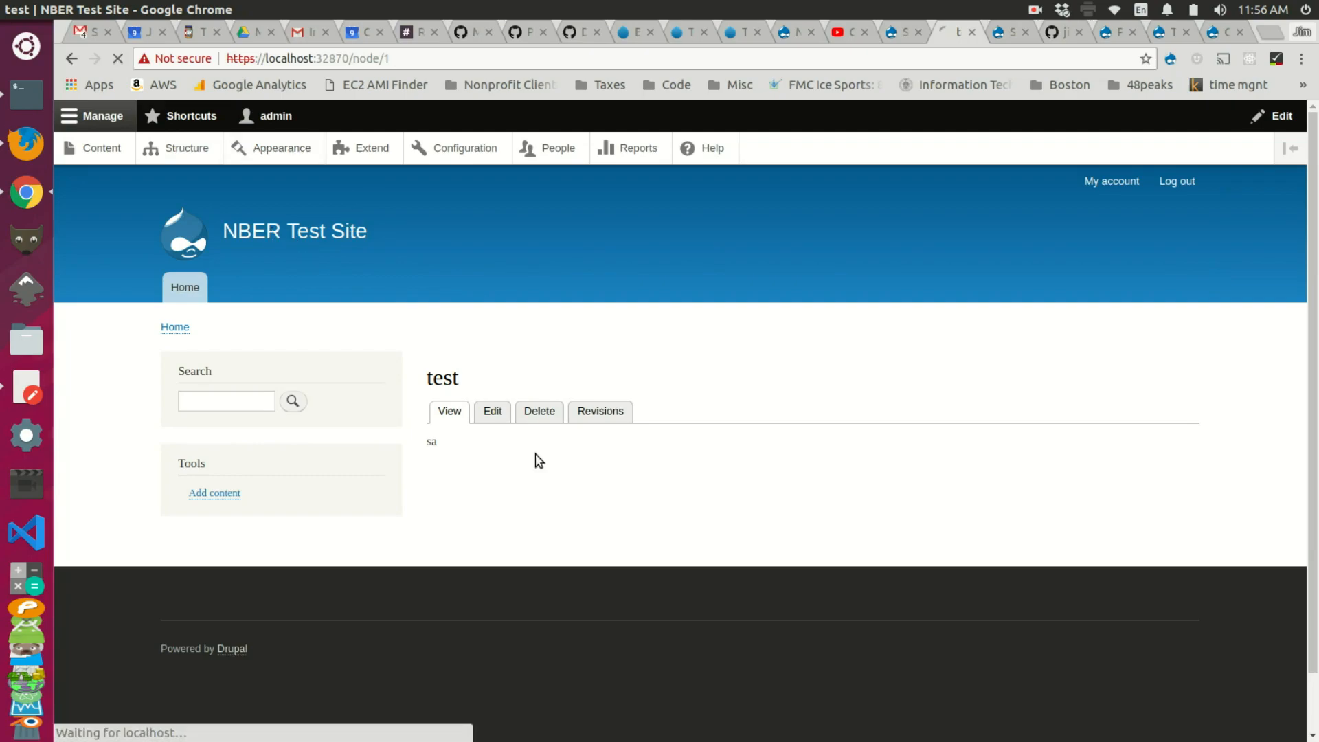
left_click(468, 386)
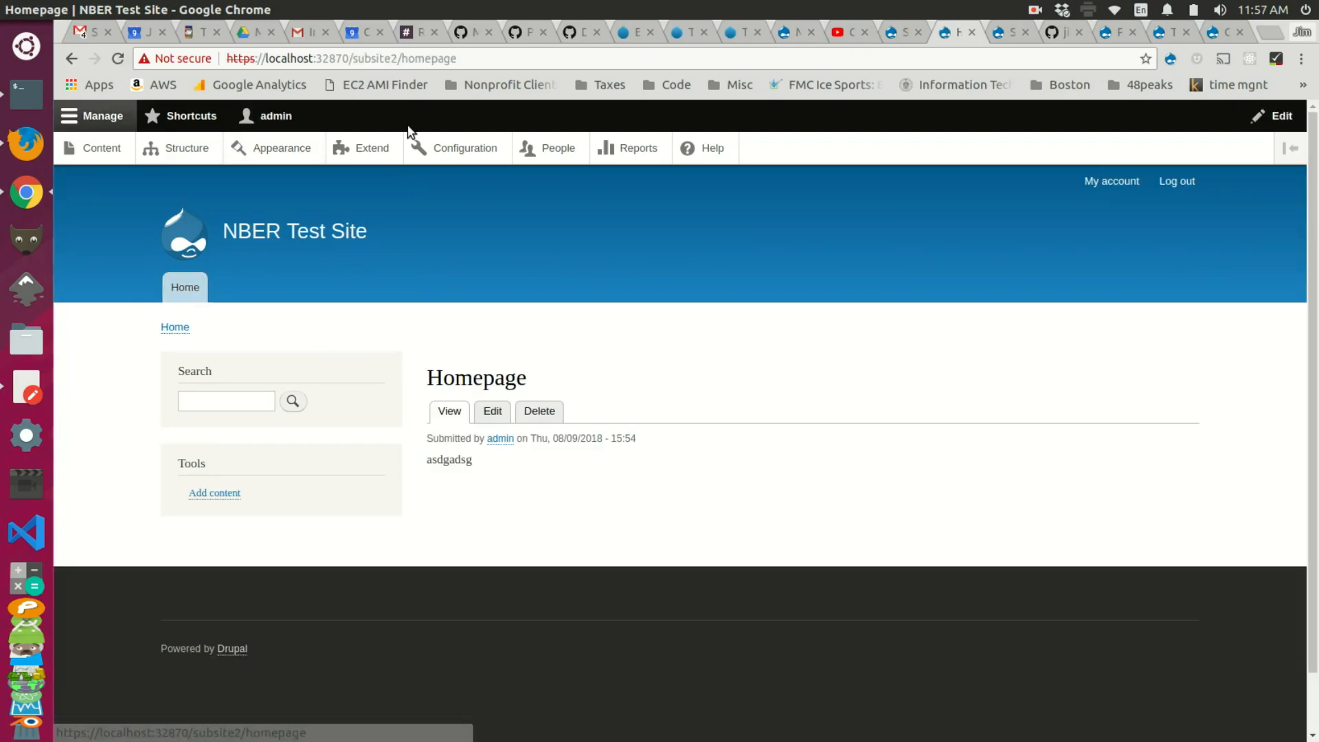
left_click_drag(397, 60, 355, 62)
key("ctrl+c")
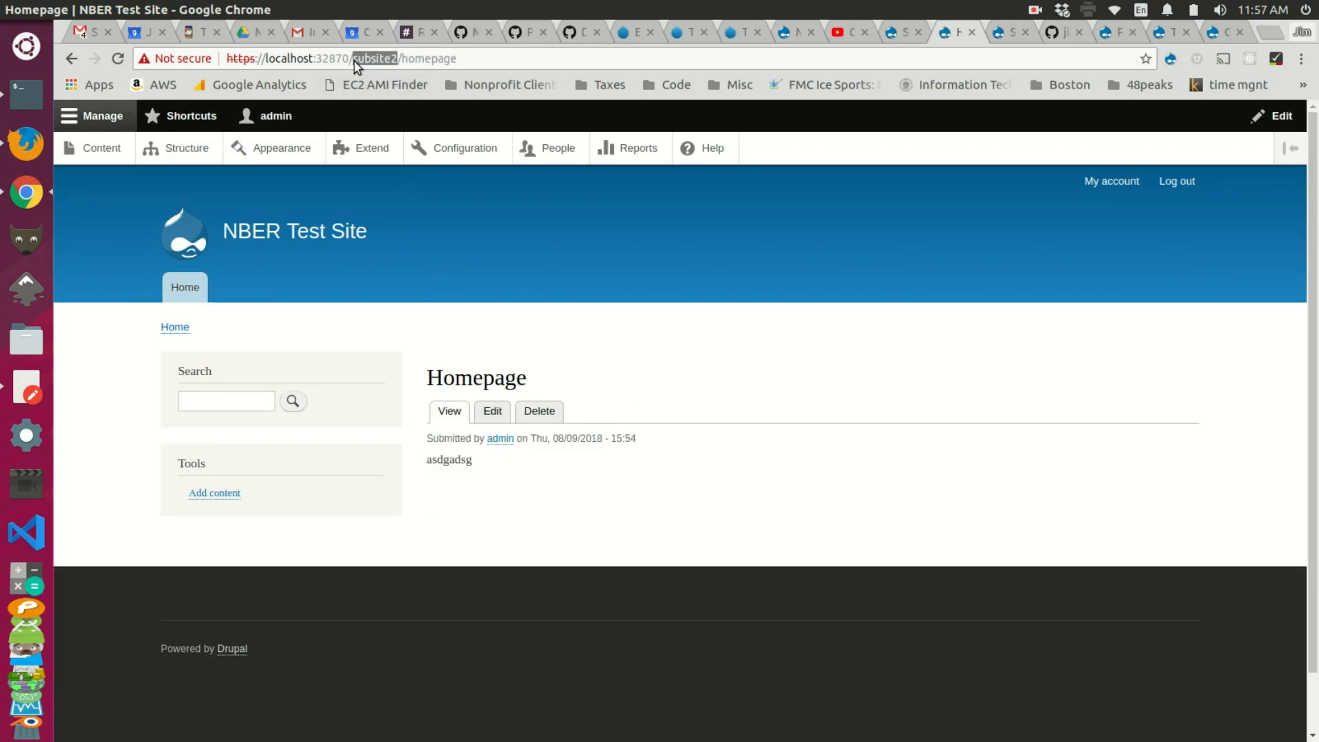
left_click(895, 33)
left_click(360, 431)
key("ctrl+v")
key("BackSpace")
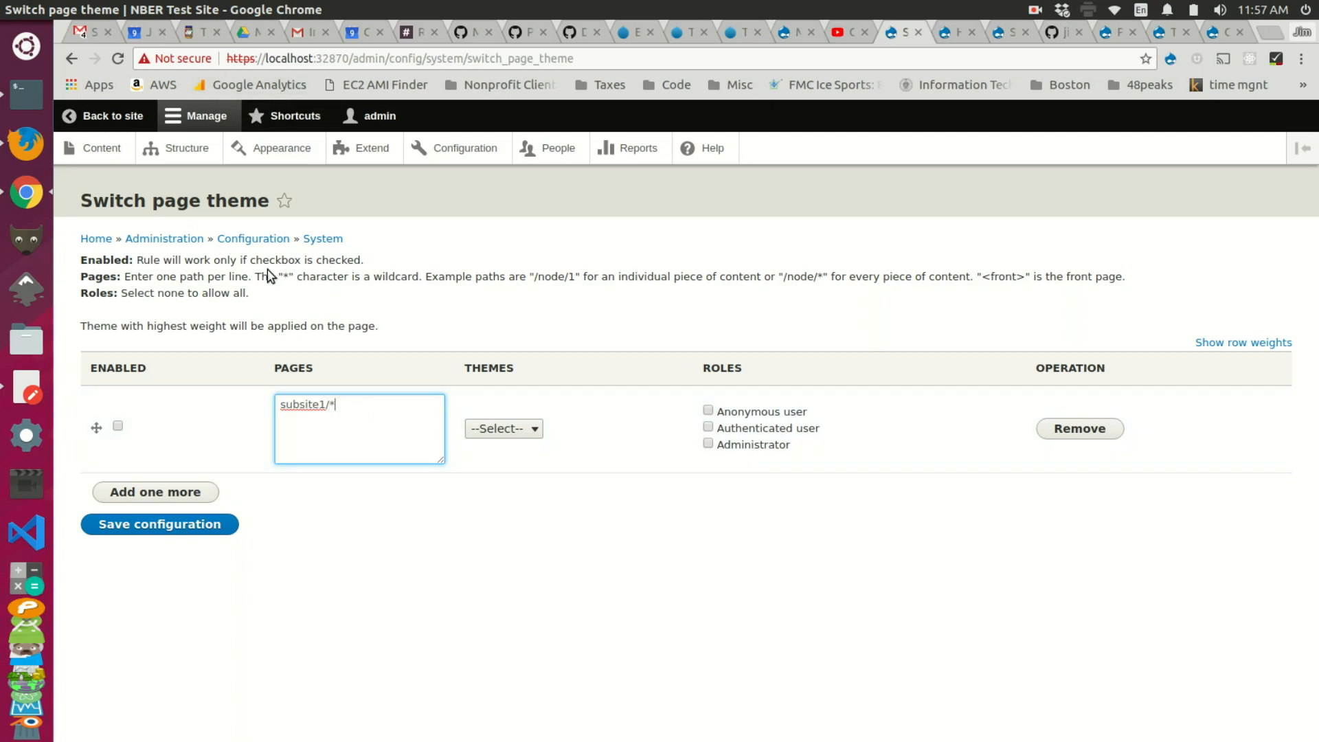
Step: Review the wildcard help and theme list, then reload the Switch page theme form
left_click_drag(258, 281, 419, 276)
left_click(503, 426)
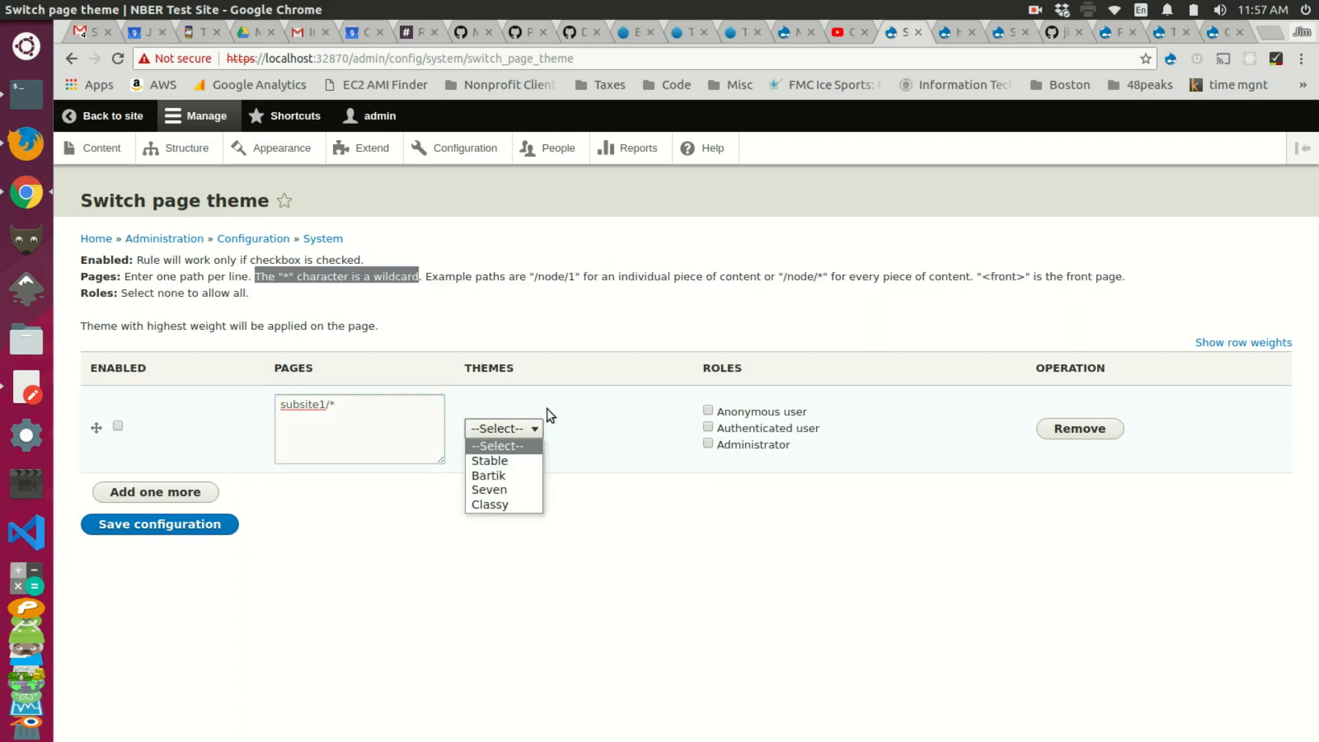
left_click(394, 446)
key("F5")
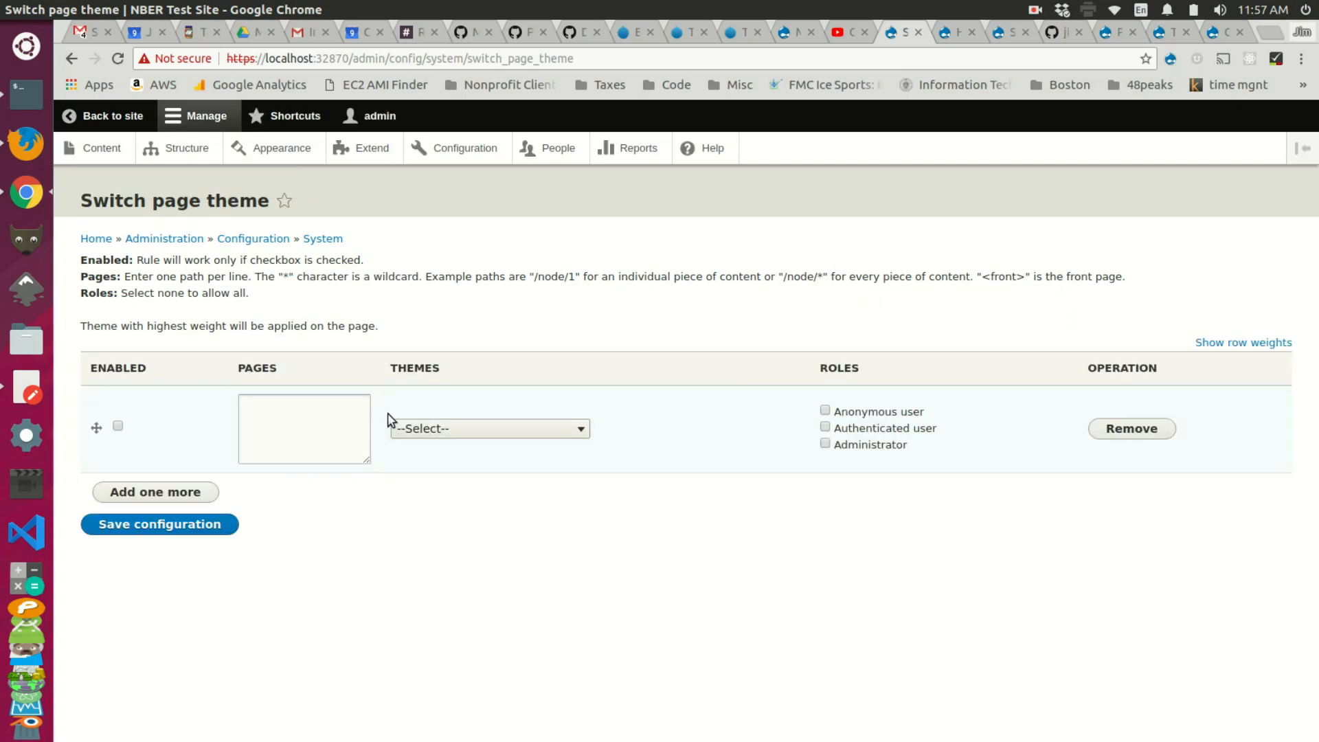
Step: Save an enabled rule applying One Page Zymphonies Theme to pages matching subsite2/*
left_click(289, 405)
type("subsite2")
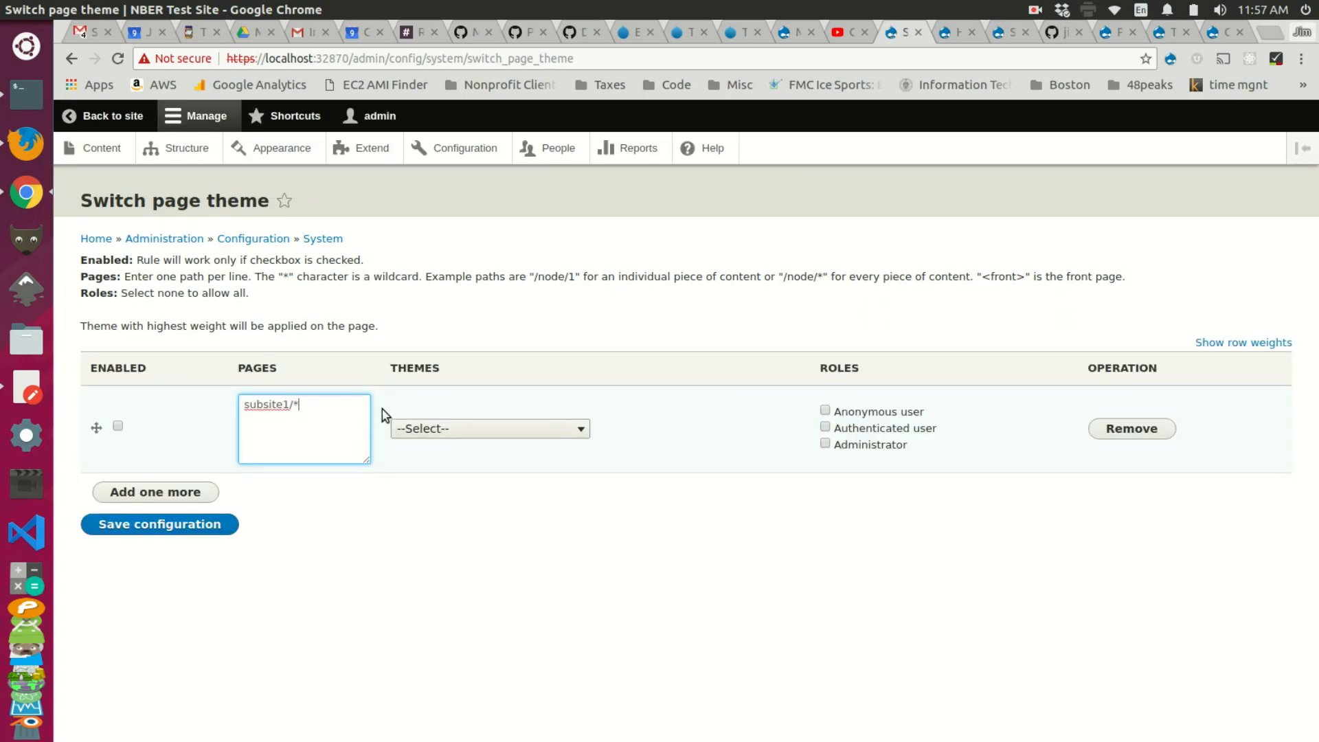
type("/*")
left_click(415, 429)
left_click(488, 520)
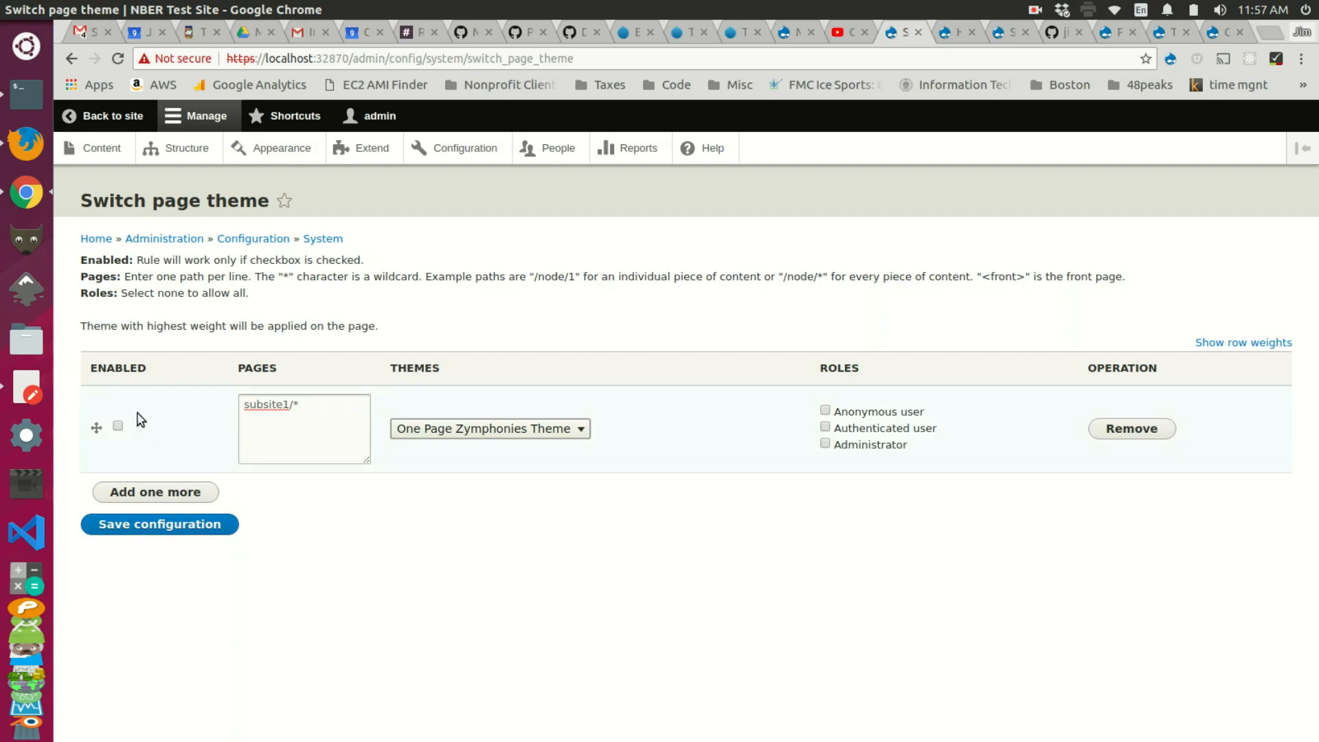
left_click(117, 427)
left_click(197, 533)
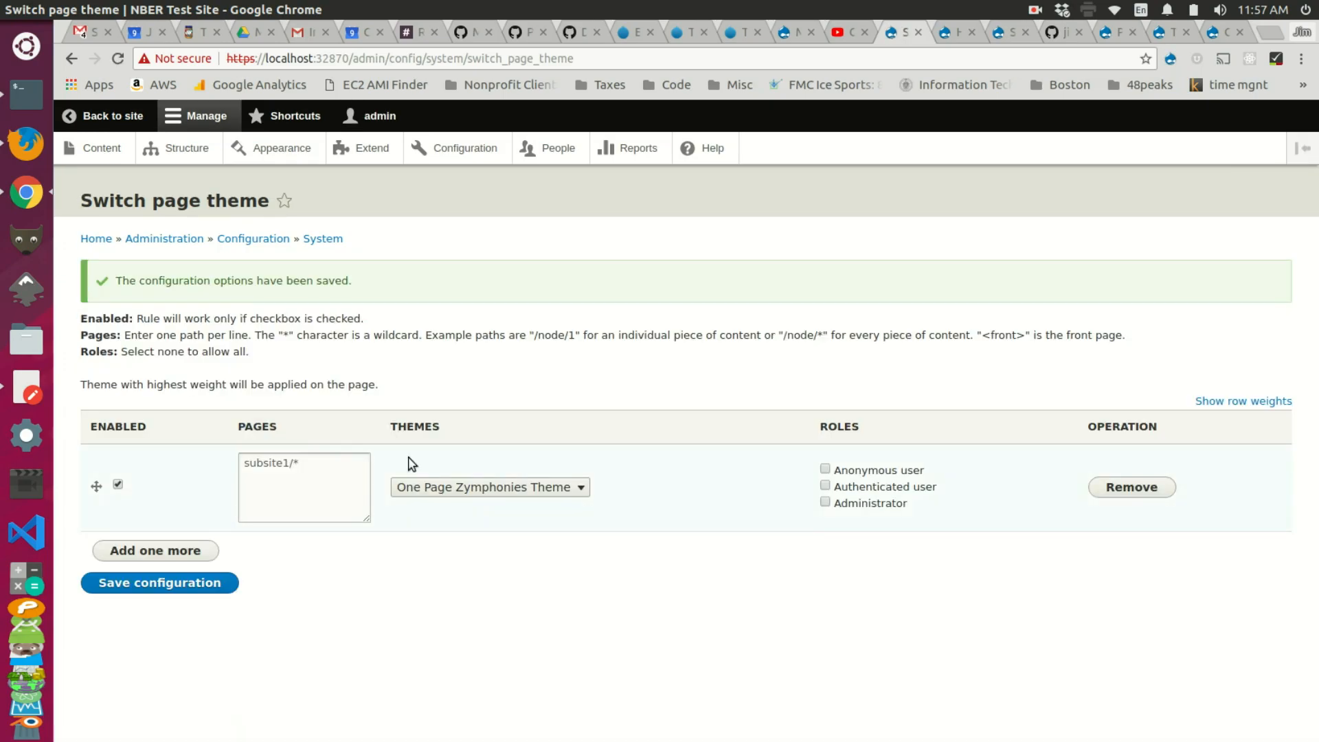
left_click(942, 33)
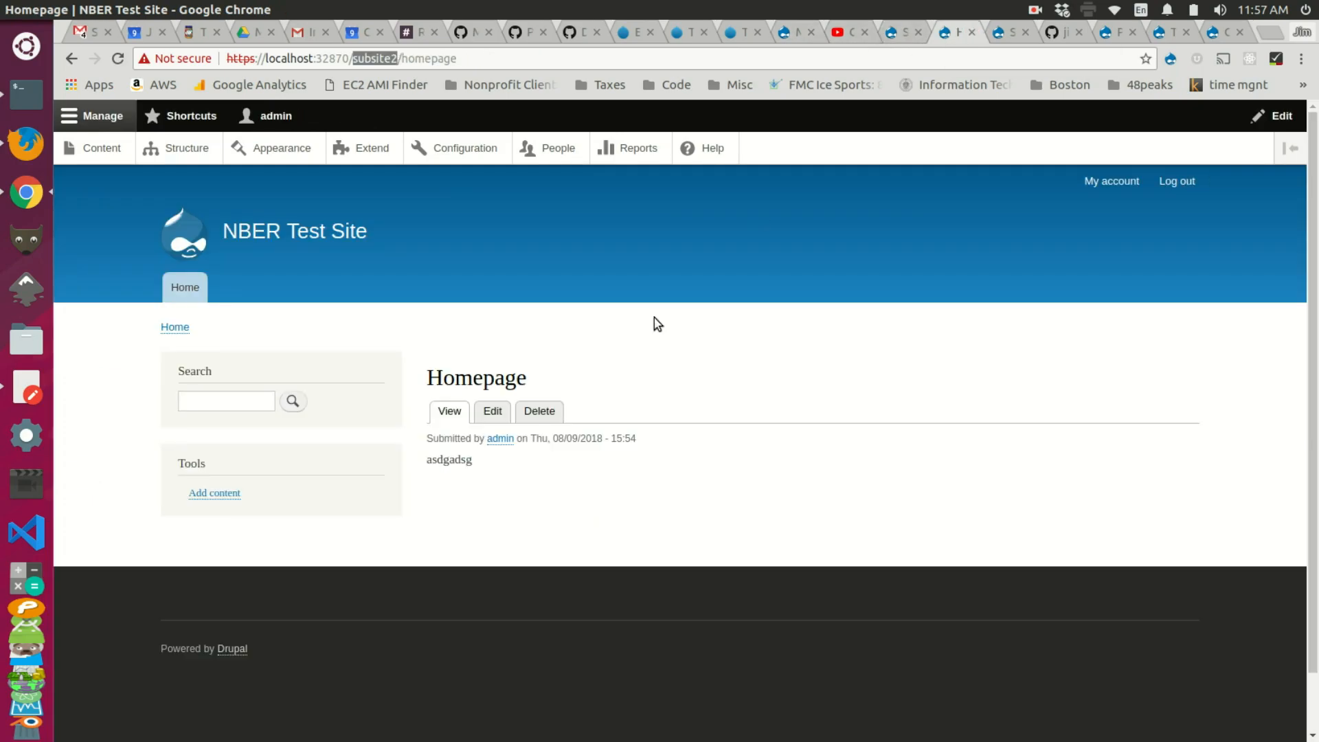
Step: Reload the site and open the subsite1 Homepage node to check its theme
key("Return")
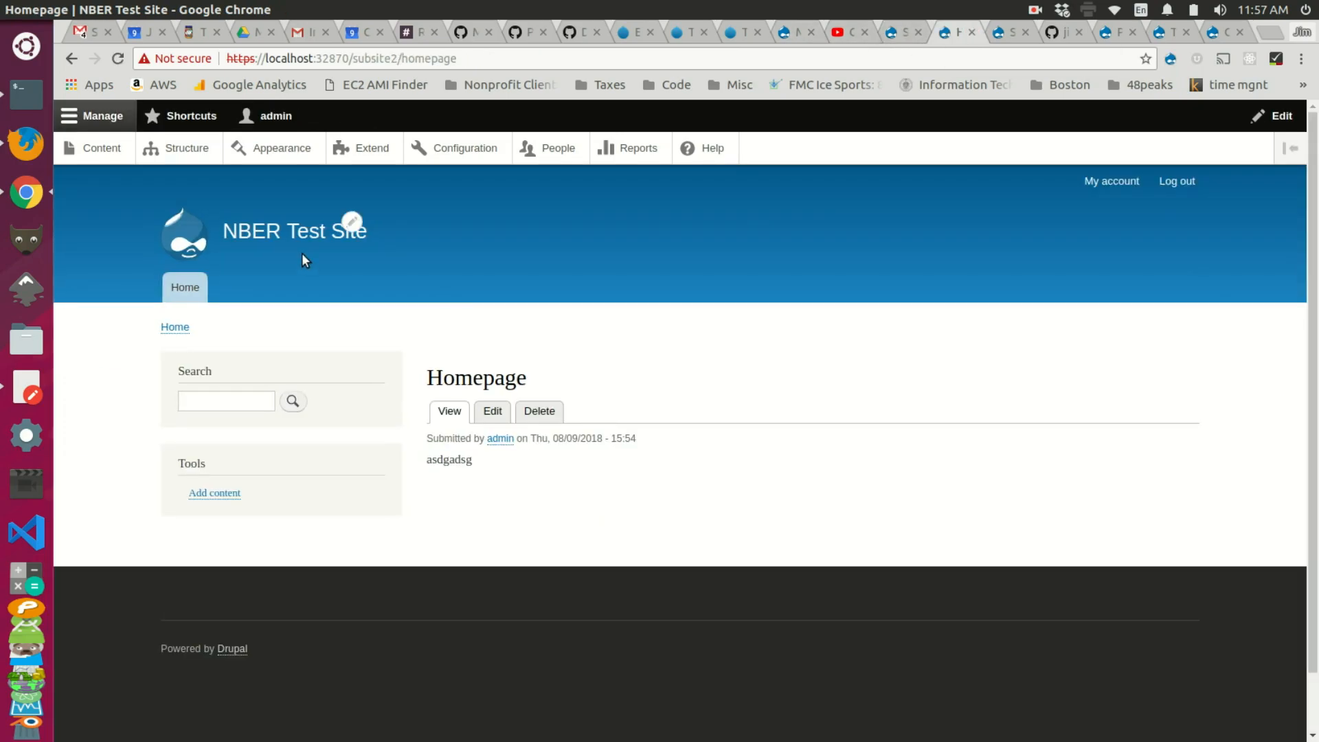
left_click(273, 243)
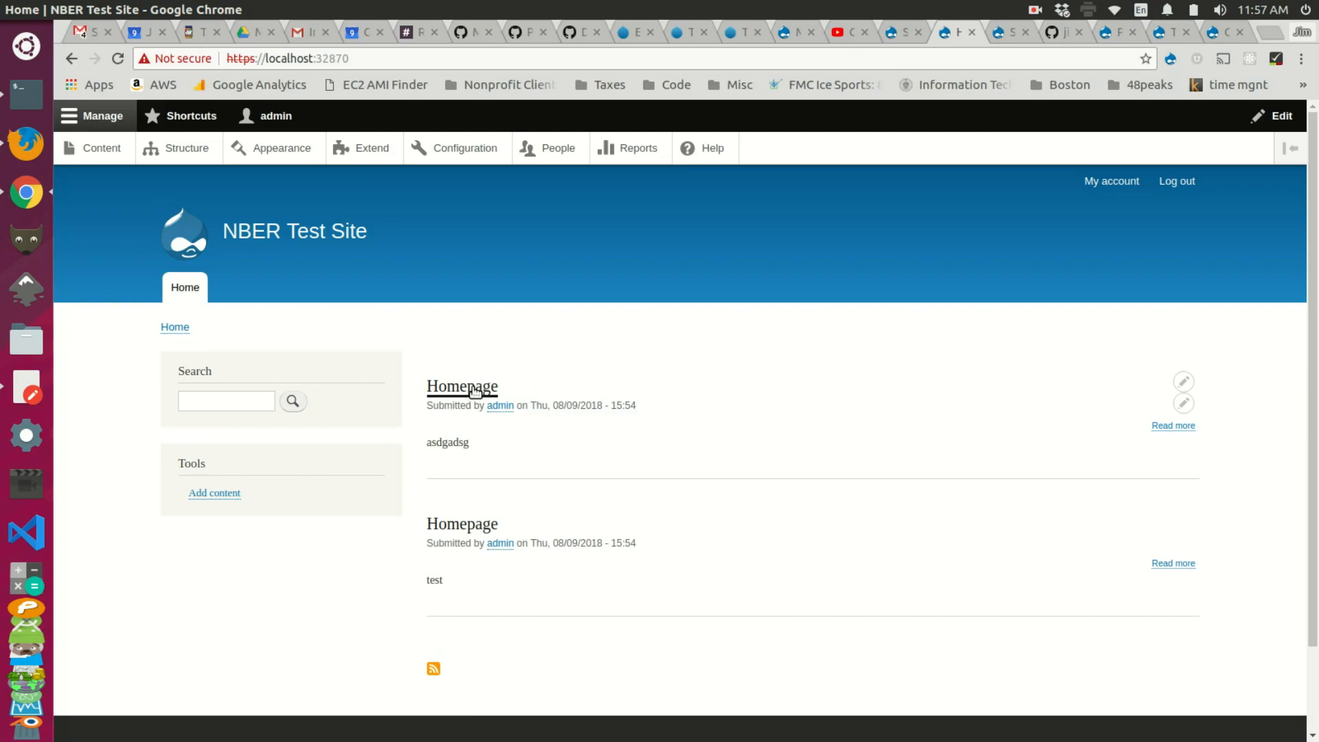
left_click(459, 527)
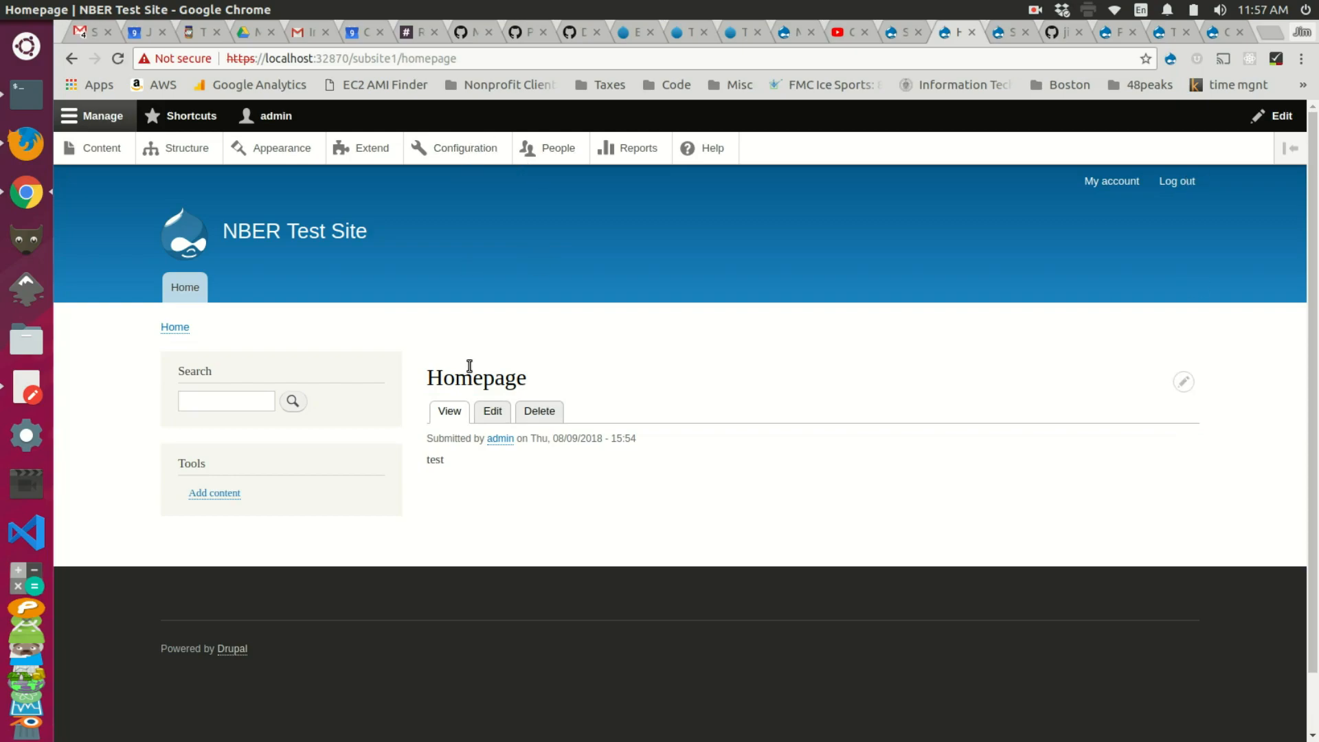
Step: Tick Authenticated and Anonymous user roles on the rule, save, and reload the homepage
left_click(903, 31)
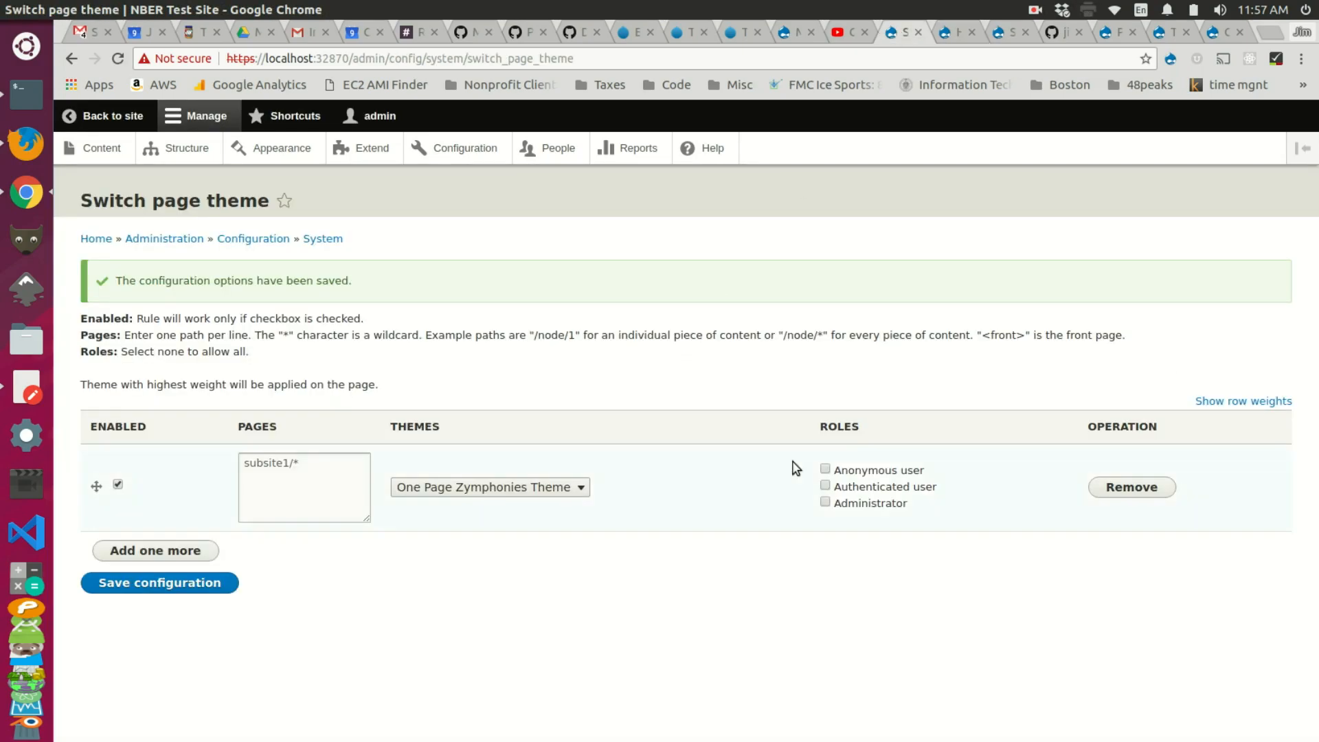
left_click(852, 488)
left_click(852, 472)
left_click(233, 582)
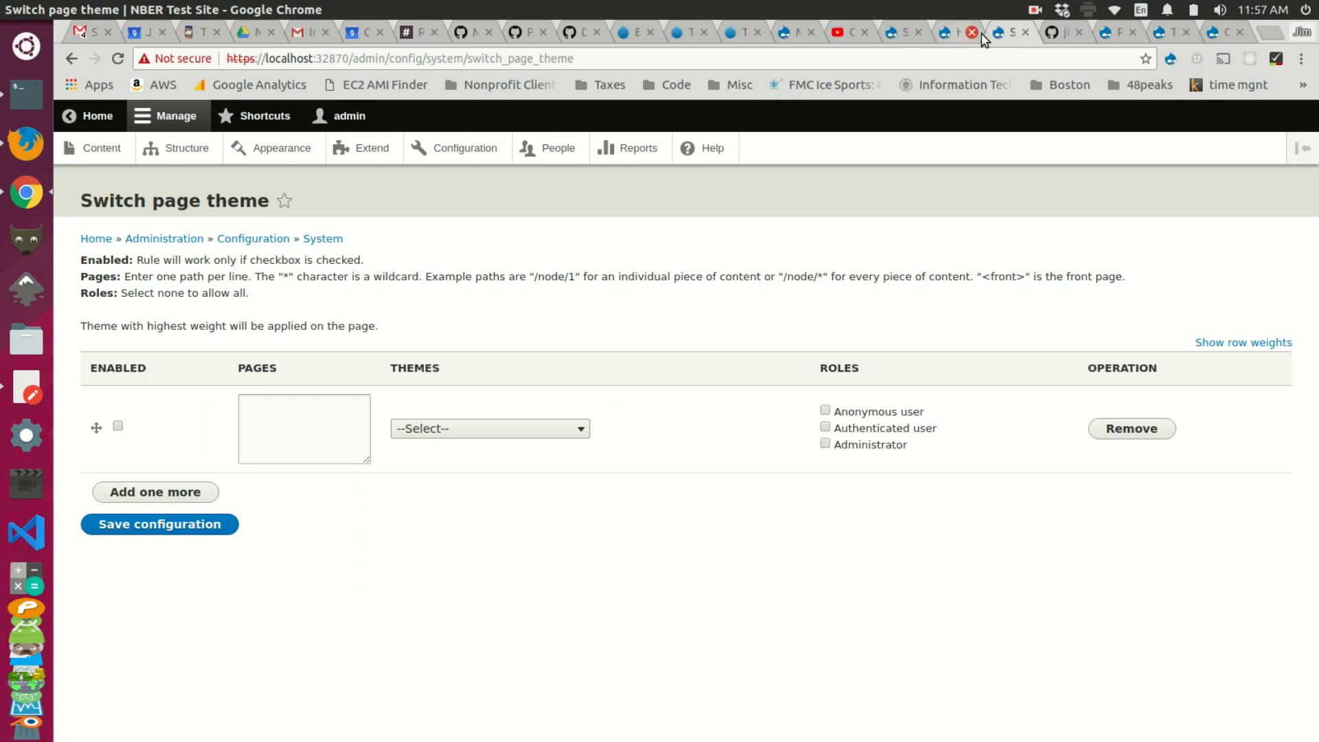
left_click(1025, 32)
left_click(948, 38)
key("F5")
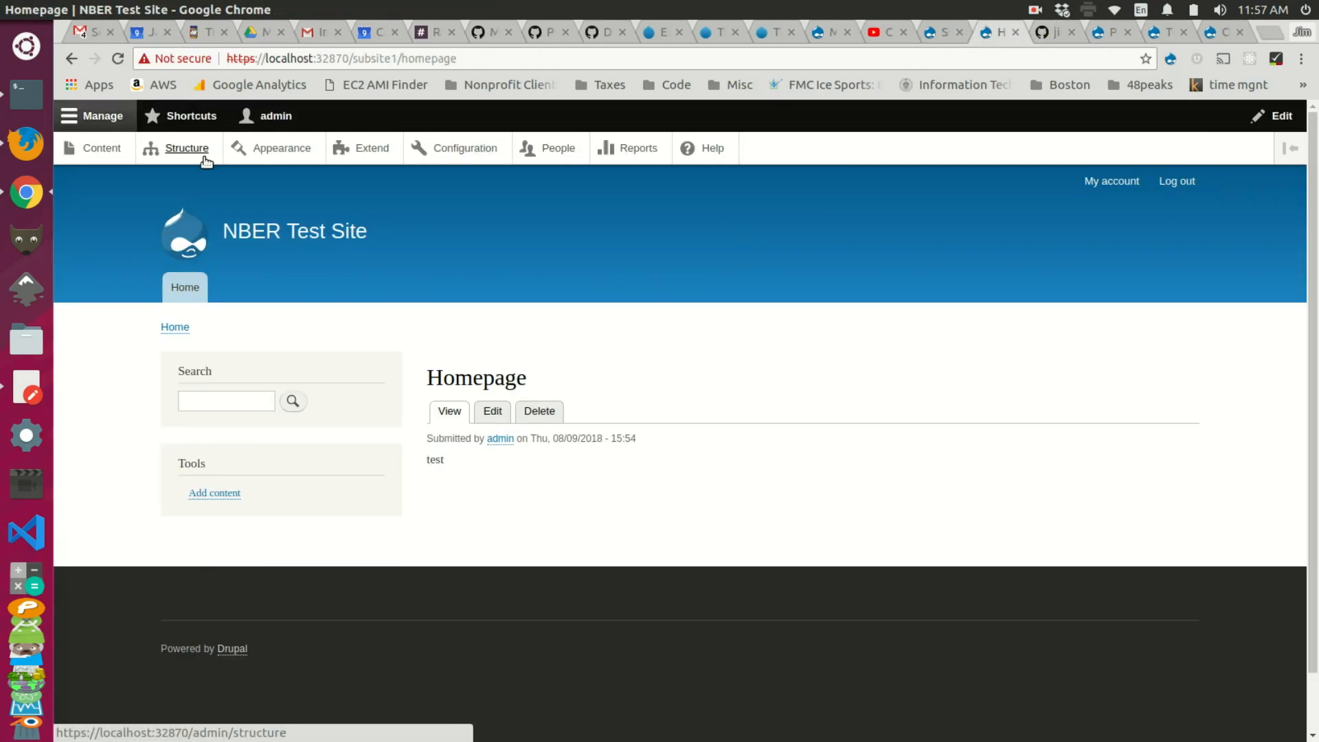
Step: Clear the anonymous and authenticated user role restrictions from the theme rule and save it
left_click(935, 35)
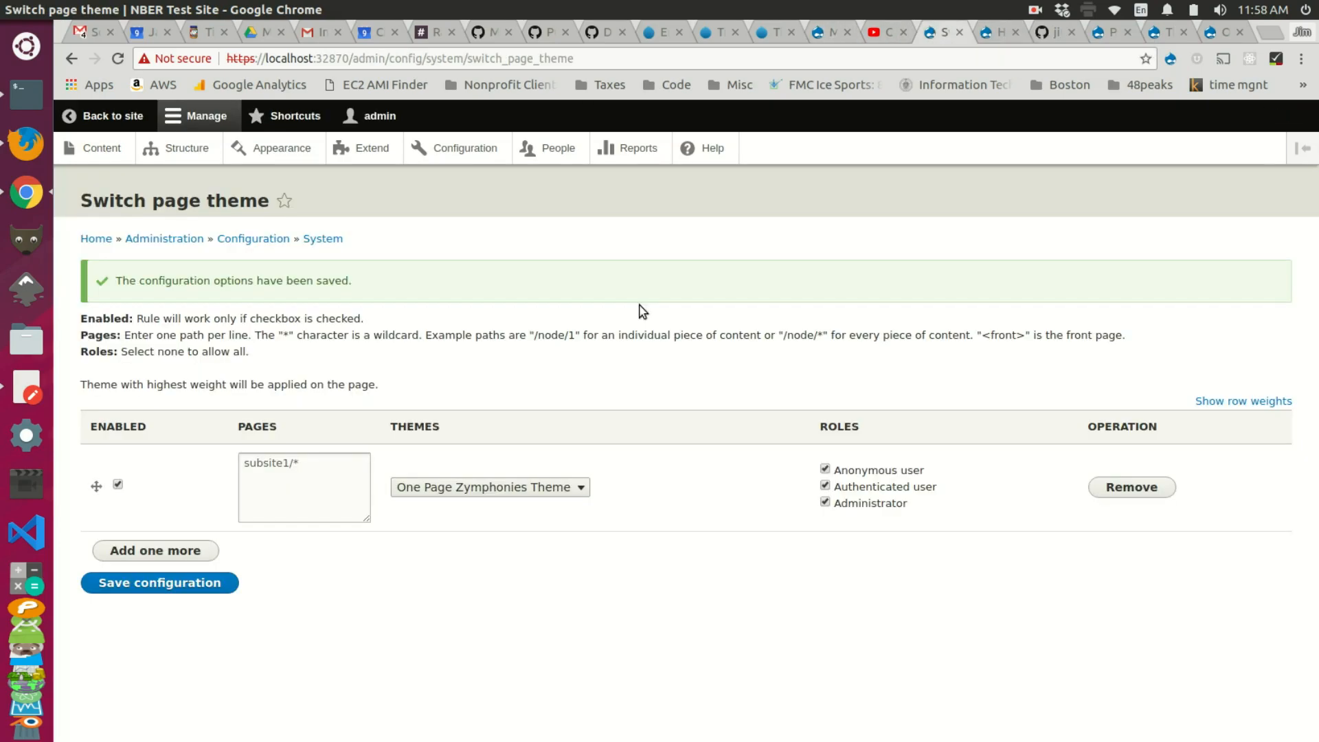
left_click(852, 471)
left_click(852, 487)
left_click(184, 591)
Step: Correct the rule's path to /subsite1/*, save, and reload the subsite1 homepage
left_click(251, 471)
type("/")
left_click(210, 589)
left_click(991, 36)
key("F5")
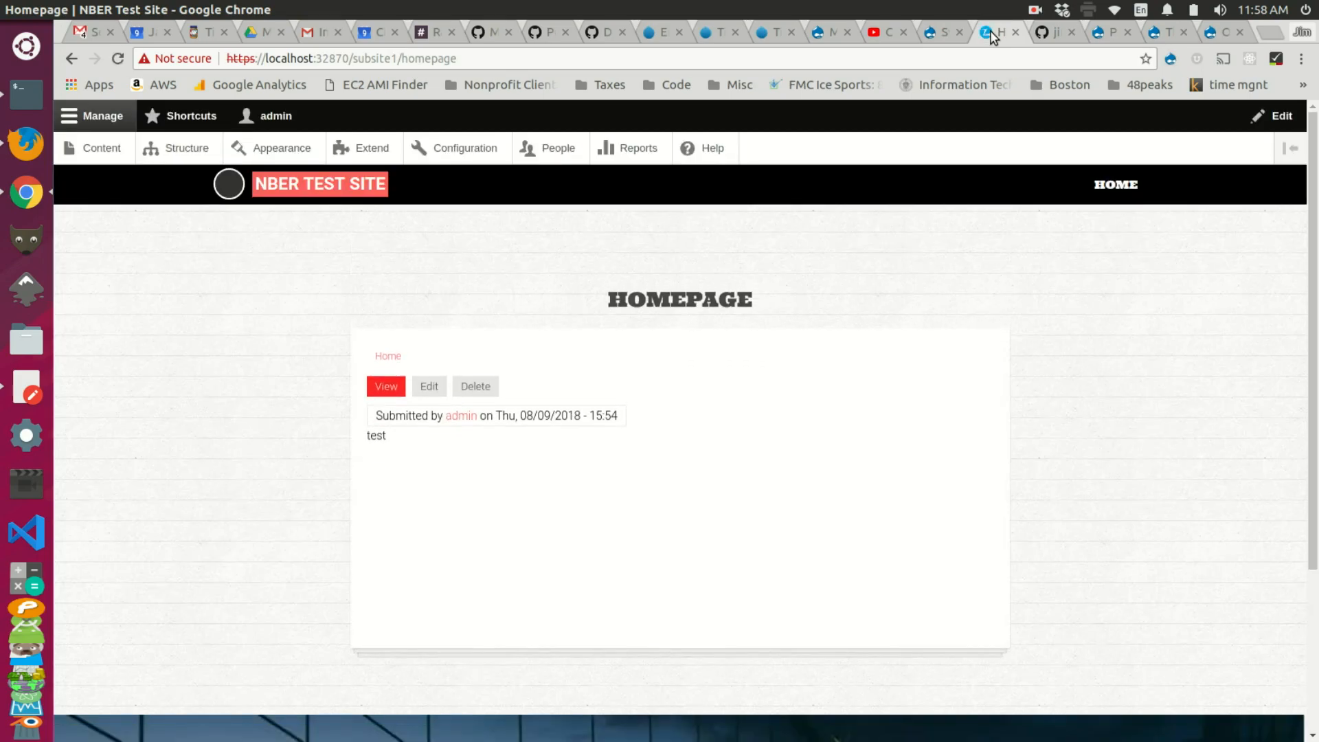
Step: Check the saved rule's /subsite1/* page path in the theme-switch settings
left_click(934, 39)
left_click(253, 467)
key("ctrl+a")
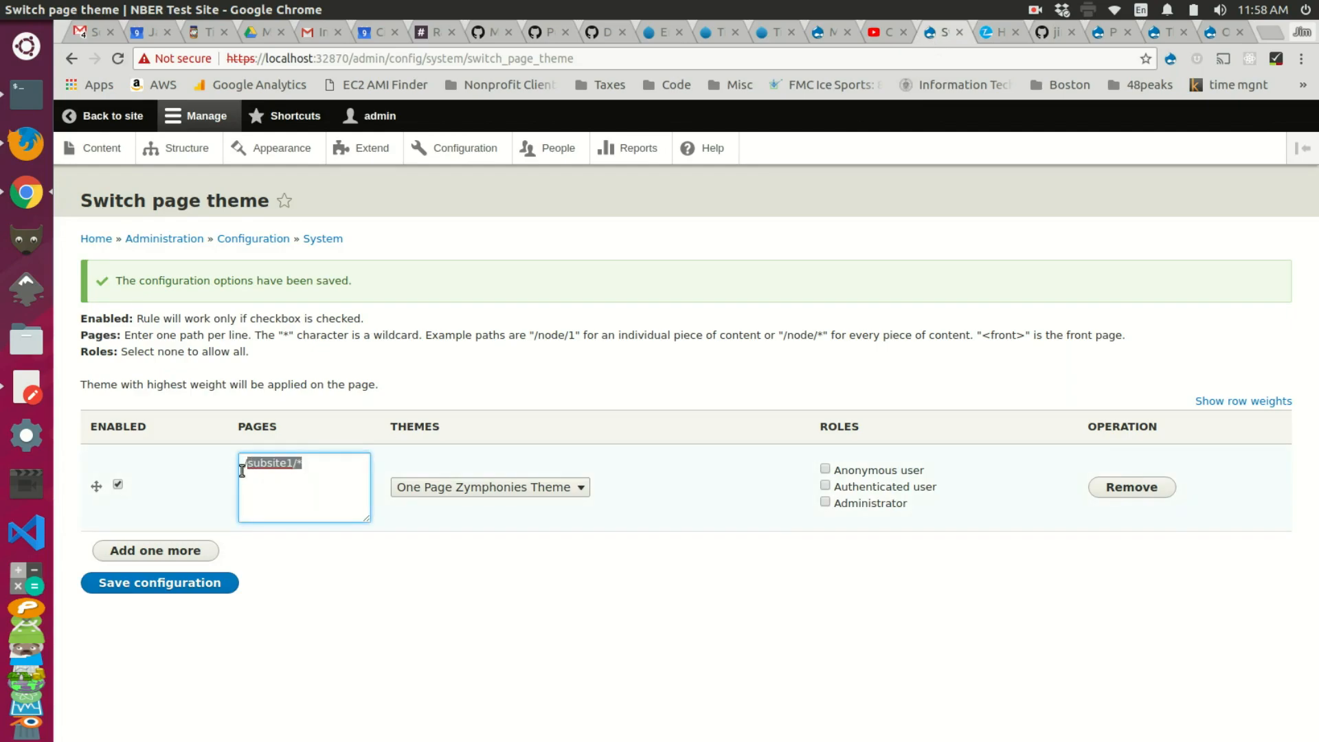
left_click(240, 467)
Step: Scroll through the subsite1 homepage and its address to confirm the Zymphonies theme
left_click(990, 30)
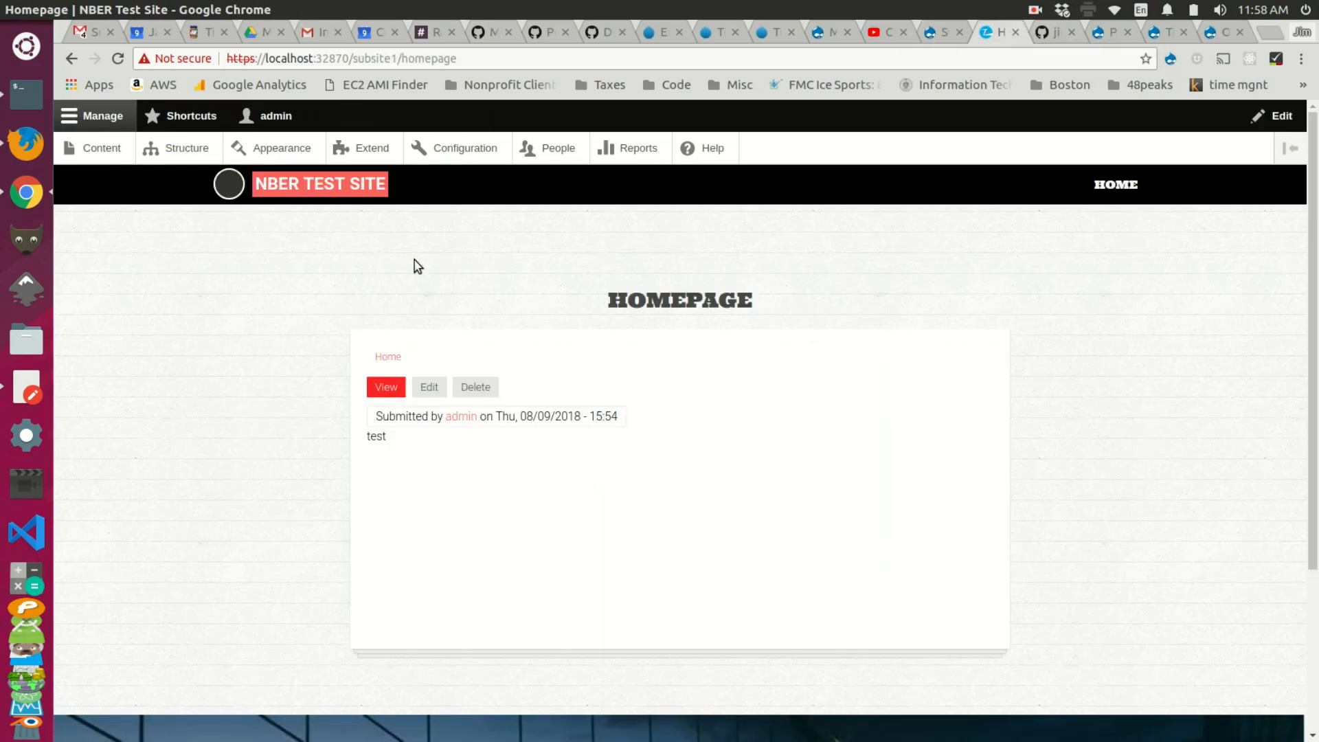
scroll(413, 265, "down", 3)
scroll(415, 264, "up", 3)
mouse_move(458, 59)
left_mouse_down()
mouse_move(352, 60)
mouse_move(456, 63)
left_mouse_up()
left_click(932, 34)
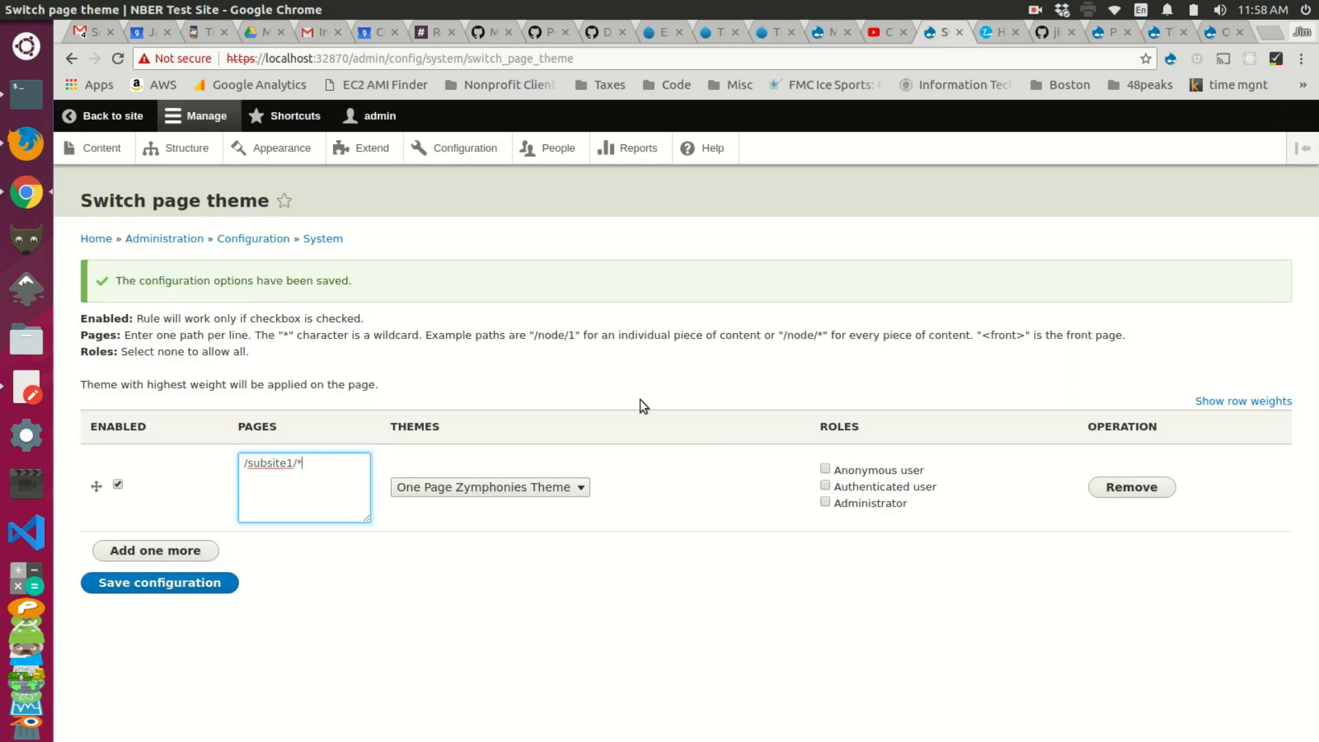
Step: Add a second rule whose copied path is edited to /subsite2/*, and tick Enabled
left_click(187, 549)
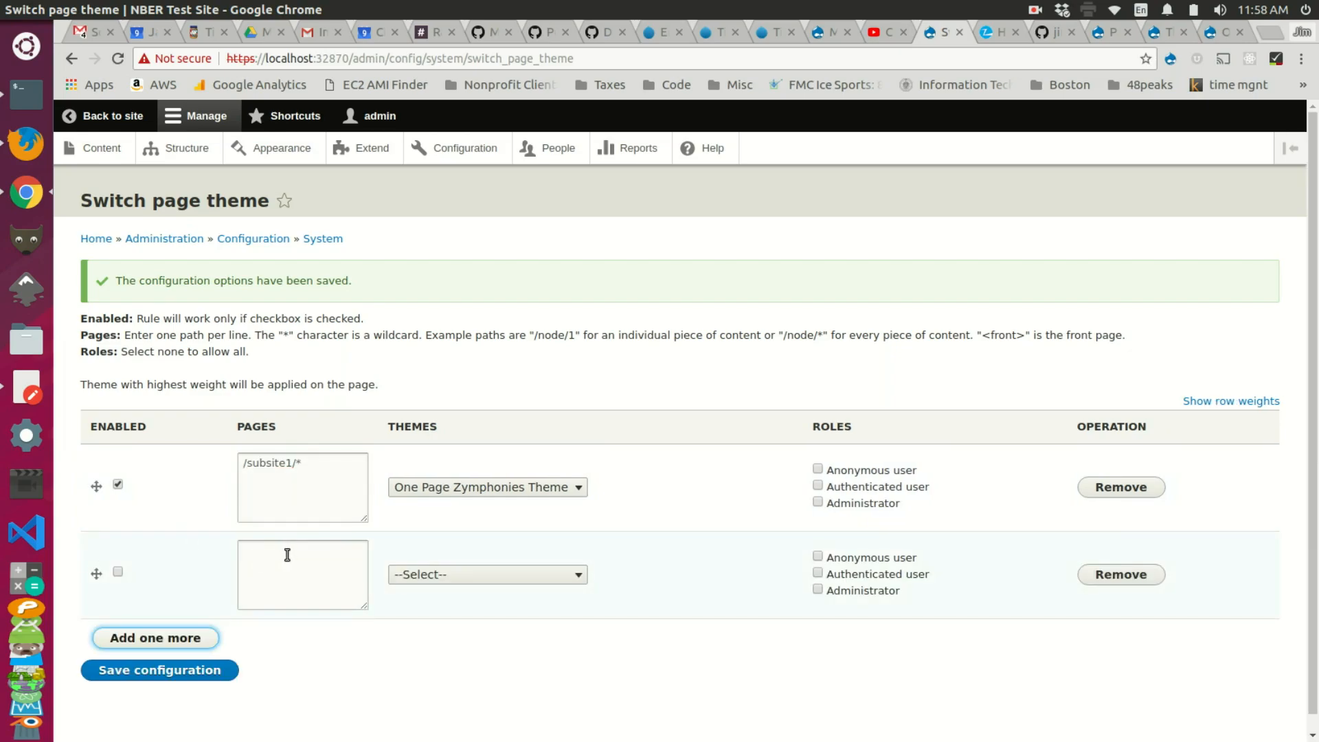
left_click_drag(302, 462, 237, 453)
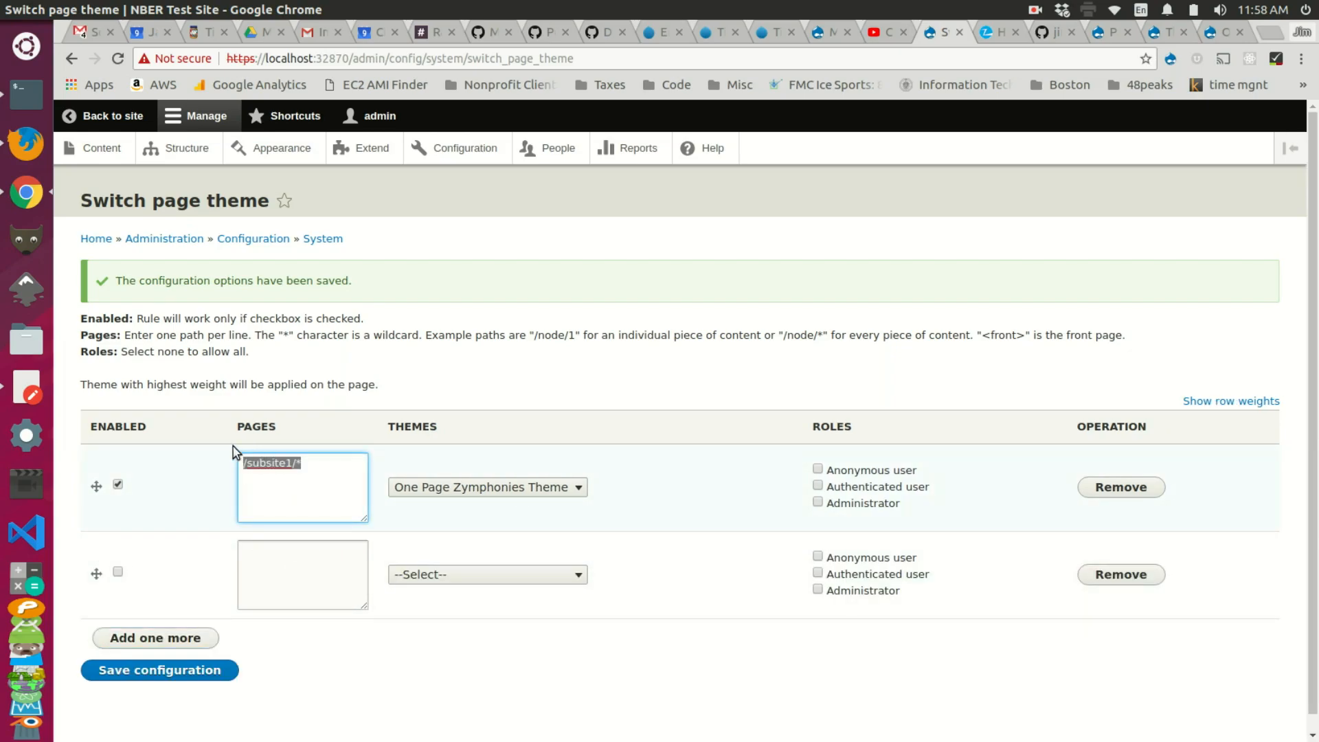
key("ctrl+c")
left_click(269, 555)
key("ctrl+v")
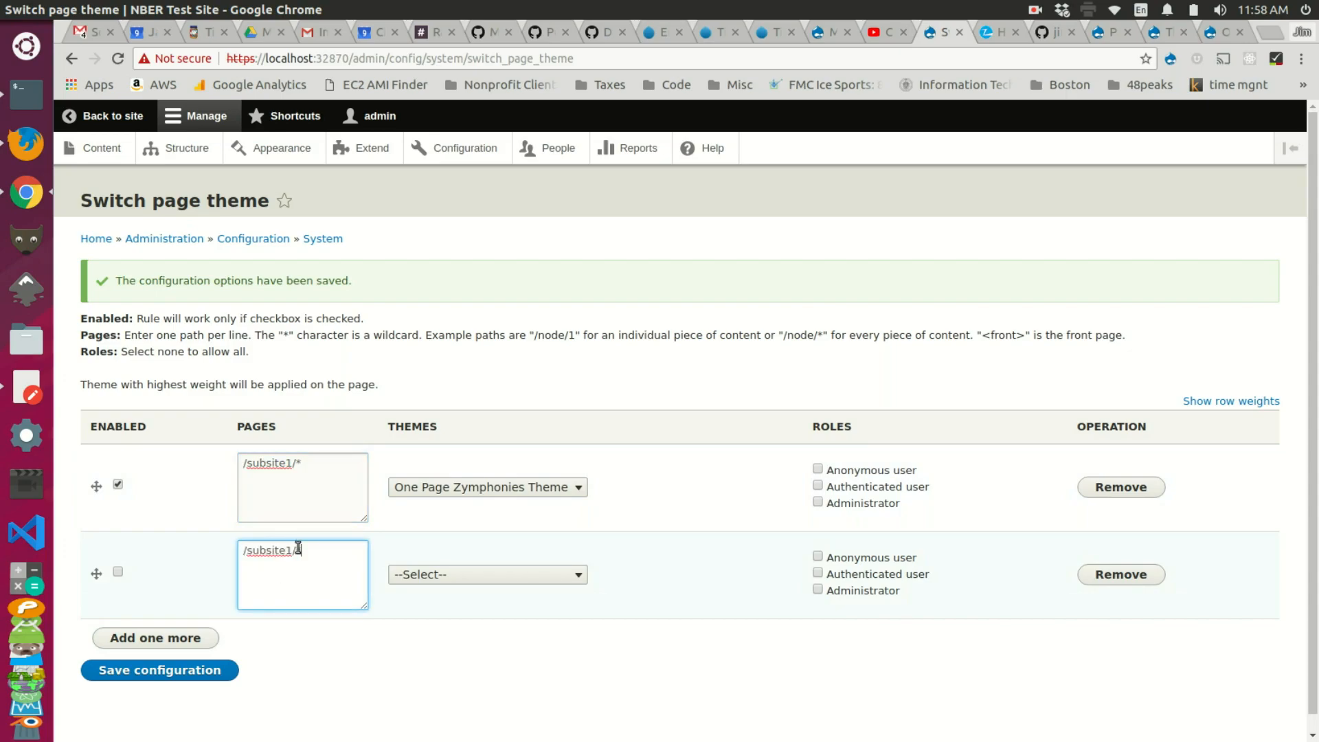
left_click(294, 553)
key("BackSpace")
type("2")
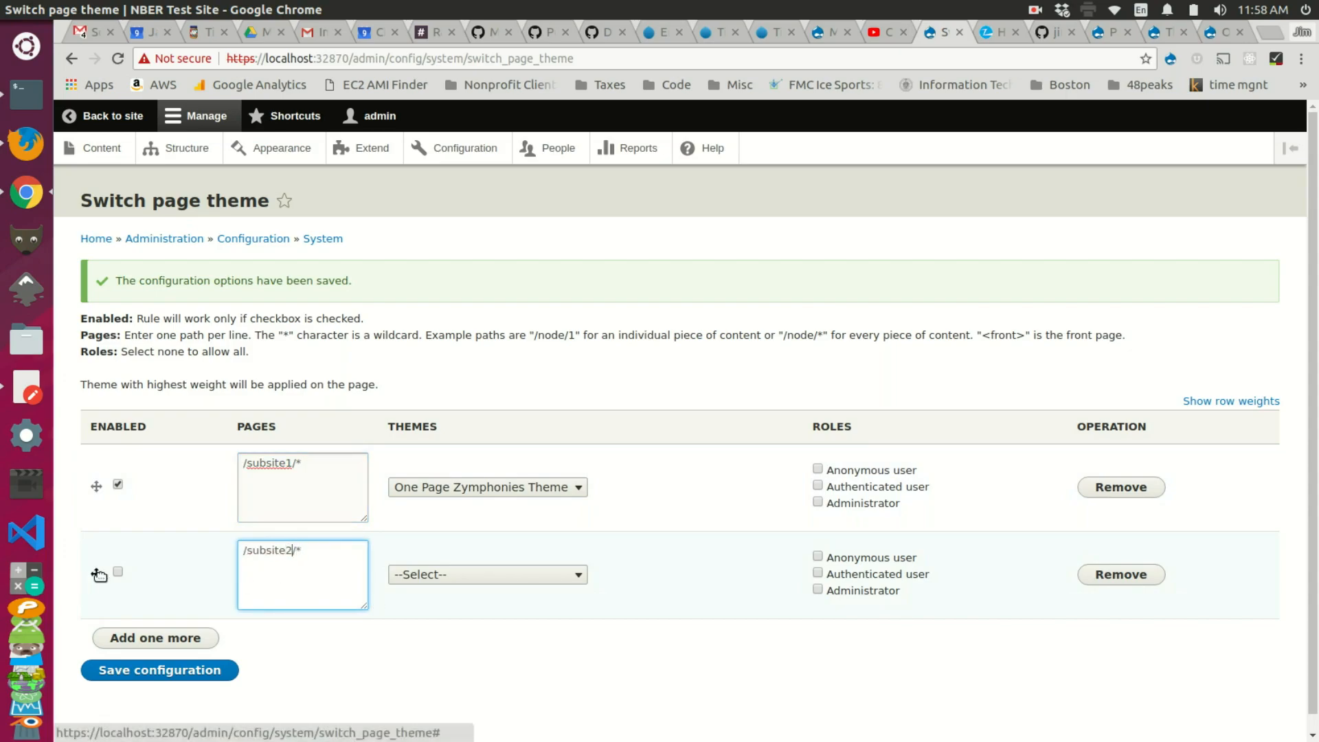
left_click(118, 579)
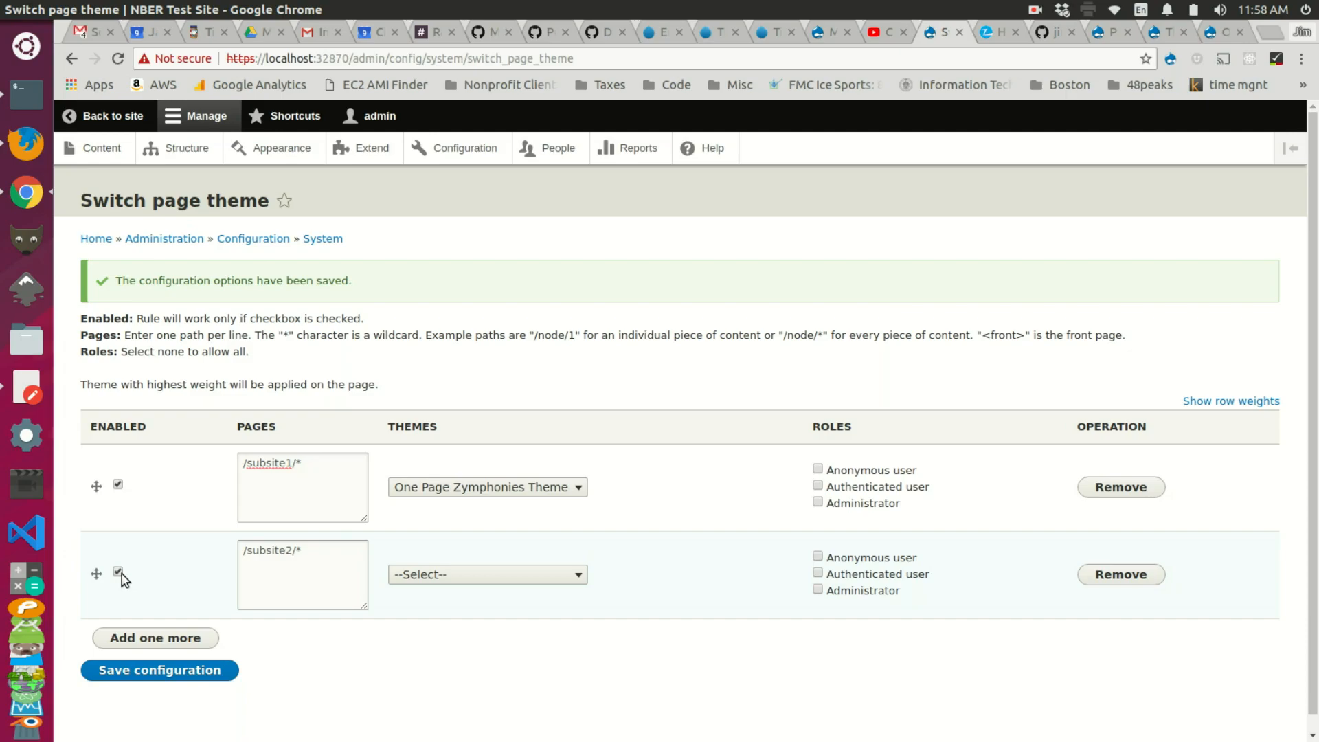
left_click(1222, 33)
Step: Close the Zymphonies tab and open the BusinessTime project page to get its machine name businesstime
left_click(1241, 32)
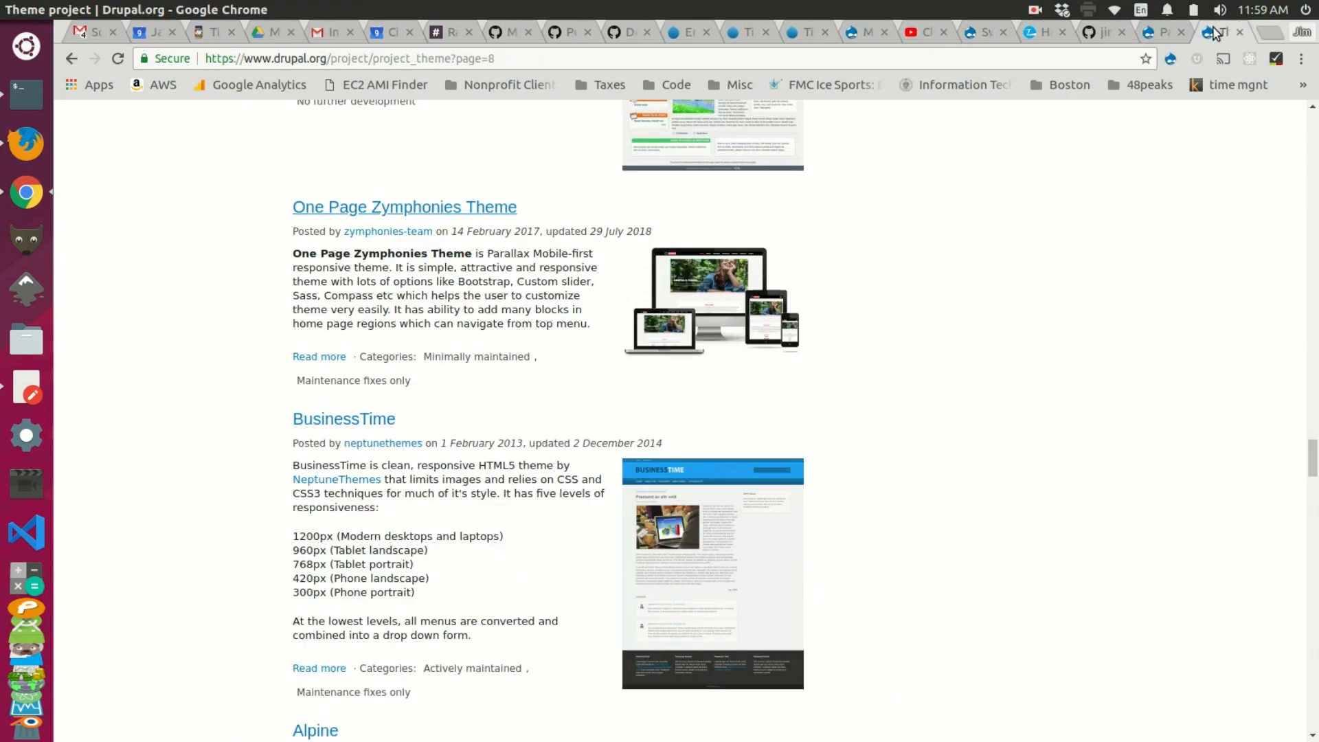
scroll(606, 332, "down", 5)
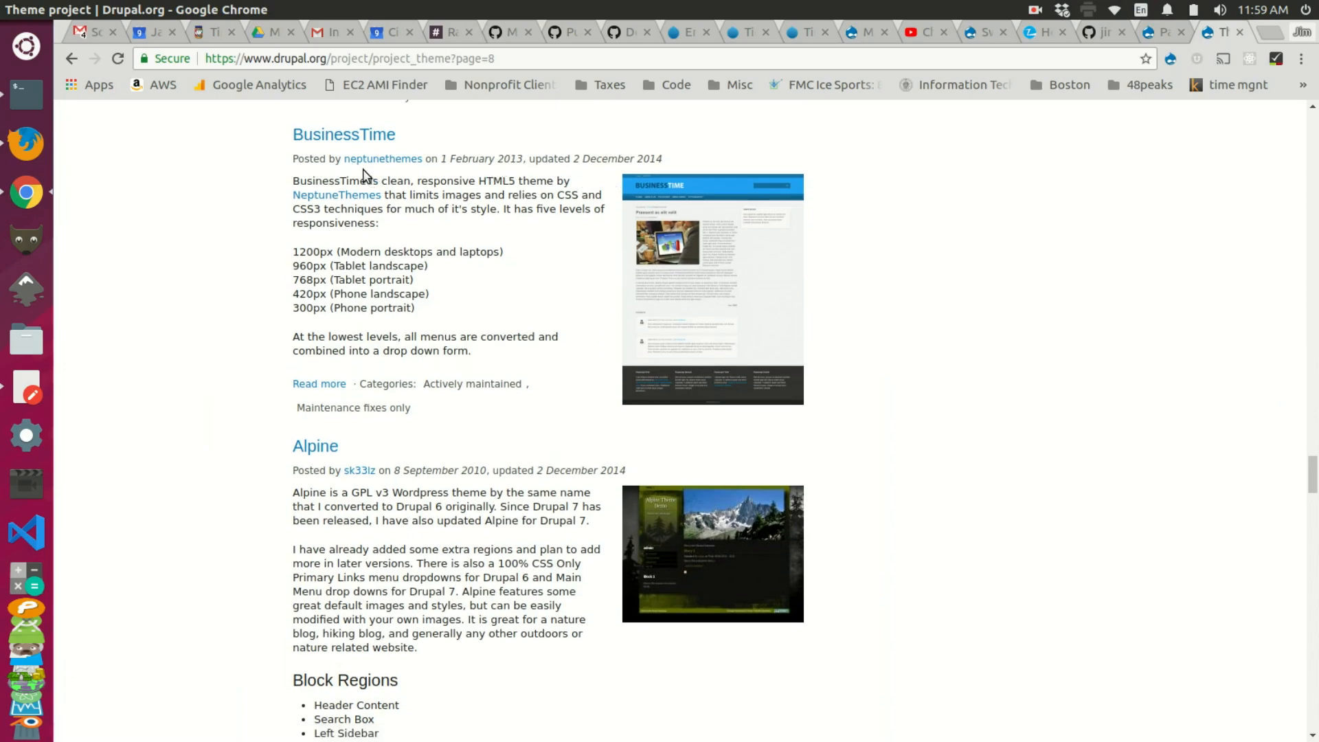
left_click(357, 139)
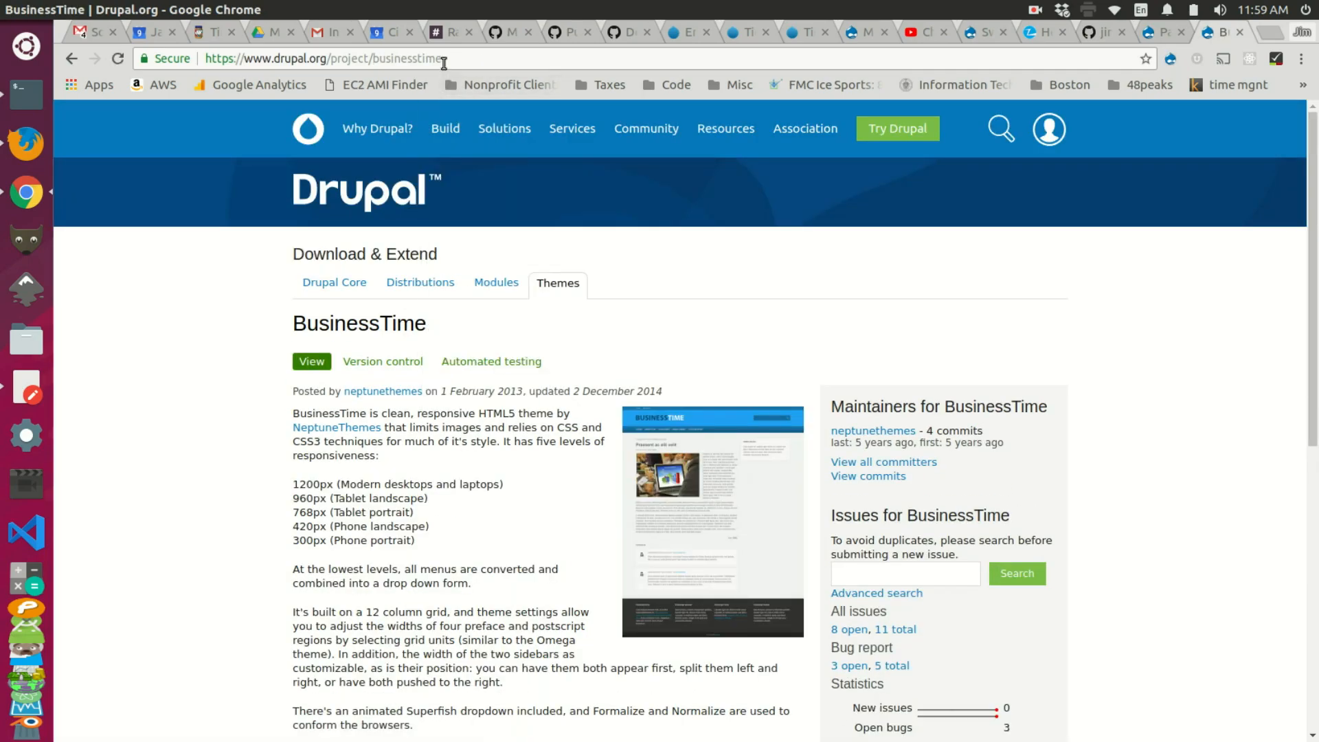
left_click_drag(447, 58, 383, 58)
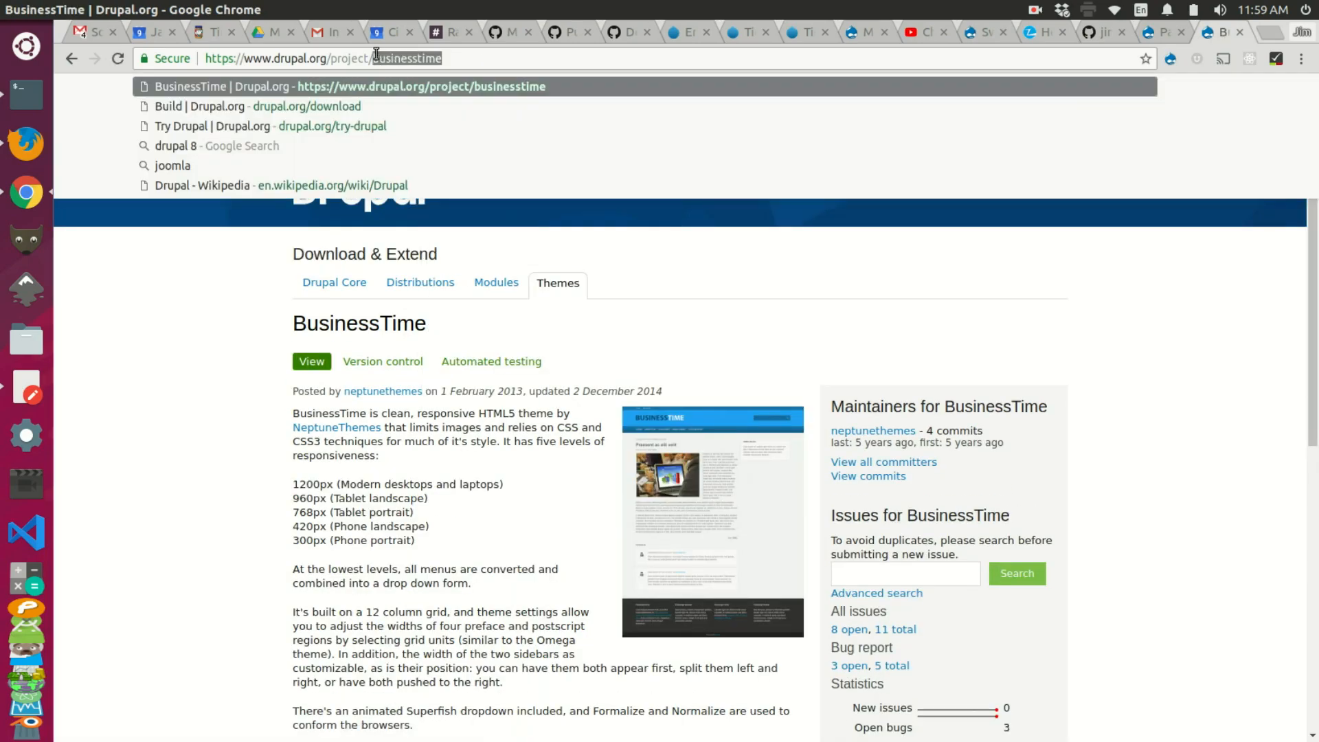
key("alt+Tab")
Step: Run lando drush en businesstime -y, which fails with no 8.x release history
key("Up")
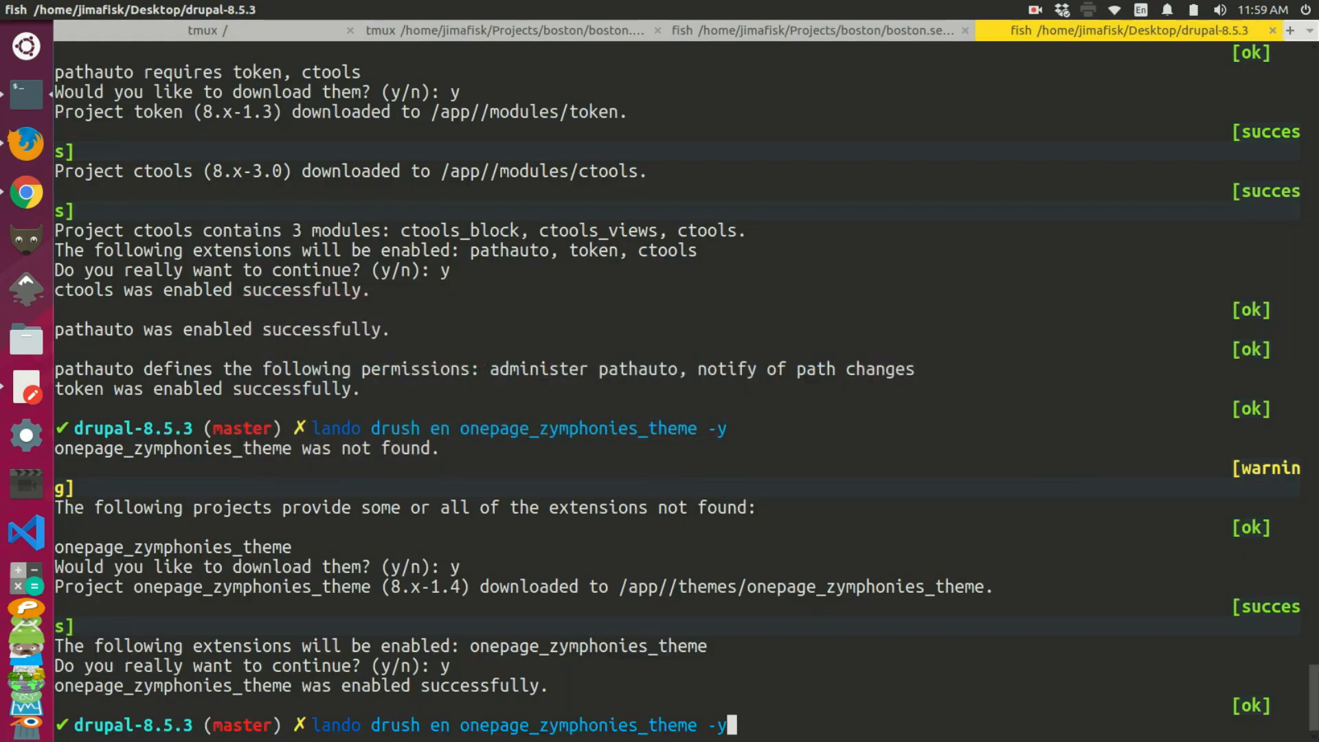
key("Left")
key("Left")
key("BackSpace")
key("BackSpace")
key("BackSpace")
key("BackSpace")
key("BackSpace")
key("BackSpace")
key("BackSpace")
key("BackSpace")
key("BackSpace")
key("BackSpace")
key("BackSpace")
key("BackSpace")
key("BackSpace")
key("BackSpace")
key("BackSpace")
key("BackSpace")
key("BackSpace")
key("BackSpace")
key("BackSpace")
key("BackSpace")
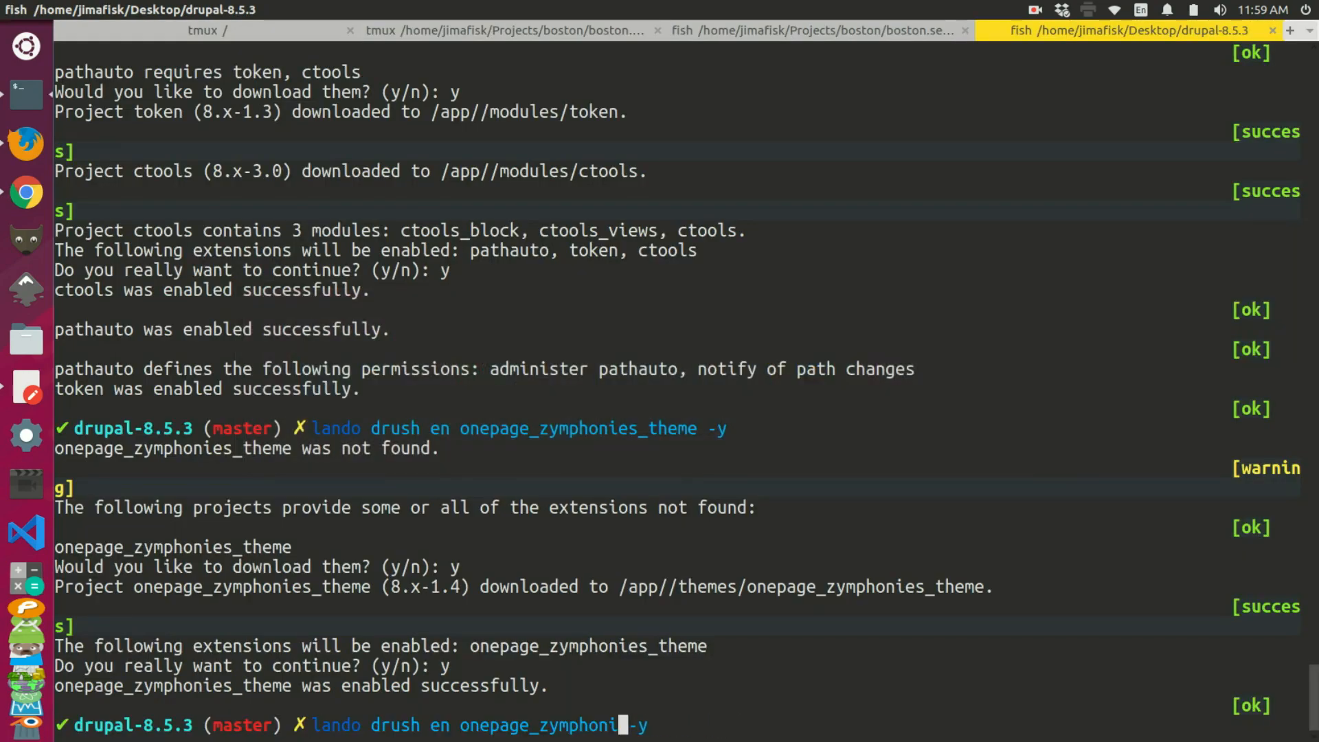
key("BackSpace")
key("BackSpace")
key("BackSpace")
type("businesstime")
key("Return")
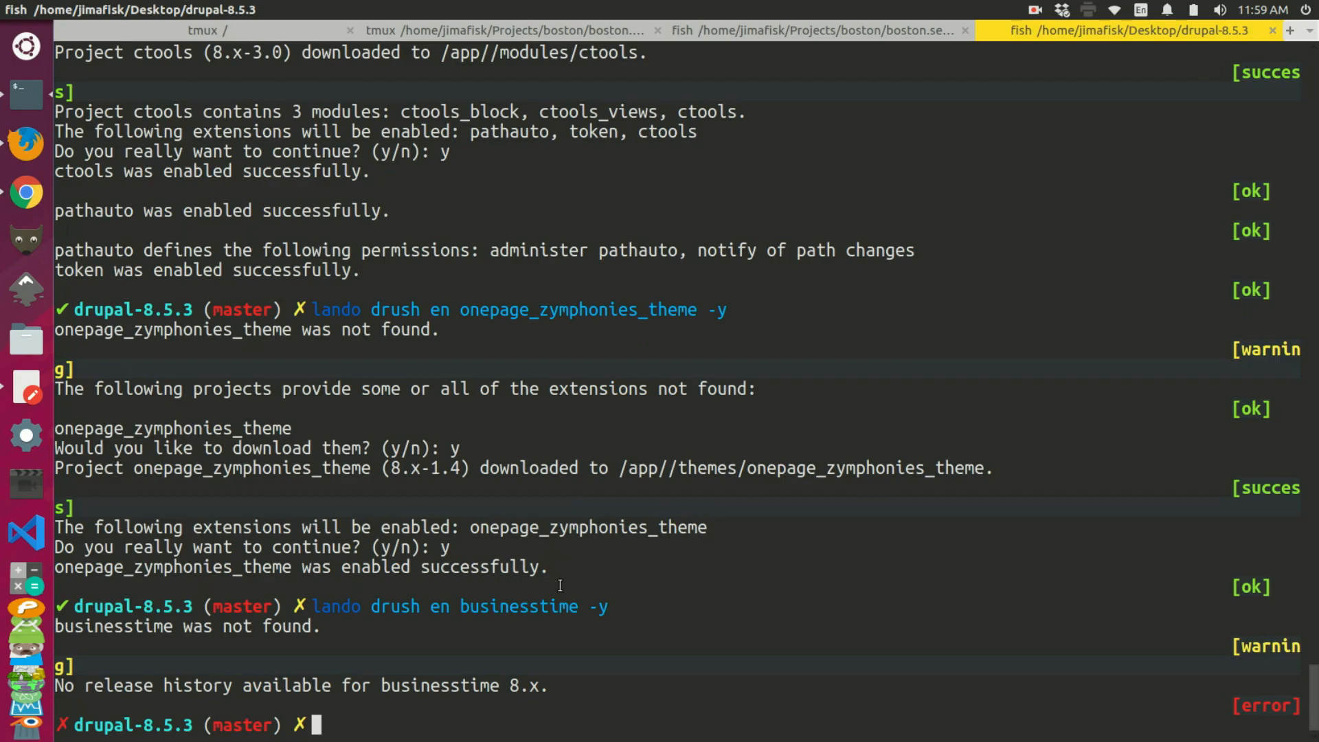
key("alt+Tab")
scroll(547, 483, "down", 7)
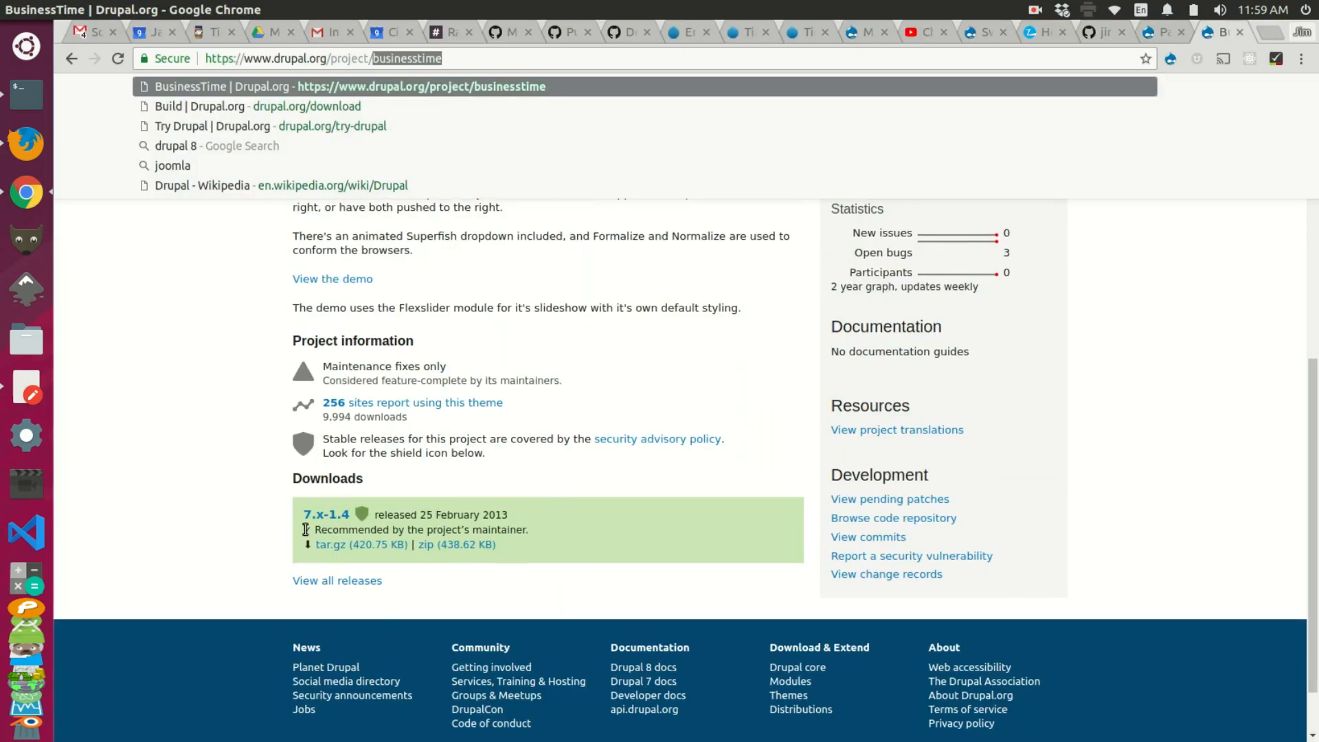
Step: Go back to the theme listing, open the Gesso project page, and select 'gesso' in its address
left_click(268, 529)
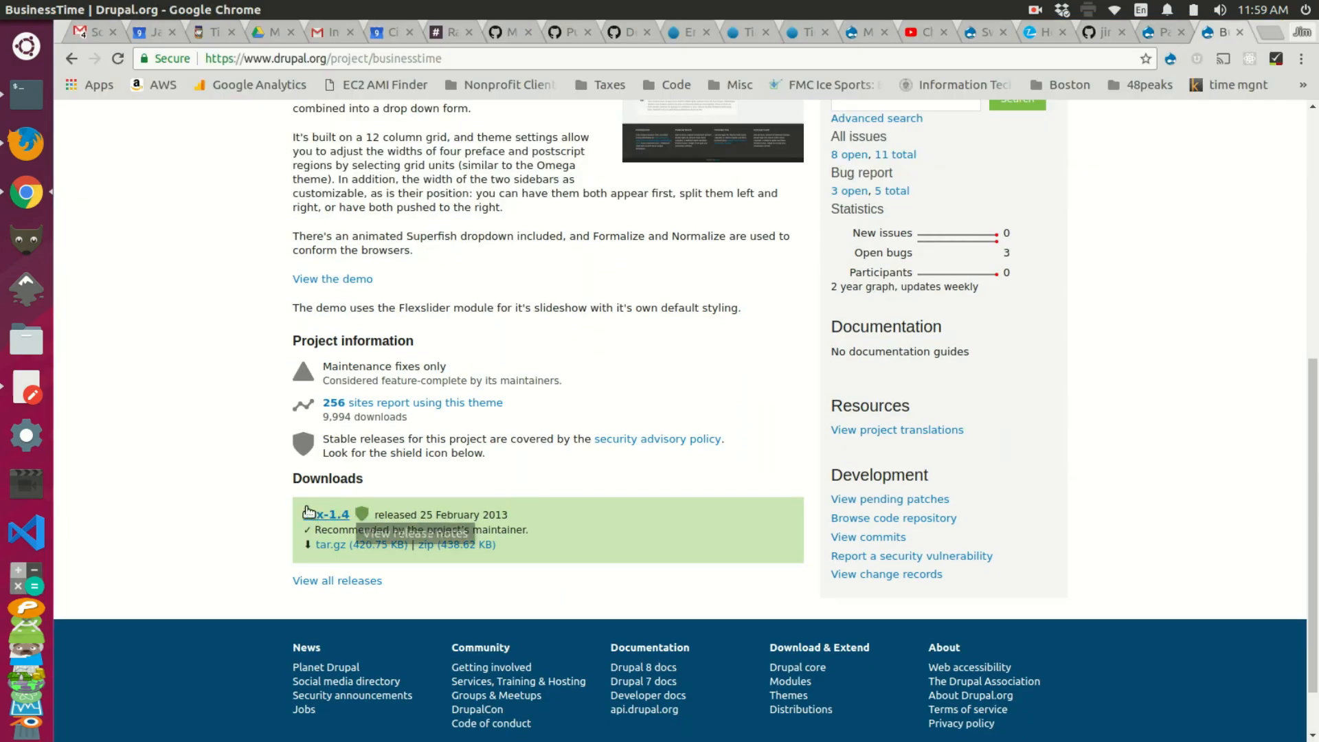
left_click(73, 59)
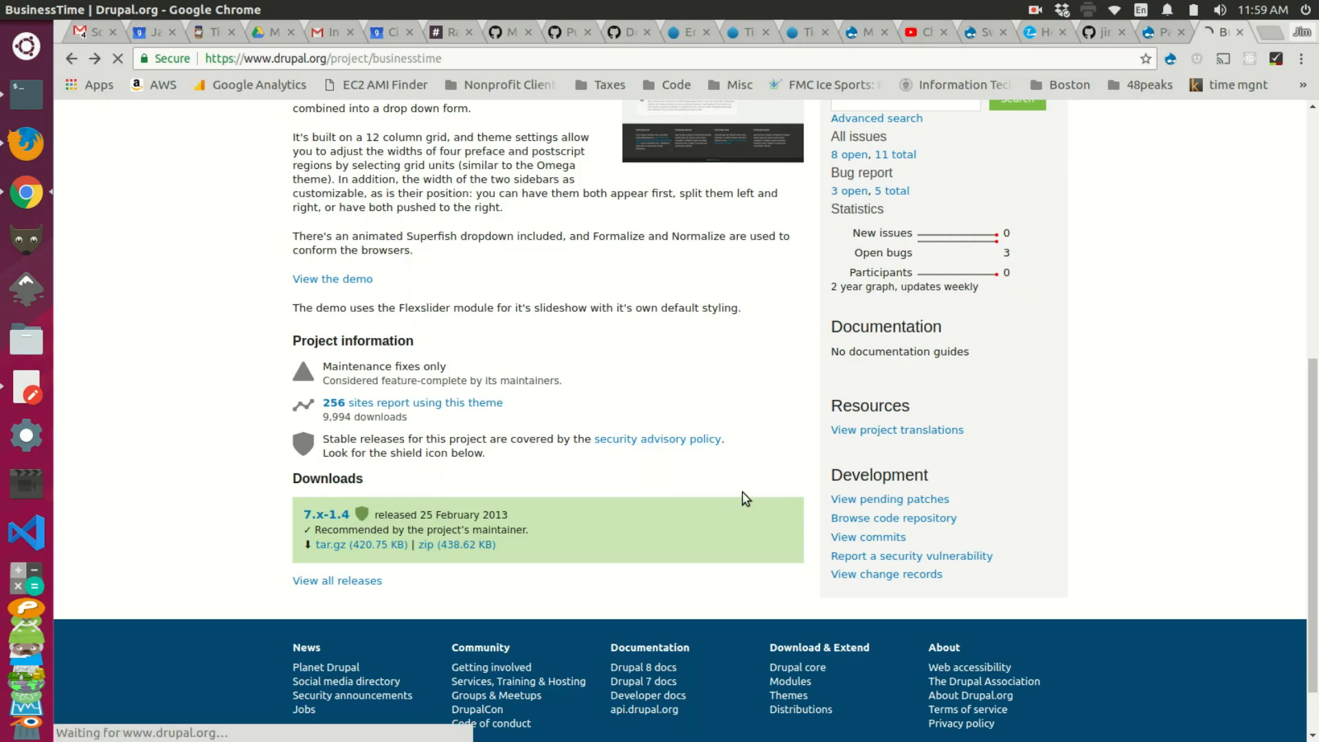
scroll(559, 294, "up", 9)
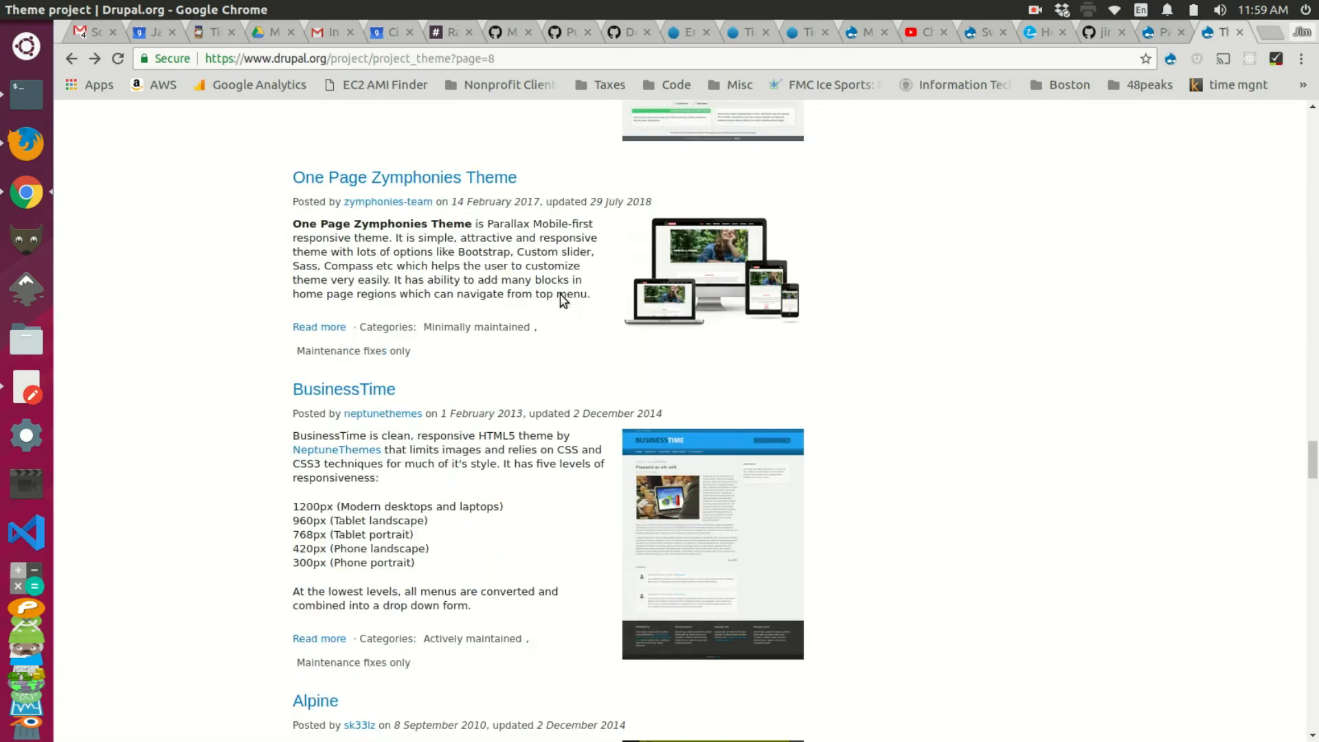
scroll(559, 295, "up", 8)
scroll(555, 313, "down", 17)
scroll(556, 311, "up", 14)
scroll(558, 317, "up", 6)
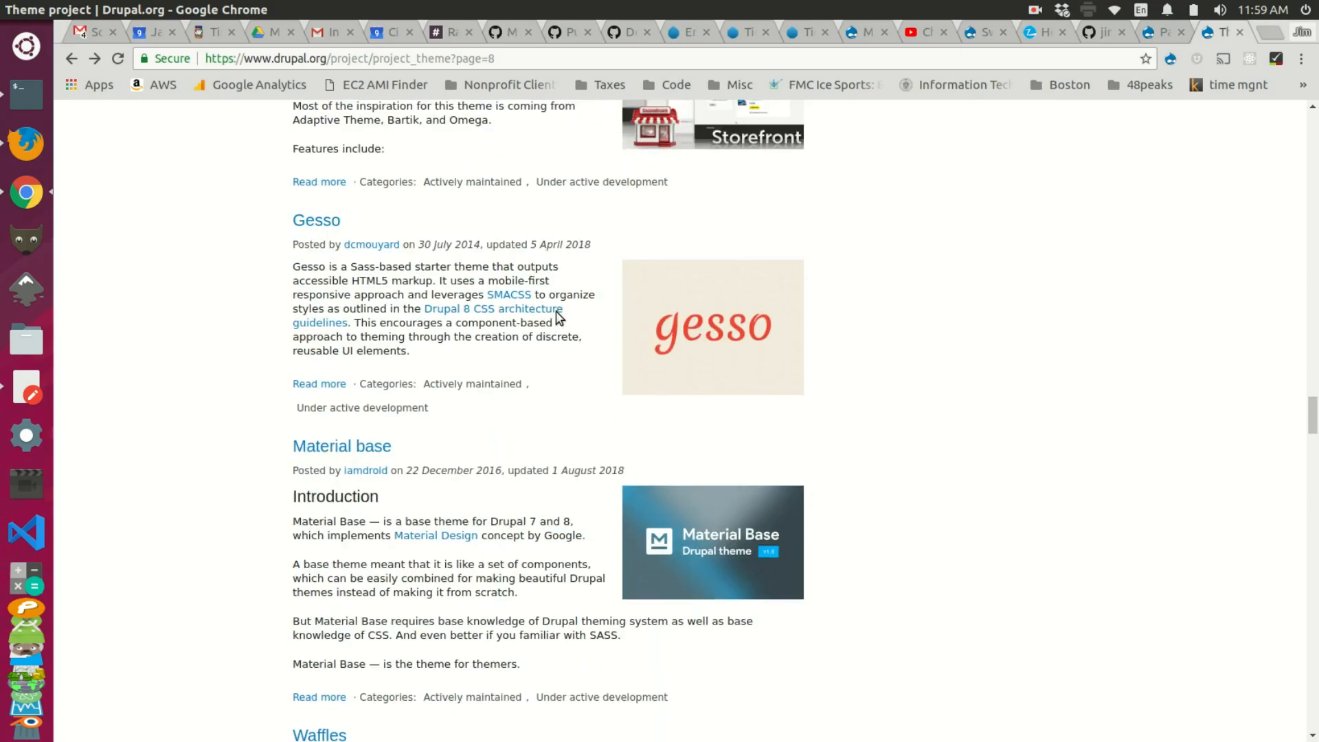
scroll(558, 313, "down", 3)
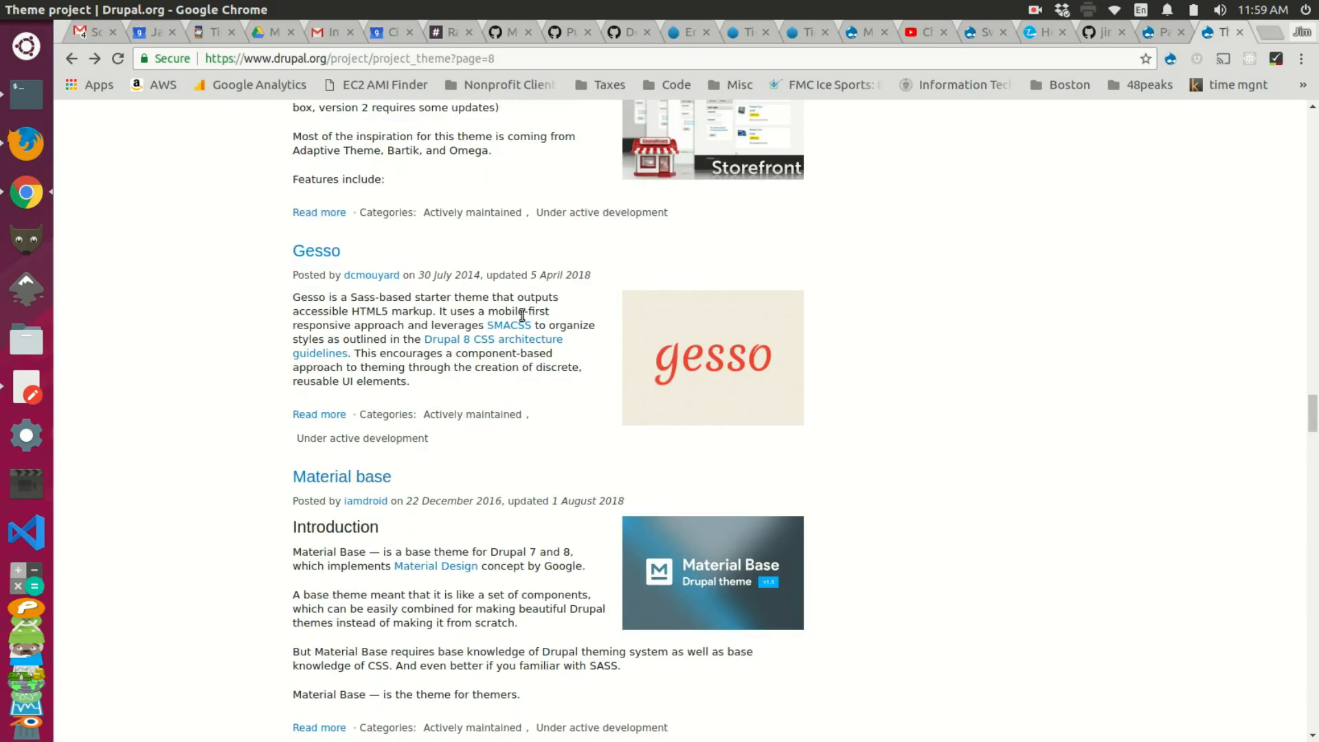
left_click(323, 252)
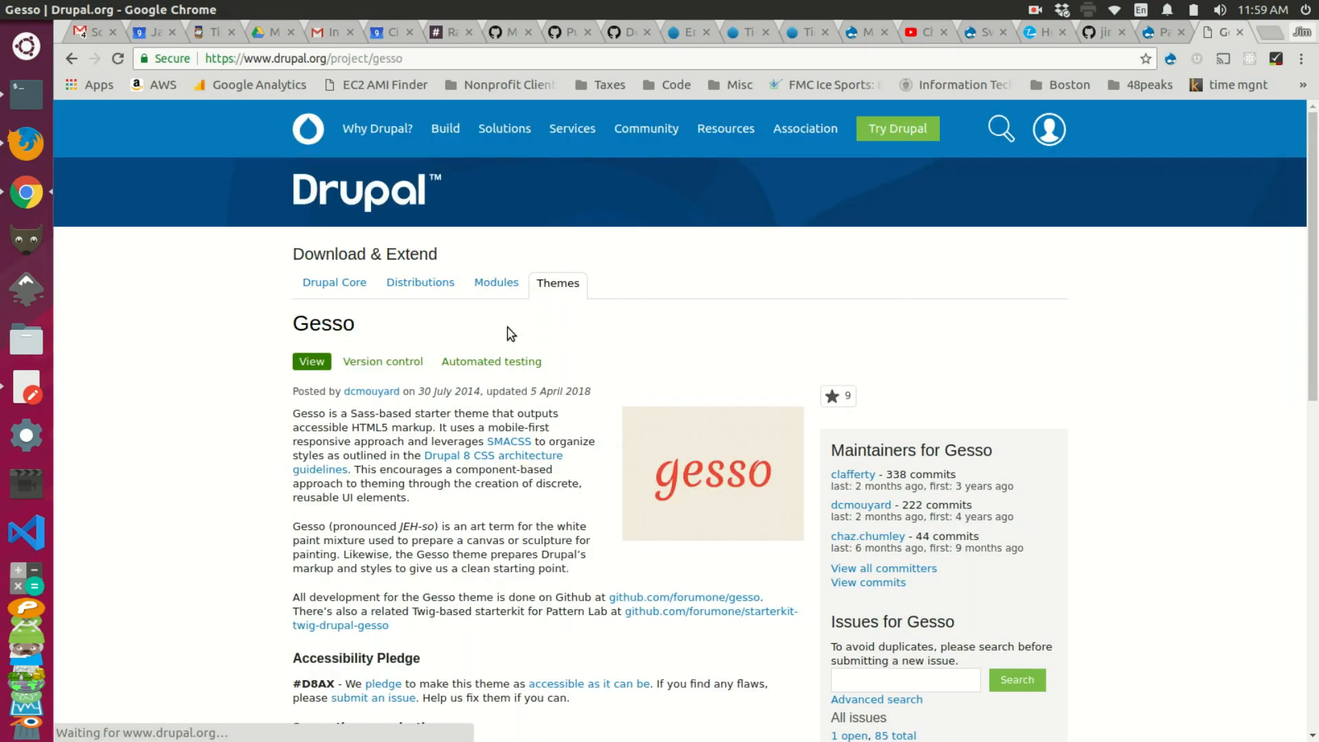
scroll(509, 333, "down", 7)
scroll(554, 389, "up", 8)
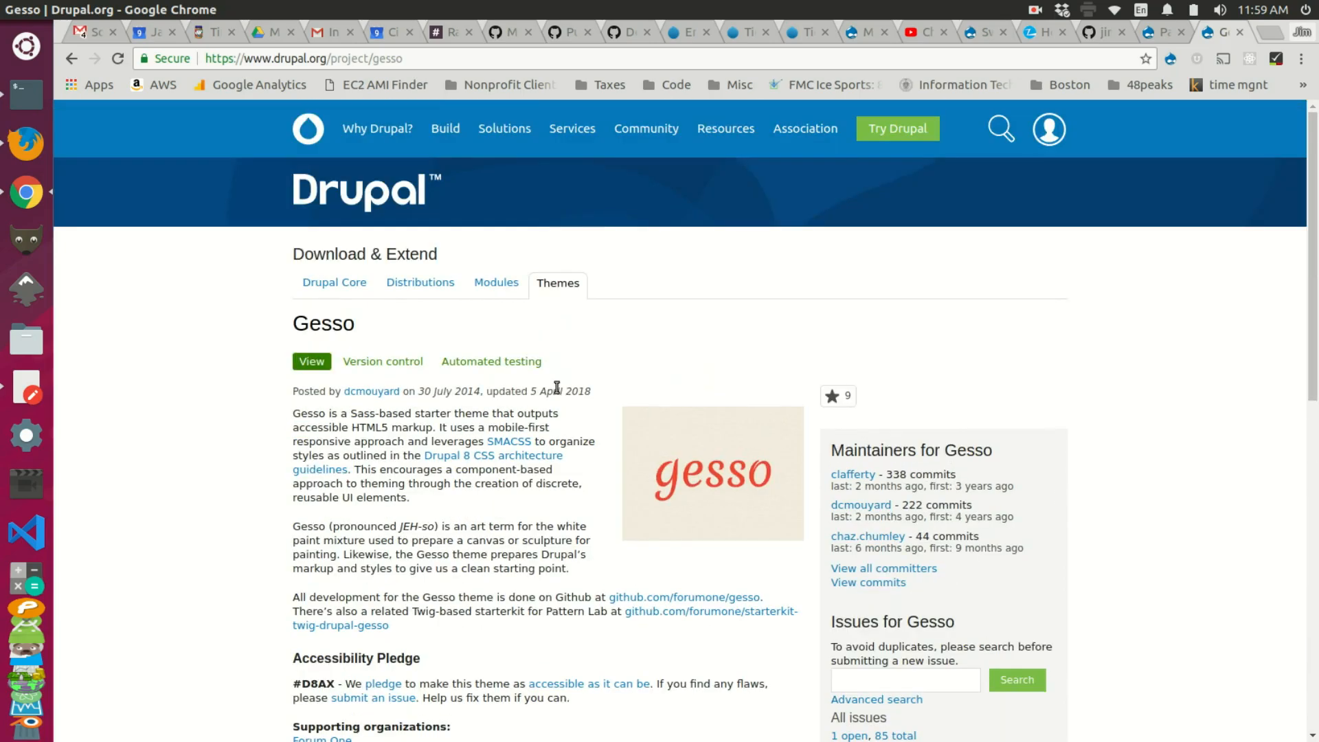
left_click_drag(404, 59, 381, 59)
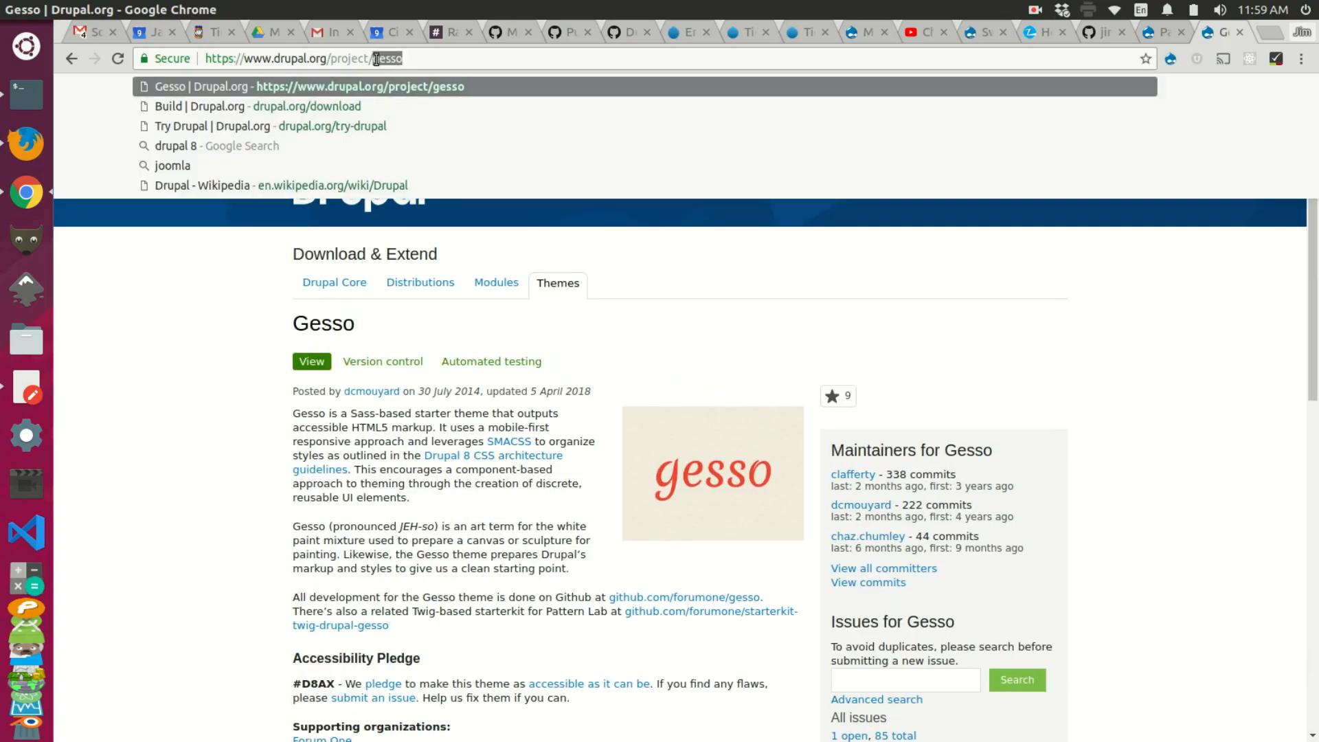
Step: Run lando drush en gesso -y, downloading Gesso 8.x-2.0 and enabling it
key("alt+Tab")
key("Up")
key("Left")
key("Left")
key("Left")
key("BackSpace")
key("BackSpace")
key("BackSpace")
key("BackSpace")
key("BackSpace")
key("BackSpace")
key("BackSpace")
key("BackSpace")
key("BackSpace")
key("BackSpace")
key("BackSpace")
key("BackSpace")
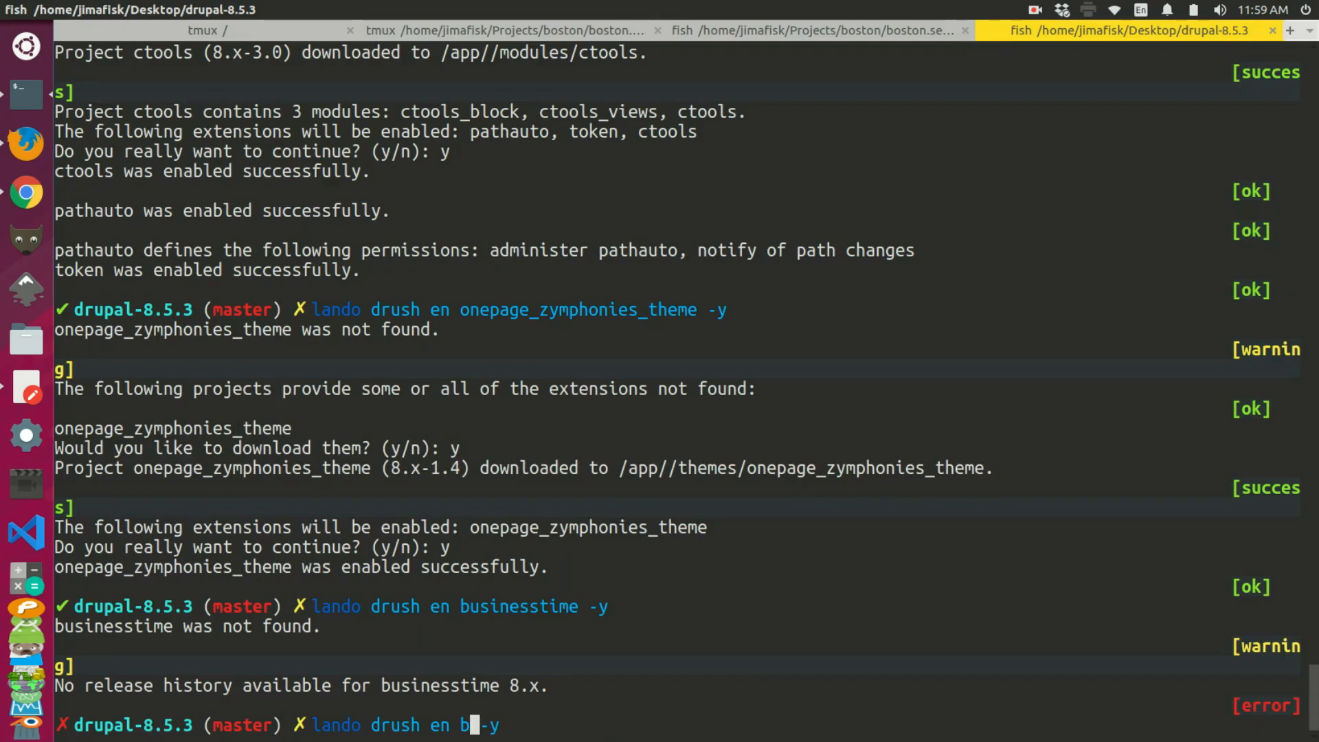
type("gesso")
key("Return")
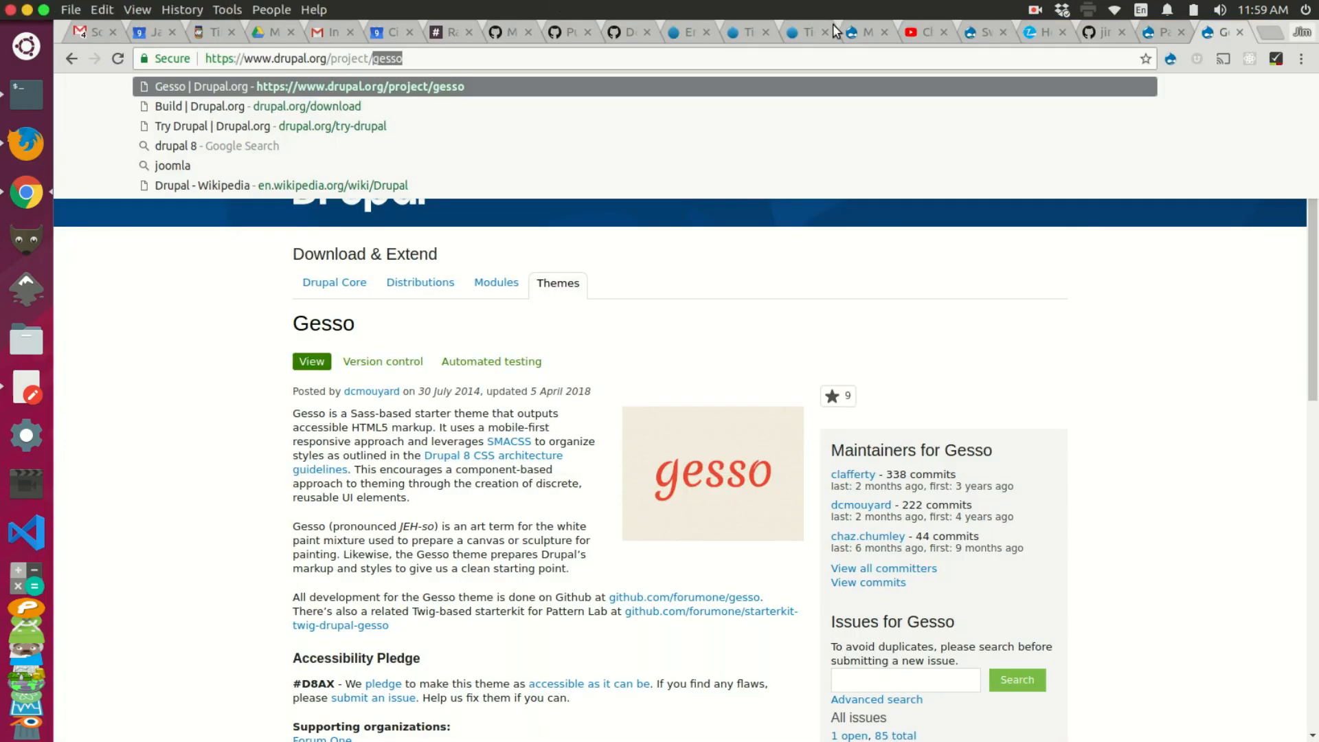
Step: Reload the Switch page theme settings and add a new rule with the /subsite2/* path
left_click(981, 35)
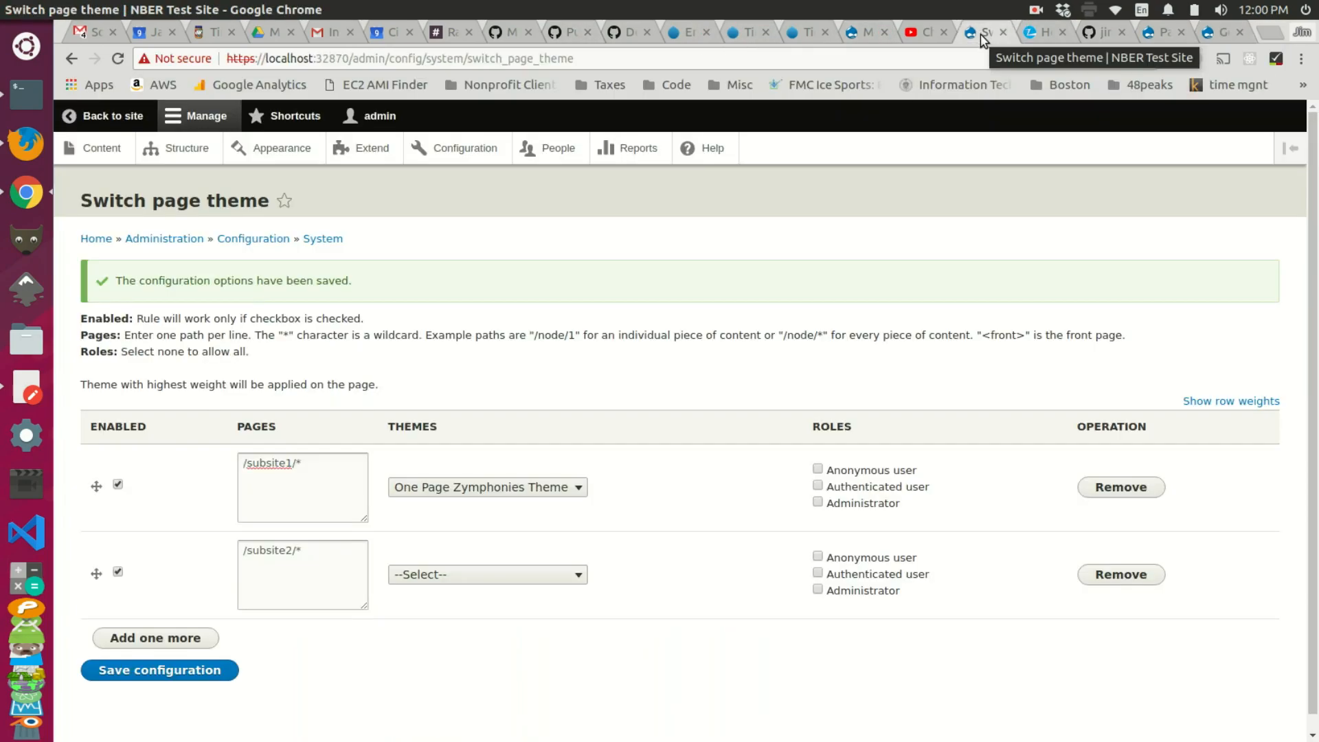
left_click_drag(316, 555, 234, 545)
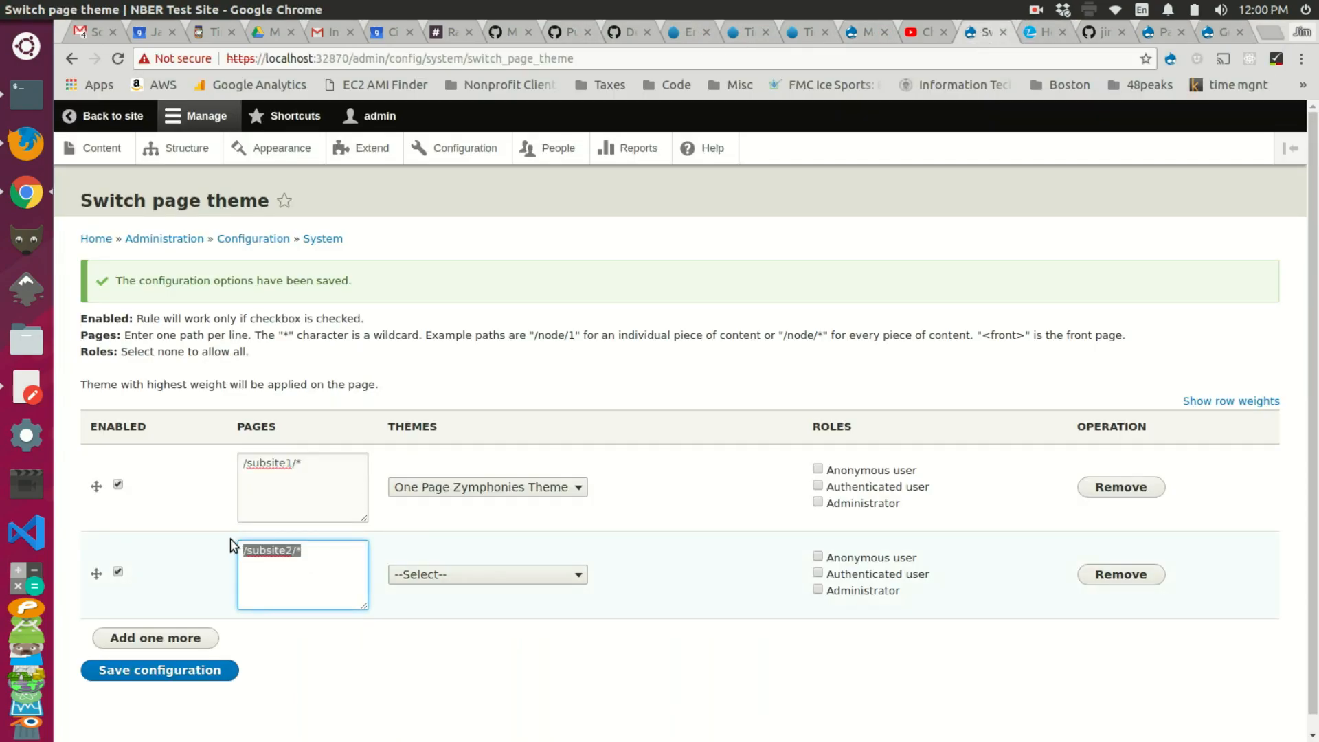
key("ctrl+r")
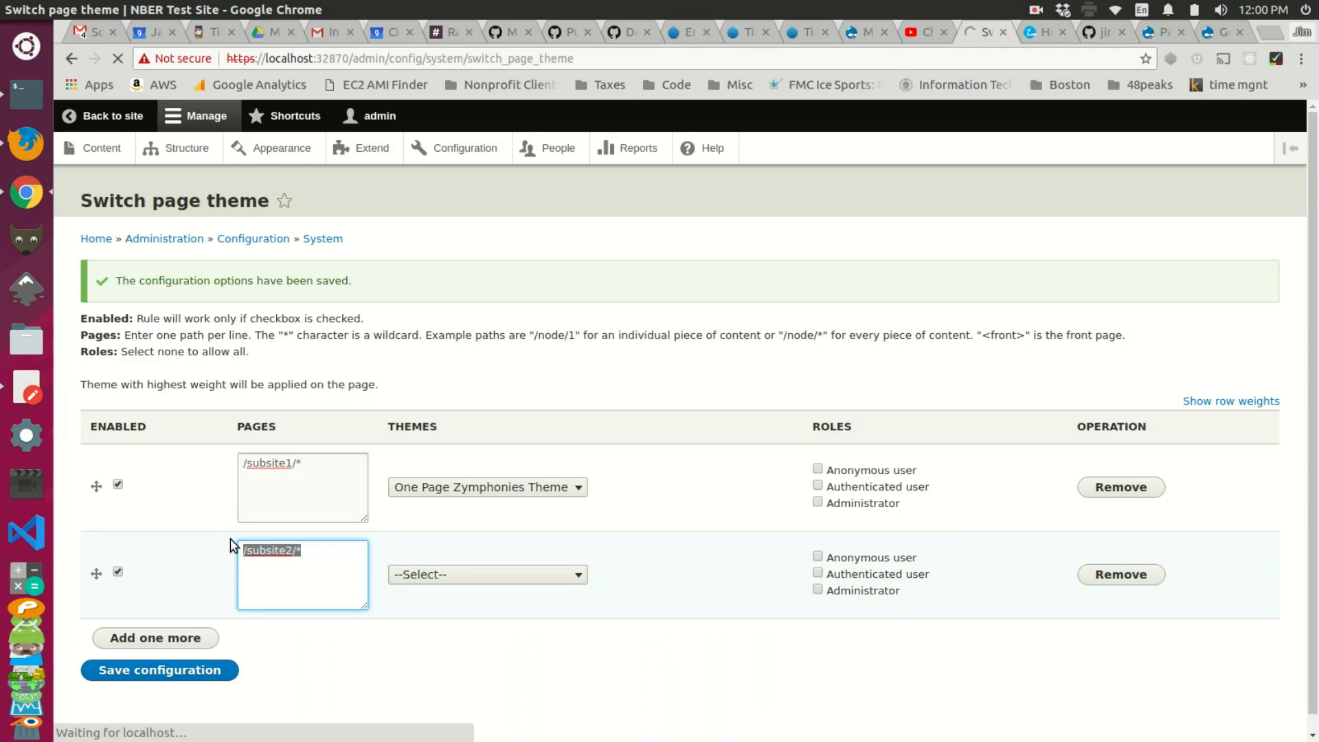
left_click(184, 506)
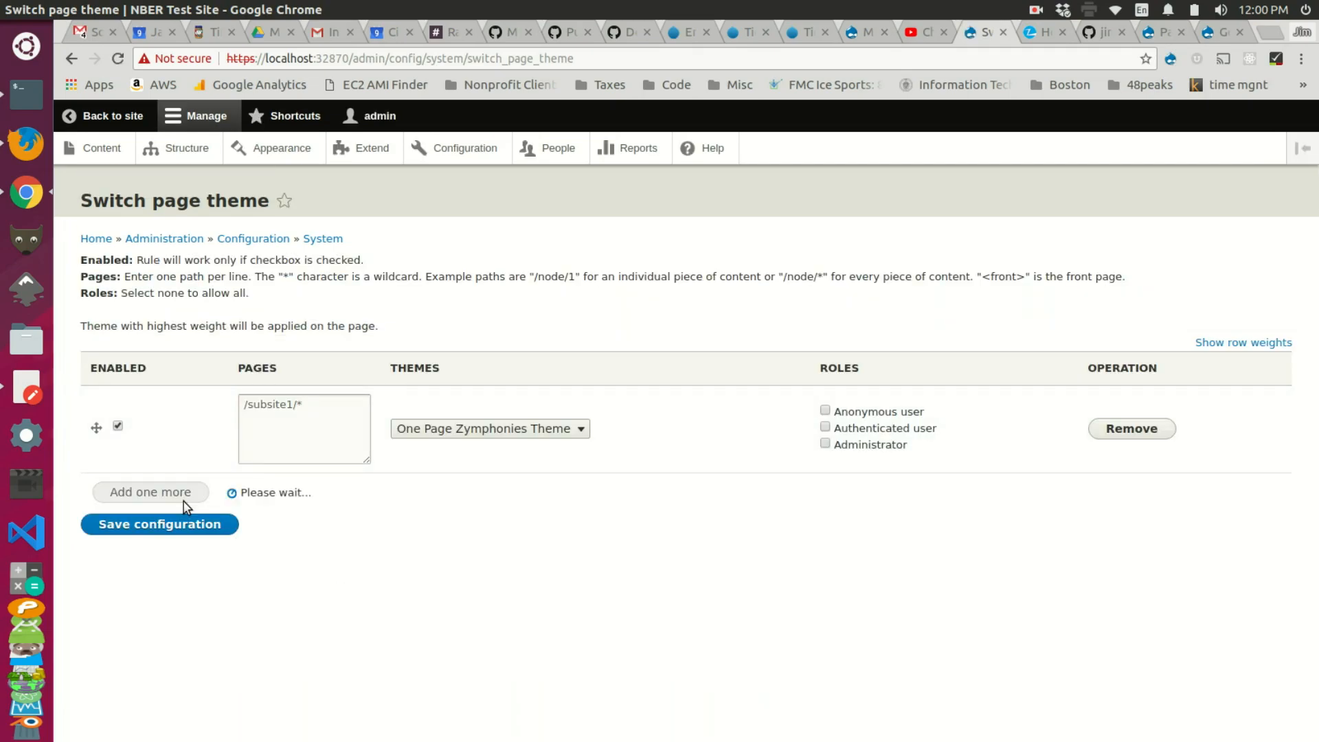
left_click(315, 515)
key("ctrl+v")
Step: Assign Gesso to the /subsite2/* rule, enable and save it, then go back to the site
left_click(424, 516)
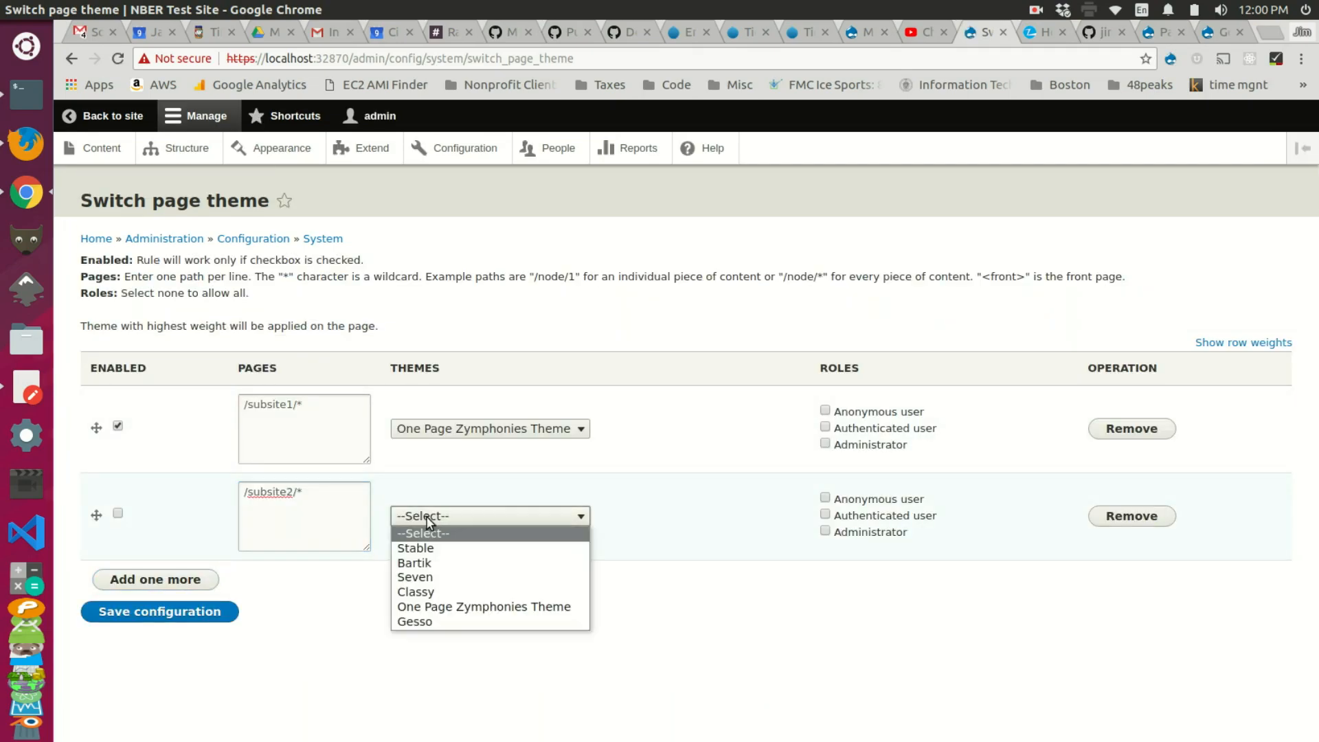
left_click(448, 620)
left_click(118, 514)
left_click(179, 618)
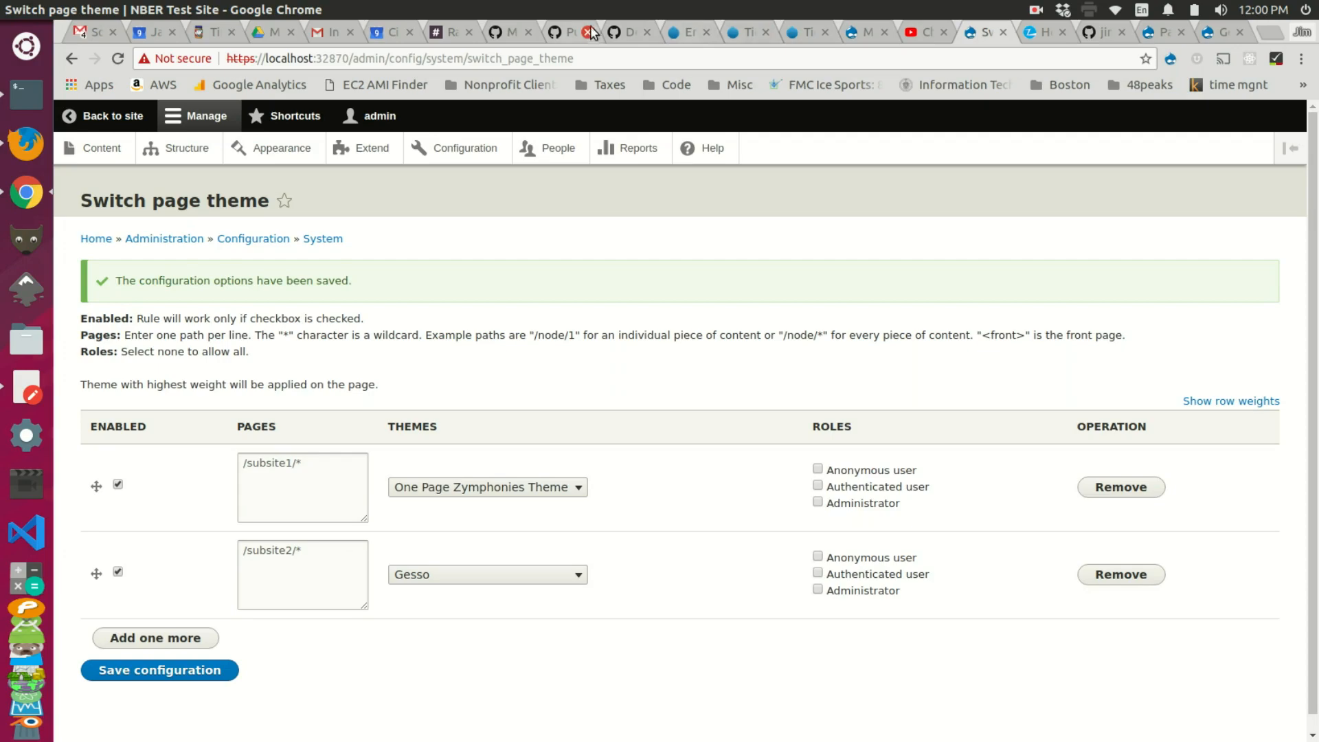
left_click(869, 36)
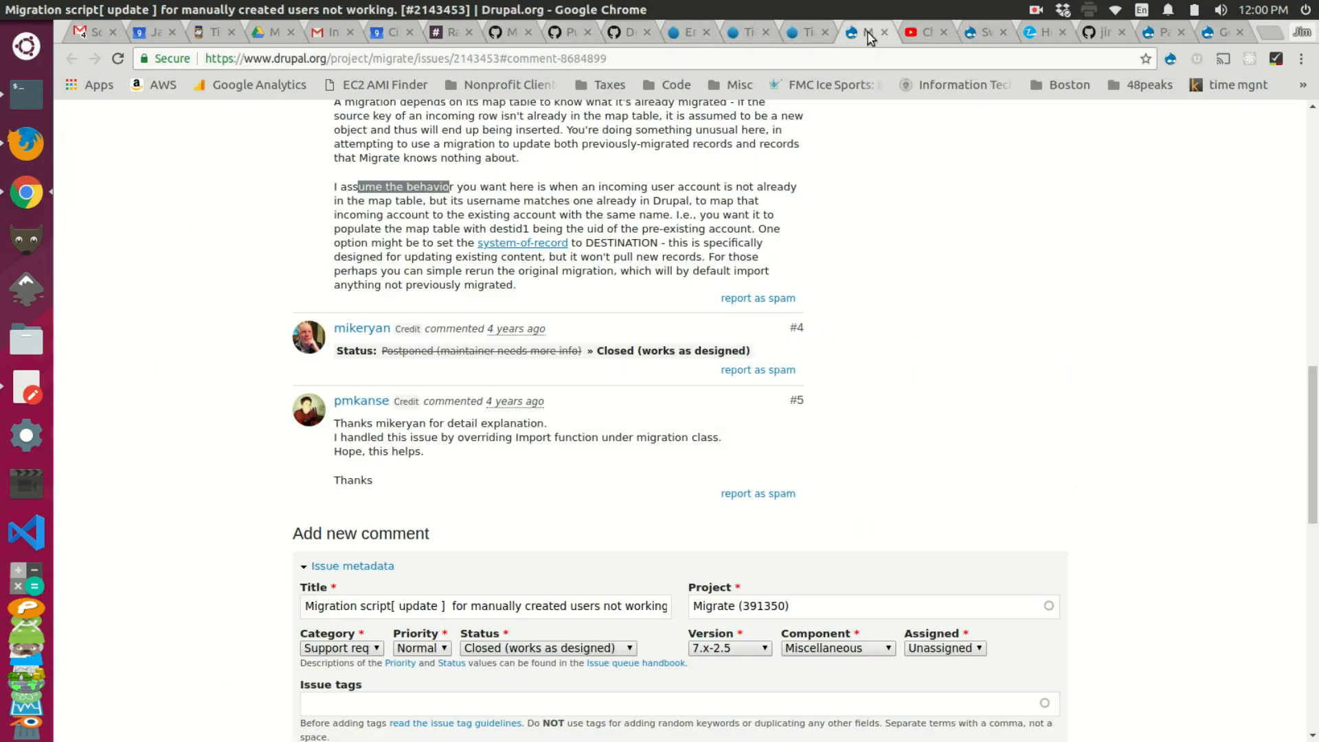
left_click(974, 34)
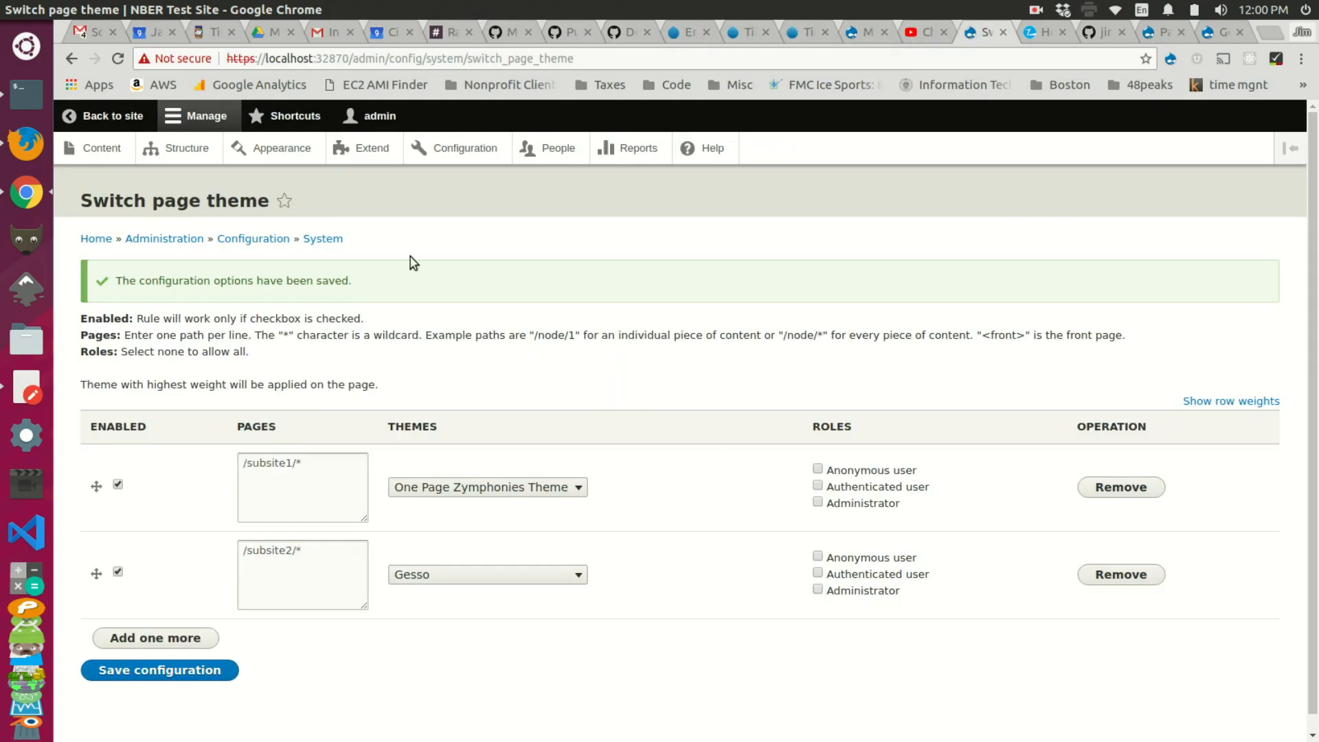
left_click(120, 117)
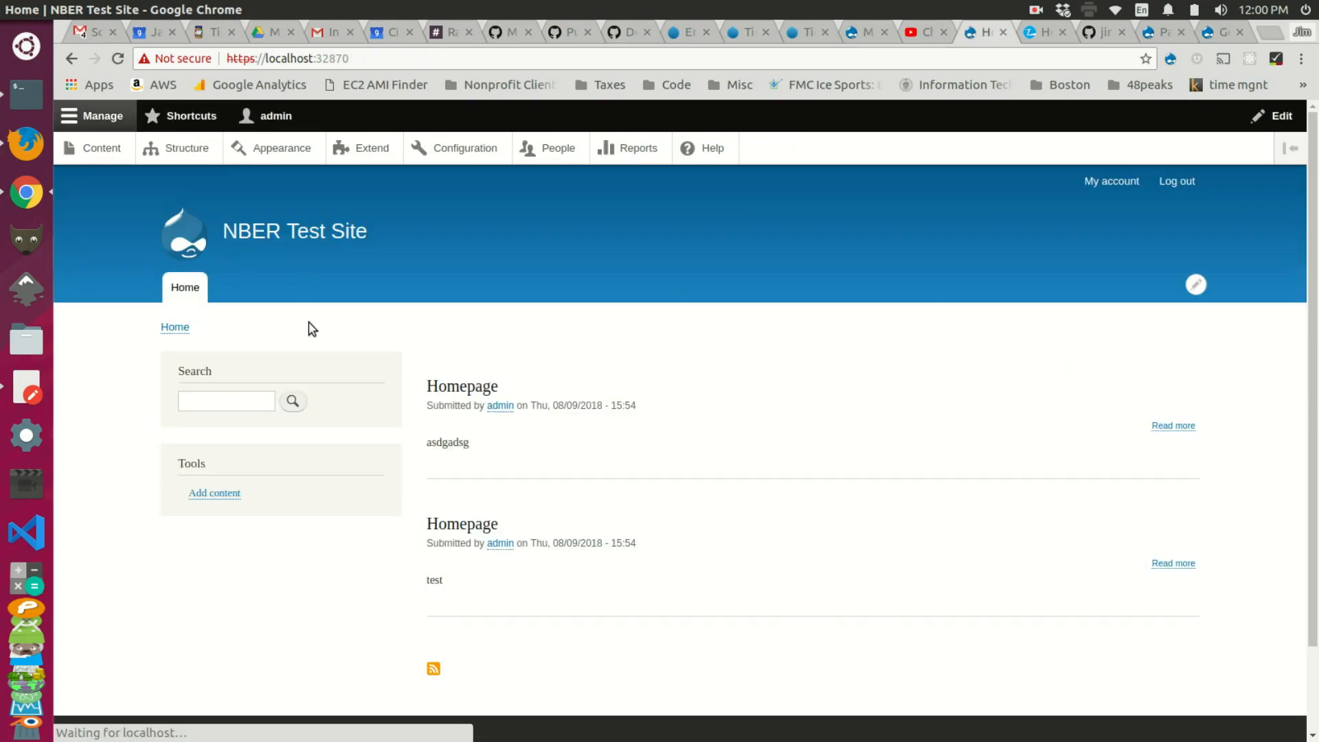
middle_click(442, 390)
left_click(988, 34)
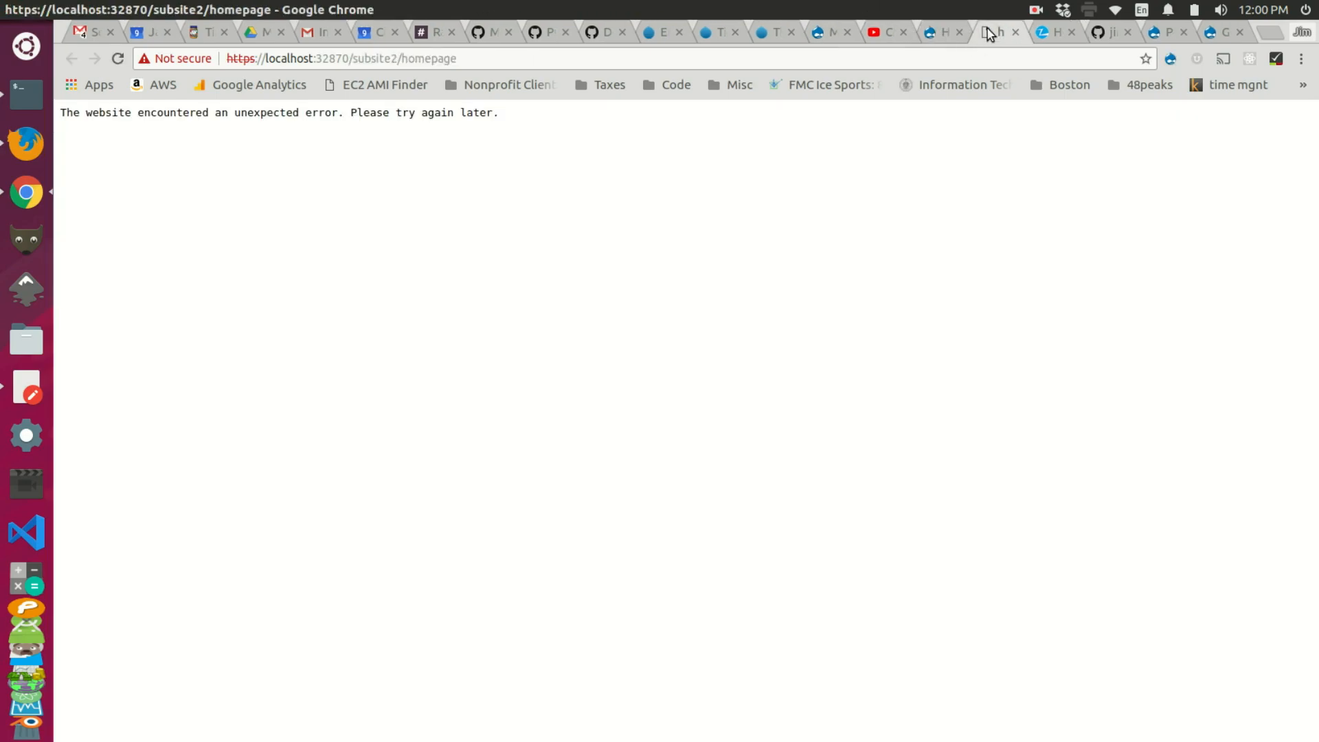
left_click(933, 32)
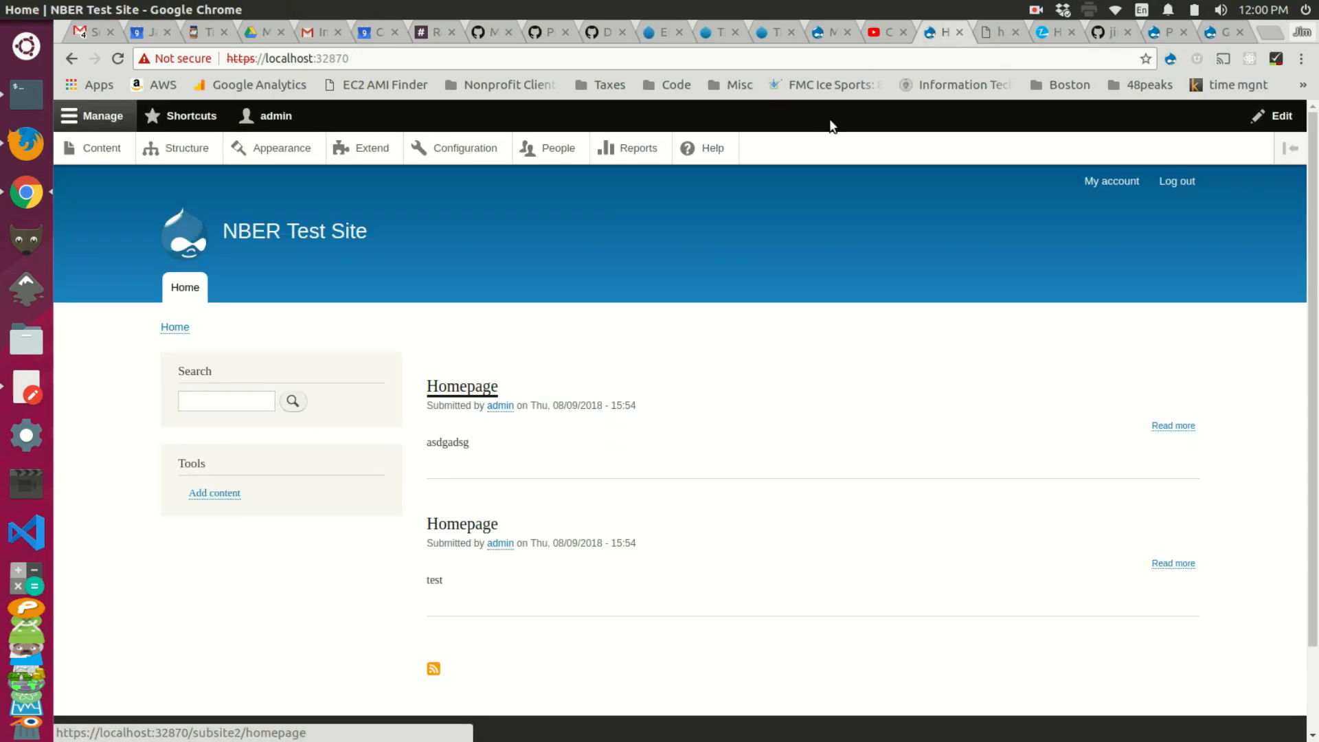
left_click(992, 32)
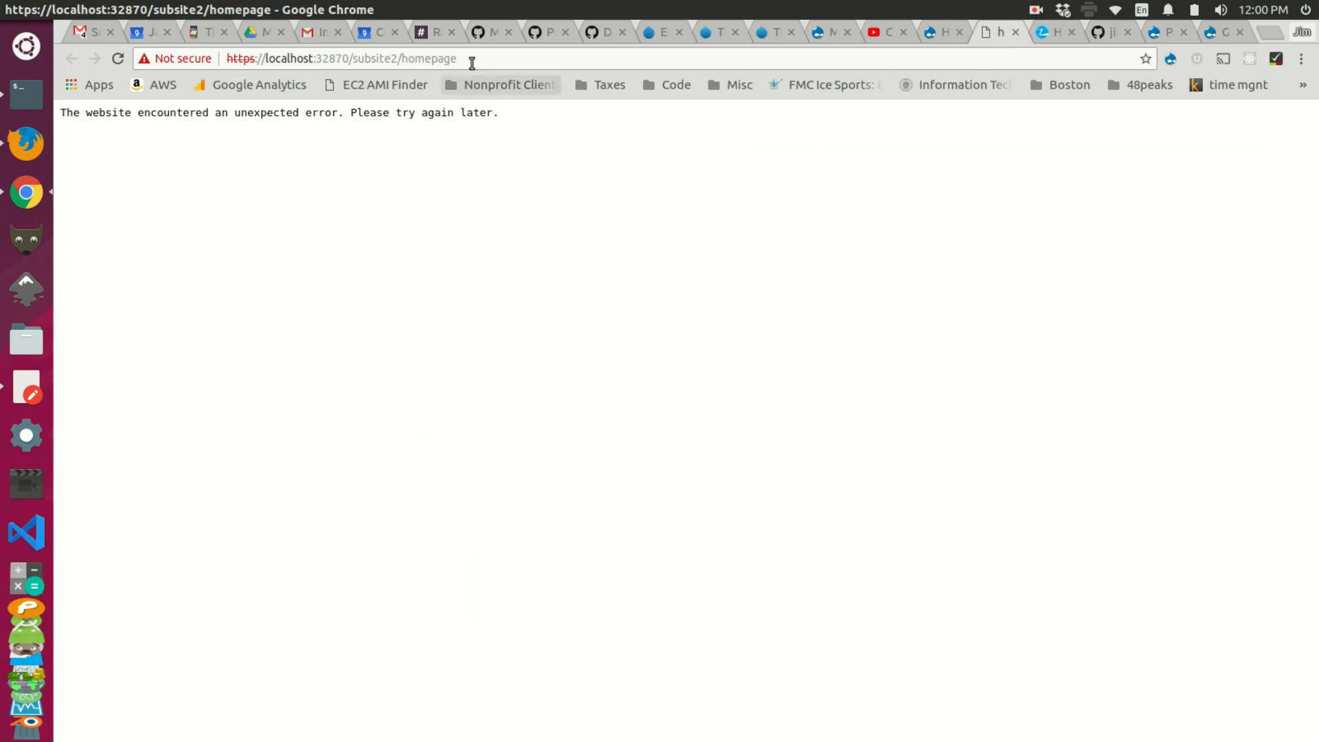
left_click_drag(470, 58, 403, 59)
key("BackSpace")
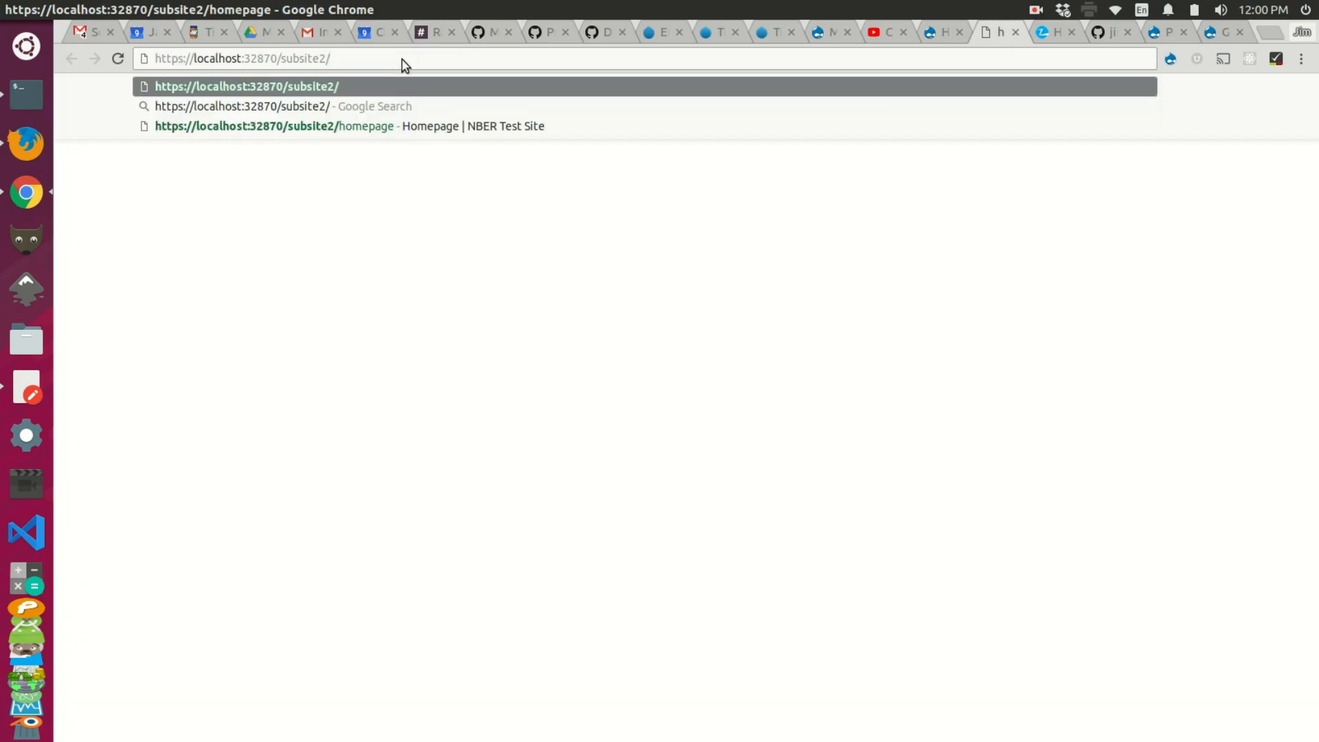
key("BackSpace")
key("BackSpace")
key("BackSpace")
key("BackSpace")
key("BackSpace")
key("BackSpace")
key("BackSpace")
key("BackSpace")
key("BackSpace")
key("Return")
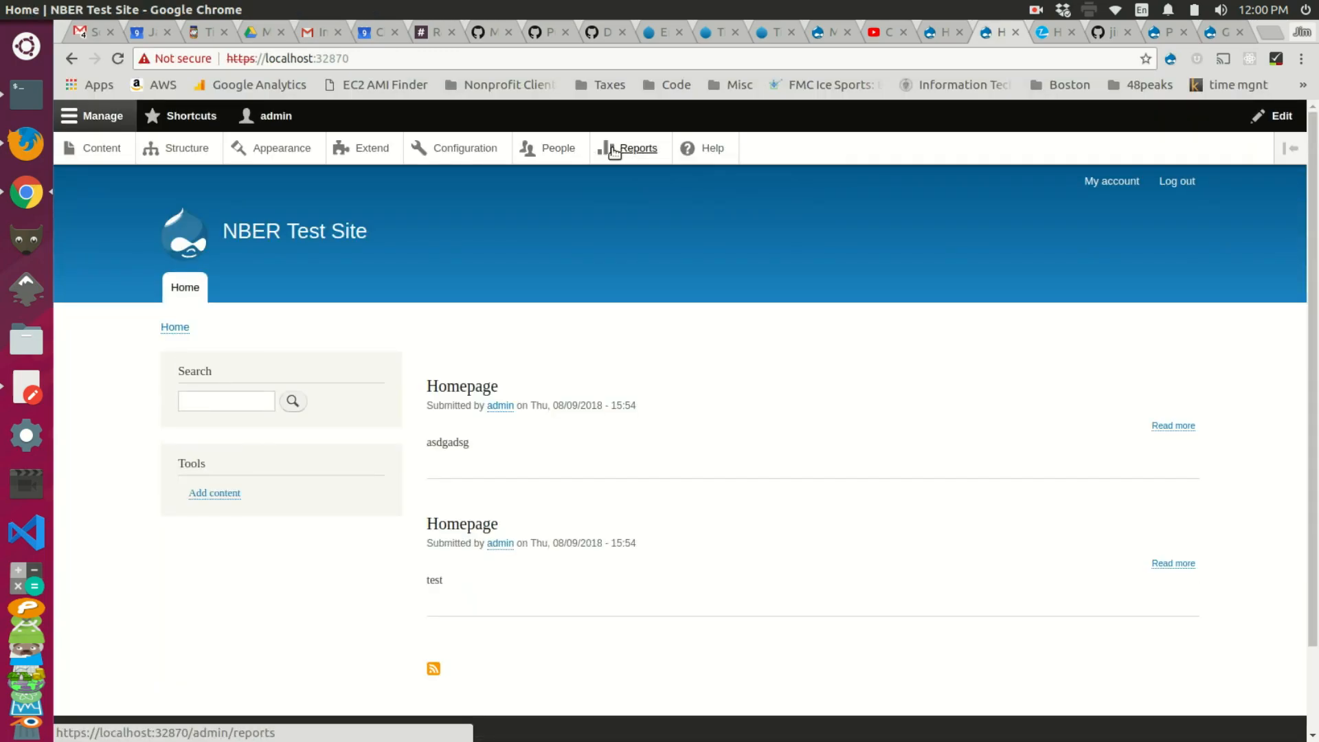
Step: Set the subsite2 rule's theme to Seven, save, and view the Homepage article in a new tab
left_click(483, 151)
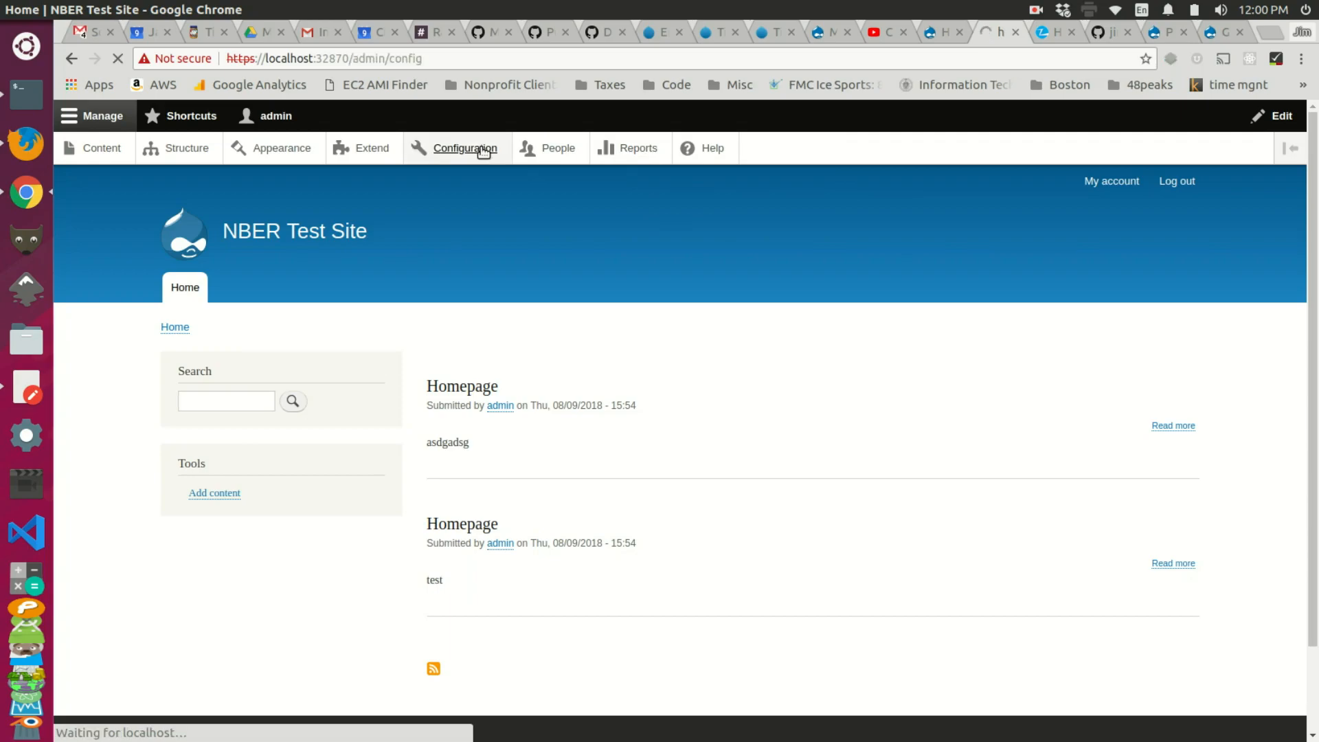
scroll(698, 377, "down", 5)
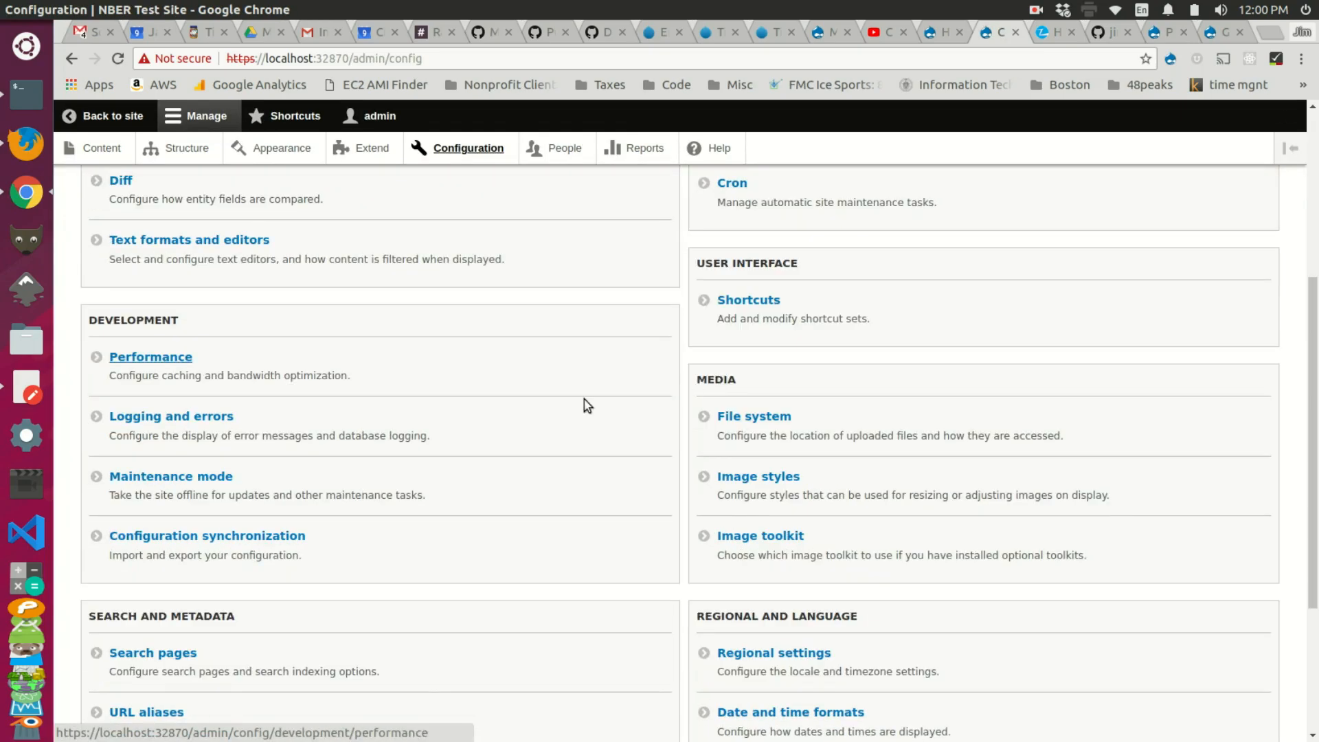
scroll(543, 409, "up", 5)
left_click(774, 381)
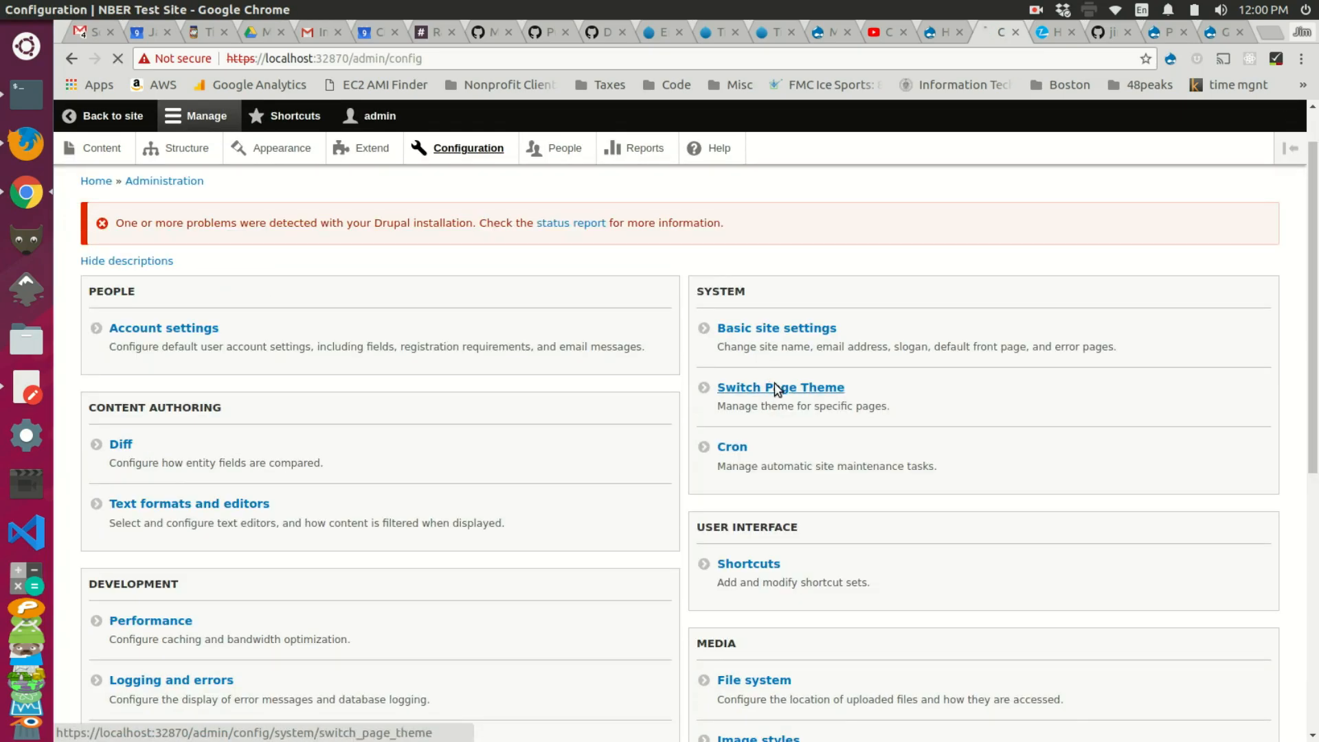
left_click(469, 525)
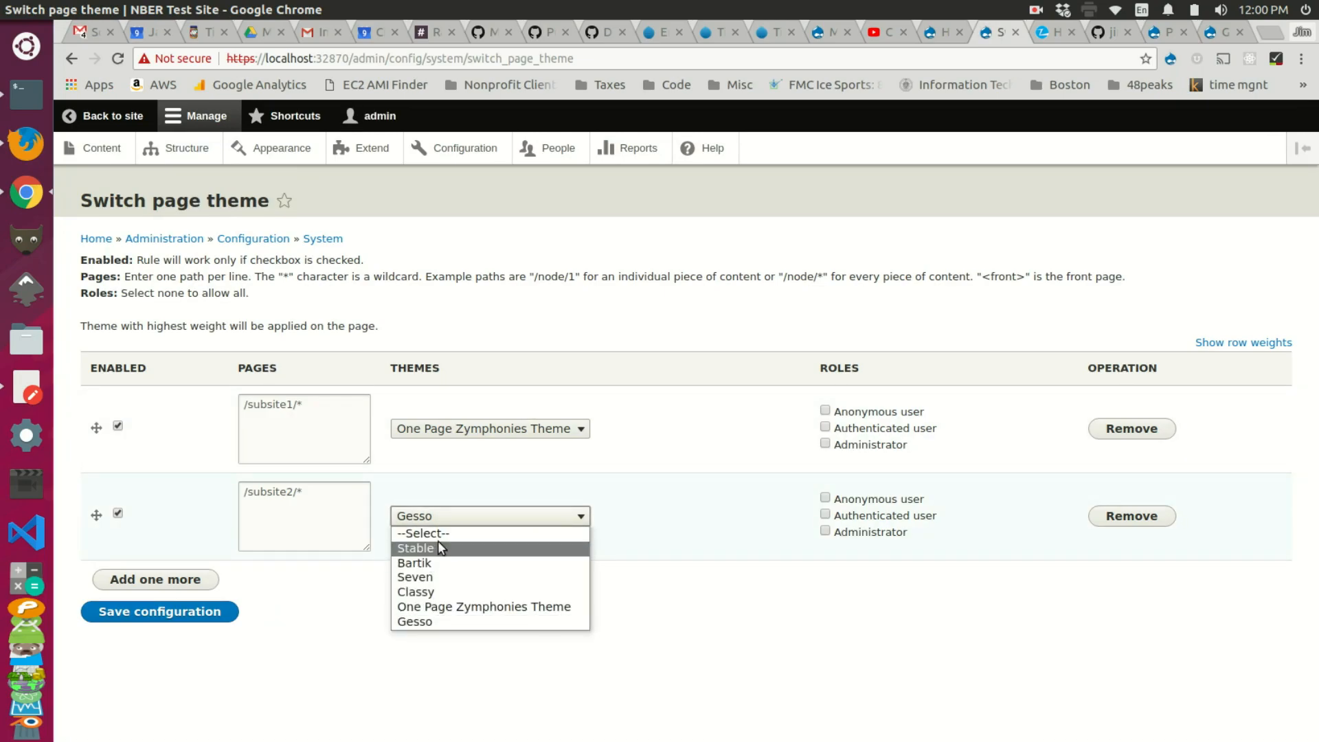
left_click(443, 577)
left_click(180, 611)
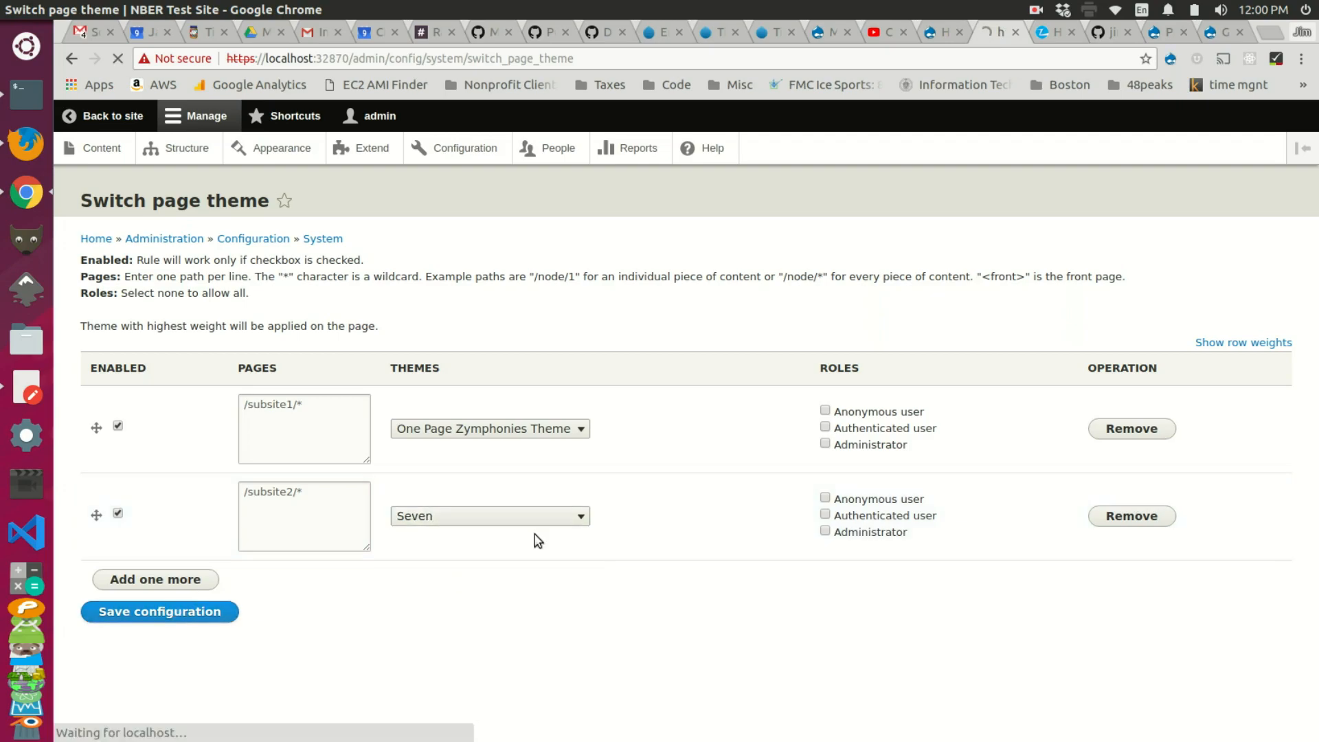
left_click(942, 32)
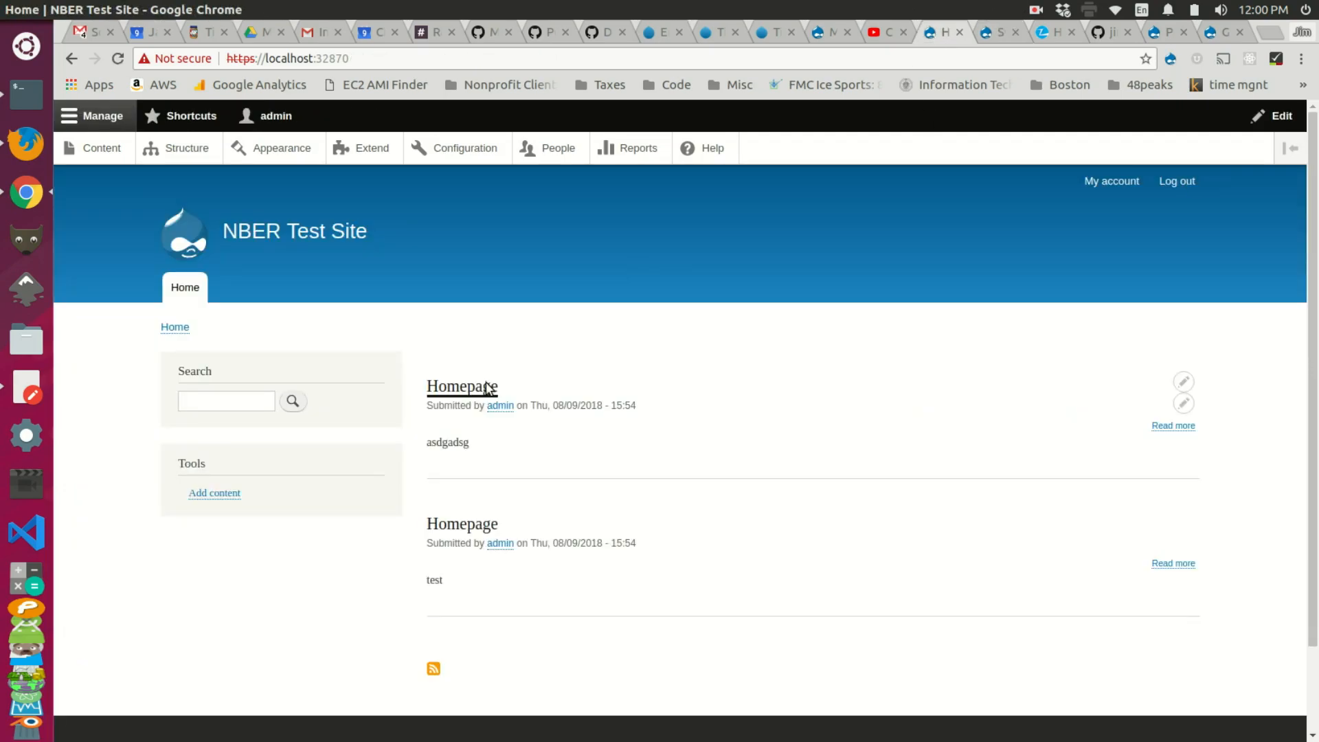
middle_click(481, 395)
left_click(945, 34)
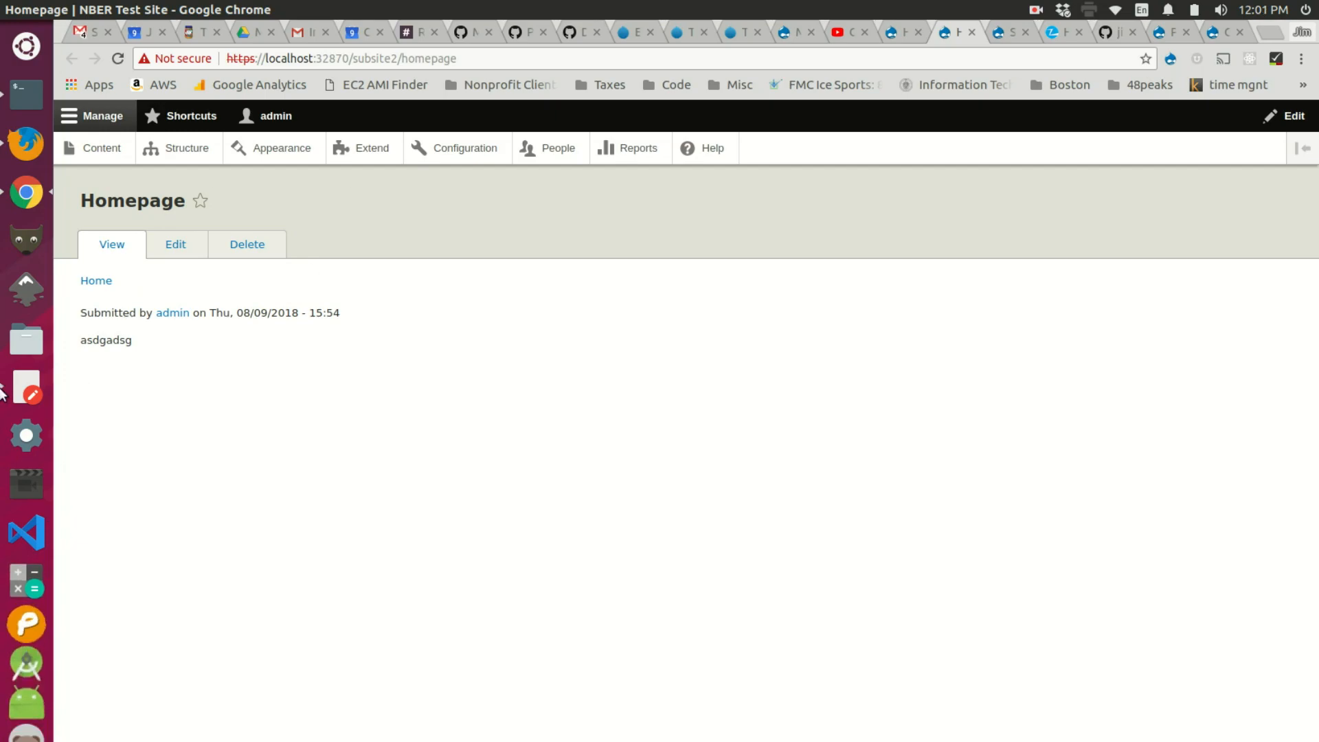
Step: Change the subsite2 rule to Classy, save it, and view the subsite2 homepage
left_click(1012, 40)
left_click(494, 583)
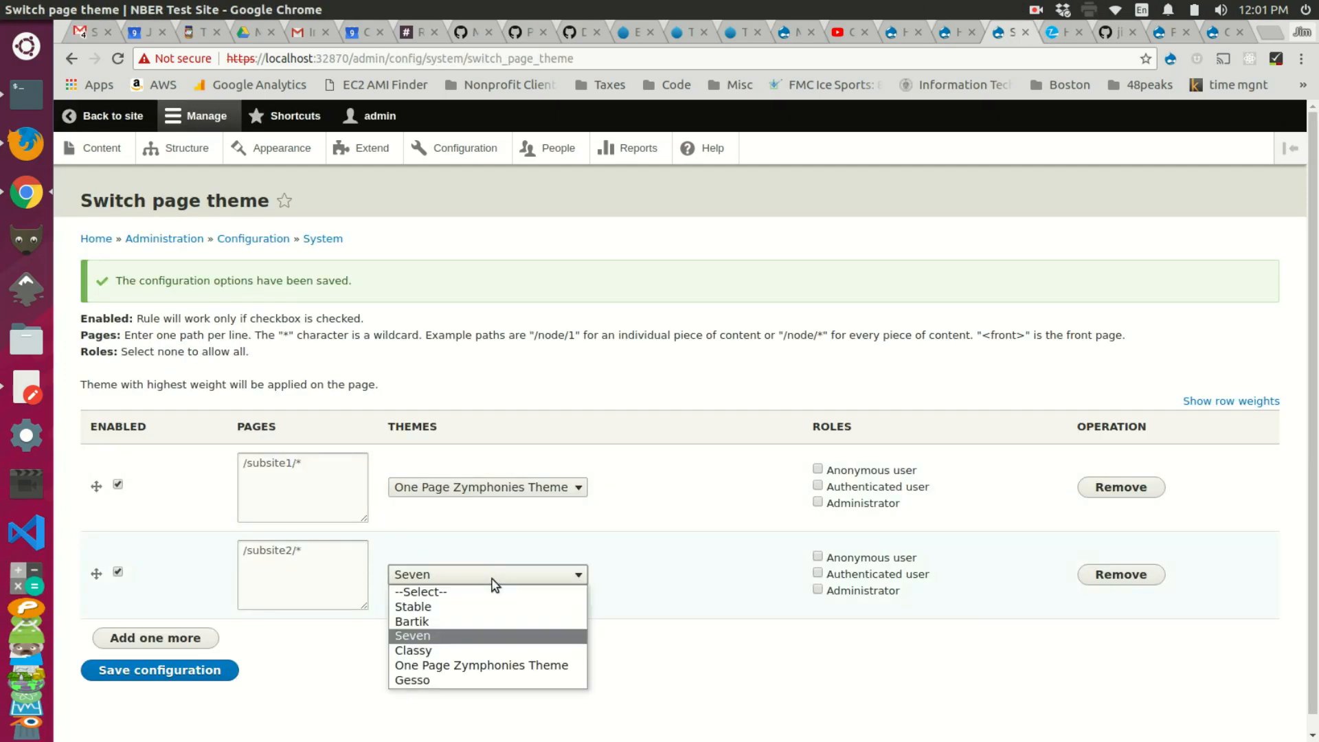
left_click(435, 651)
left_click(206, 677)
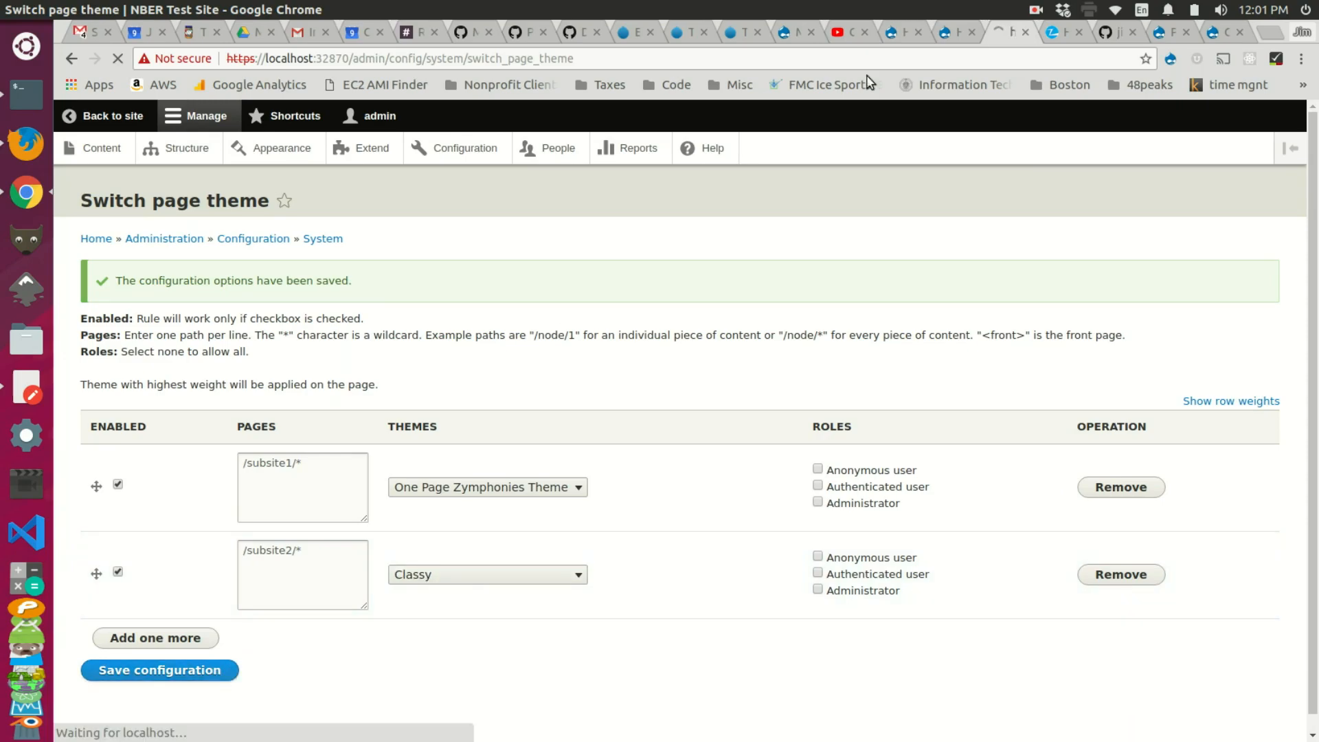
left_click(955, 29)
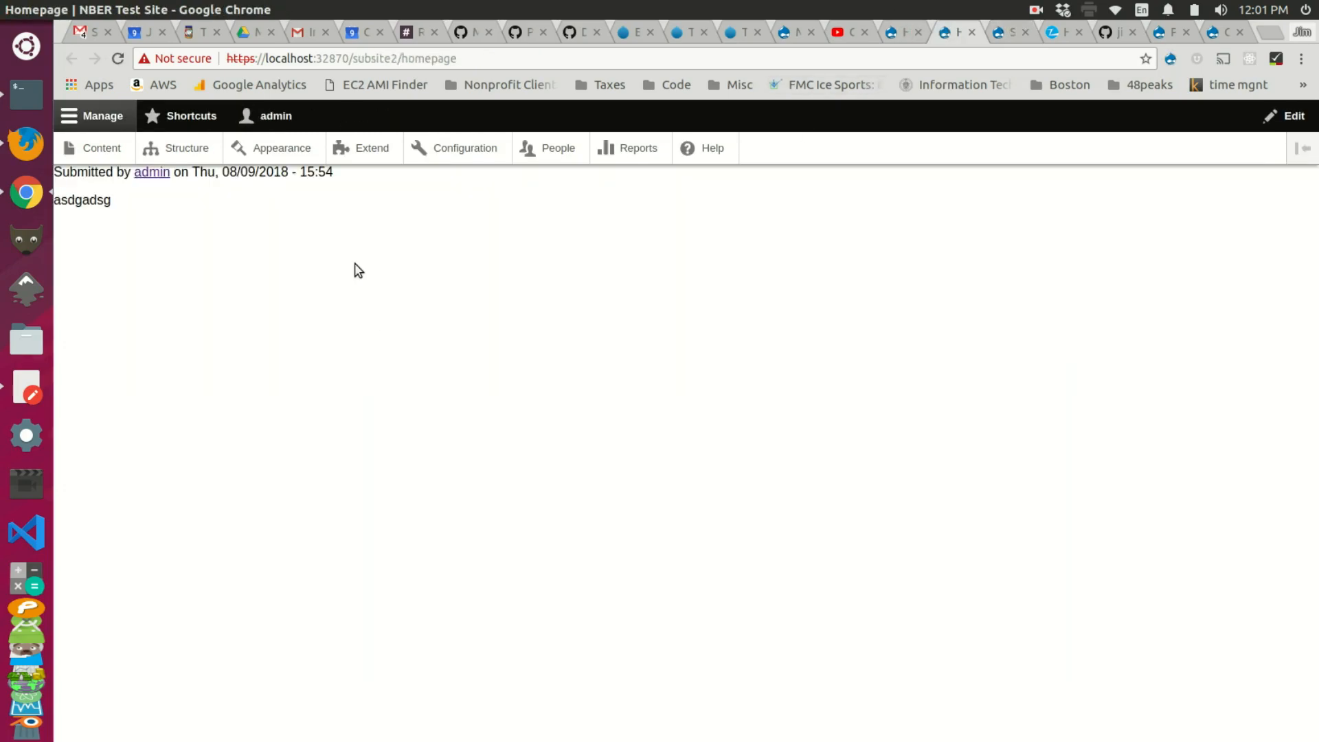
left_click(1230, 34)
Step: Open the Photographer - Drupal One Page Portfolio Theme project page and select 'photographer' in its URL
left_click(117, 58)
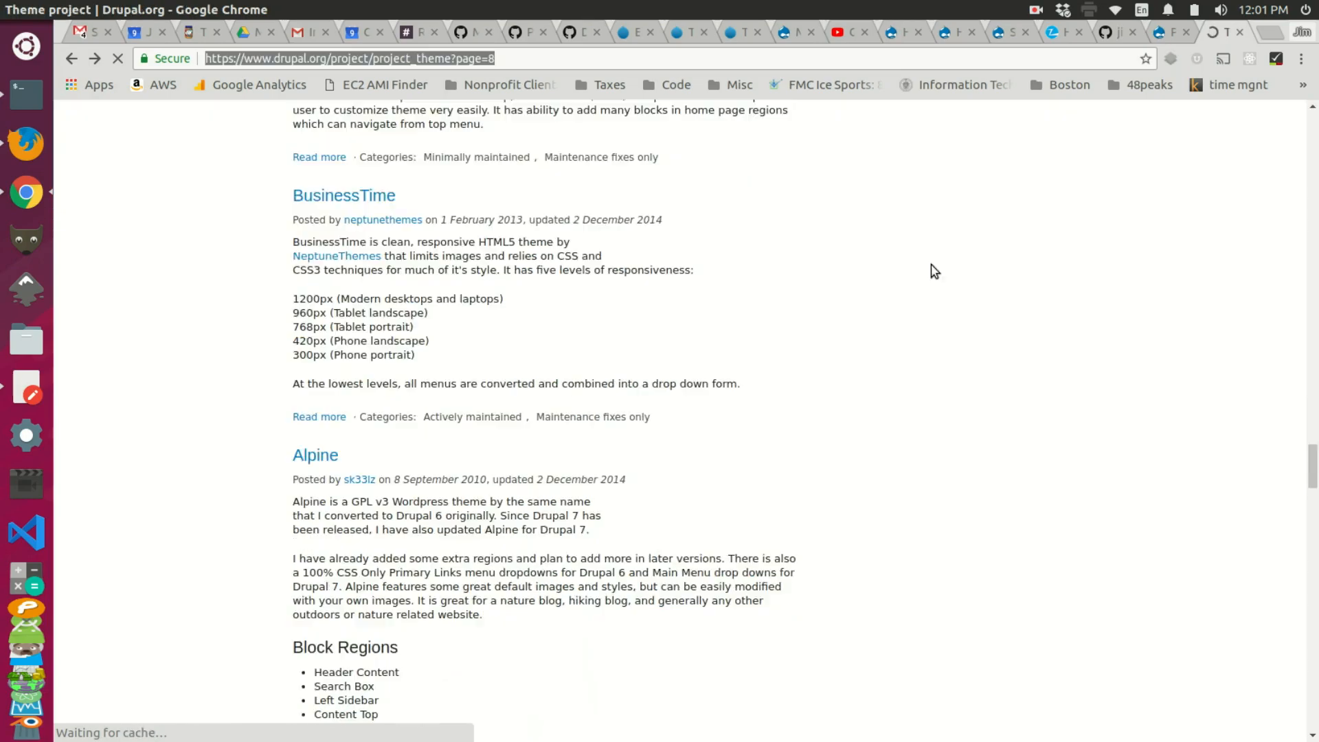
scroll(815, 359, "up", 3)
scroll(815, 359, "up", 10)
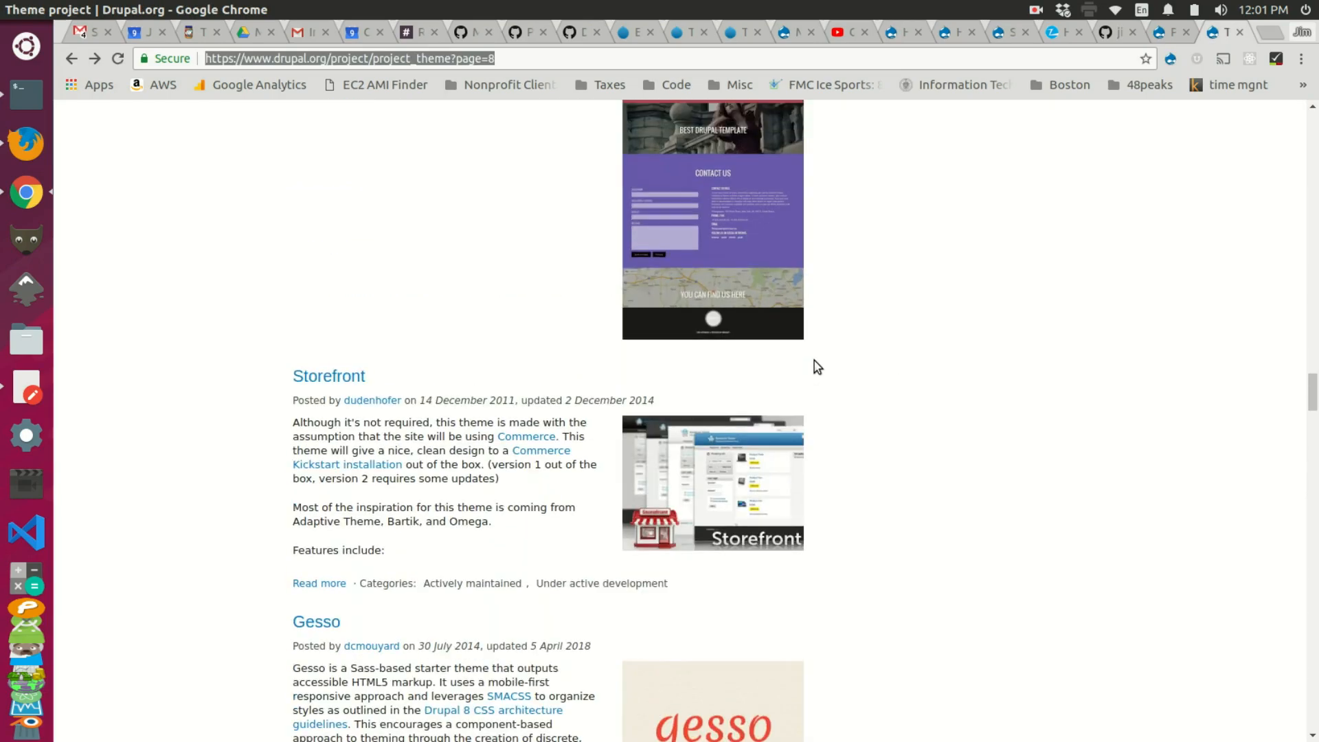
scroll(814, 361, "up", 5)
scroll(815, 361, "down", 2)
left_click(550, 371)
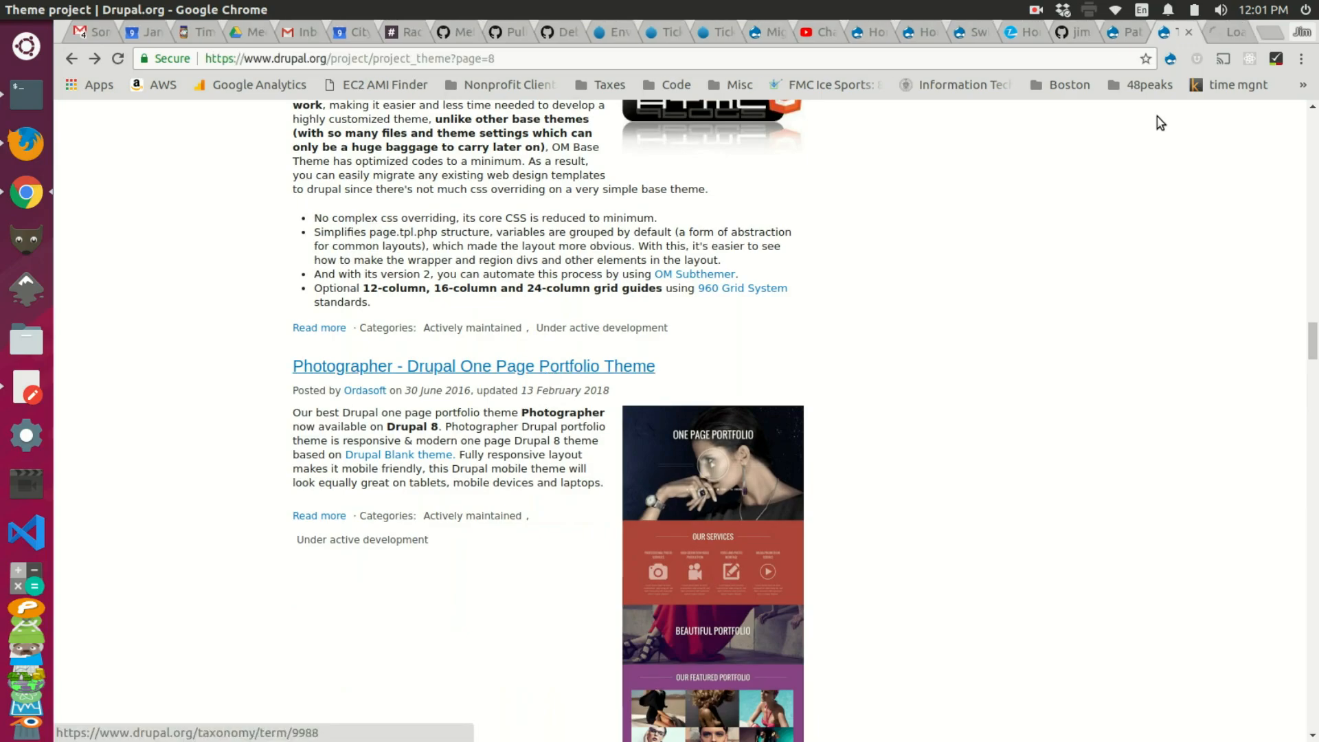
scroll(506, 278, "down", 15)
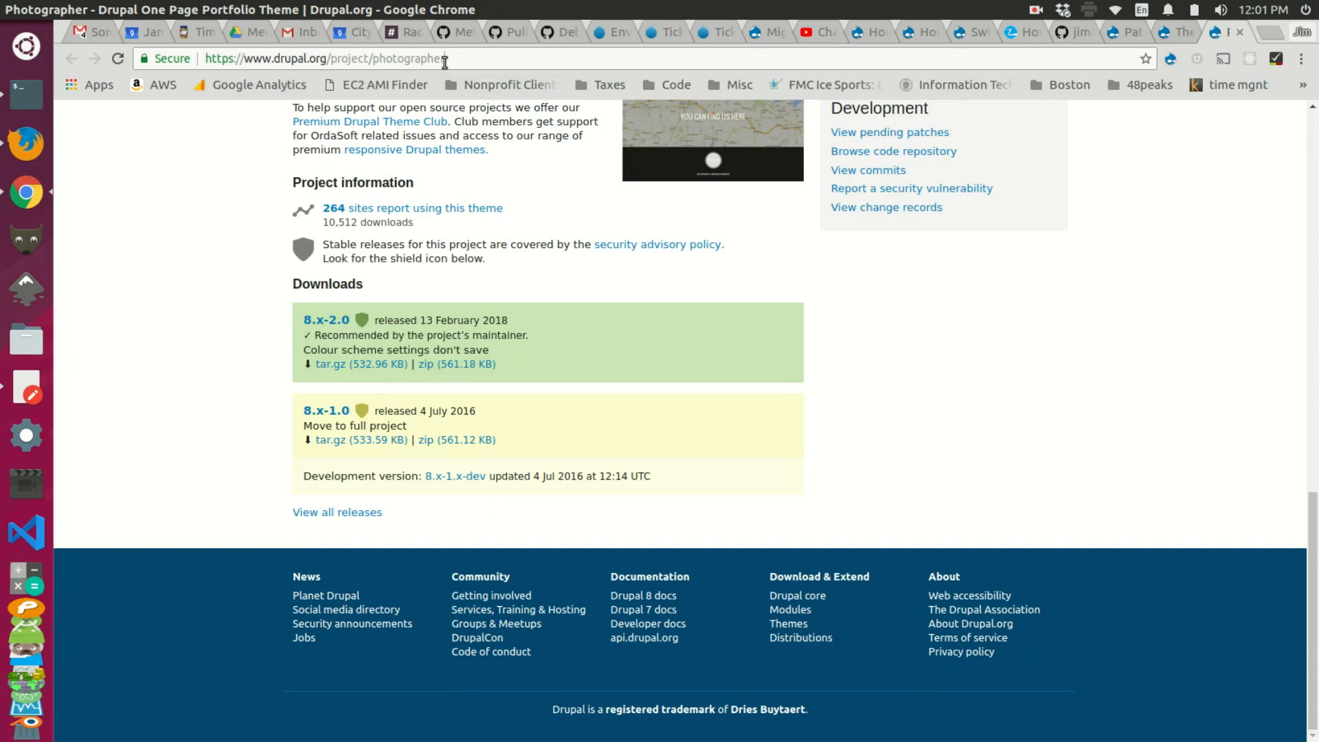
left_click_drag(460, 62, 379, 55)
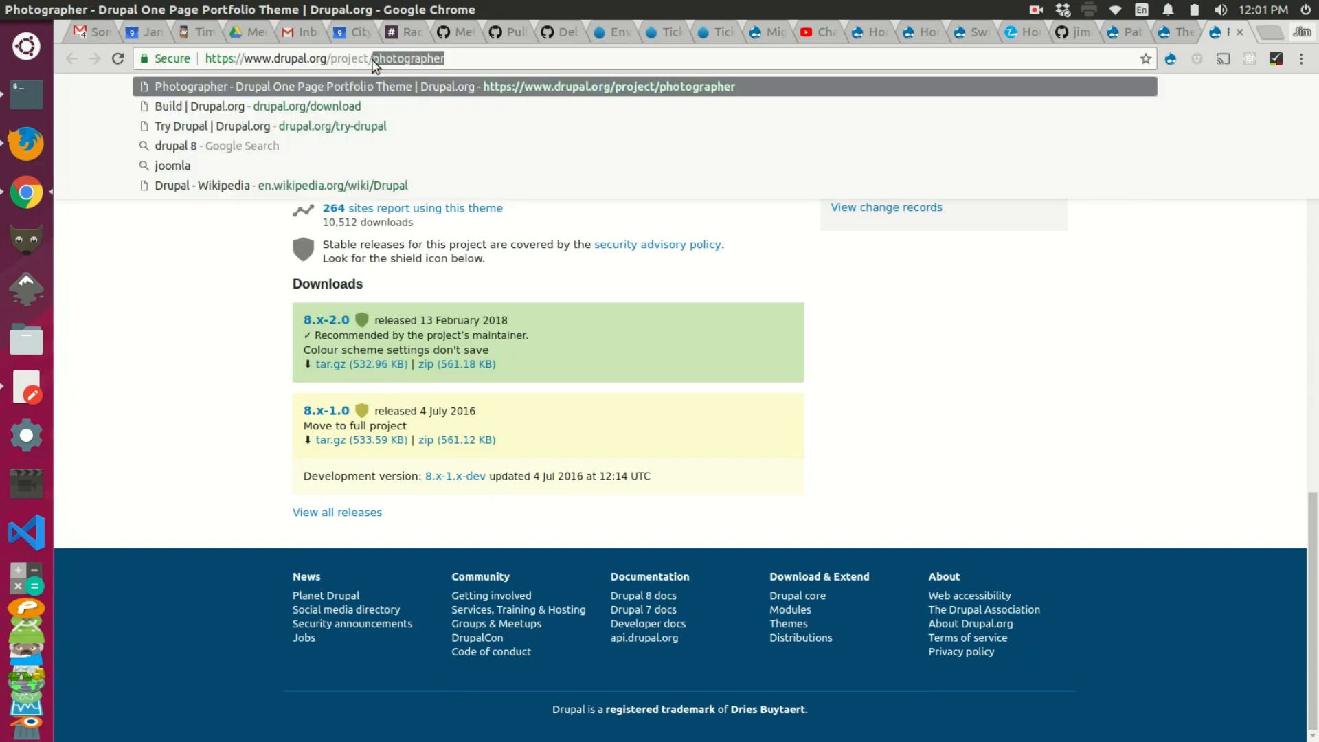
Step: Download and enable the theme in the terminal with 'lando drush en photographer -y'
key("alt+Tab")
key("Up")
key("Left")
key("Left")
key("Left")
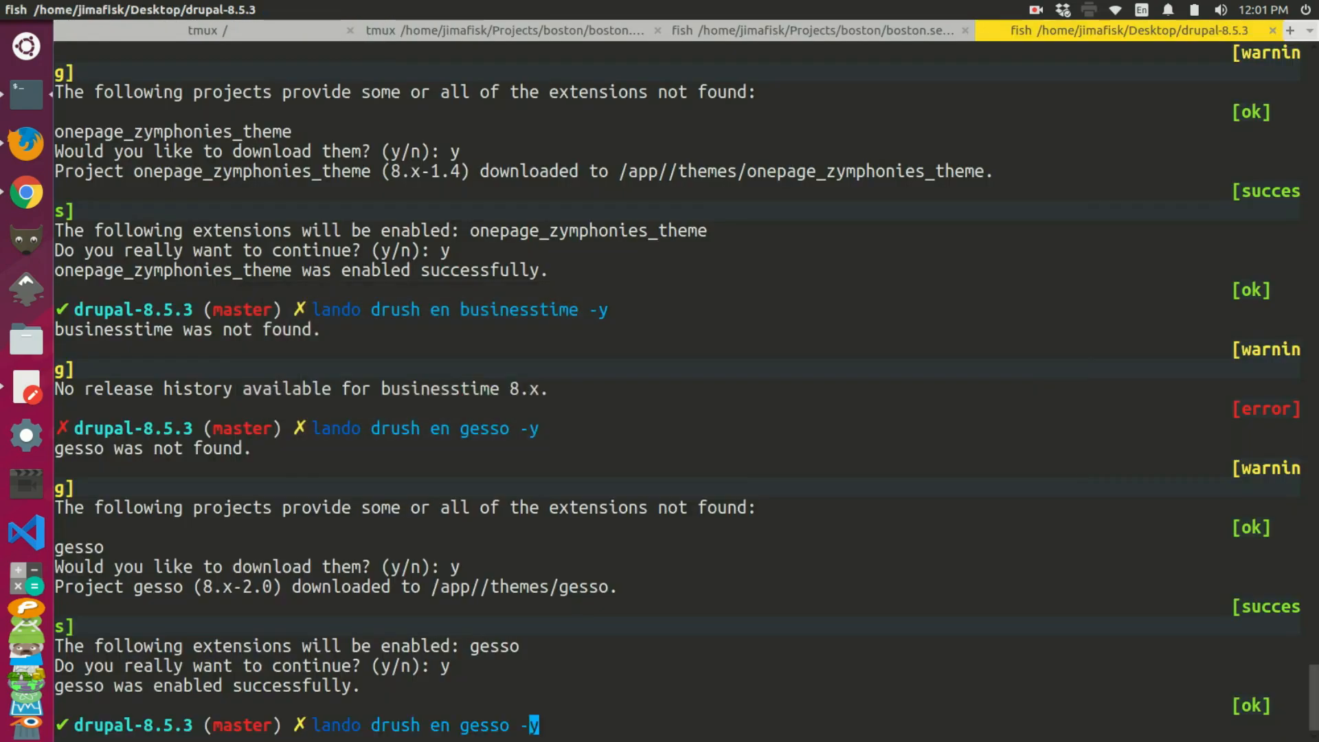
key("BackSpace")
key("BackSpace")
key("BackSpace")
key("BackSpace")
key("BackSpace")
type("photographer")
key("Return")
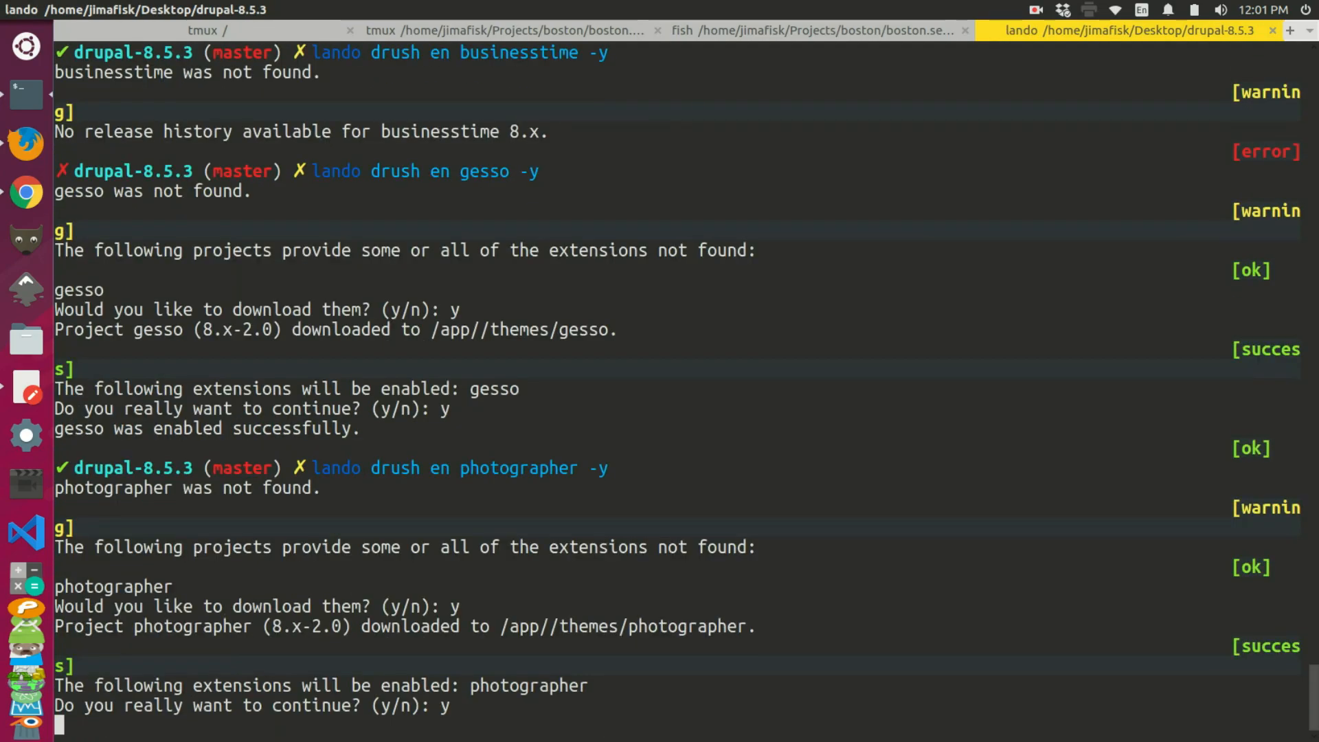
key("alt+Tab")
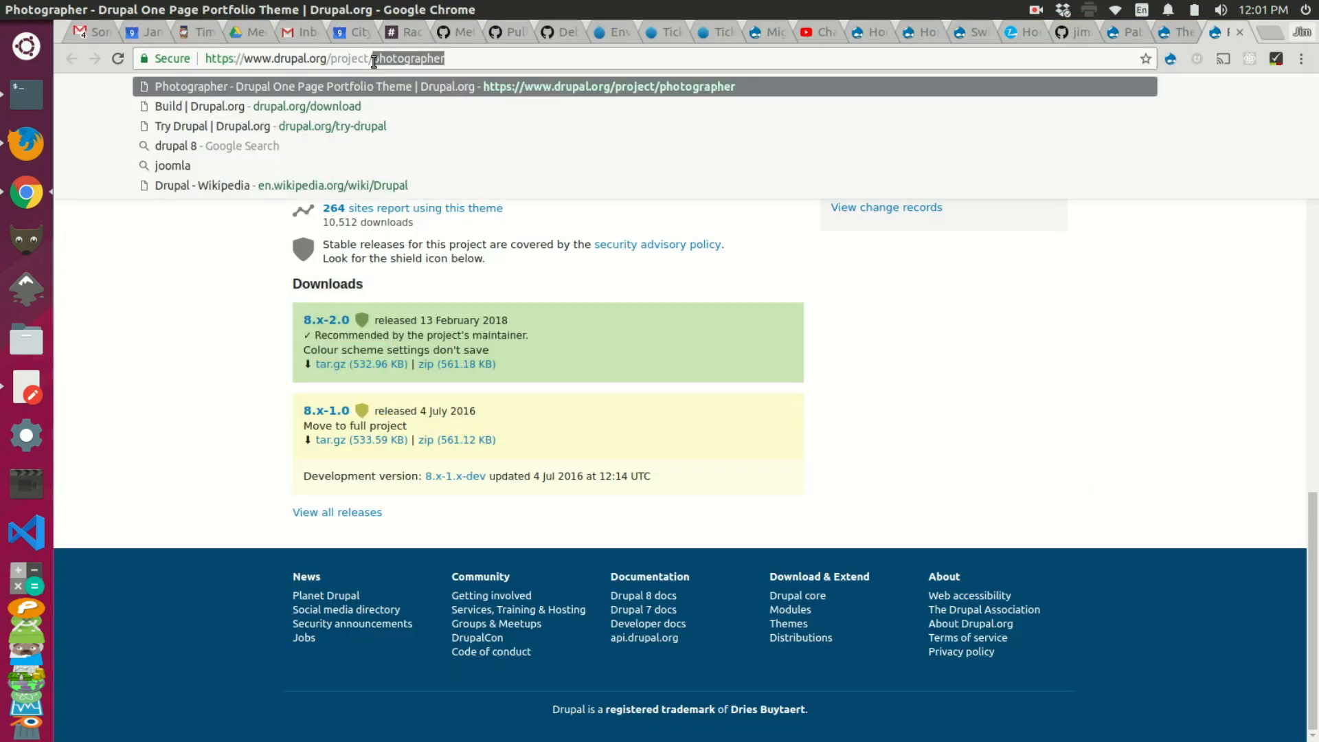
Step: Set the /subsite2/* theme switching rule to Photographer and save the configuration
left_click(922, 40)
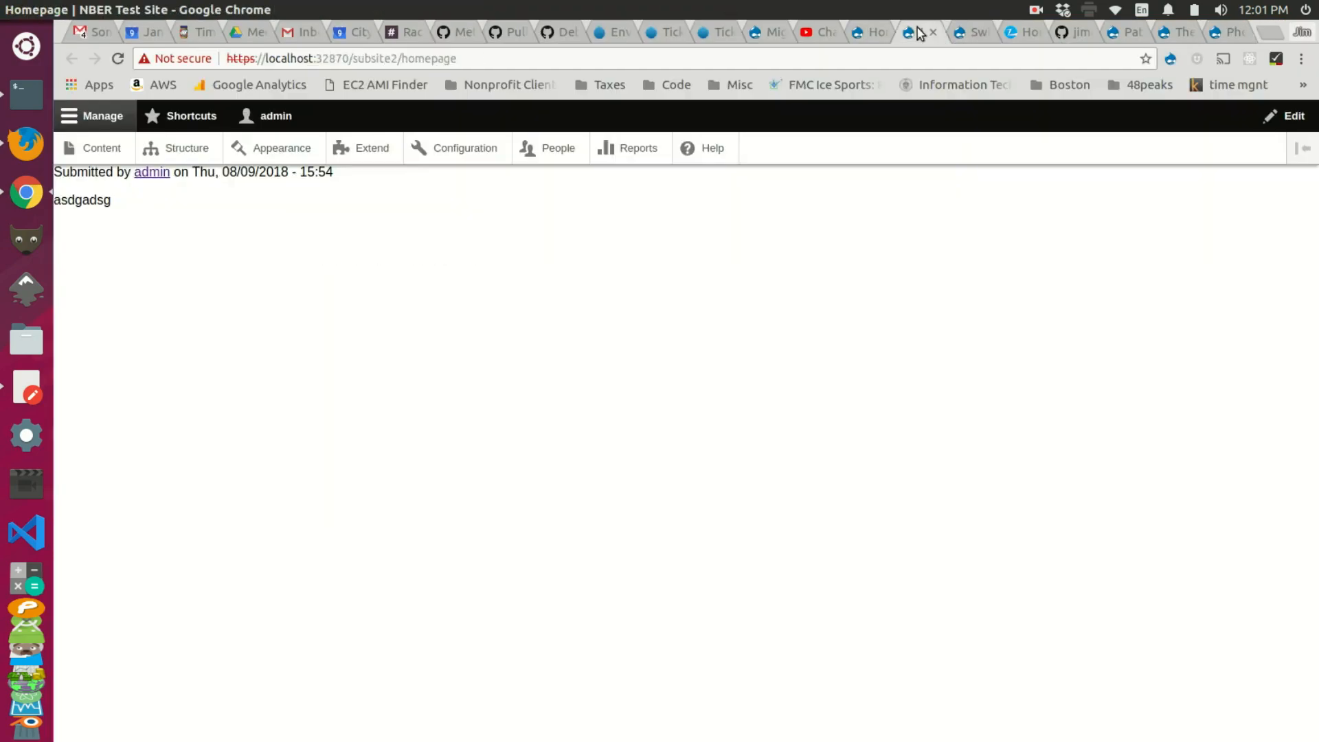
left_click(966, 34)
key("F5")
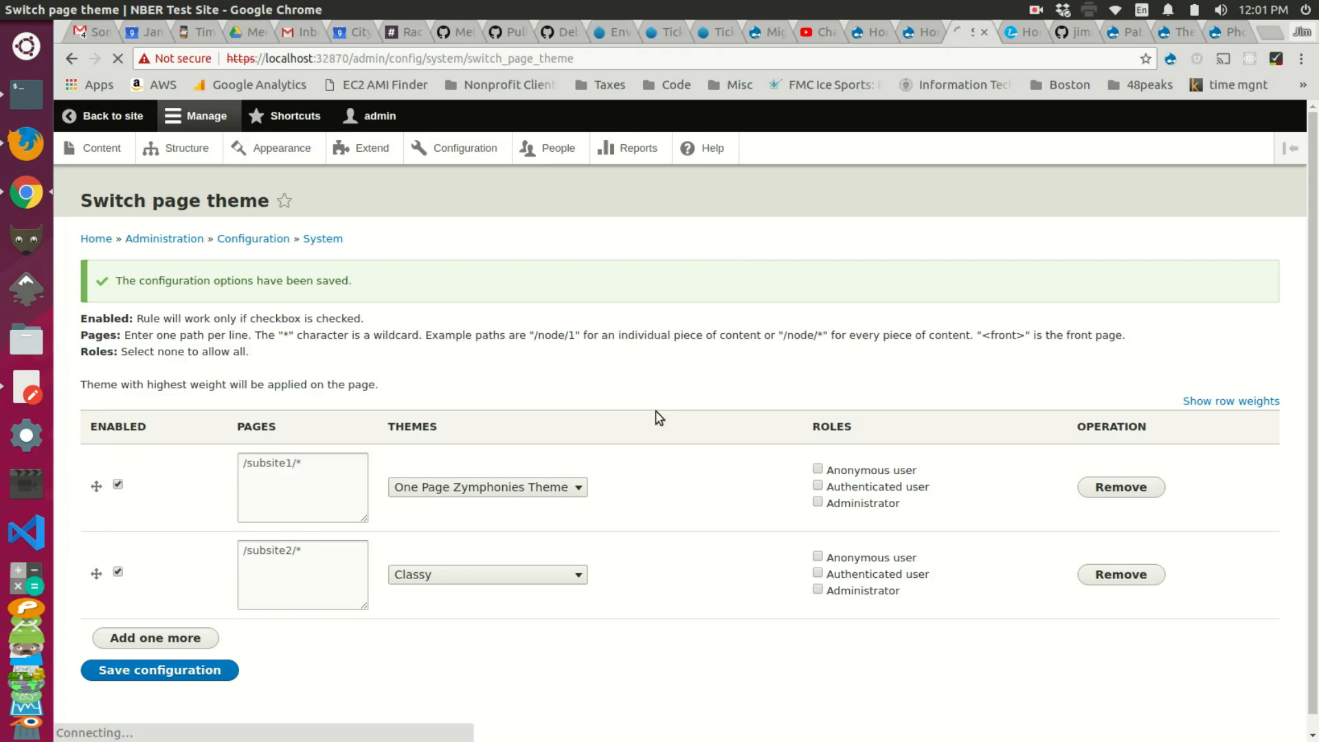
left_click(527, 517)
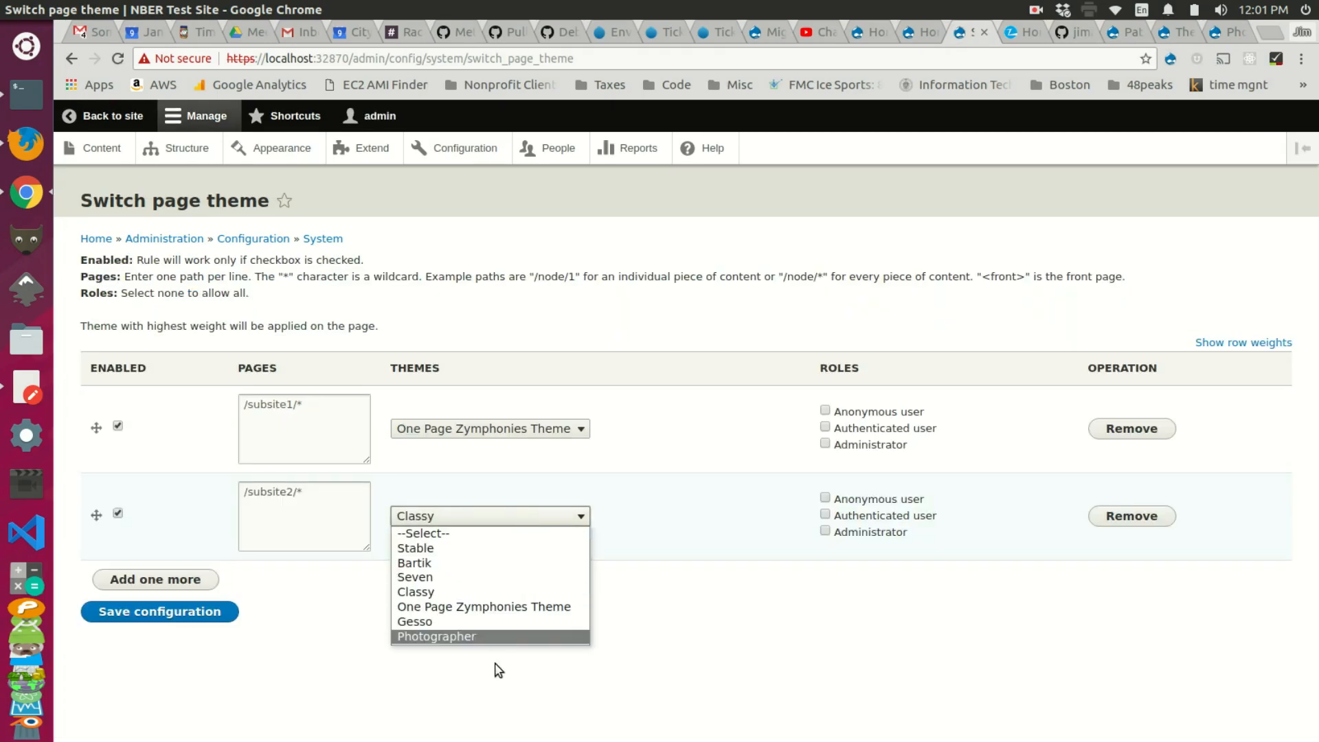
left_click(487, 637)
left_click(198, 612)
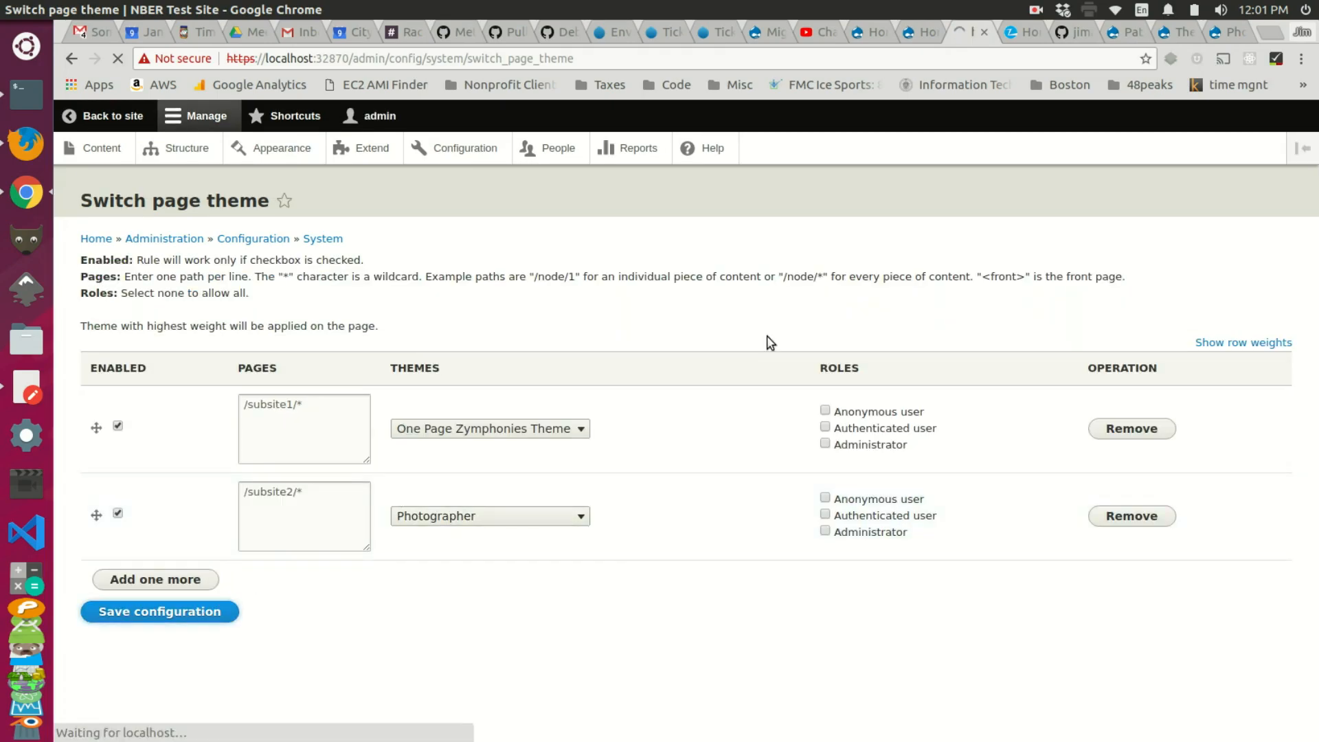
Step: Reload the subsite2 homepage to see it in the Photographer theme
left_click(904, 35)
key("ctrl+r")
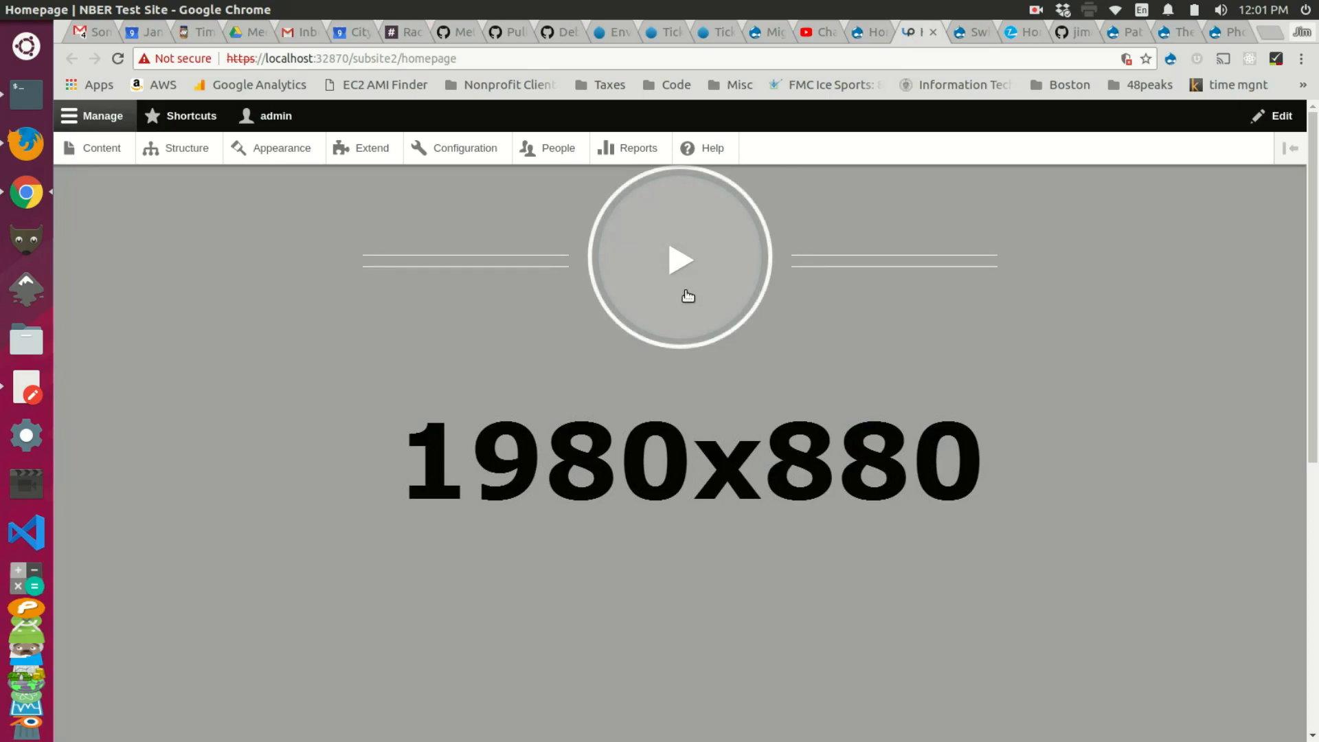
scroll(687, 295, "down", 5)
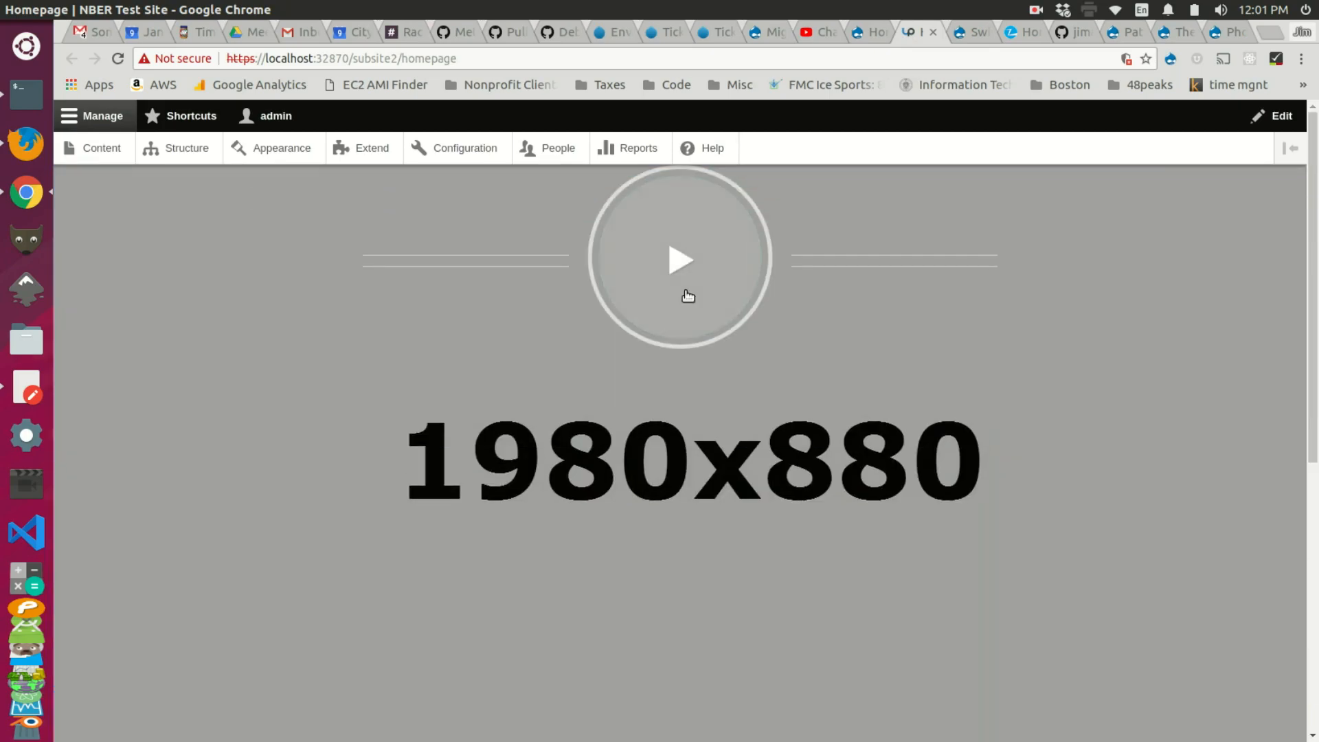
left_click(864, 32)
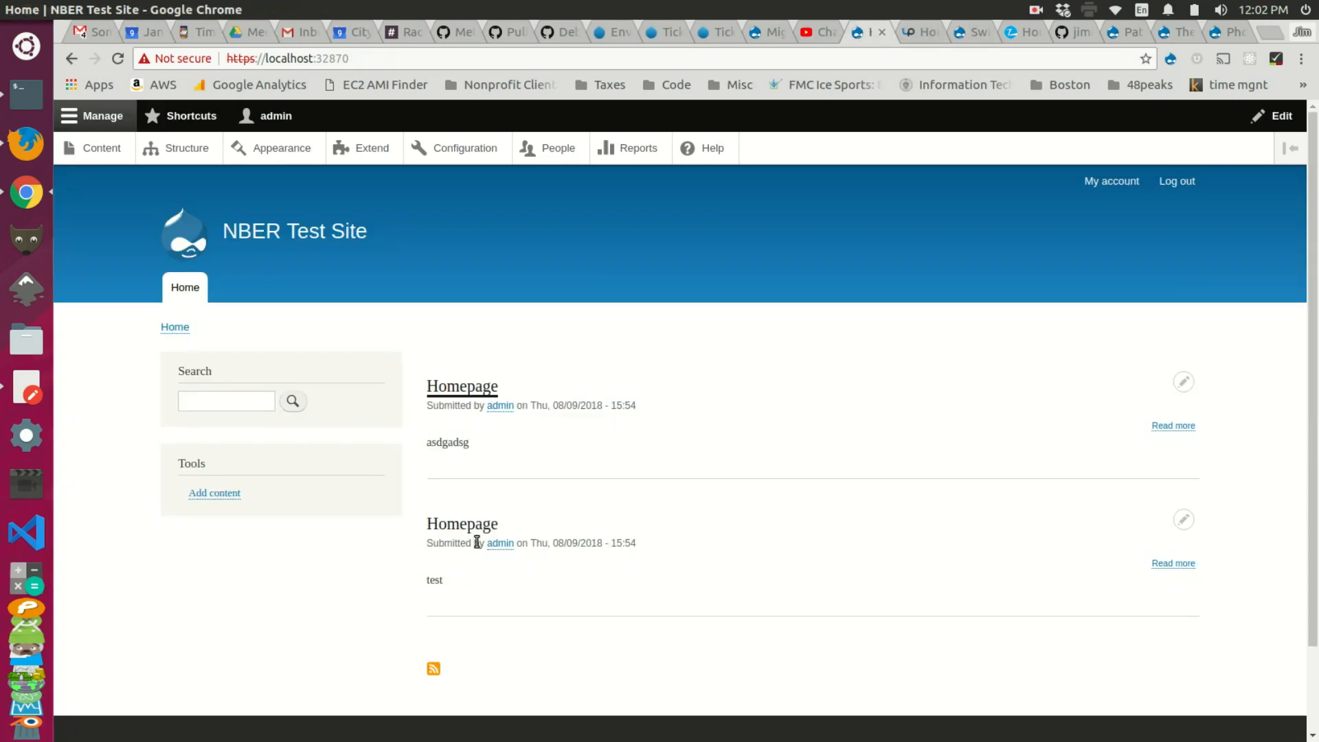
Step: Compare the subsite1 and subsite2 homepages, then show the front page main menu block's edit options
middle_click(478, 529)
left_click(873, 36)
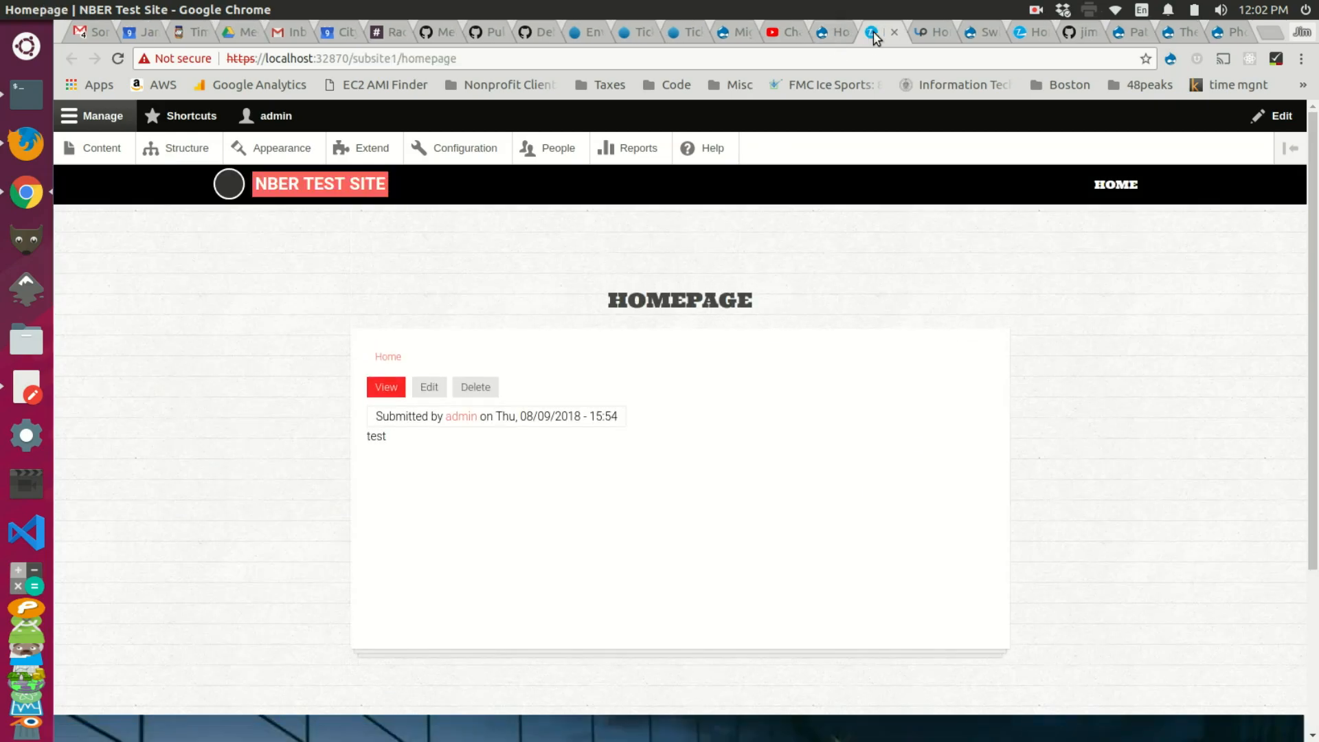
key("ctrl+Tab")
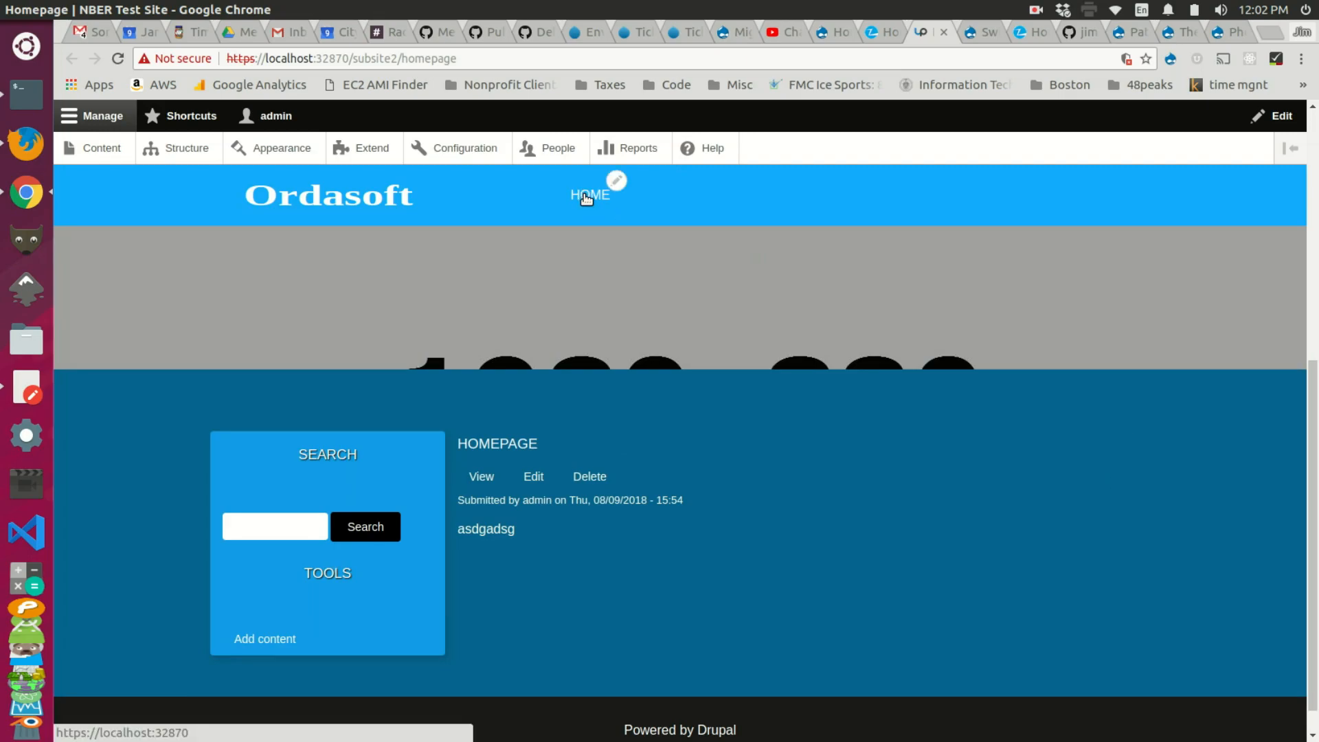
left_click(586, 198)
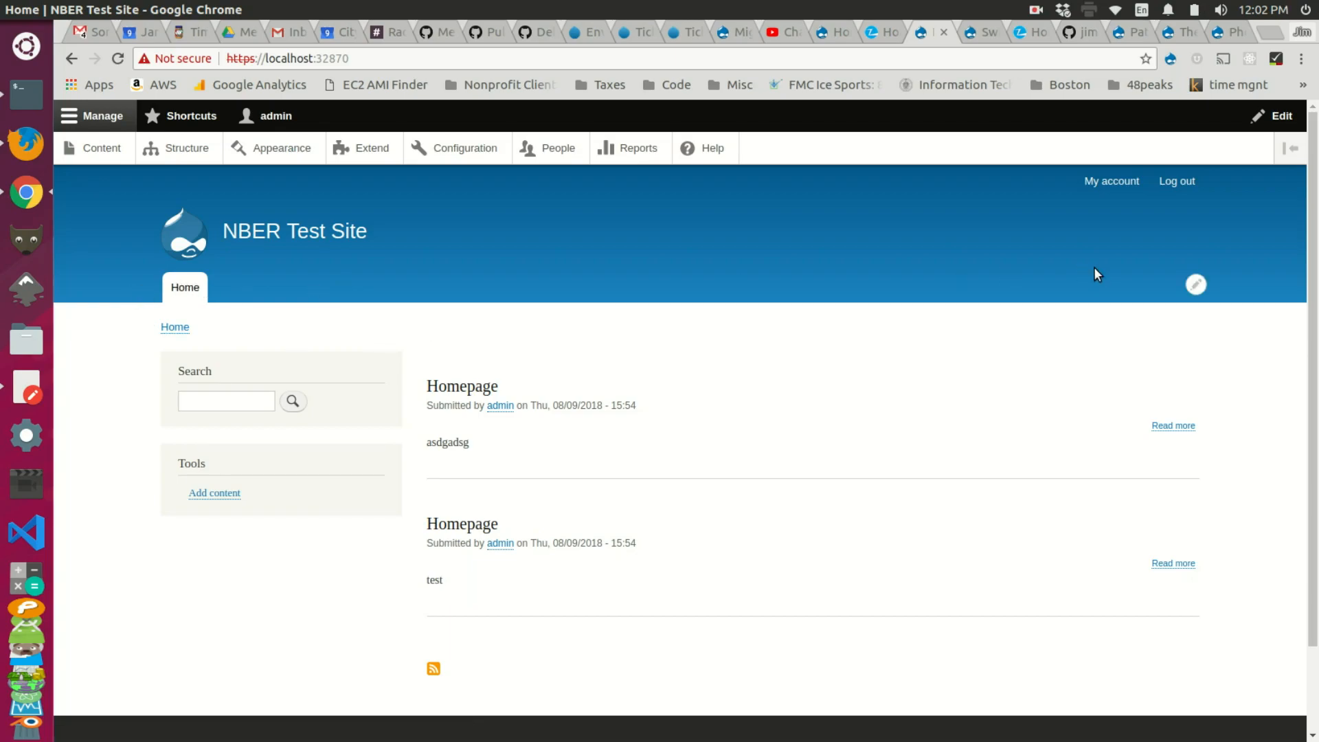
left_click(1194, 284)
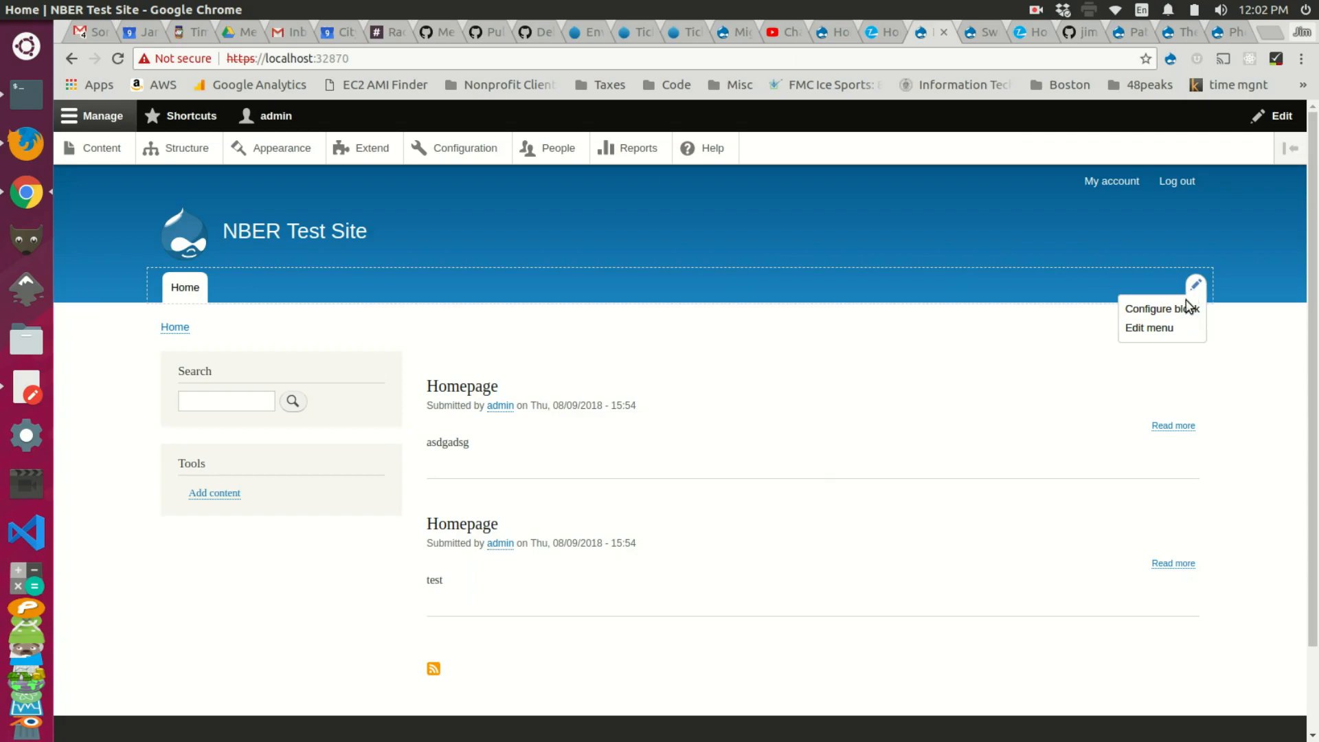
Step: Add a Main navigation link with a title beginning 'Subs' and save it
left_click(1164, 328)
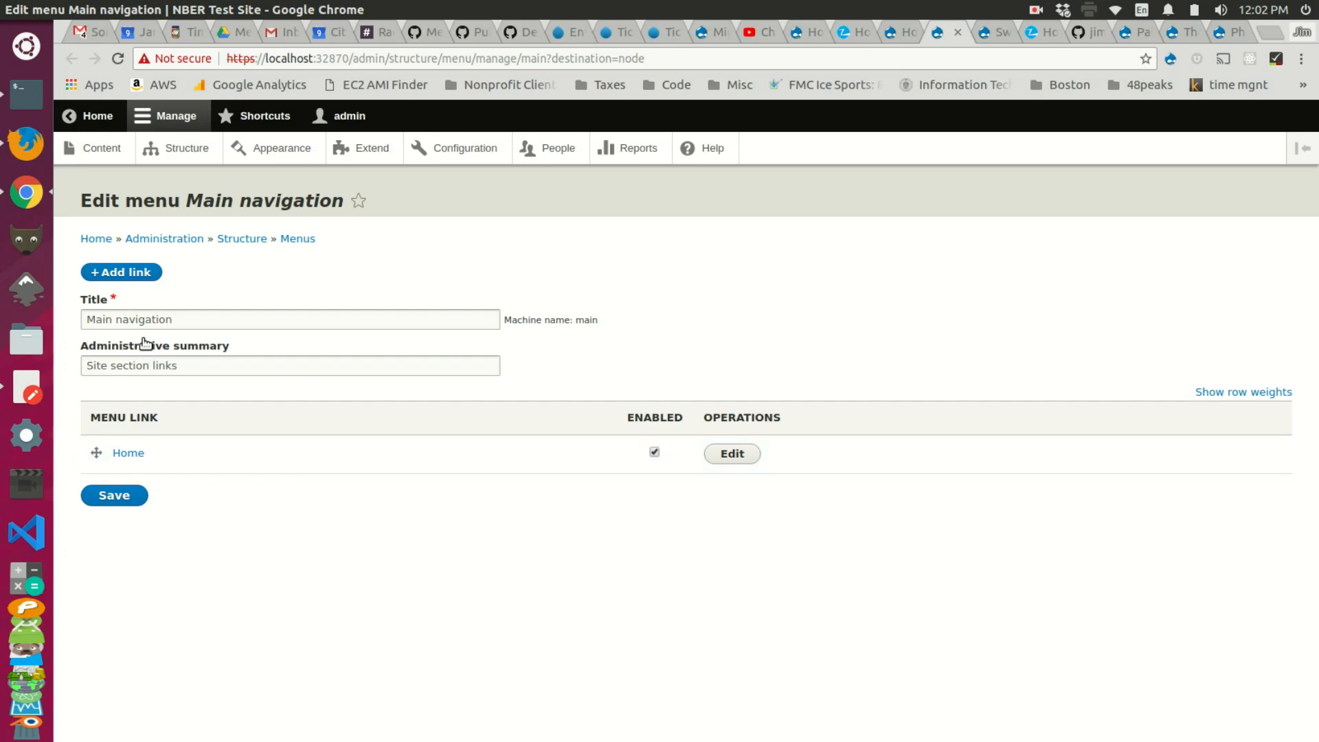
left_click(140, 269)
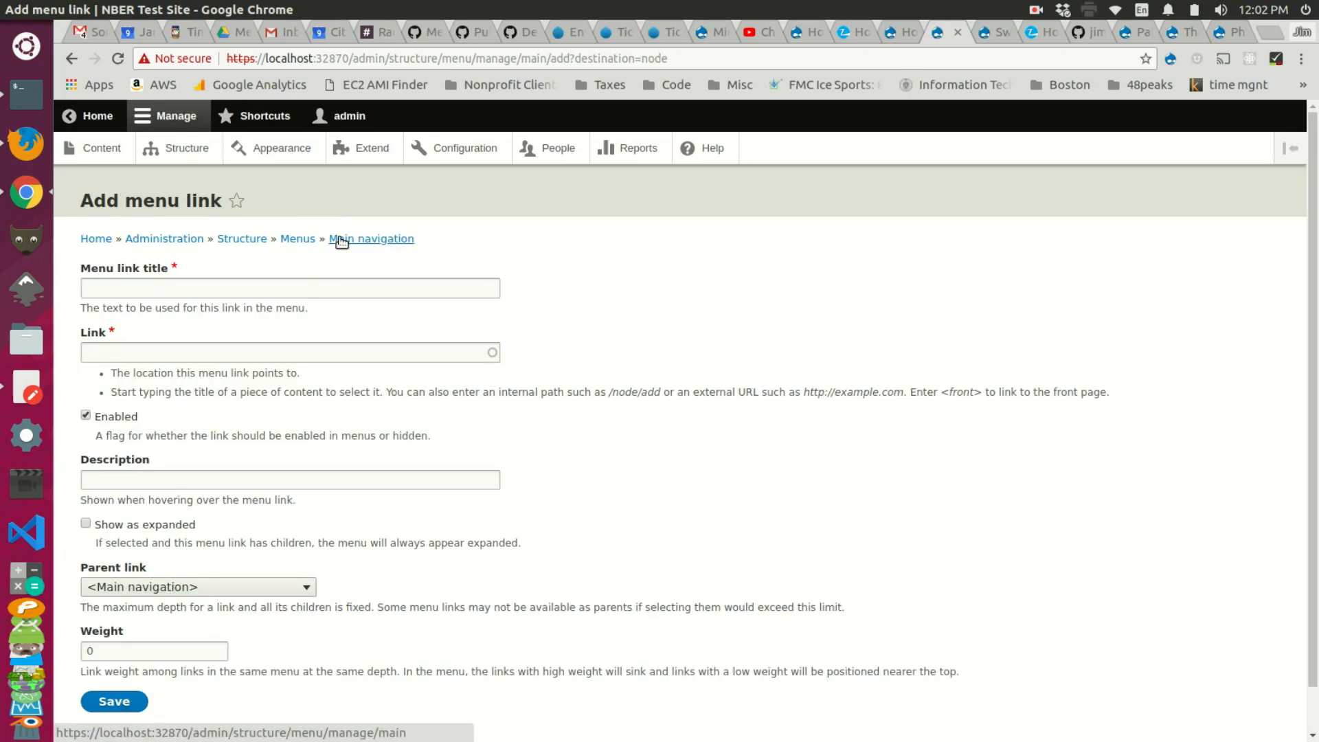
left_click(239, 290)
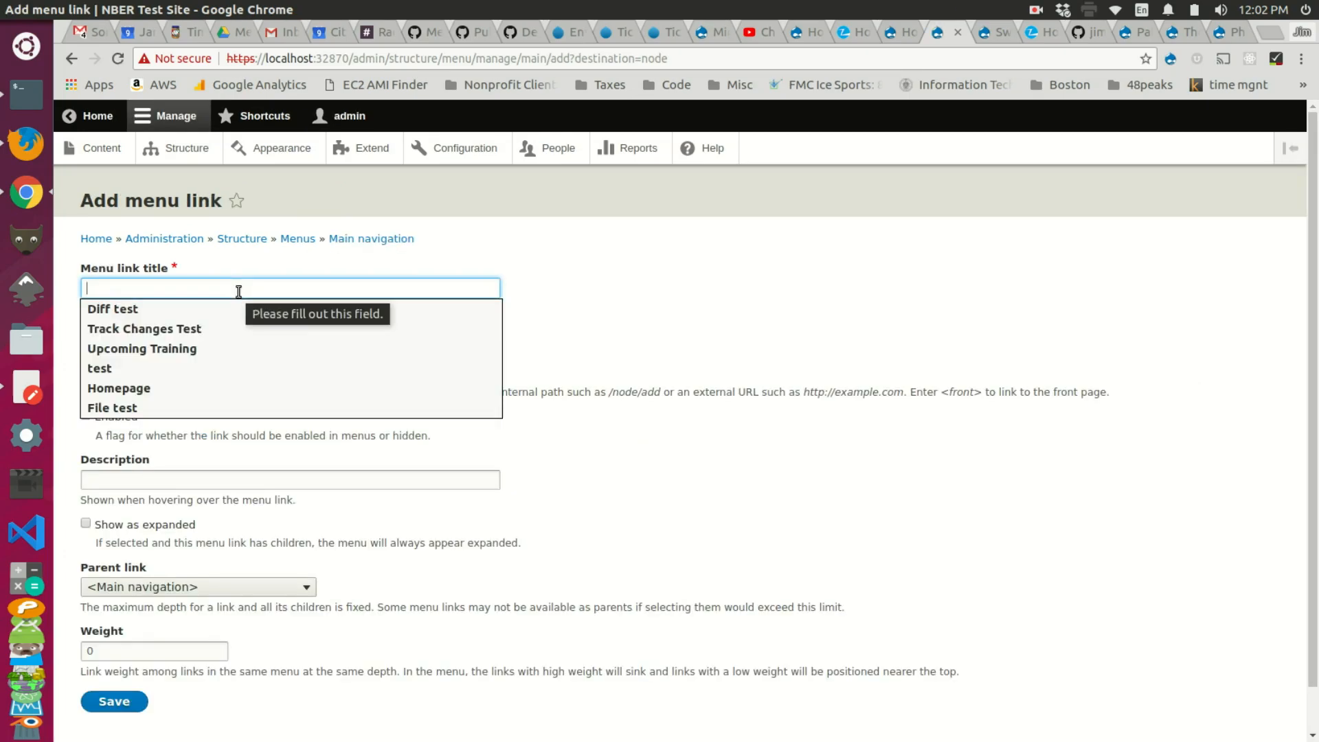
type("Subsite 1")
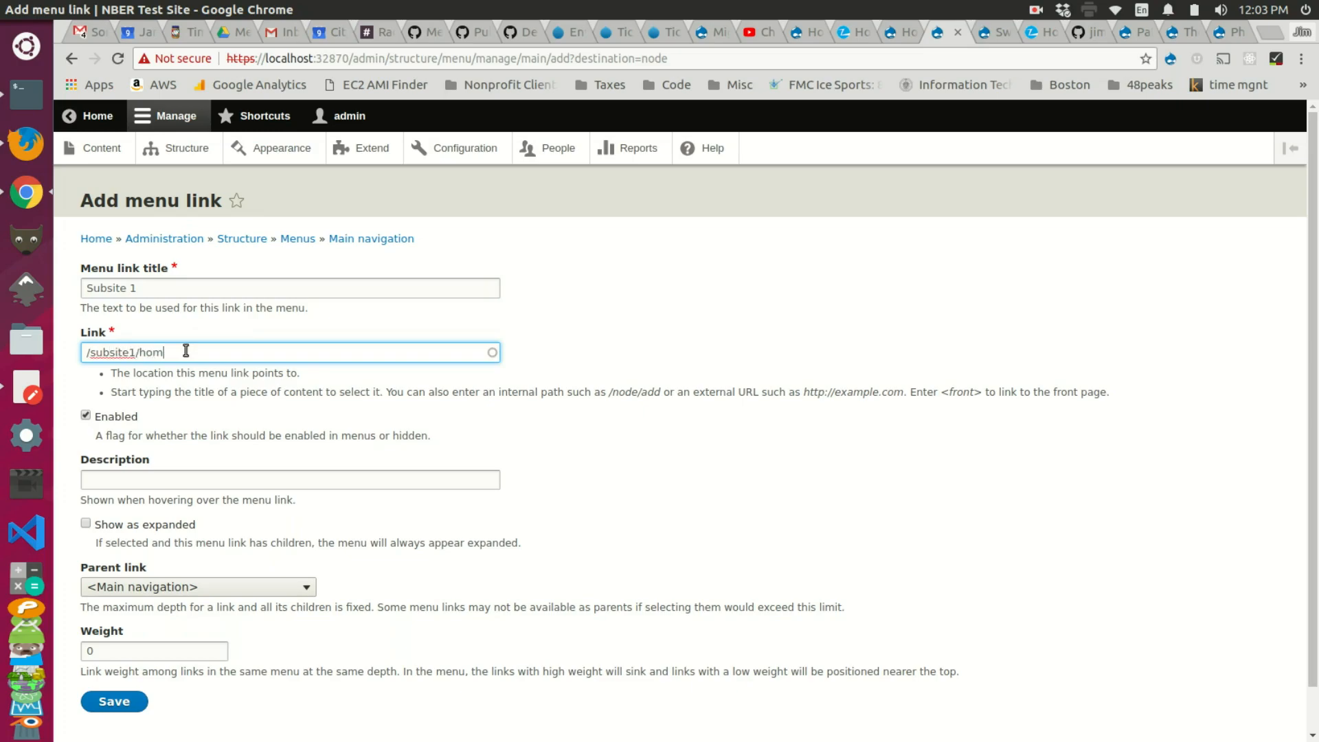
left_click(111, 701)
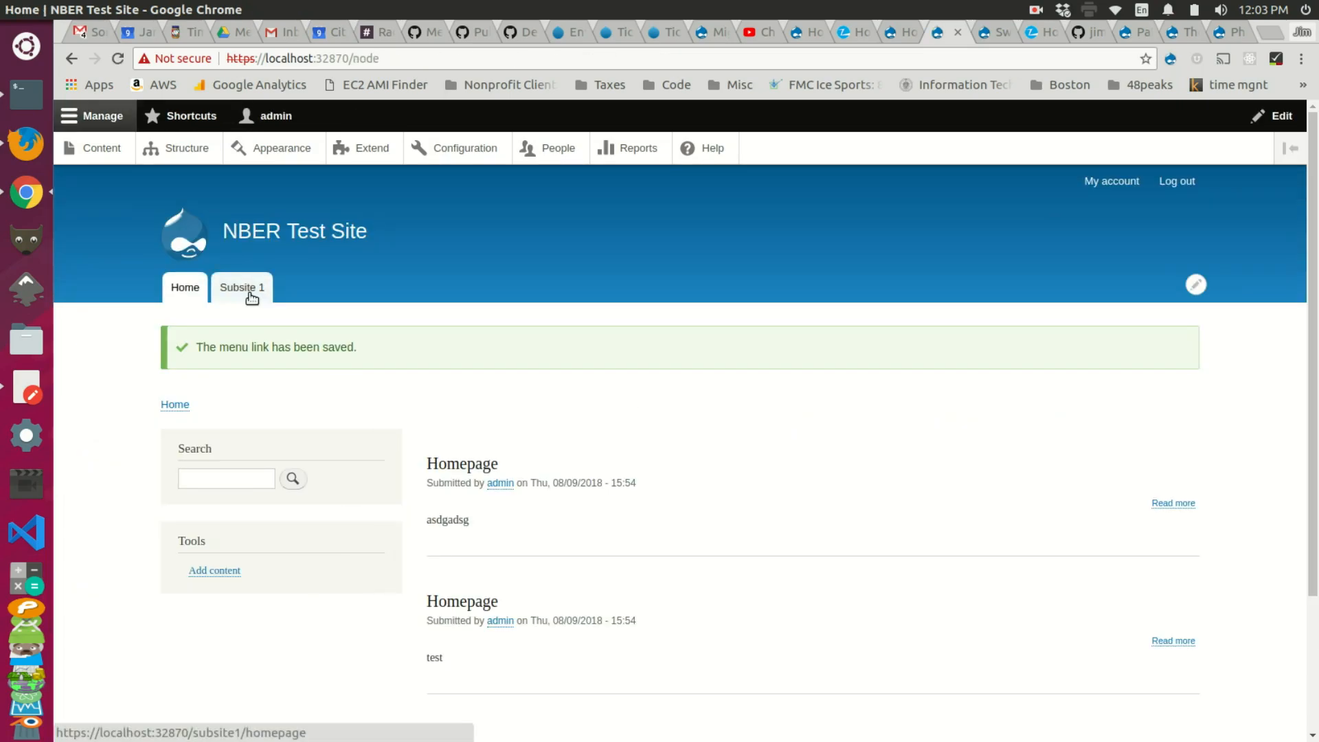
Step: Add a 'Subsite 2' link to /subsite2/homepage in Main navigation and save it
left_click(1196, 284)
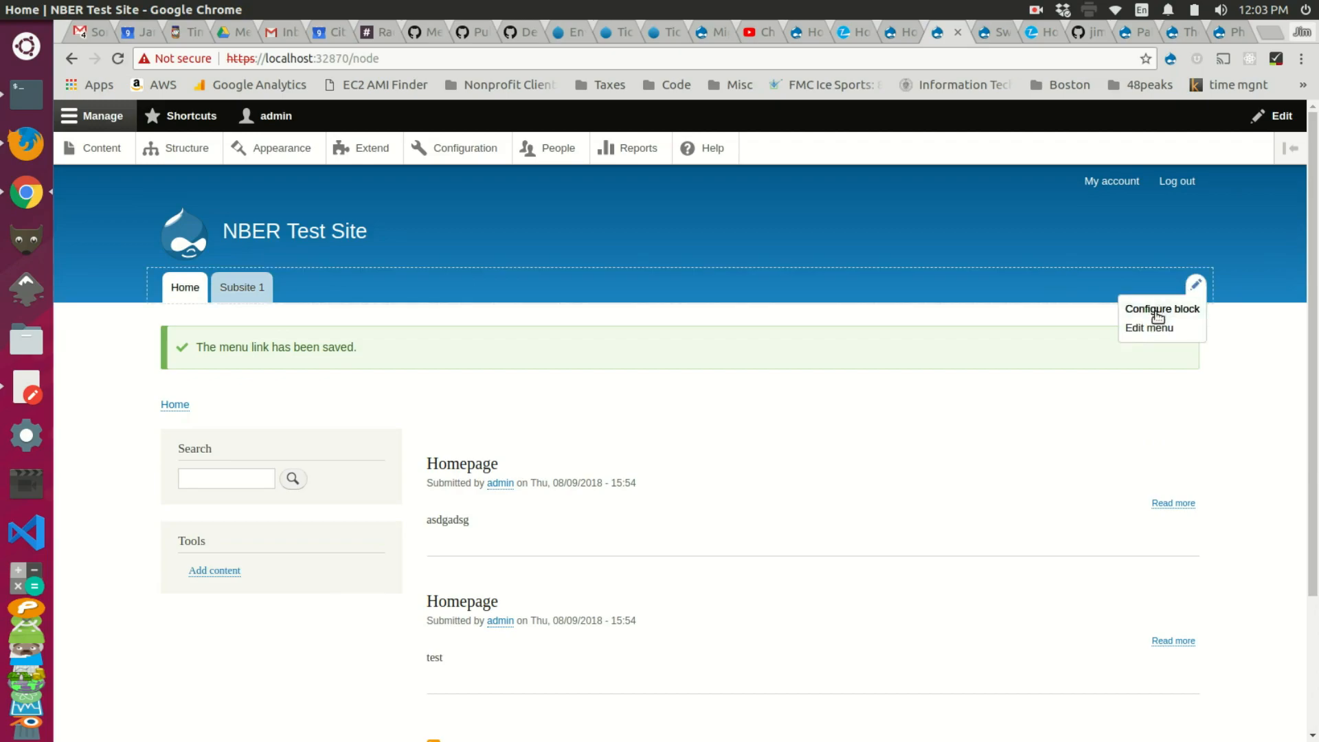
left_click(1154, 329)
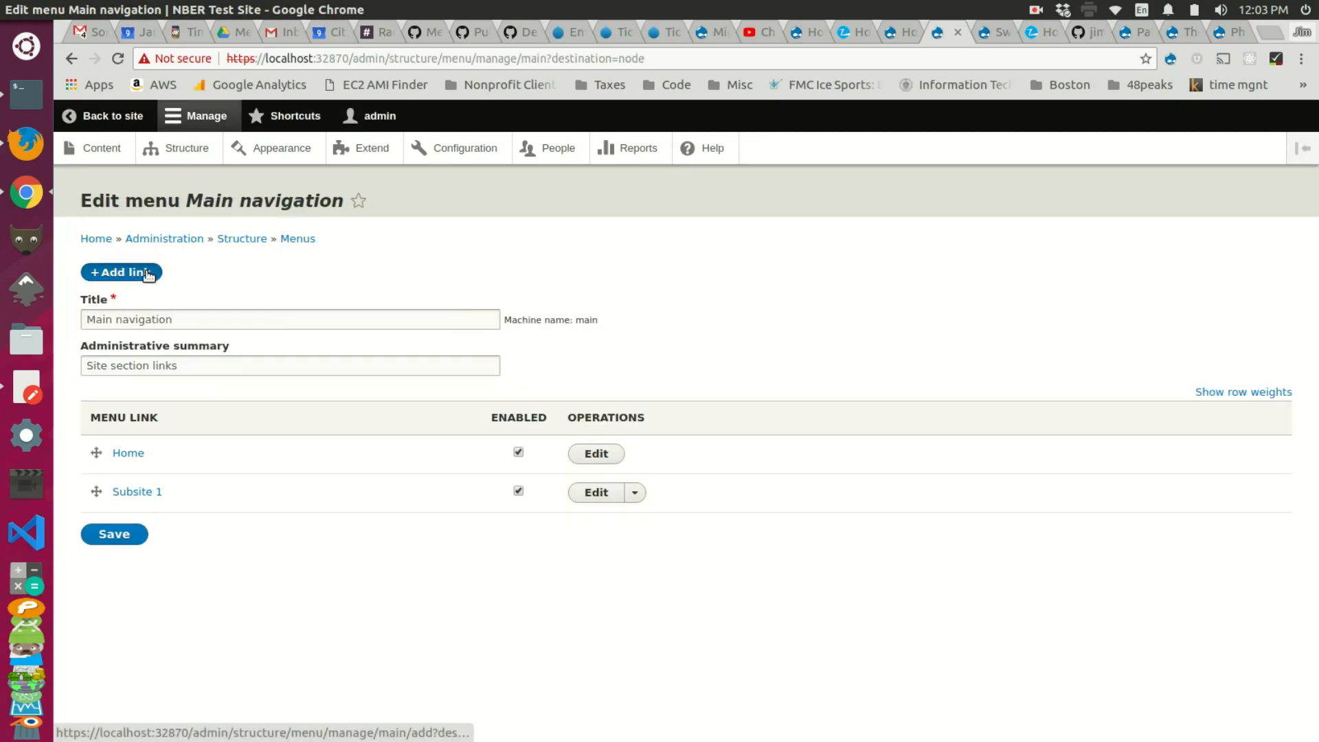
left_click(148, 273)
left_click(182, 289)
type("Subs")
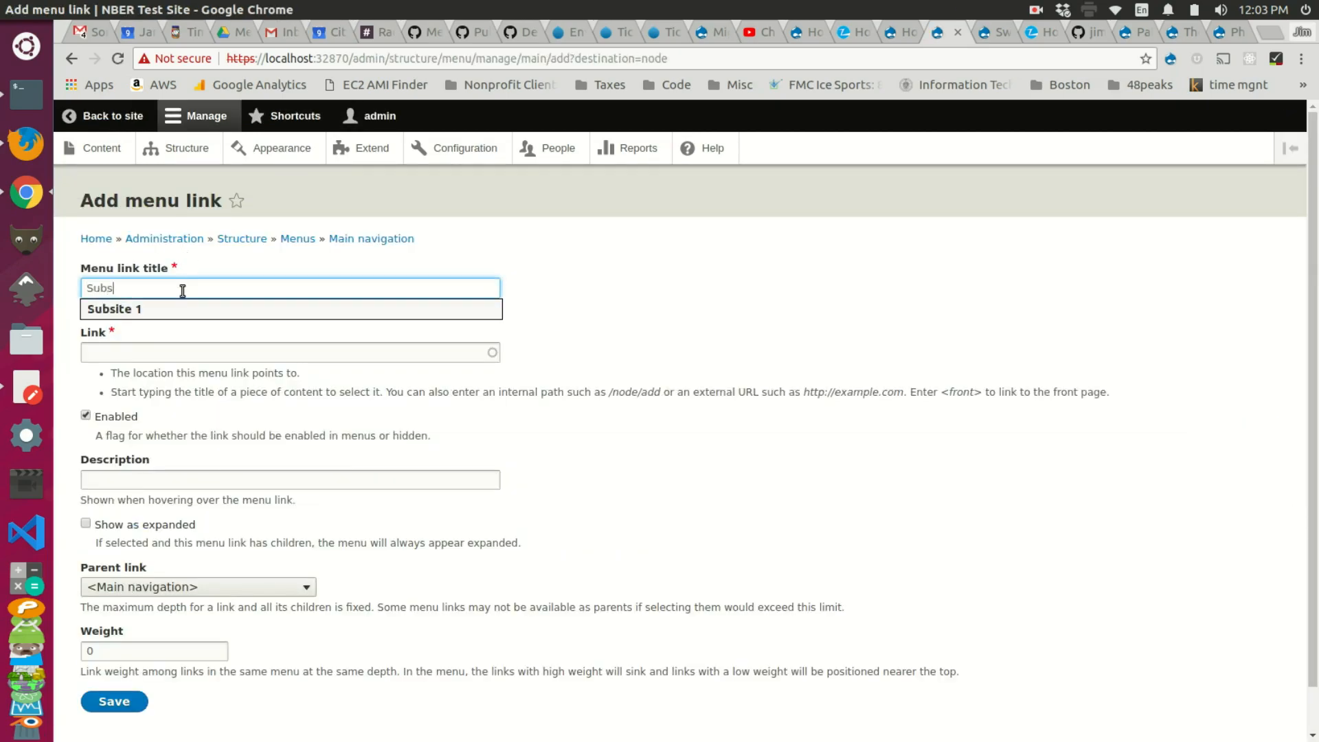
type("ite 2")
left_click(175, 358)
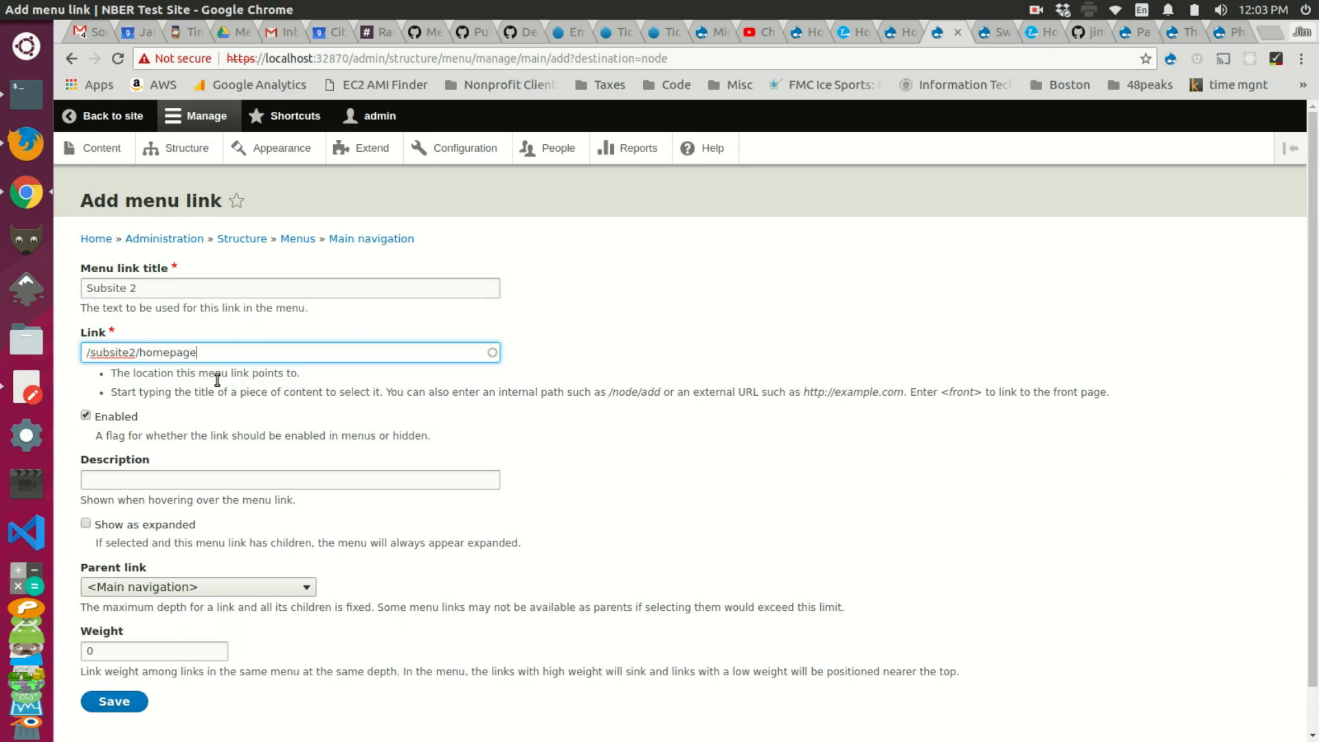
scroll(178, 435, "down", 1)
left_click(114, 654)
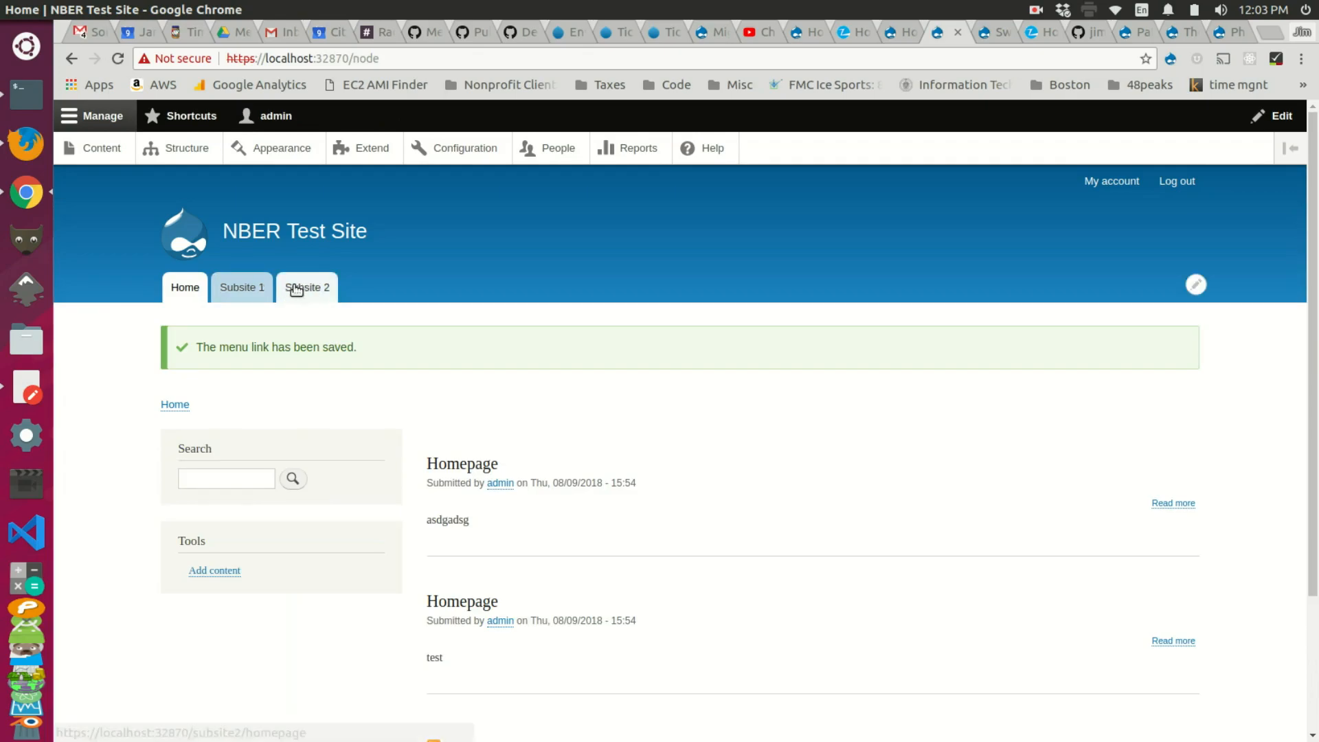
left_click(261, 294)
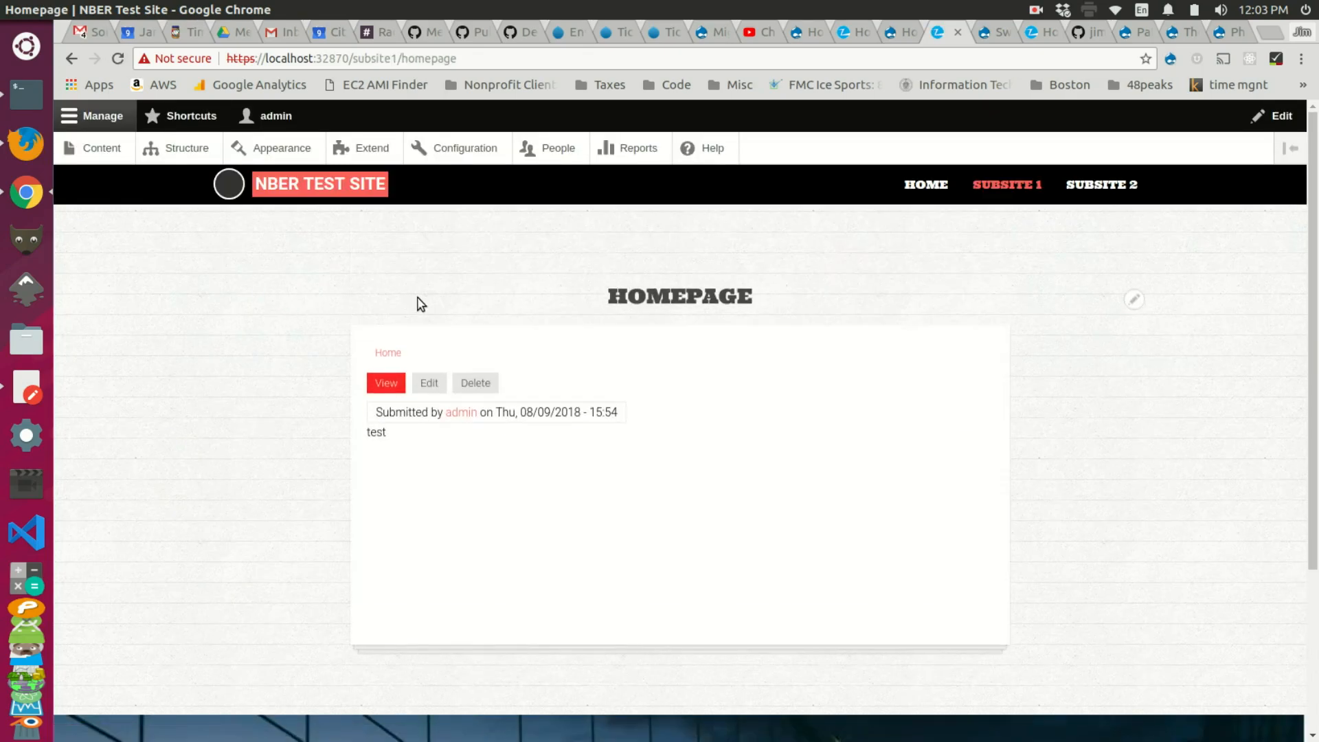
left_click(1079, 185)
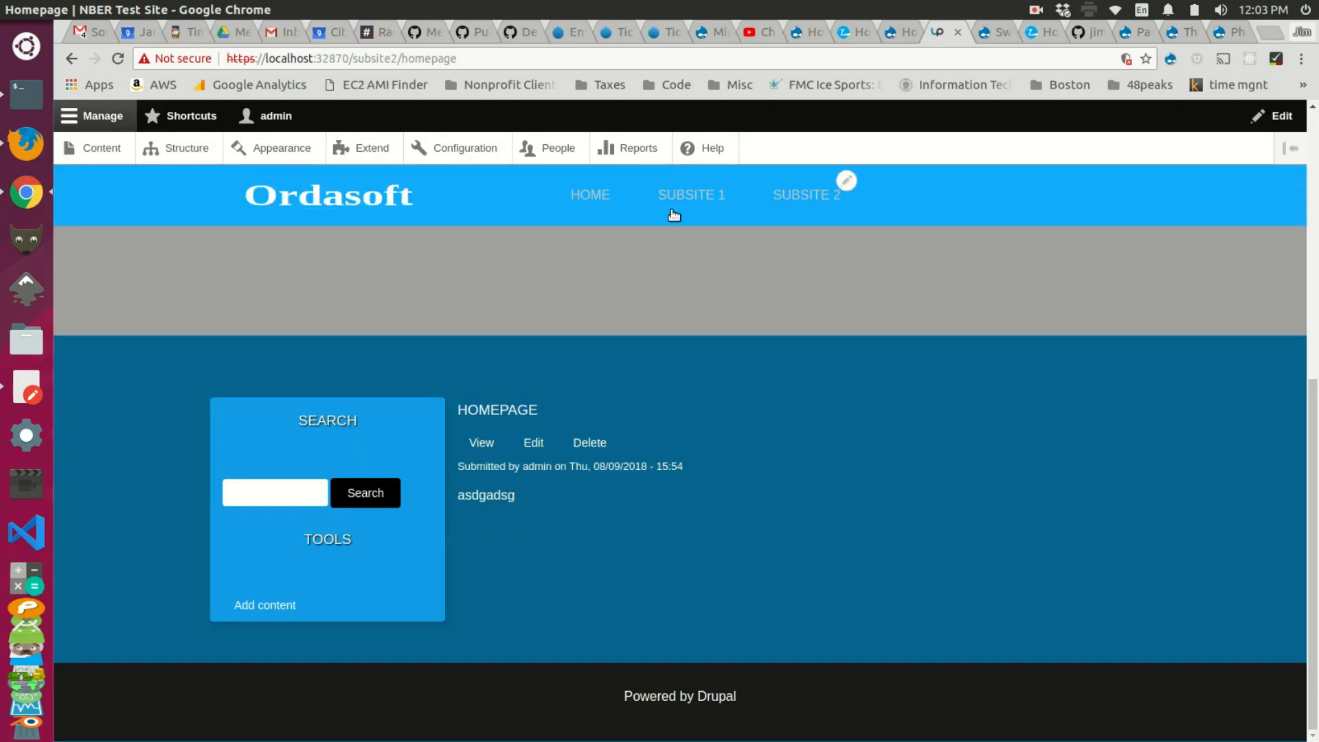
left_click(710, 194)
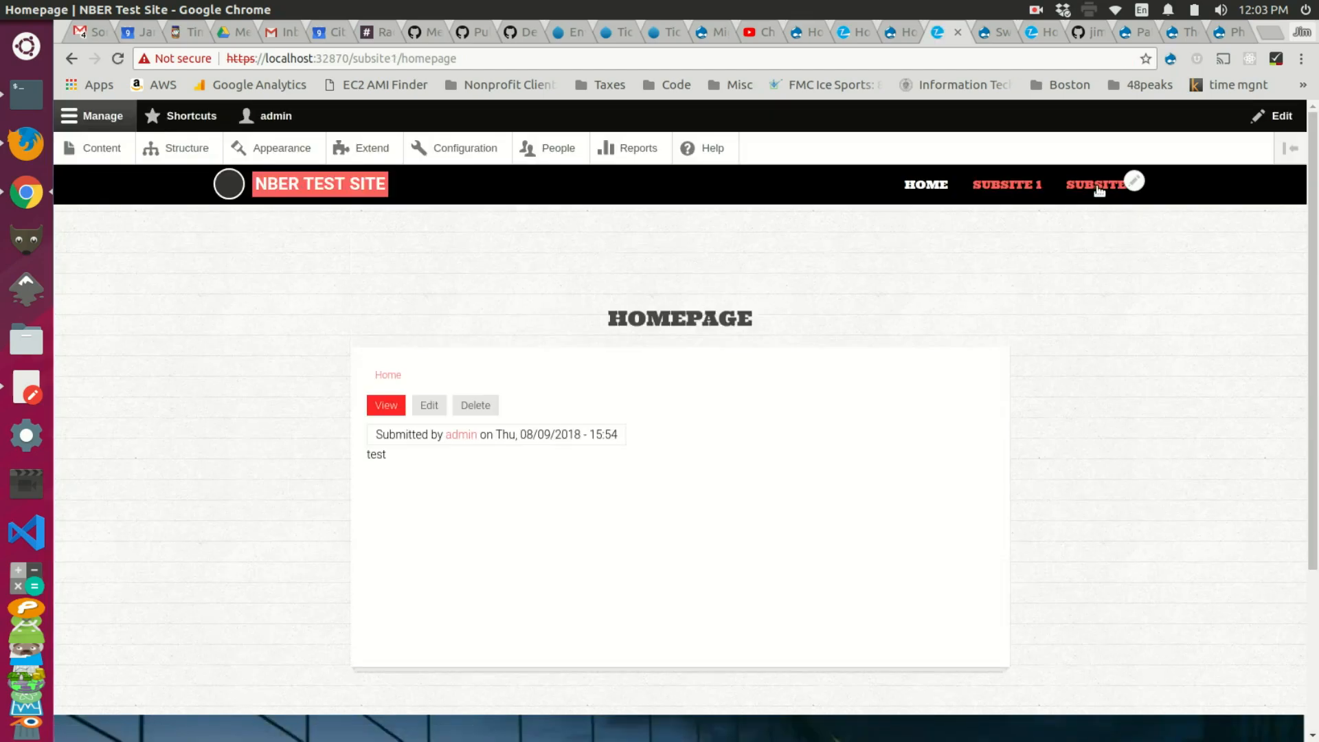
left_click(926, 185)
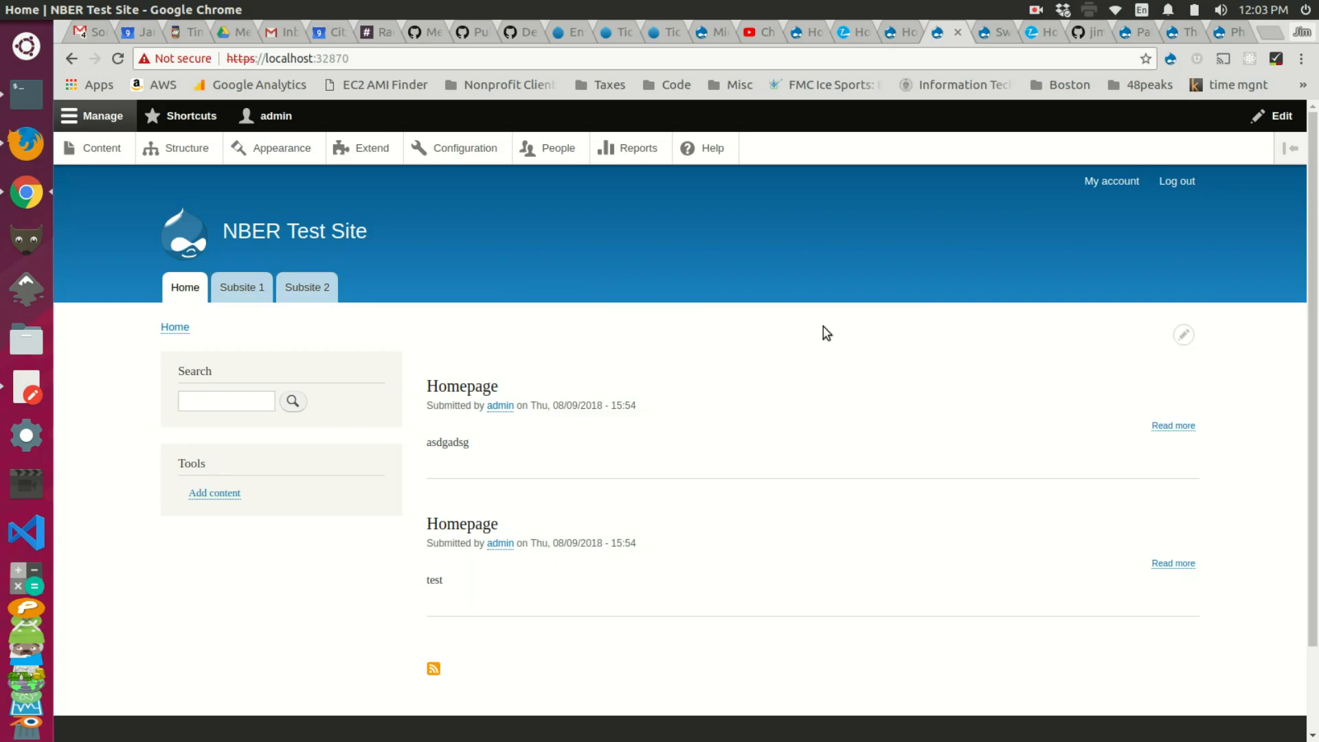
Step: Open Block layout under Structure and review the Bartik theme's block regions
left_click(1196, 285)
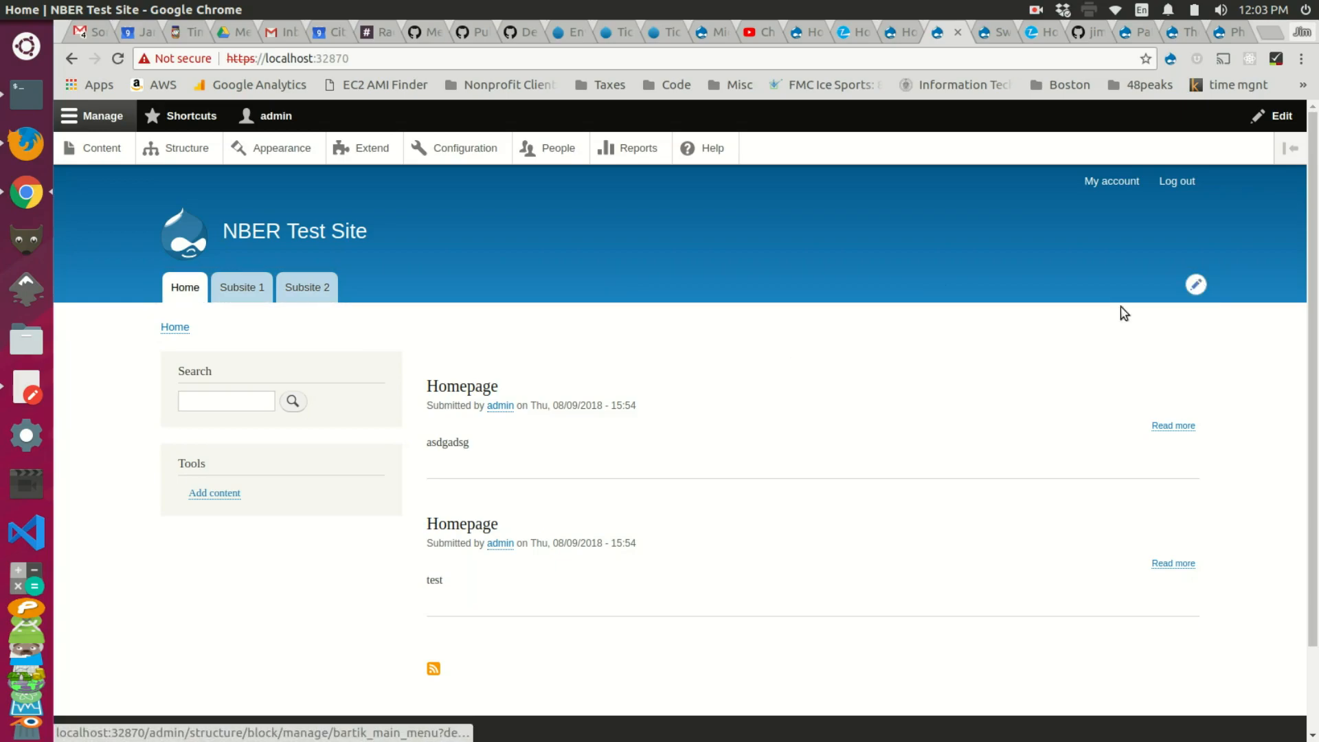
left_click(193, 157)
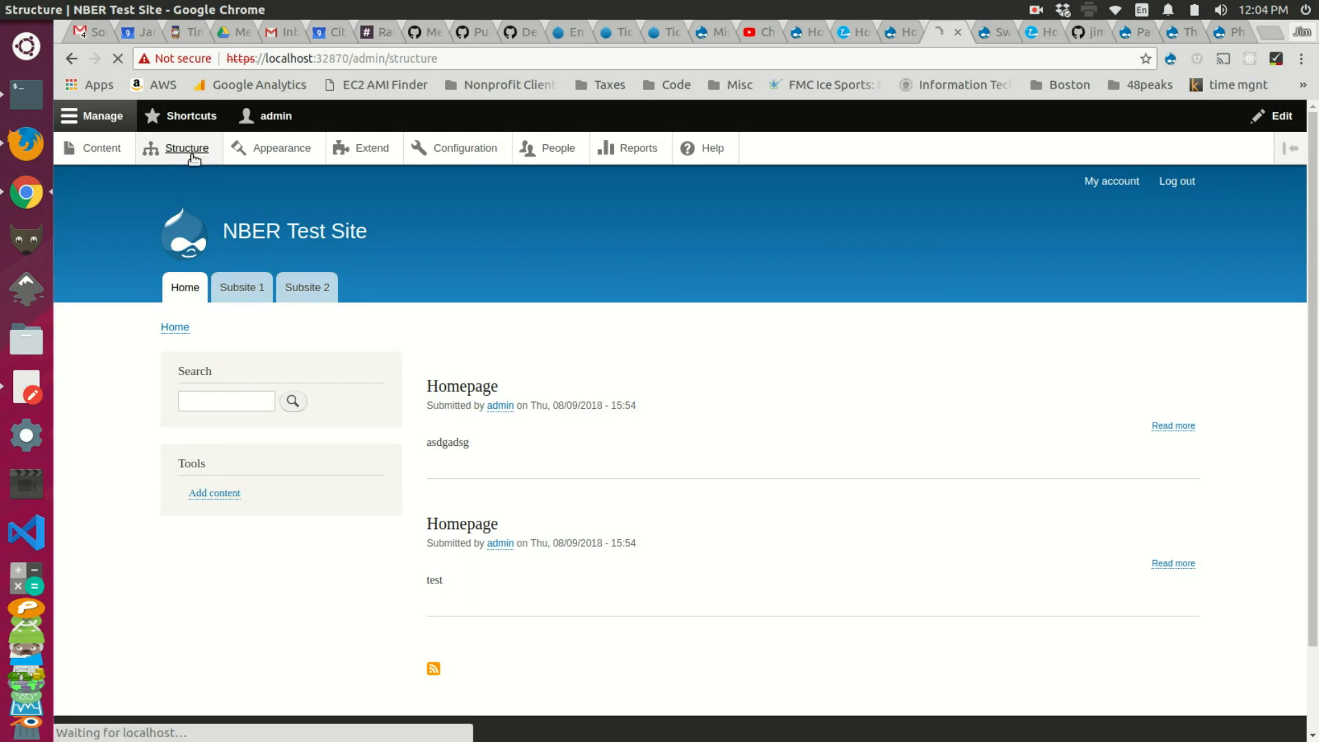
left_click(162, 277)
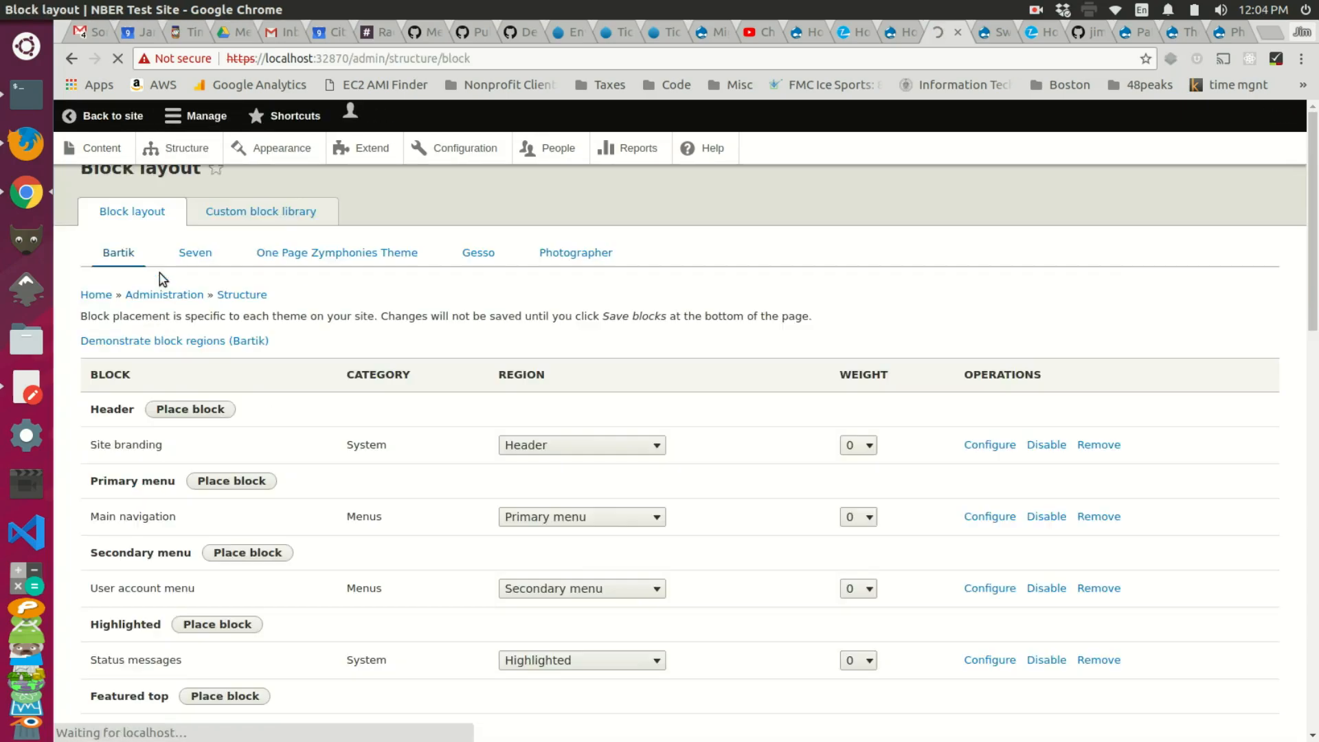
scroll(412, 279, "down", 3)
scroll(409, 282, "down", 1)
scroll(409, 279, "up", 2)
scroll(411, 271, "up", 2)
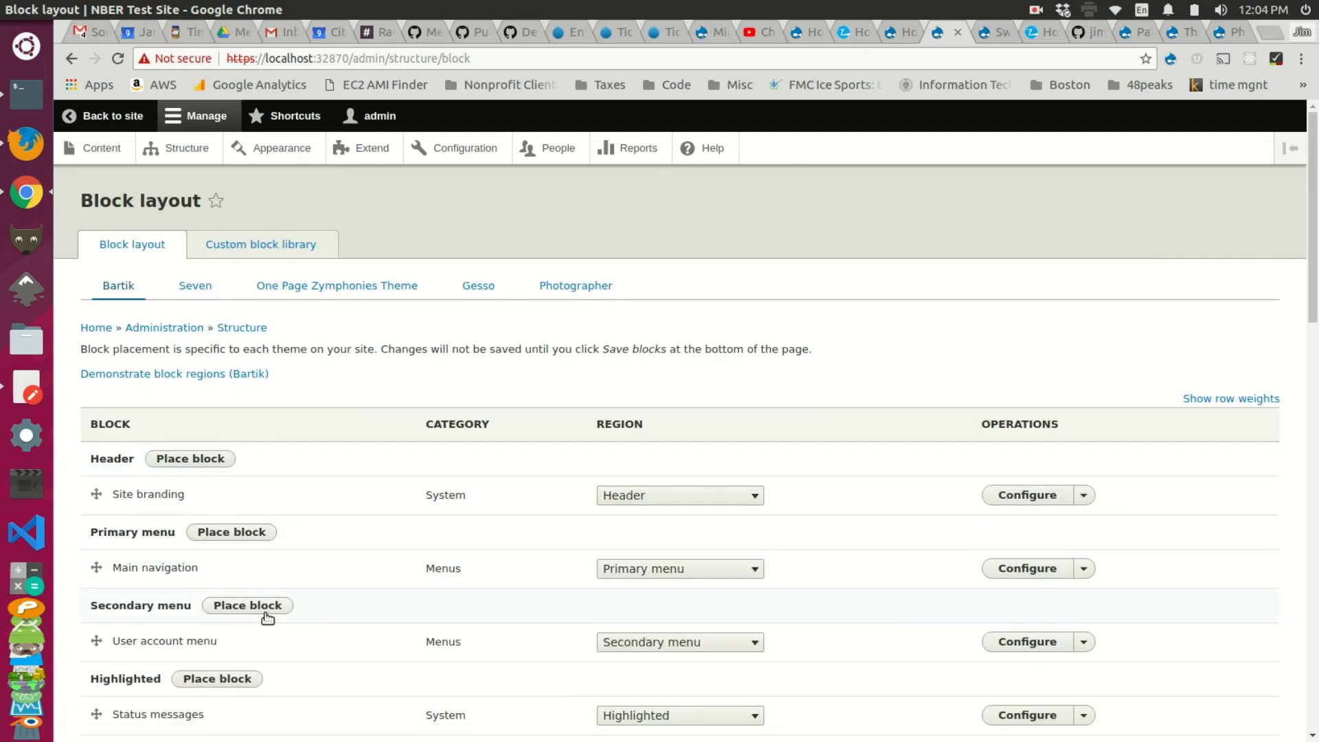
scroll(172, 501, "down", 3)
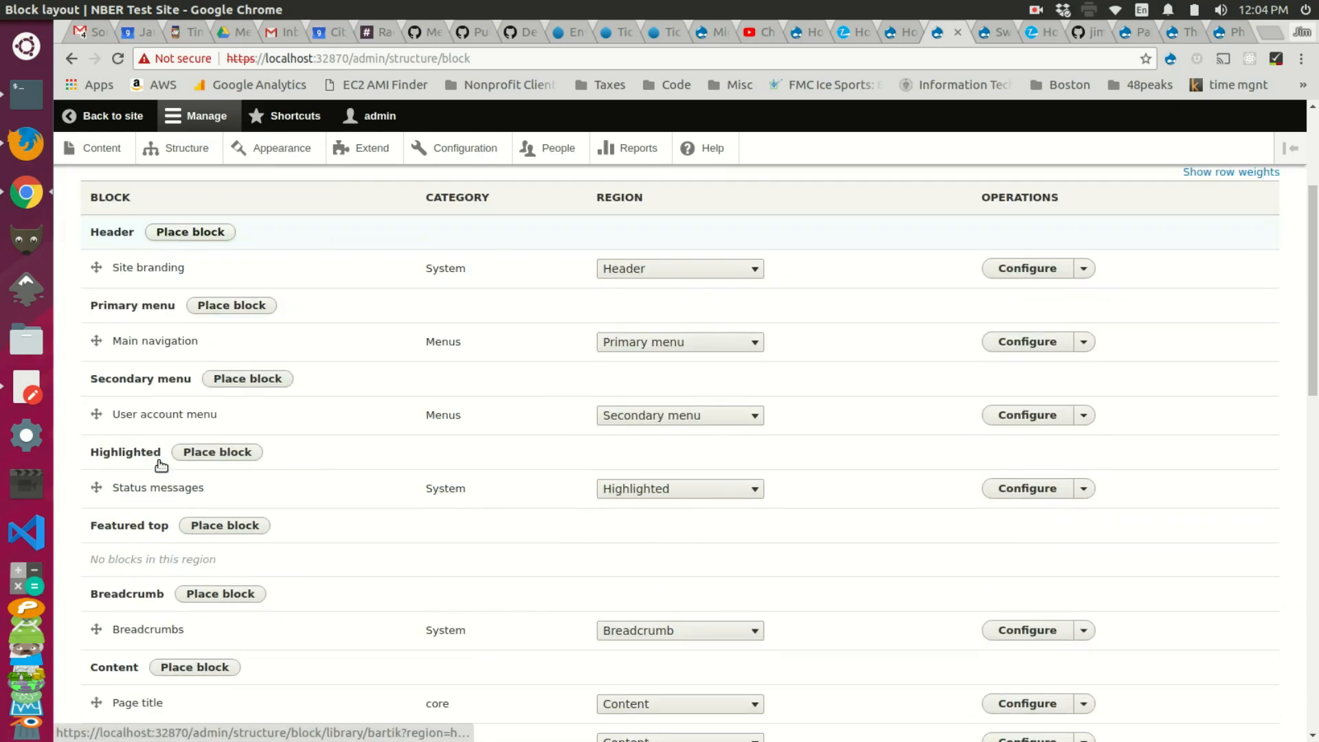
scroll(134, 471, "up", 3)
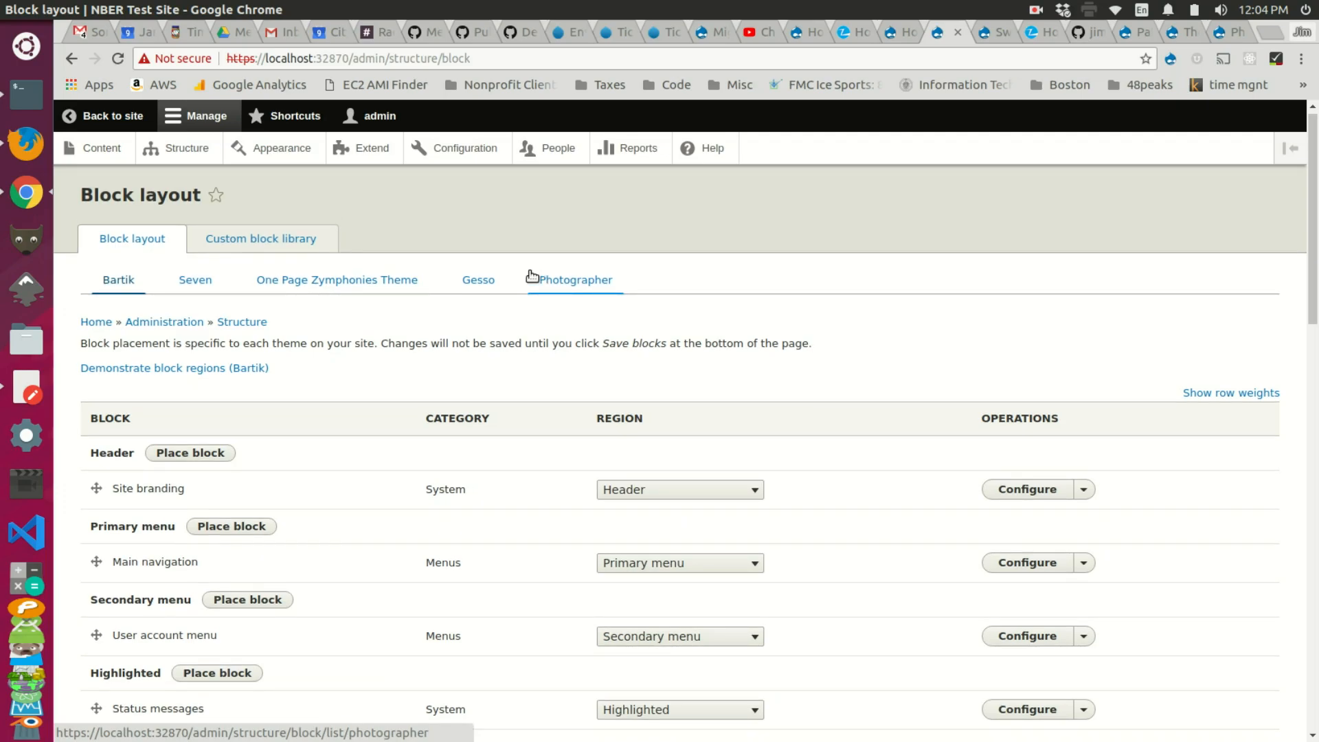
scroll(418, 324, "down", 10)
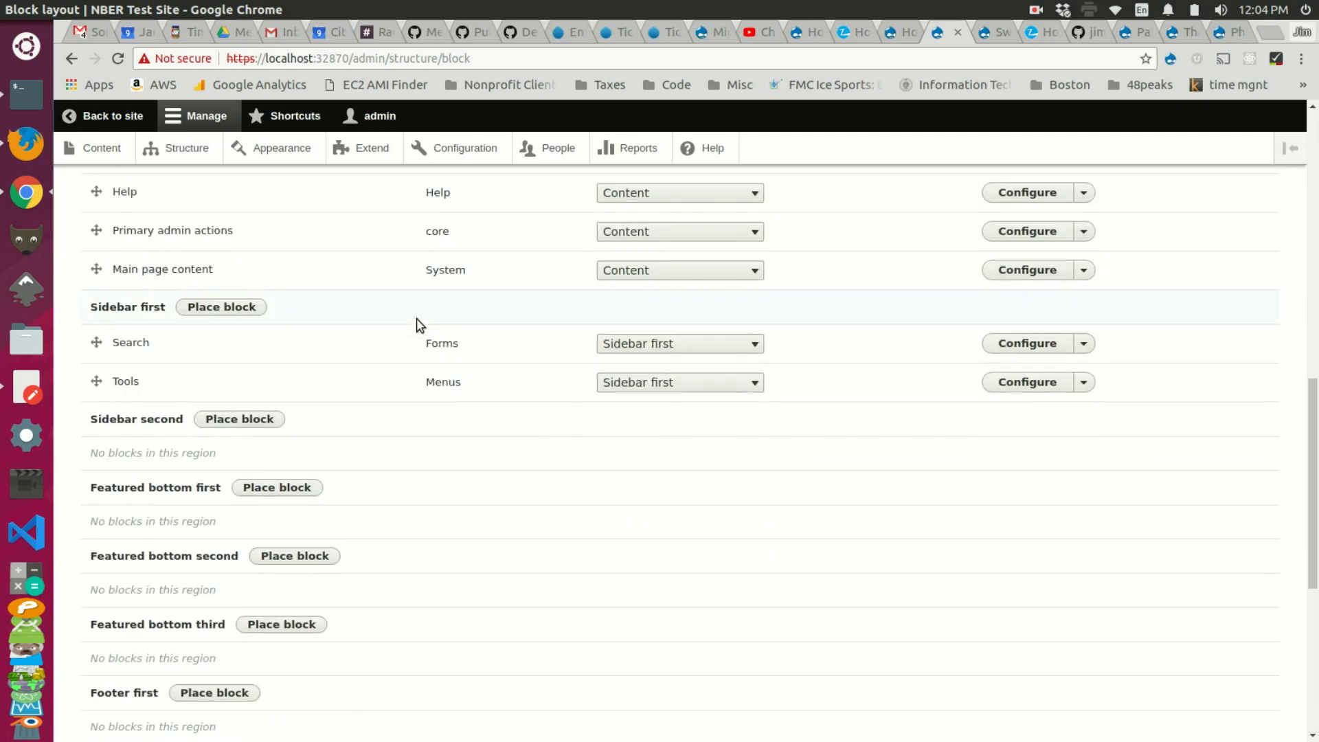
scroll(417, 323, "up", 10)
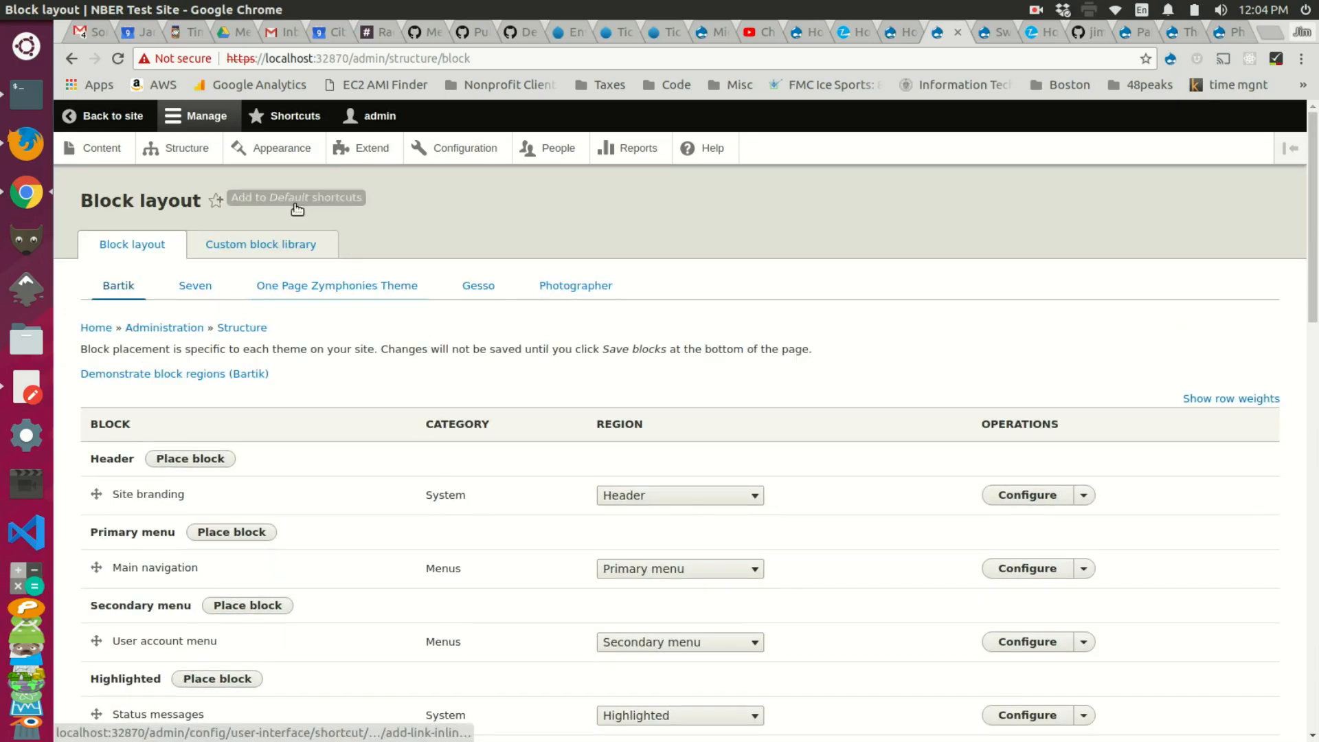
left_click(198, 153)
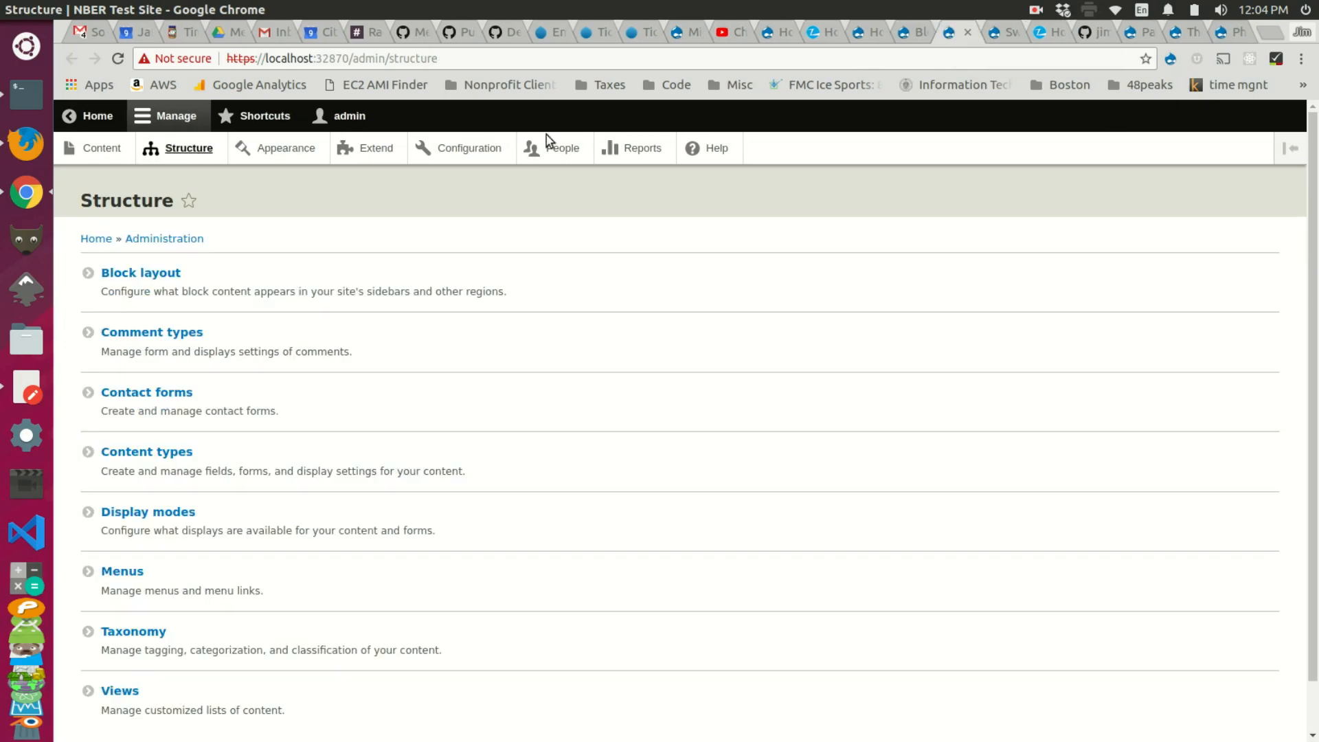
Step: Browse the Menus list and Main navigation's edit page, then open the Add menu form
scroll(145, 344, "down", 2)
left_click(126, 515)
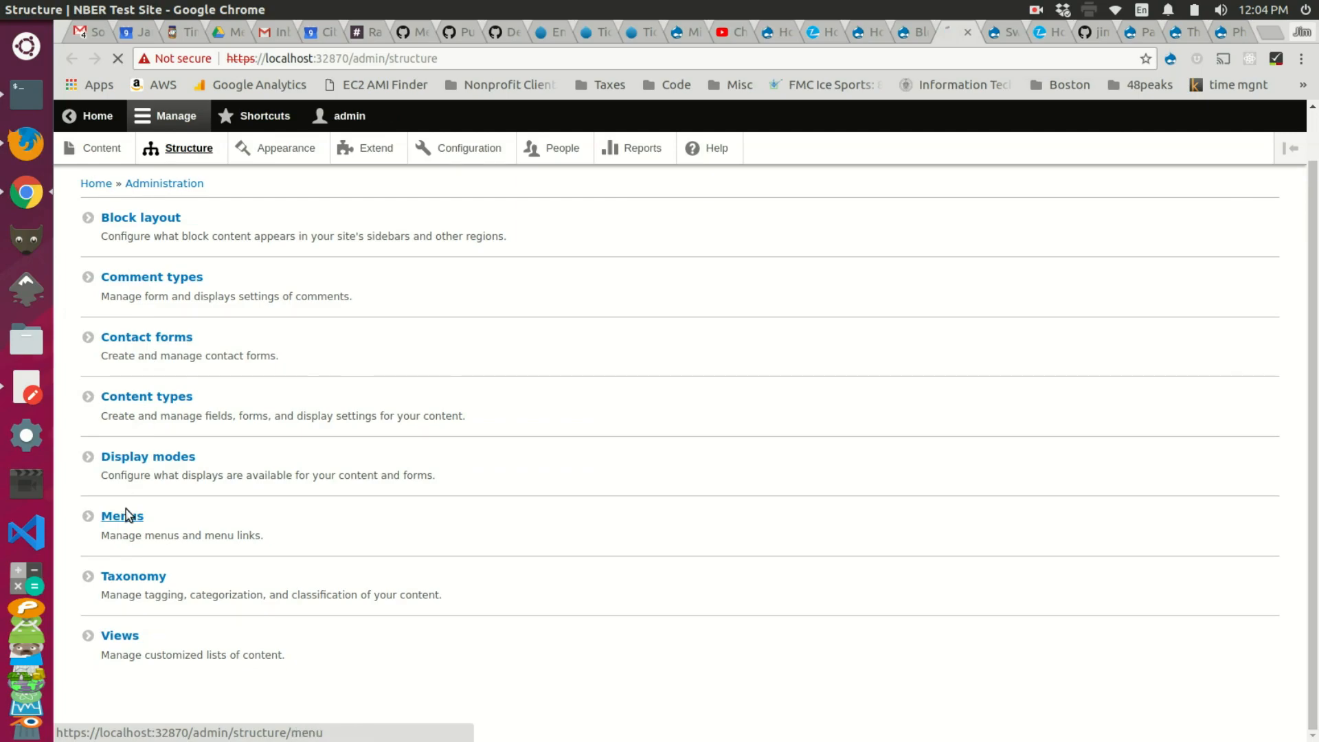
left_click_drag(188, 440, 123, 439)
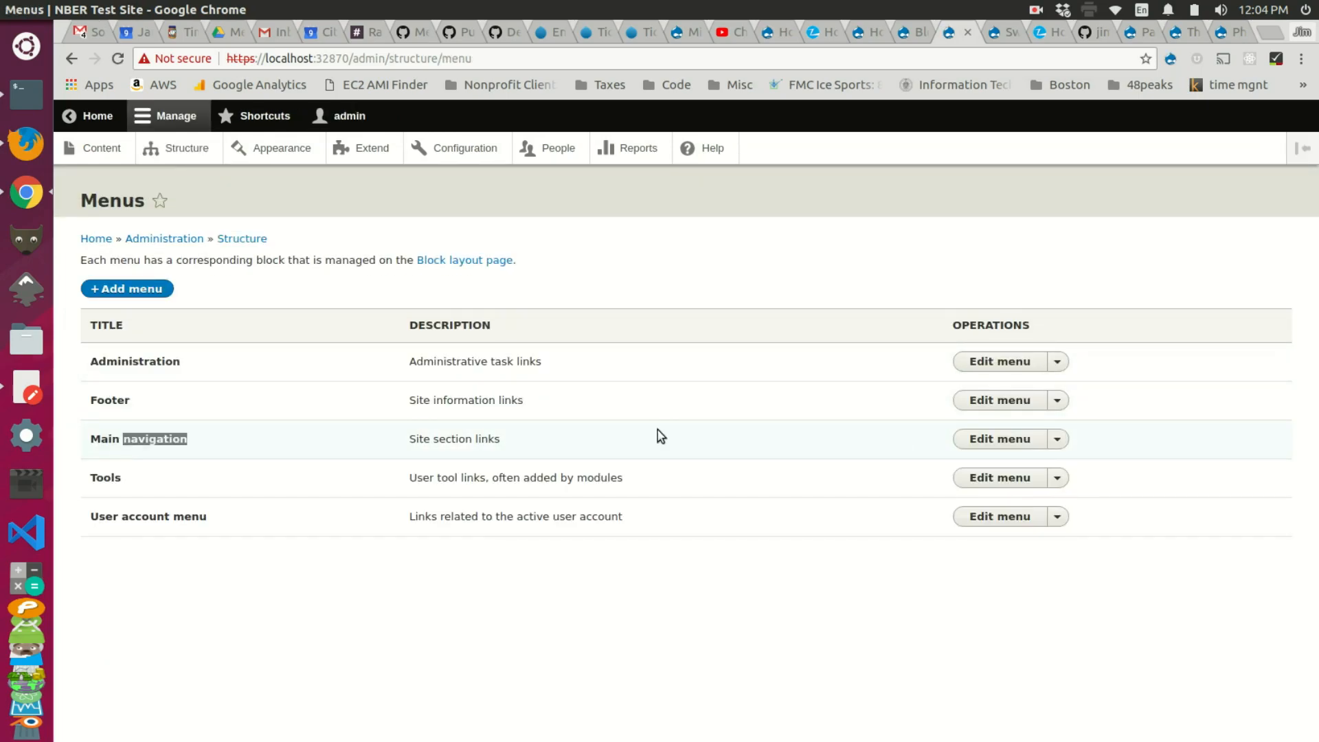
left_click(973, 439)
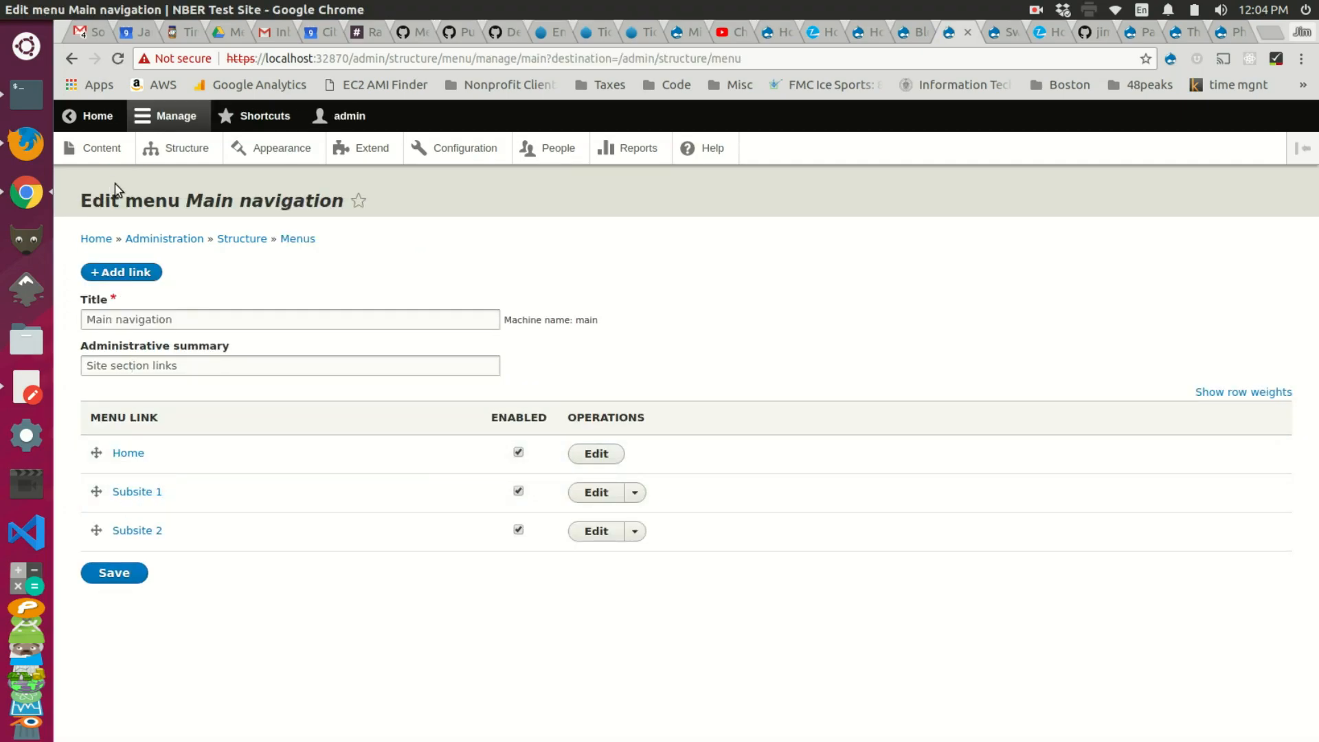
key("alt+Left")
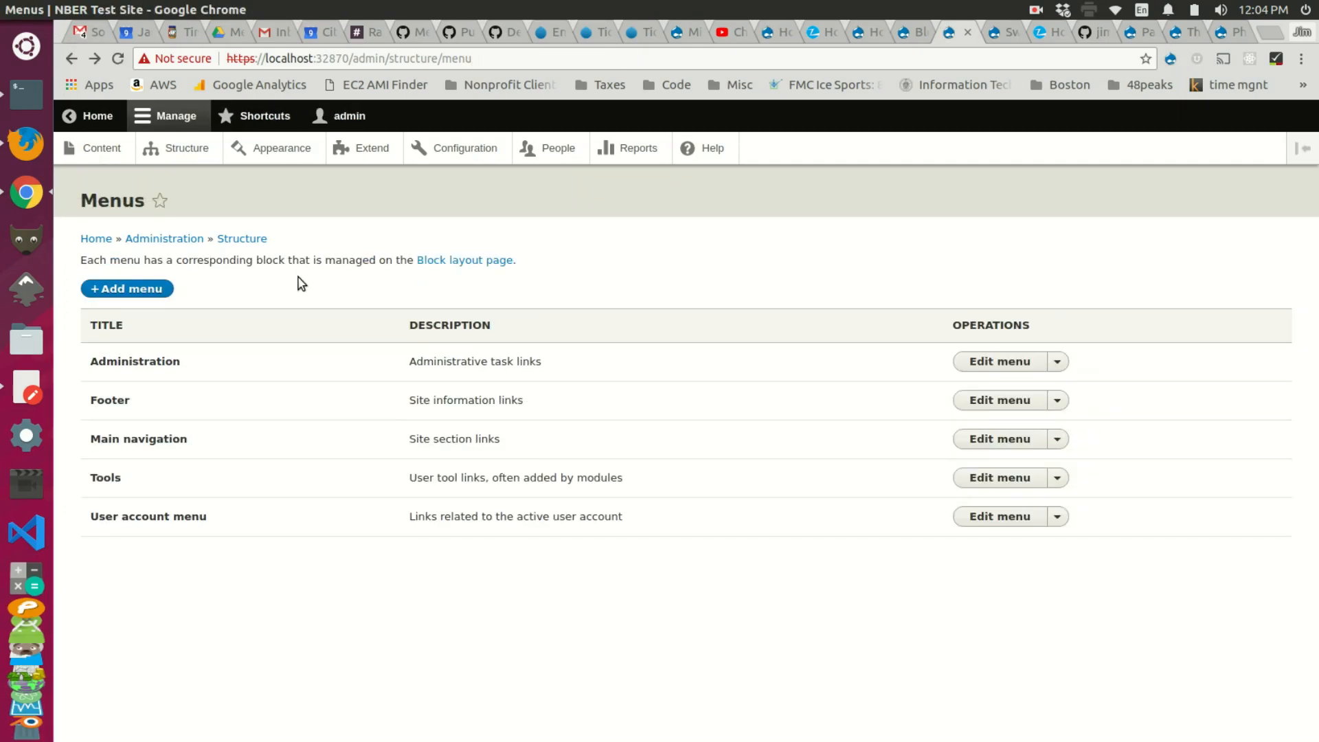
left_click(141, 289)
Step: Create a new menu titled 'Subsite 1 Nav'
left_click(264, 308)
type("Subs")
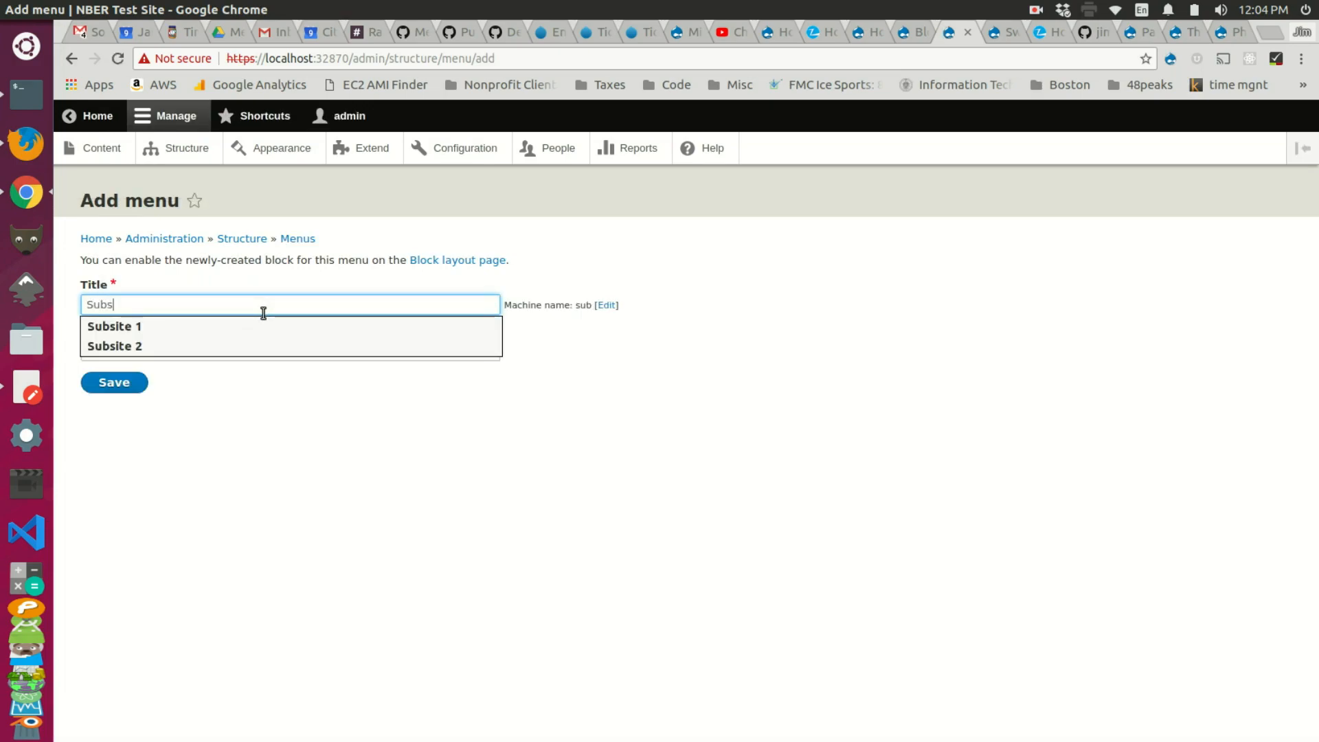
type("ite 1 Nav")
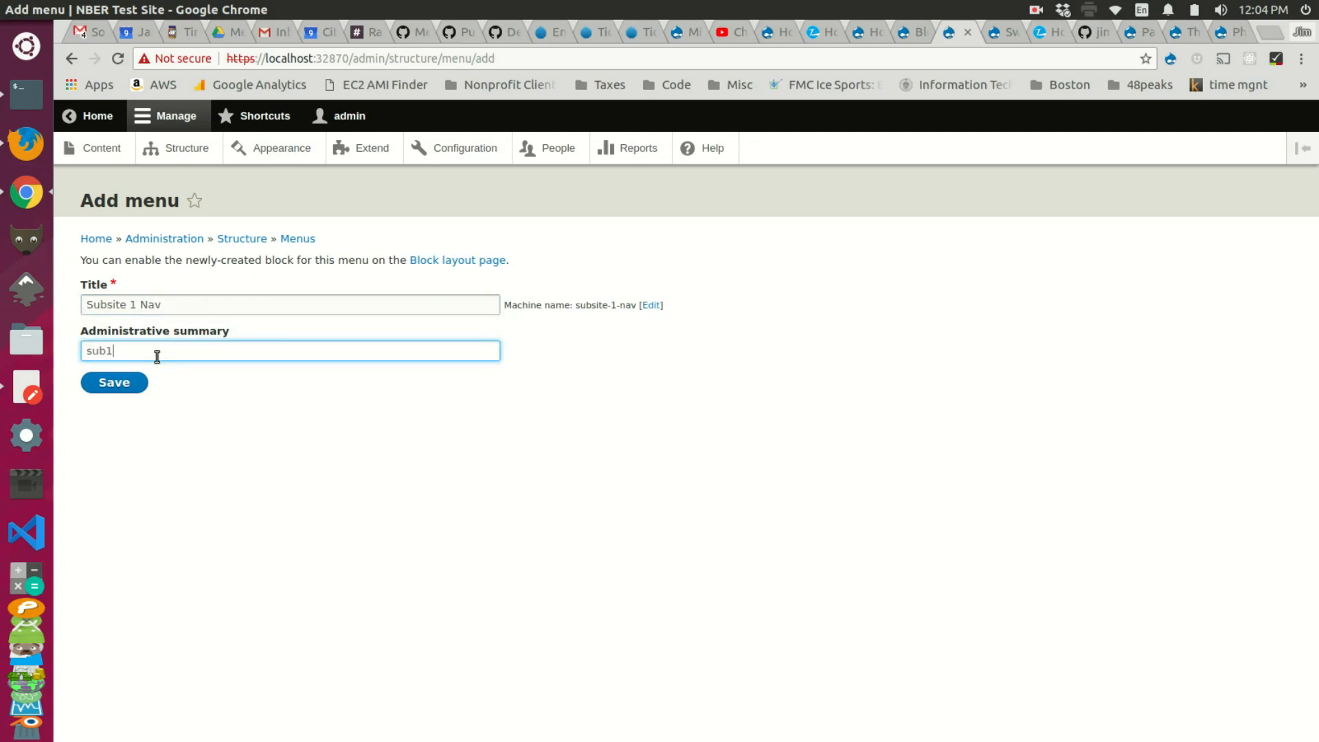
left_click(108, 386)
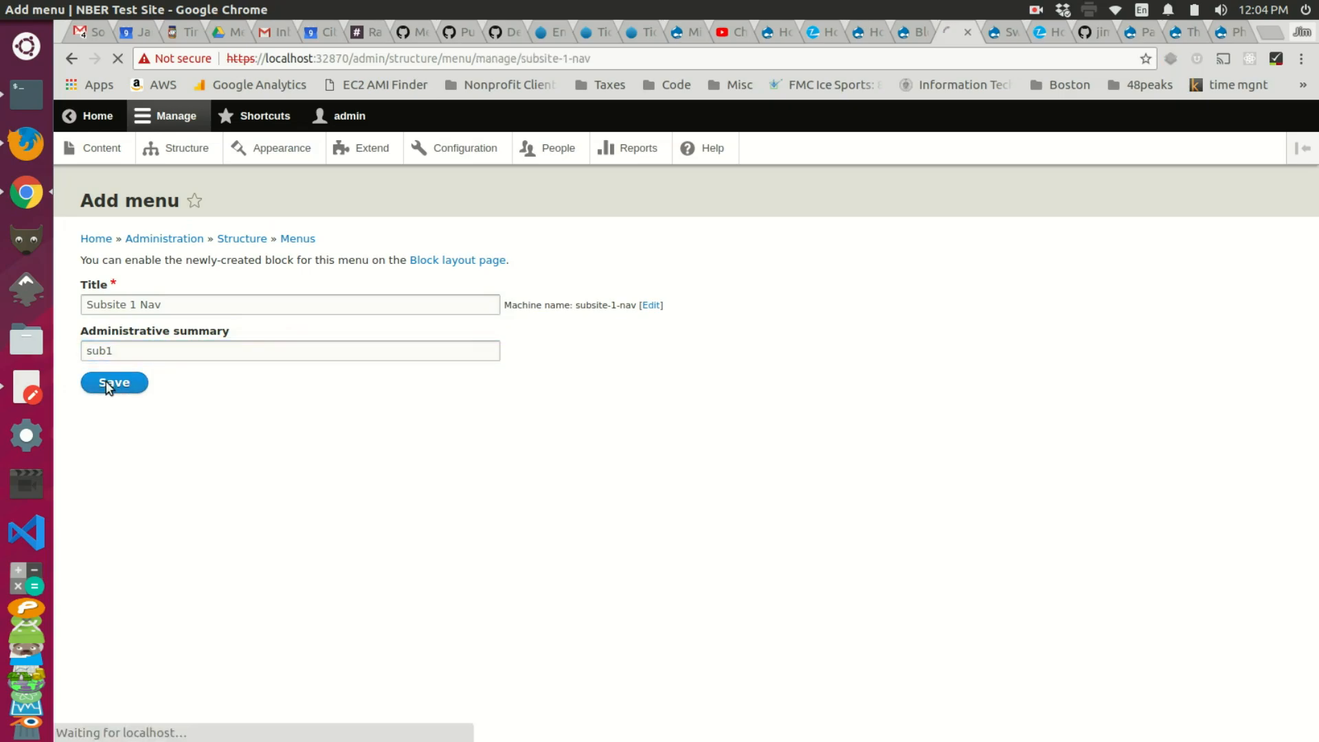
Step: Add a 'test link' pointing to <front> to Subsite 1 Nav
left_click(262, 499)
left_click(216, 296)
type("test link")
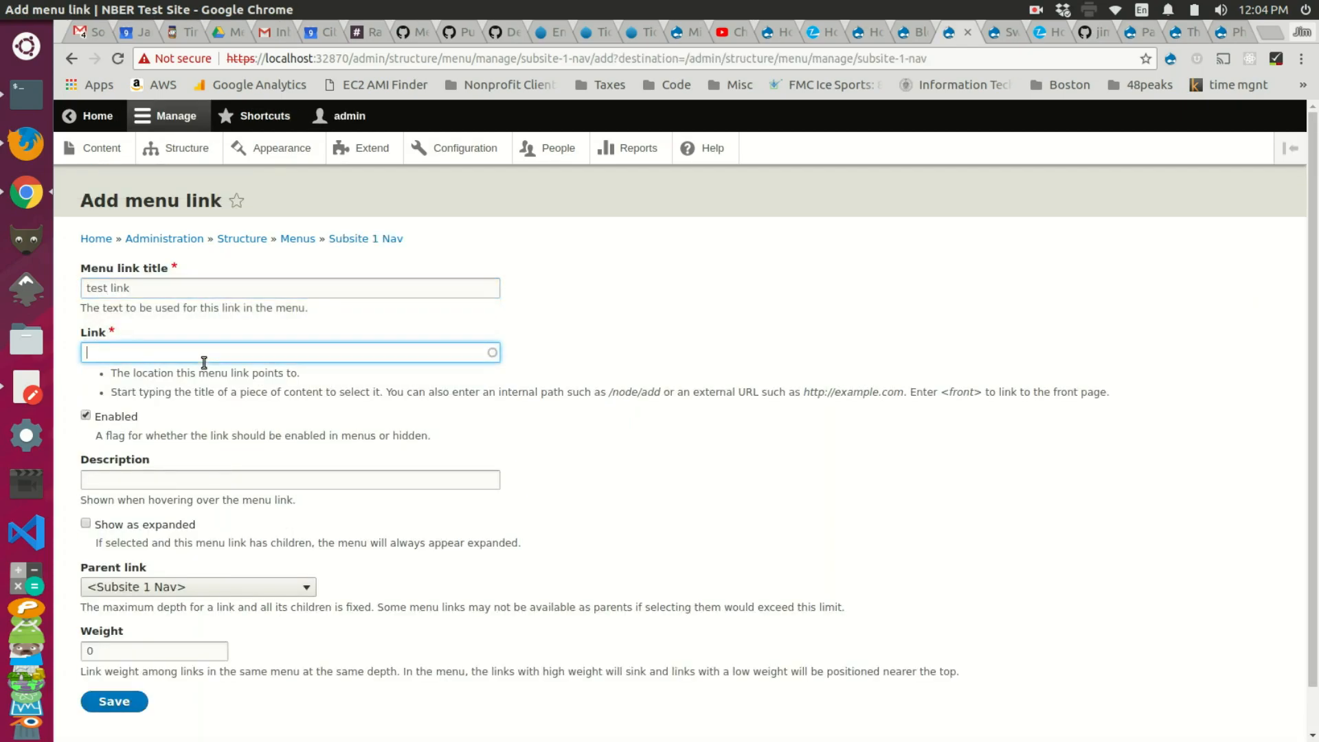
left_click(204, 362)
type("M")
key("BackSpace")
type("<front>")
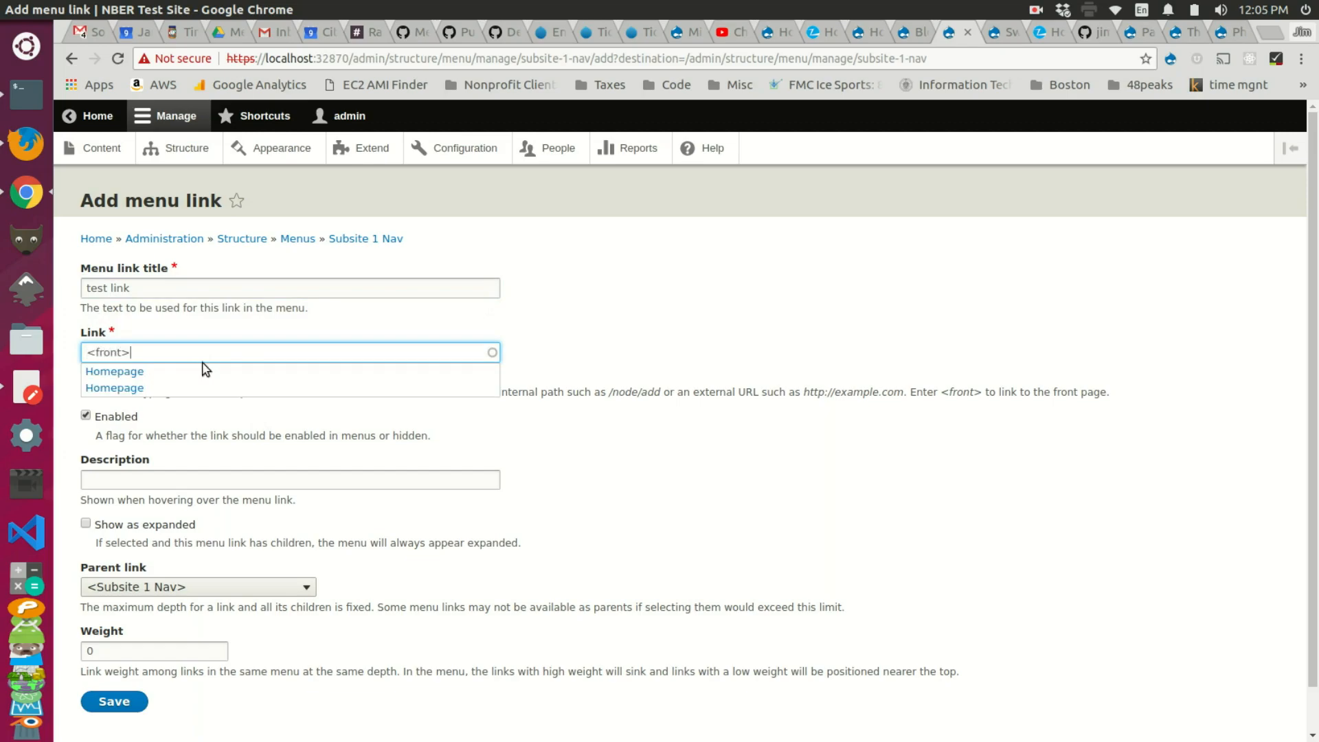
left_click(665, 296)
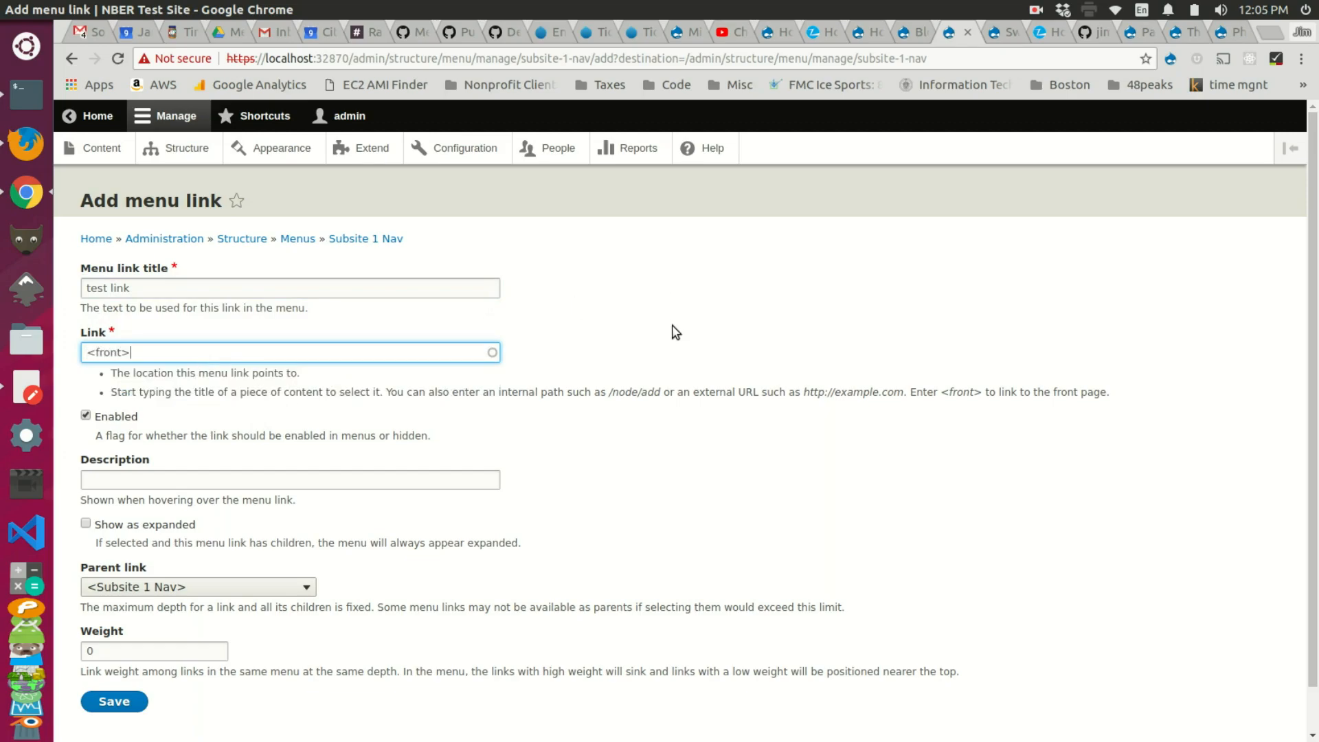
scroll(584, 360, "down", 1)
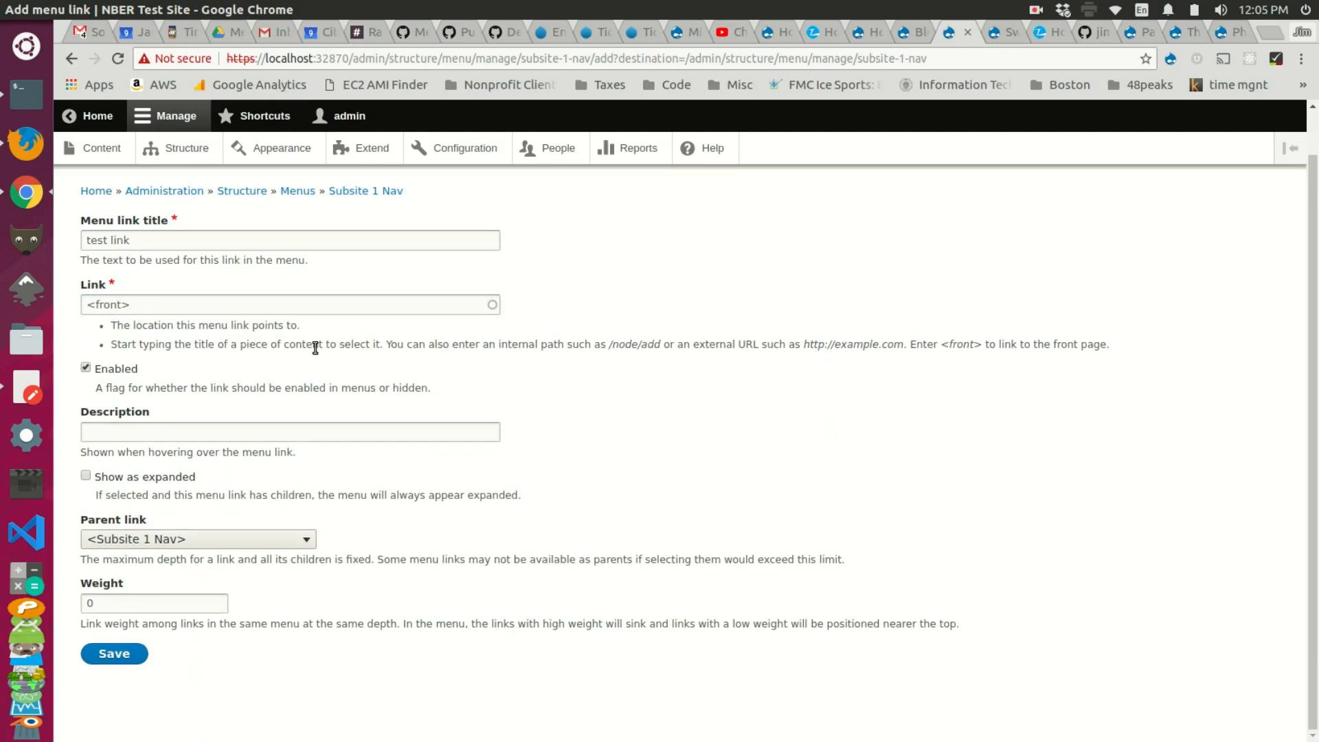
left_click(122, 656)
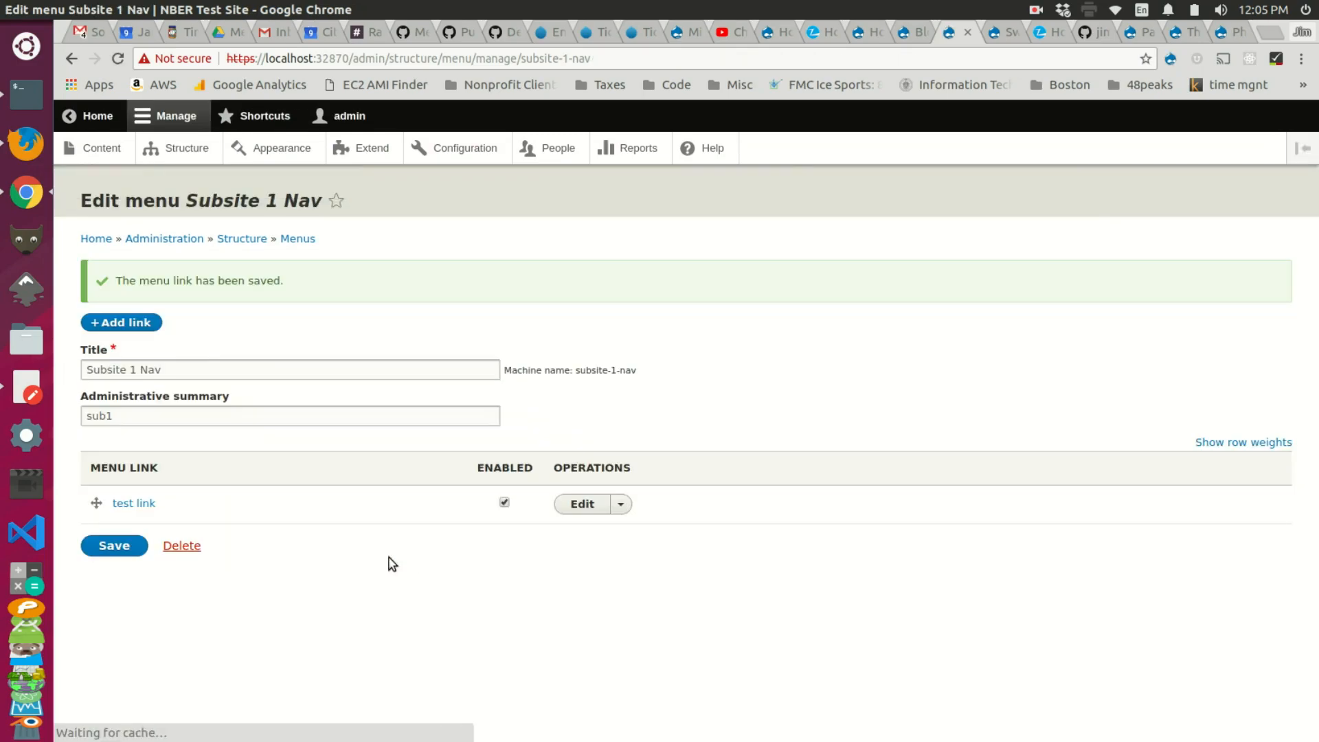
Step: Add 'test link 2' pointing to <front> and return to the Menus list
left_click(138, 323)
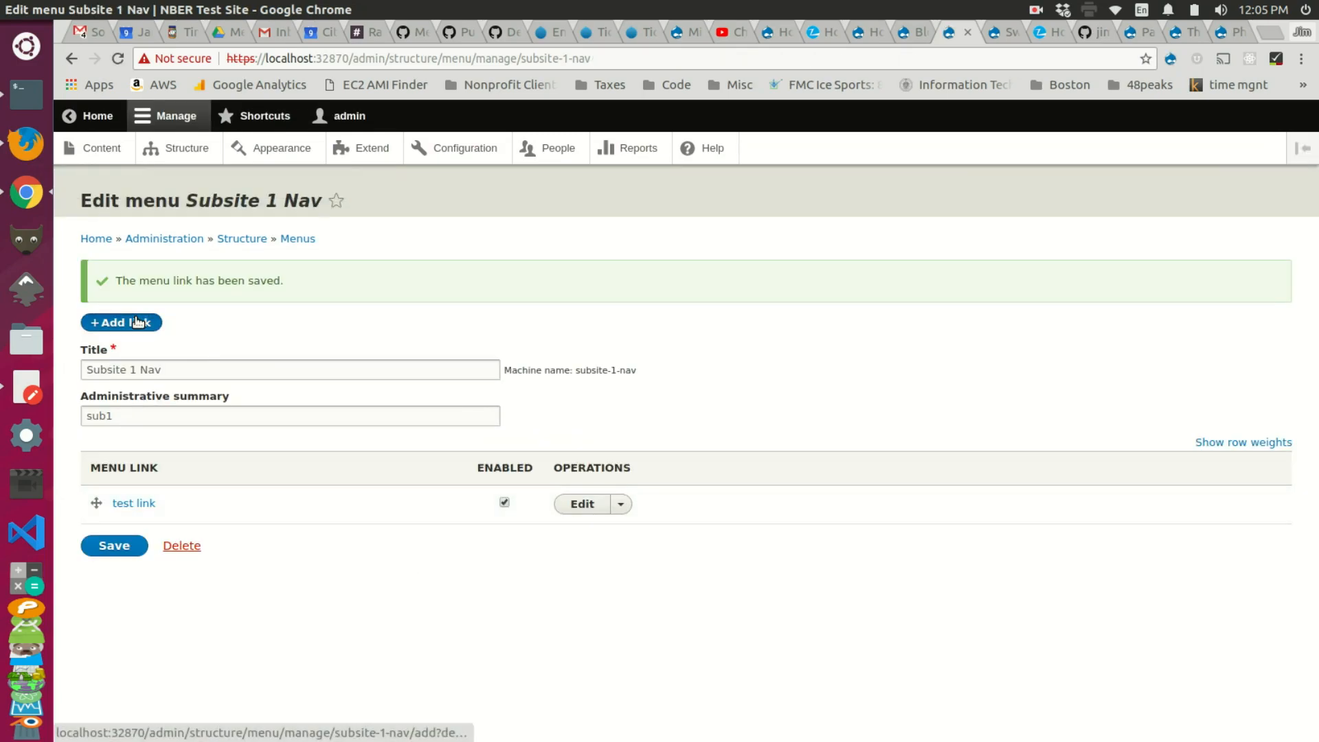
left_click(165, 285)
type("tes")
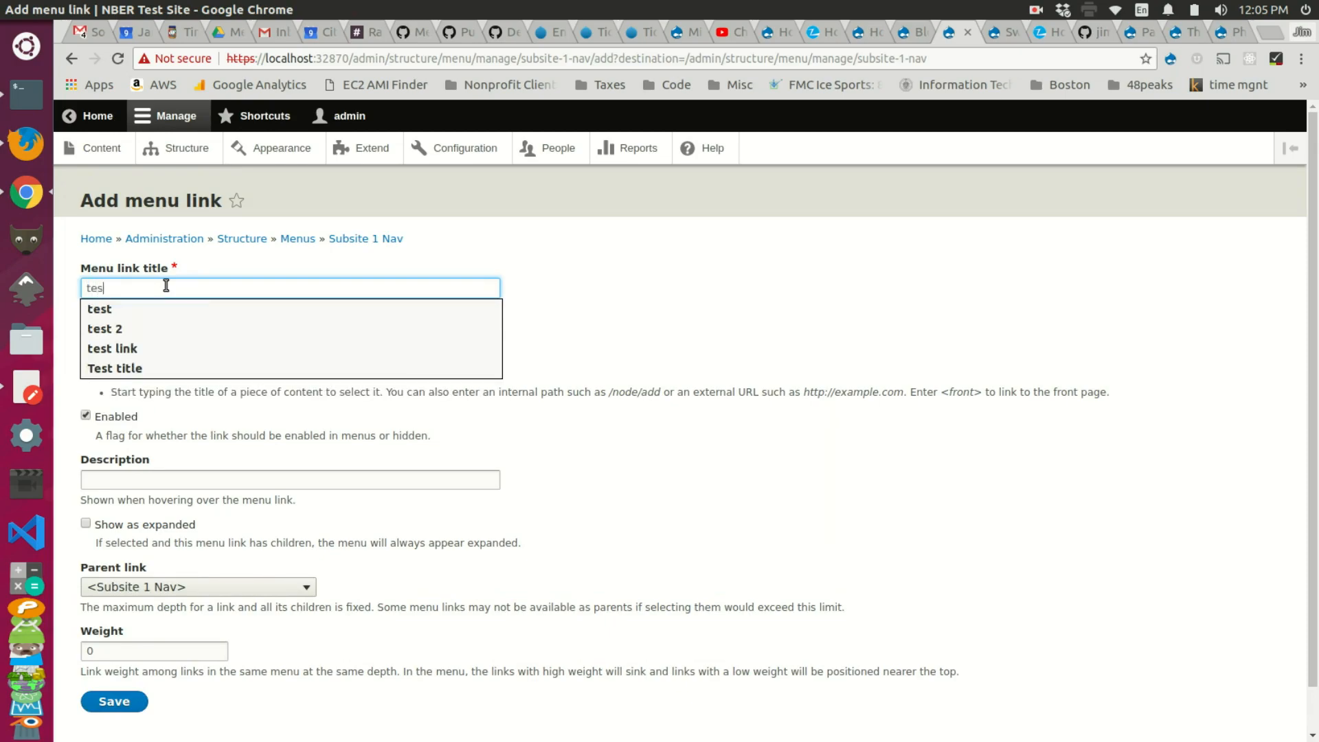
type("t link 2")
left_click(168, 357)
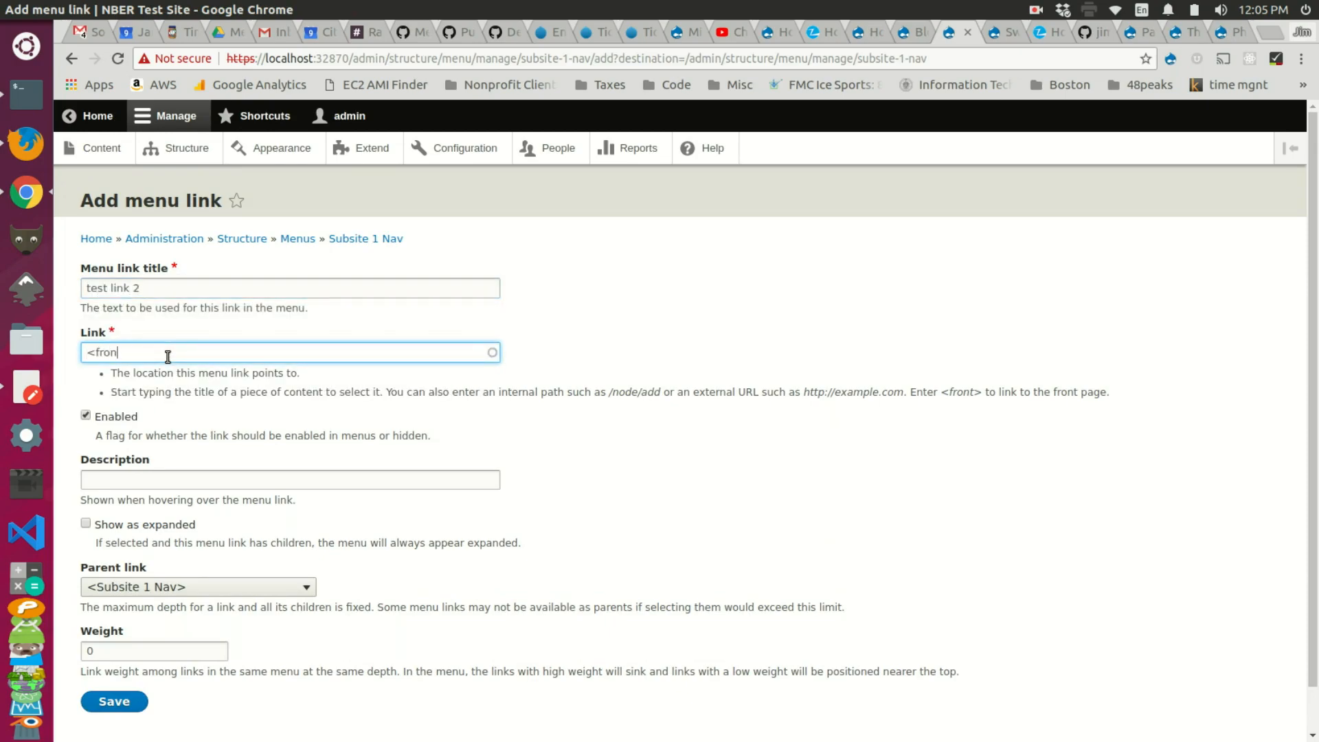
left_click(111, 712)
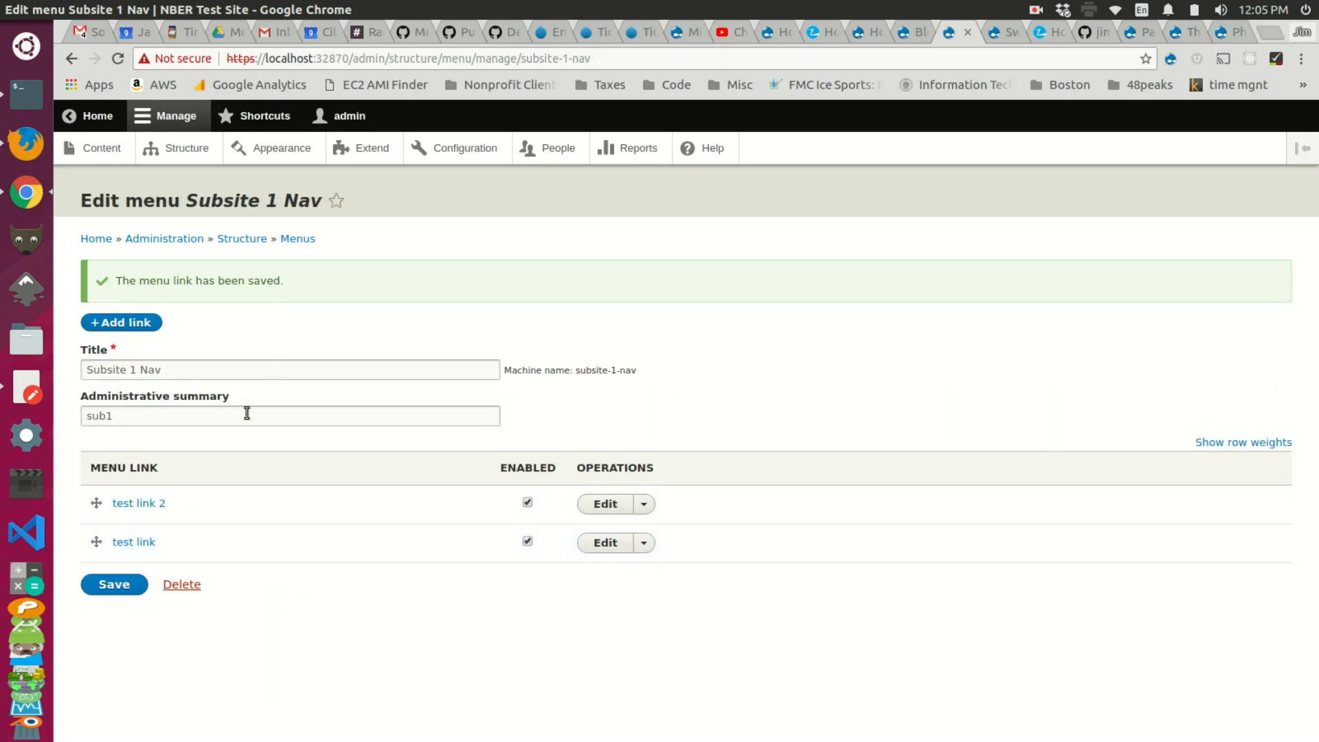
left_click(294, 241)
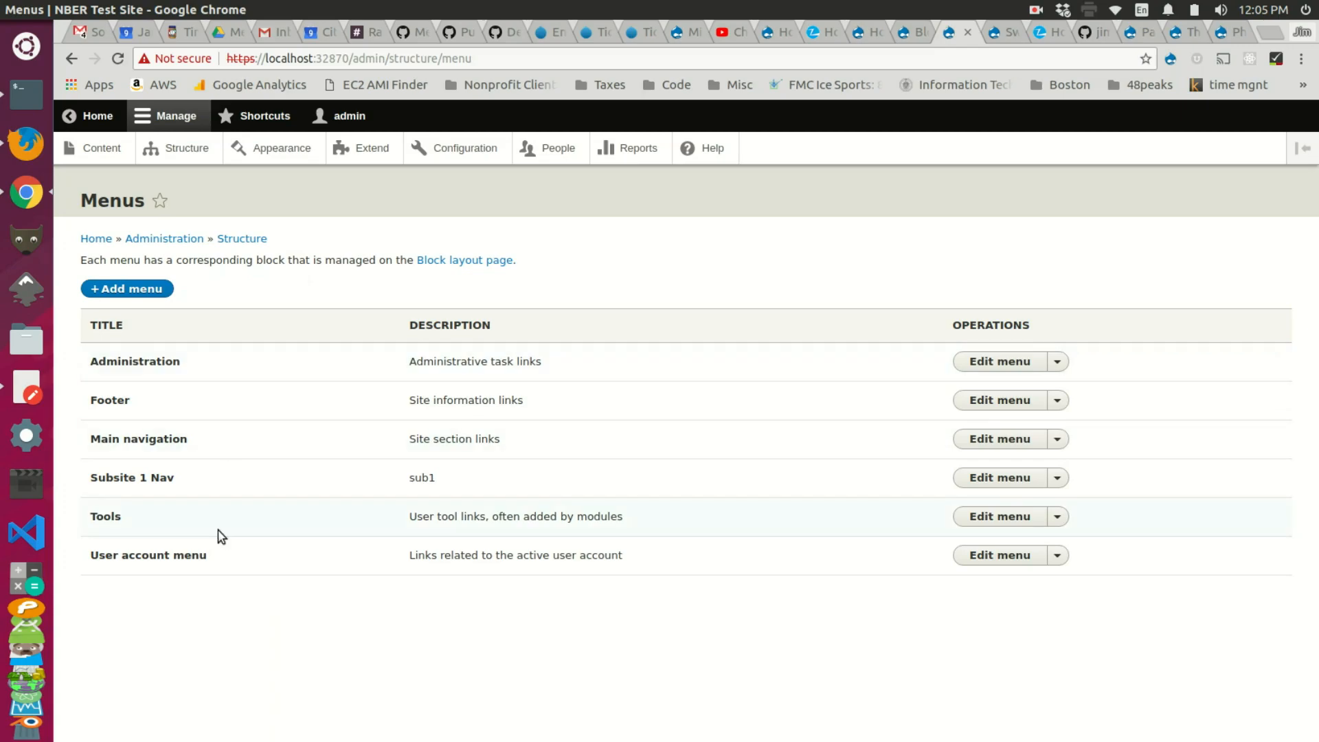
Step: Create a 'Subsite 2 Nav' menu with administrative summary 'sub2'
triple_click(140, 474)
key("ctrl+c")
left_click(131, 289)
left_click(162, 312)
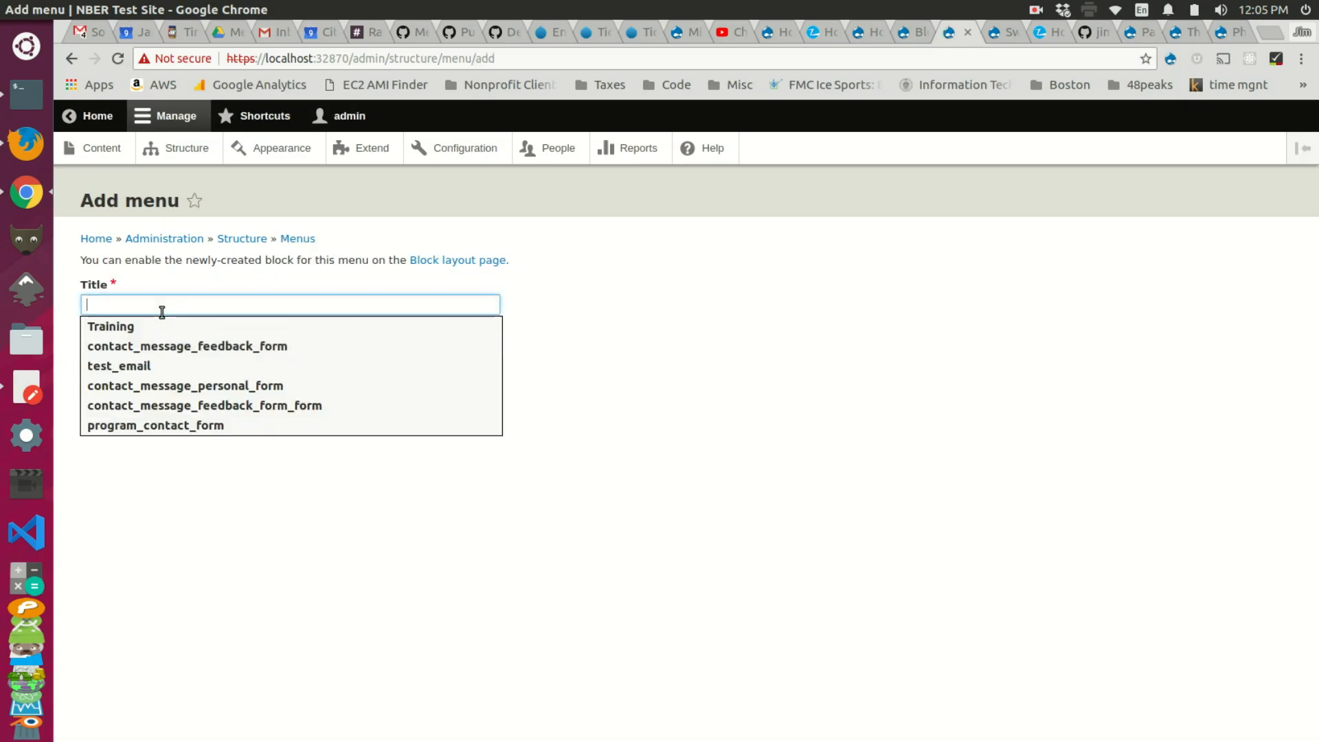
key("ctrl+v")
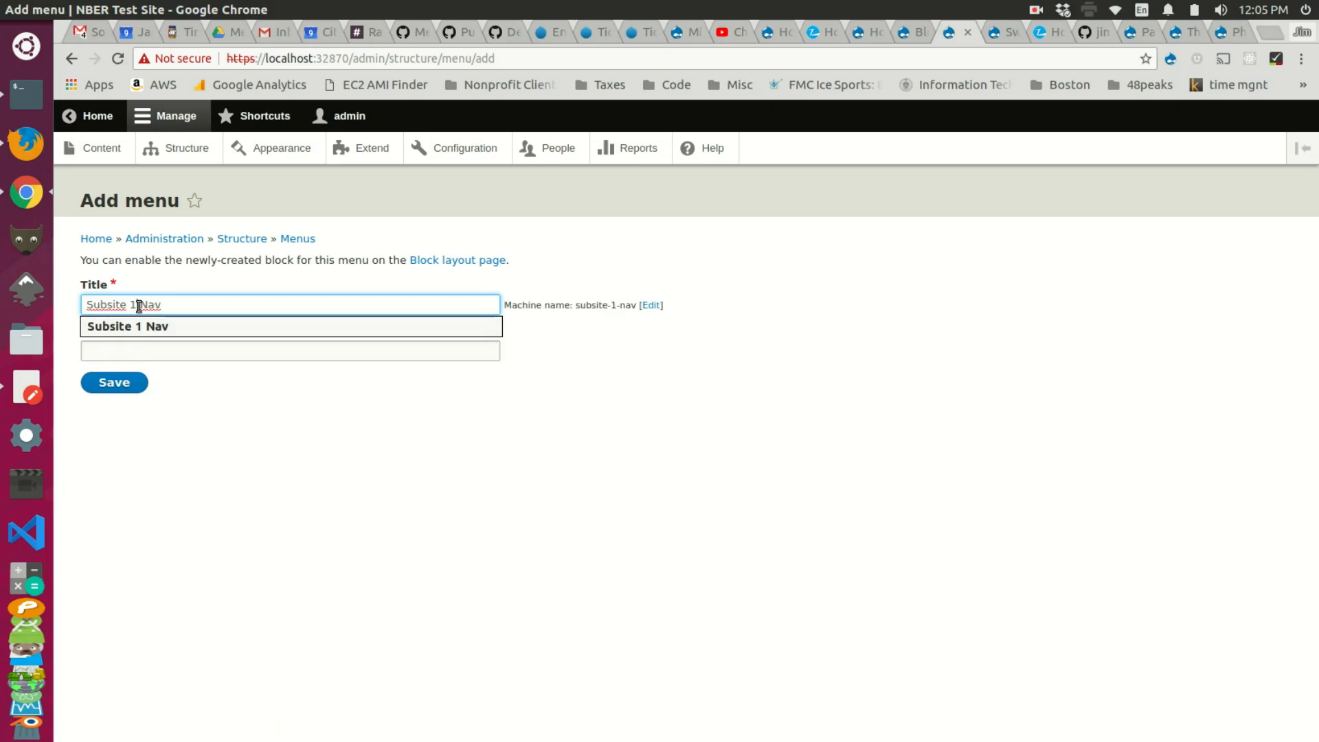
left_click(138, 306)
key("BackSpace")
type("2")
left_click(155, 347)
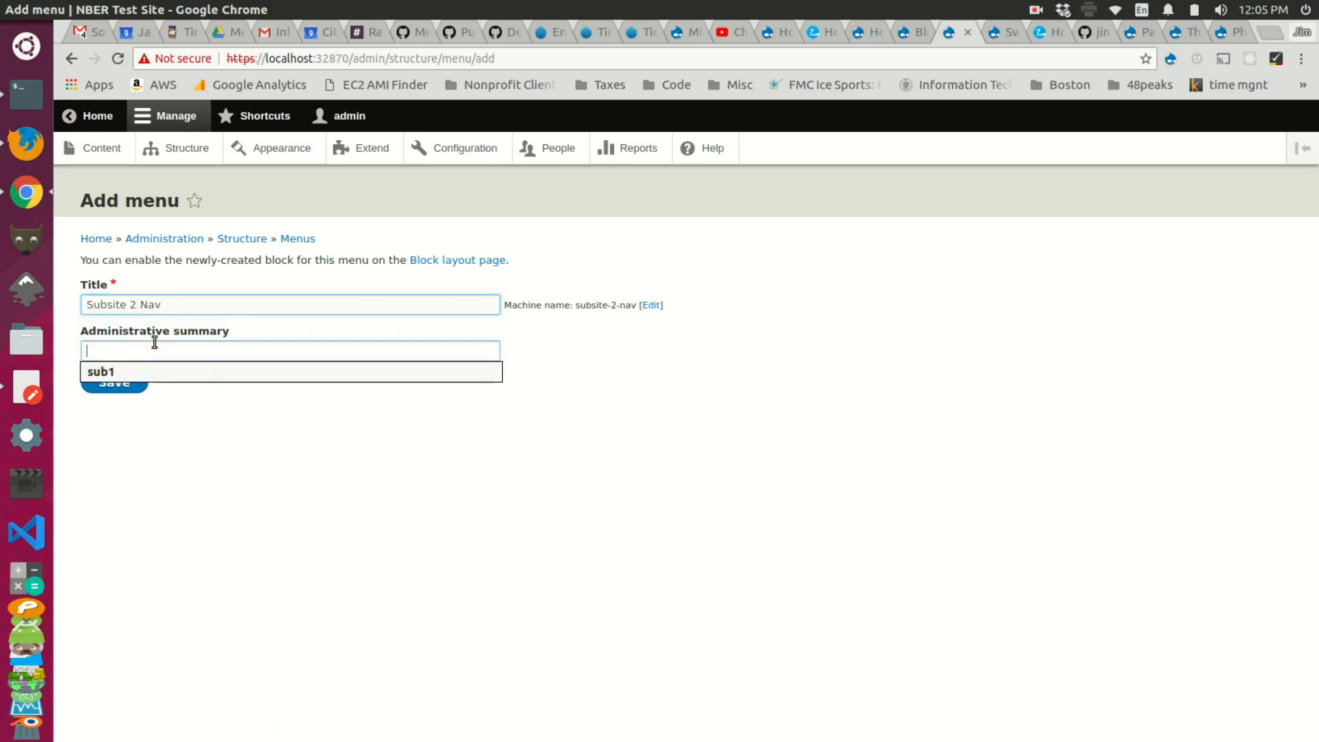
type("sub2")
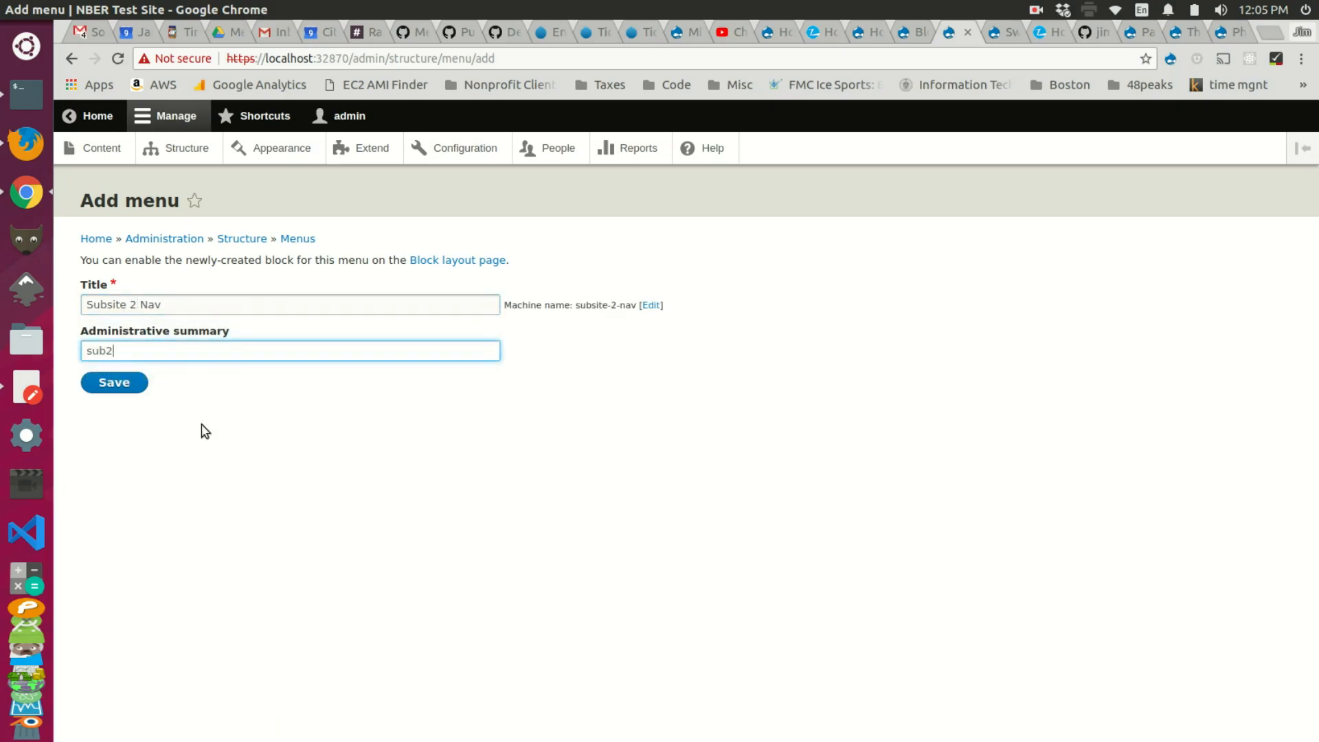
left_click(124, 383)
Step: Add a 'different link' menu link pointing to <front>
left_click(130, 321)
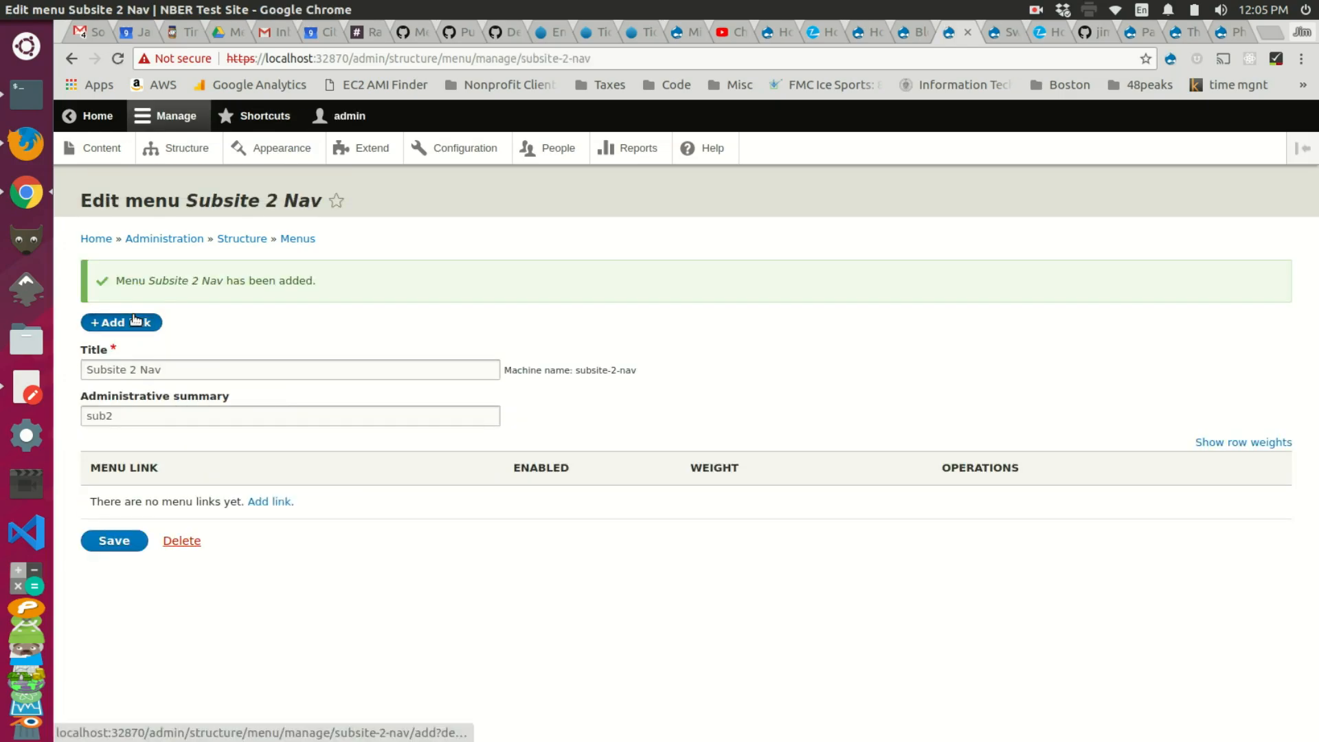
left_click(229, 288)
type("di")
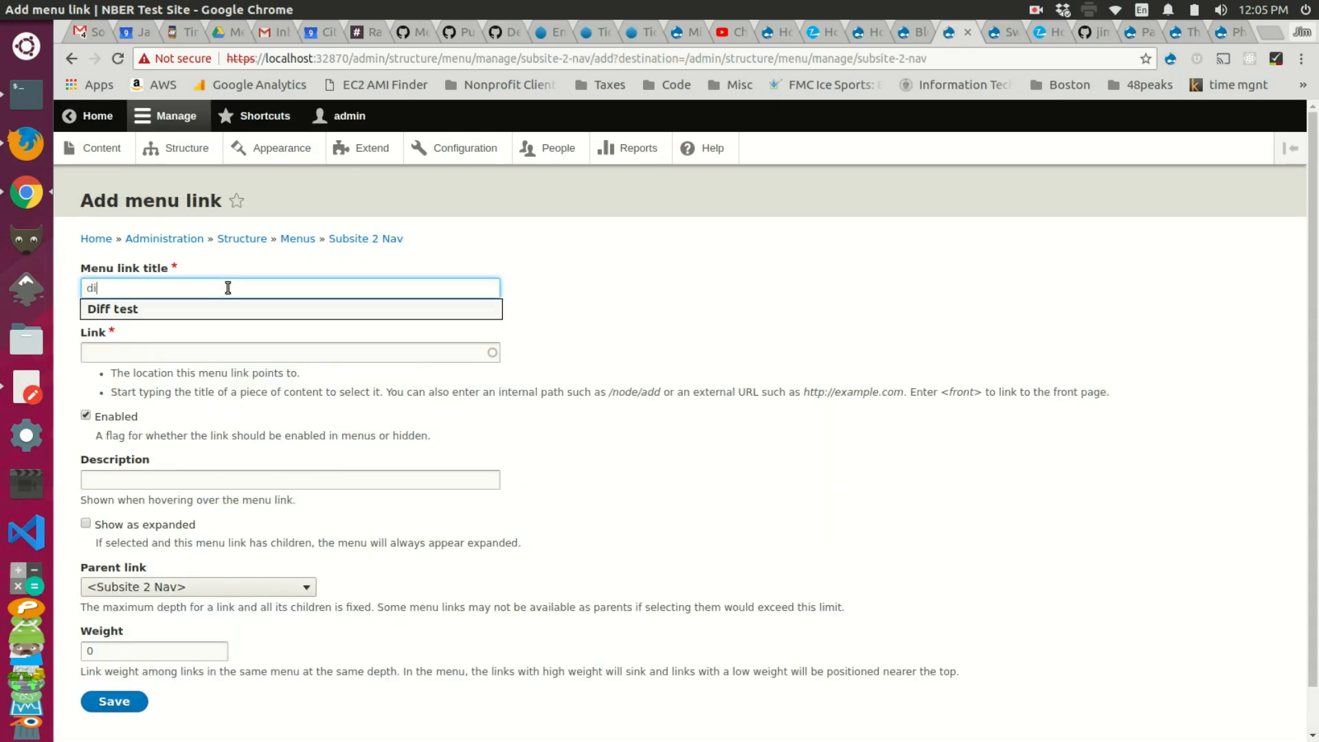
type("fferent link")
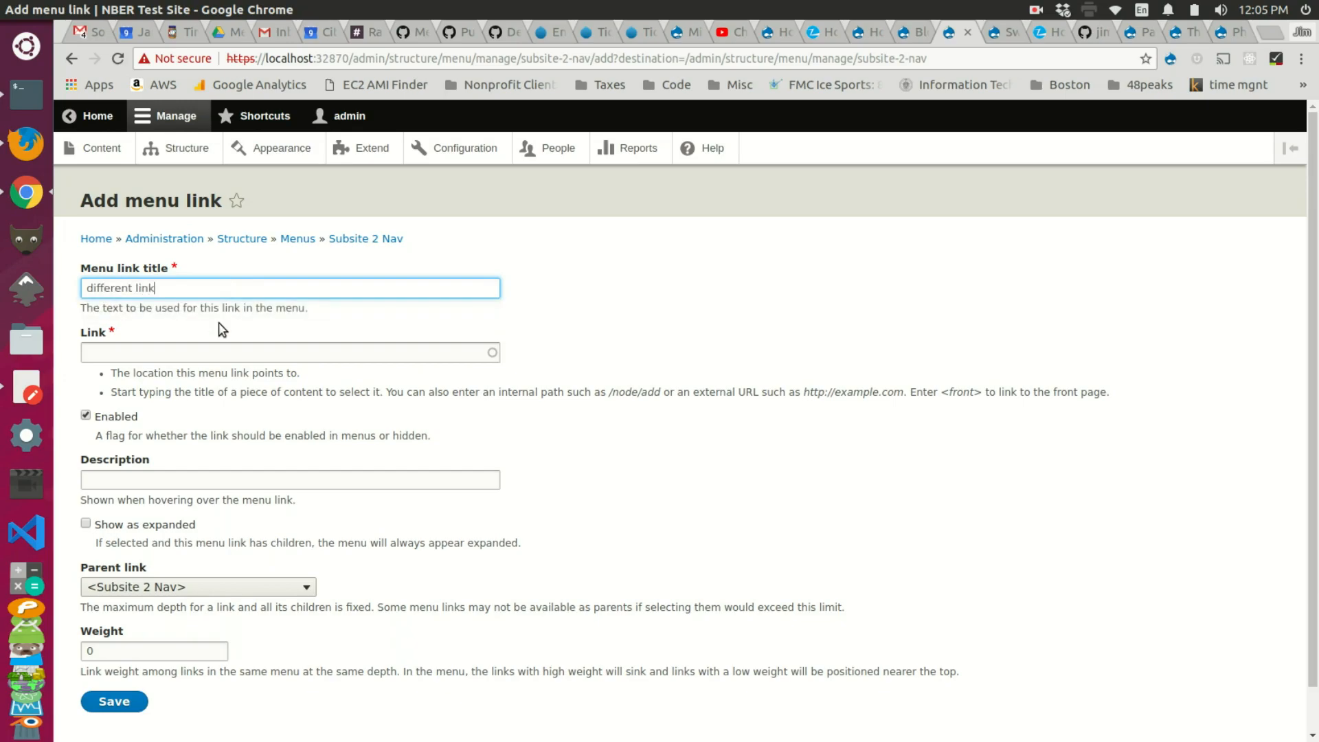
left_click(209, 353)
type("<front>")
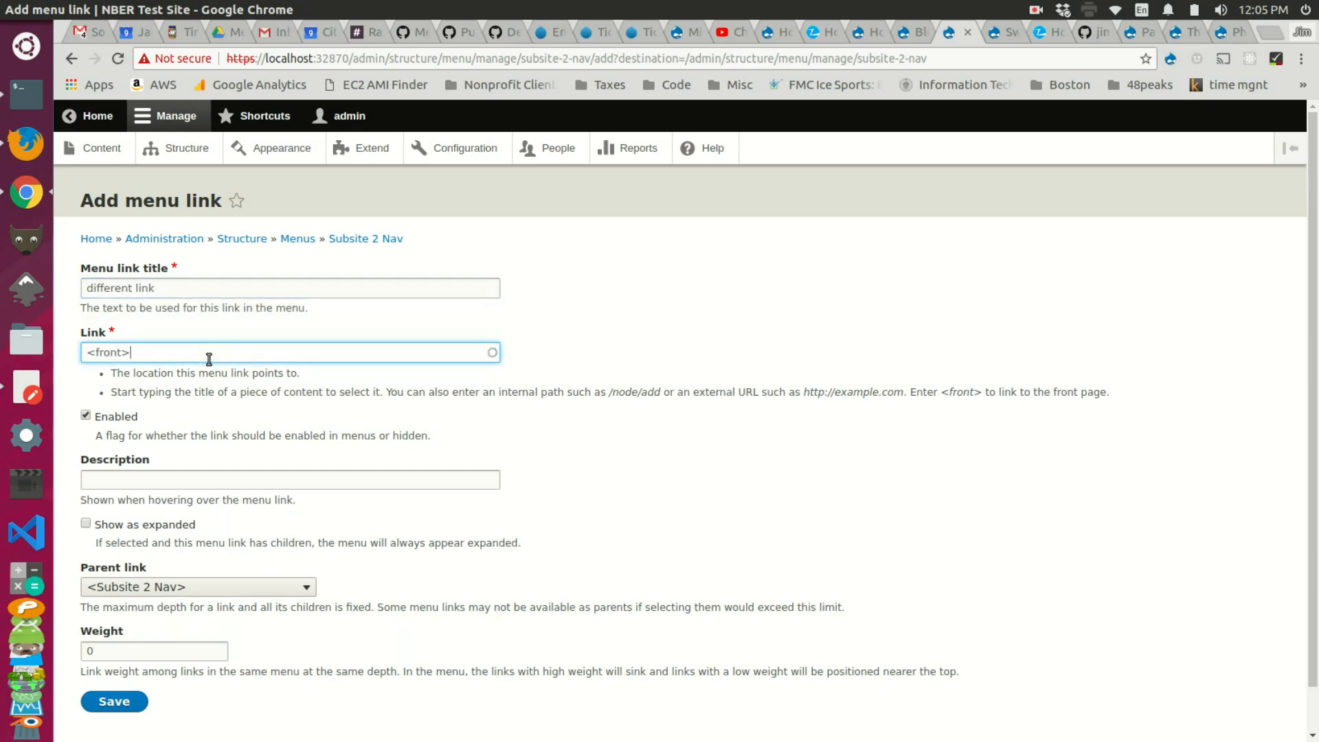
left_click(114, 701)
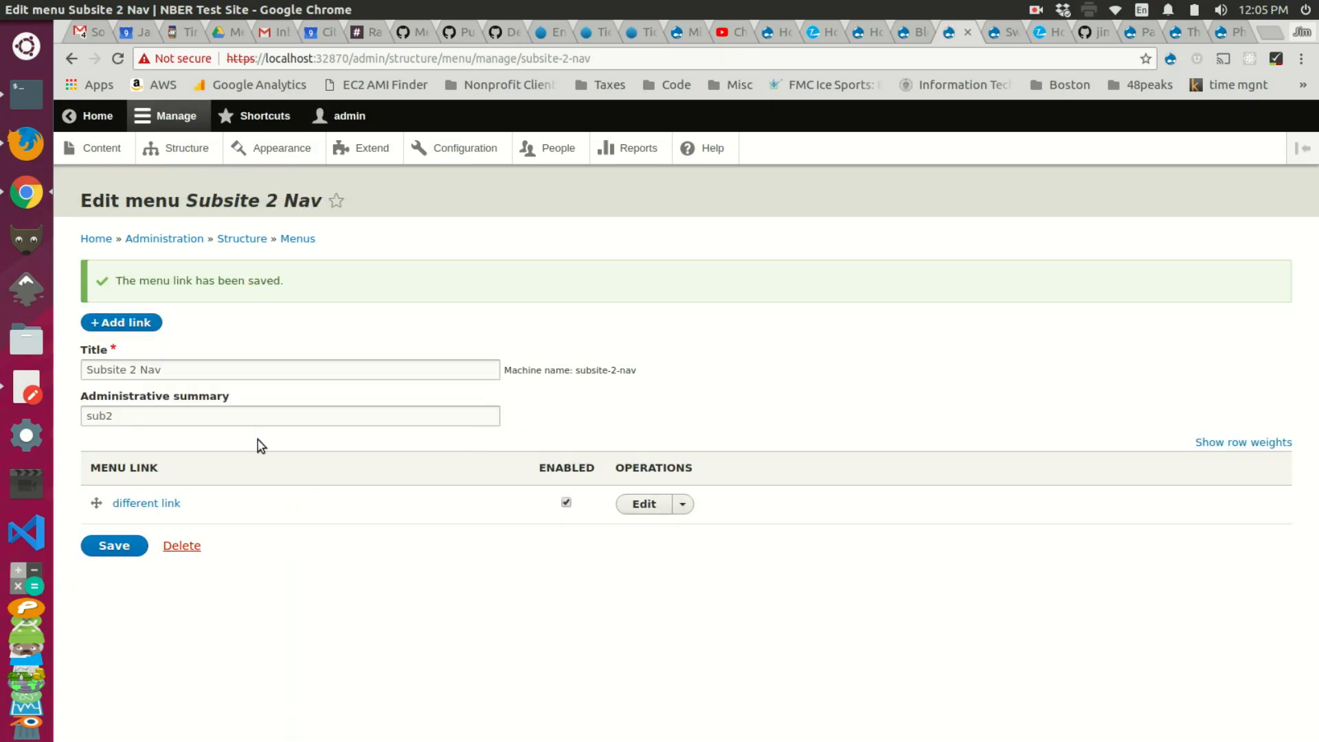
Step: Add a 'very different link' menu link pointing to <front>
left_click(126, 323)
left_click(147, 294)
type("very different link")
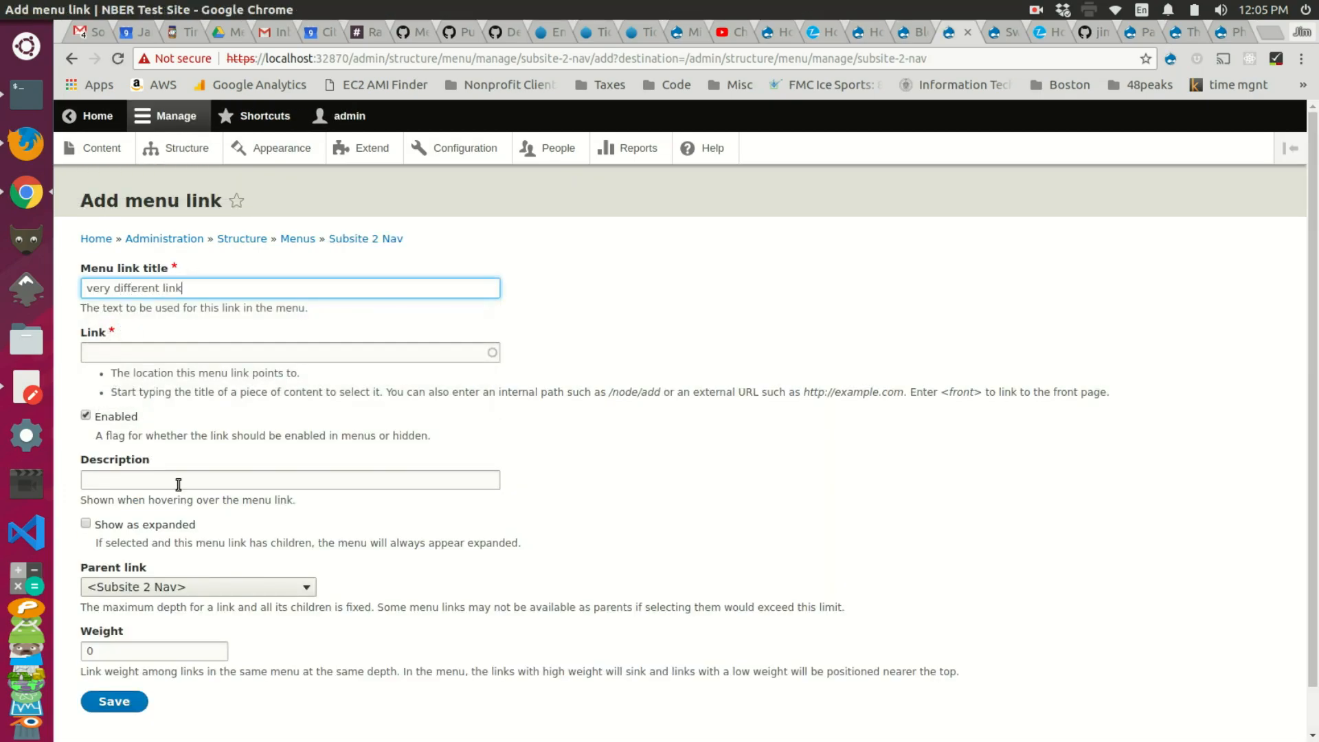
left_click(179, 352)
type("<front>")
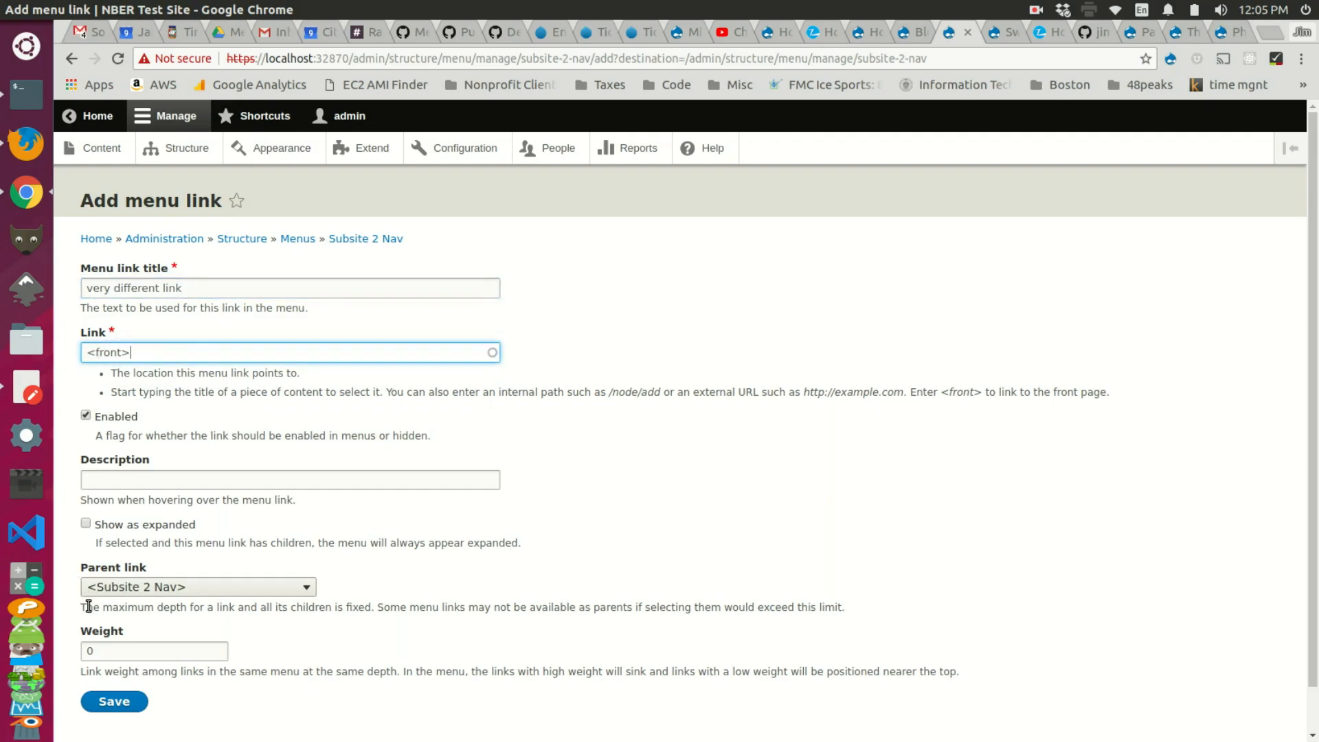
left_click(114, 702)
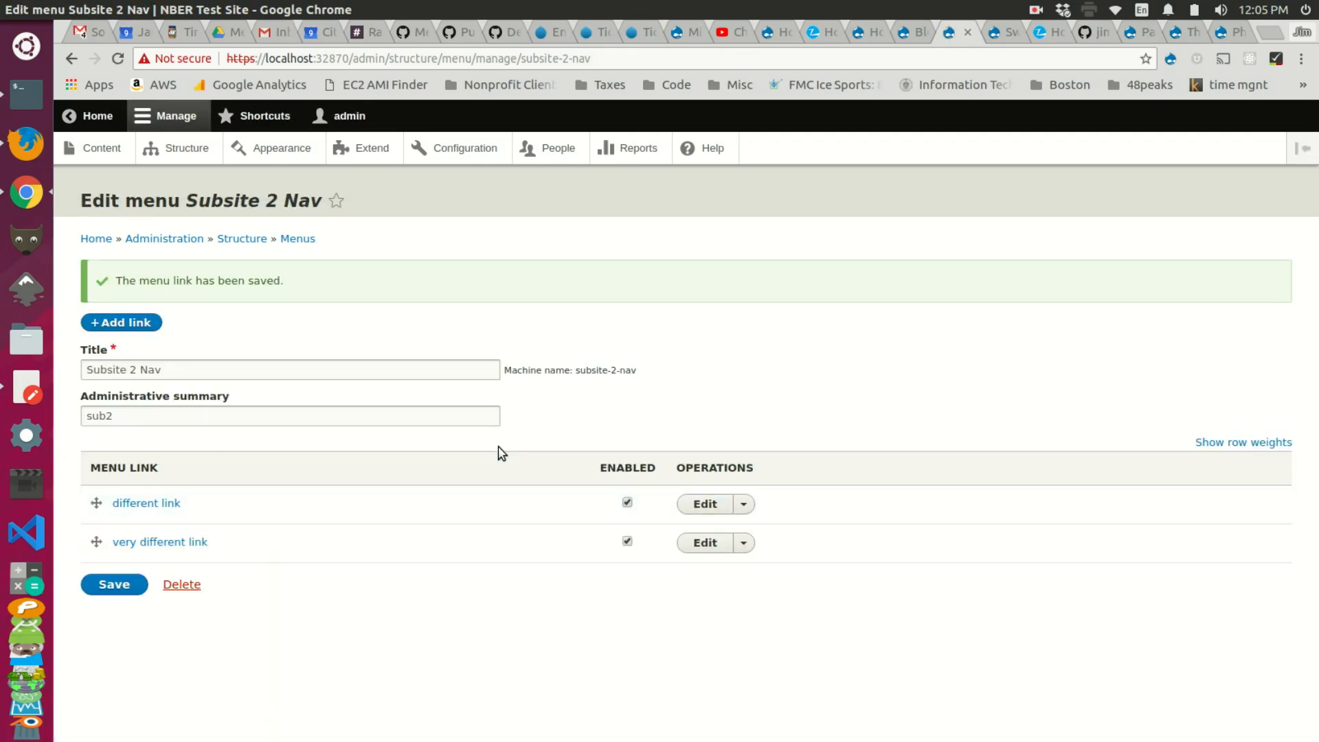
left_click(903, 32)
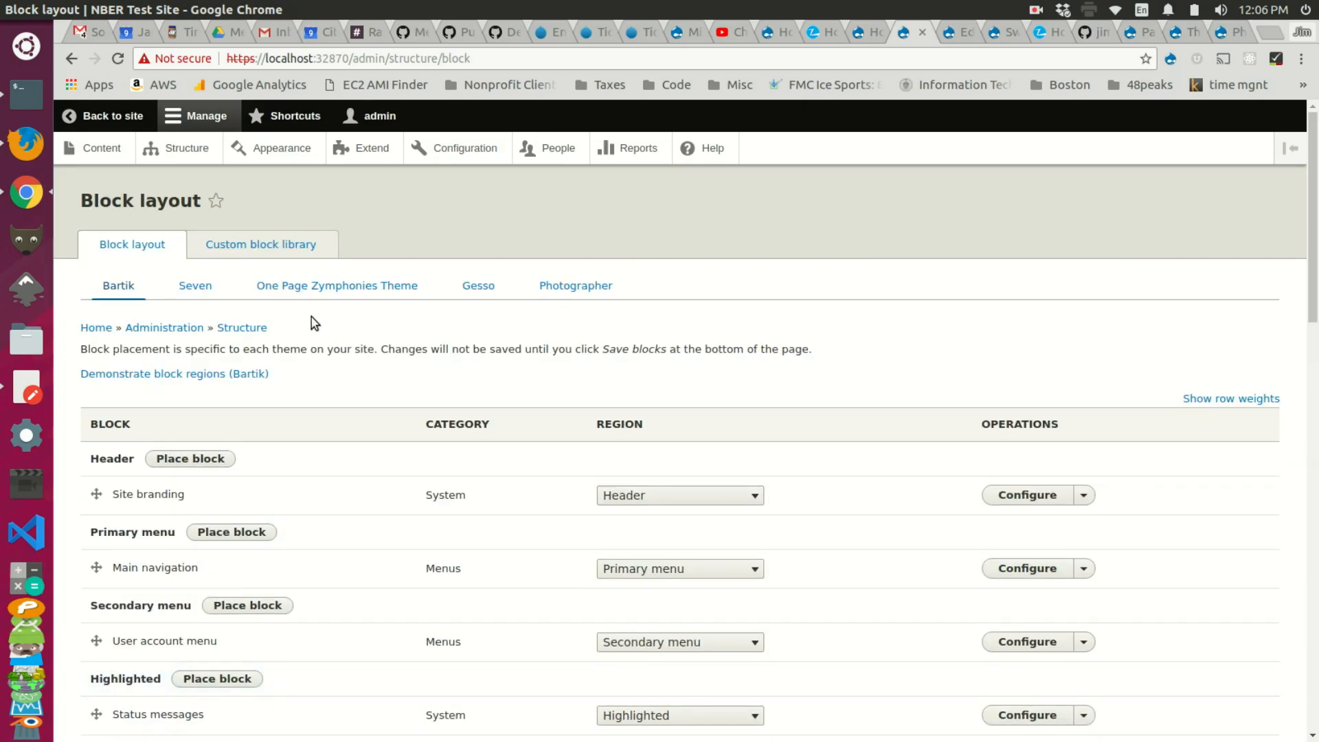
Step: Show the One Page Zymphonies Theme block layout and scroll through its regions
left_click(337, 285)
scroll(246, 356, "down", 2)
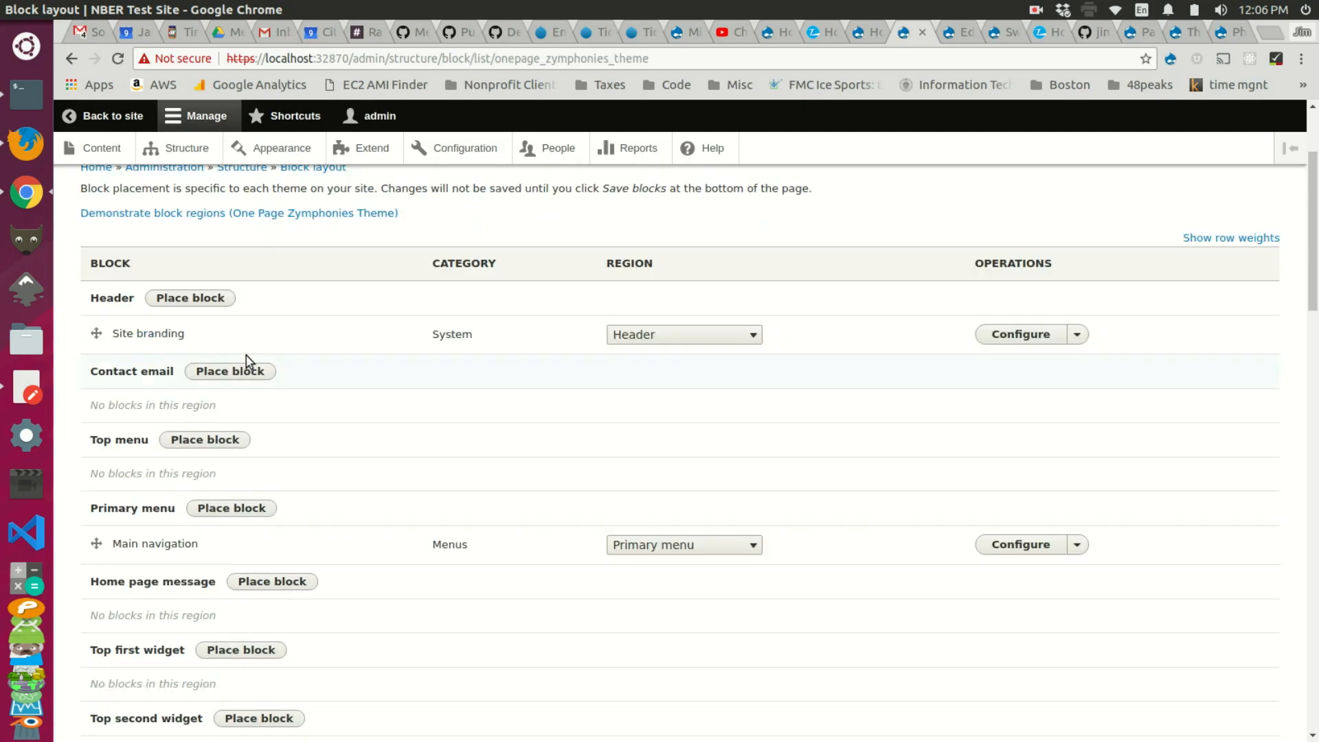
scroll(195, 354, "down", 1)
scroll(195, 359, "down", 1)
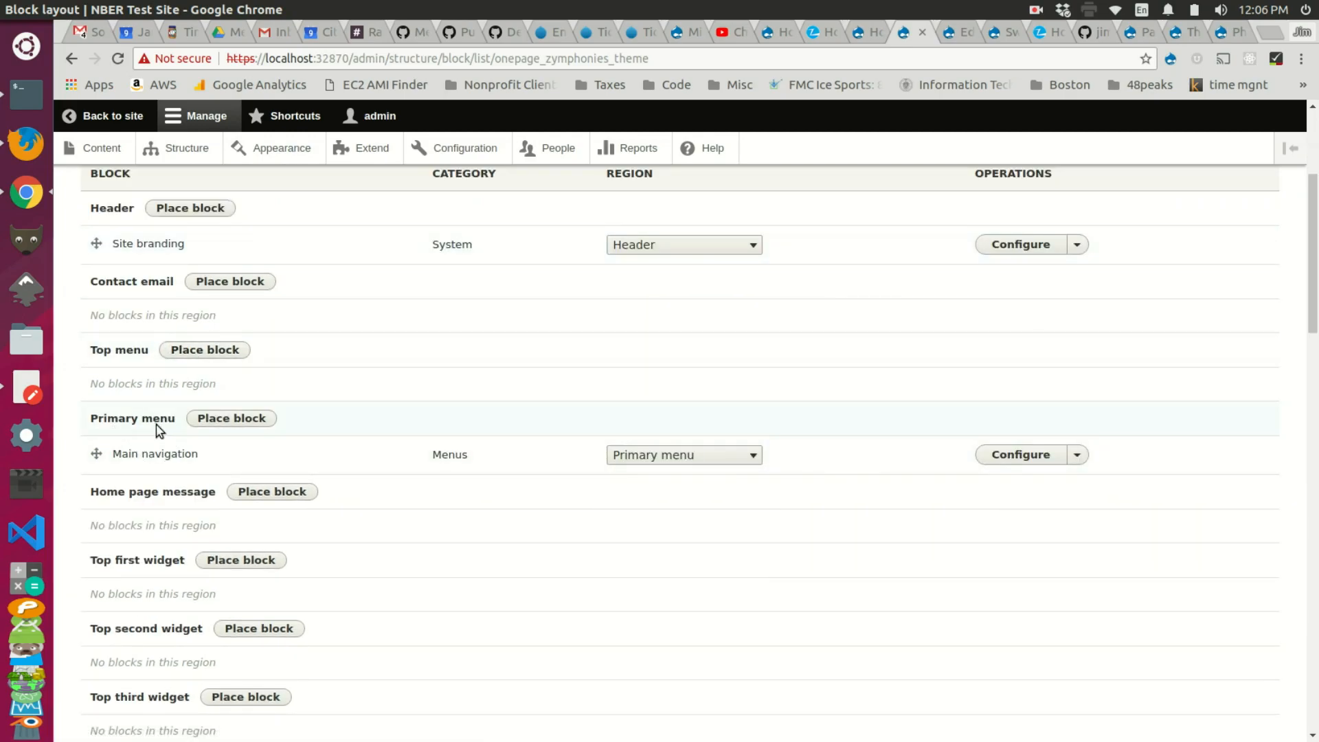
scroll(185, 430, "down", 15)
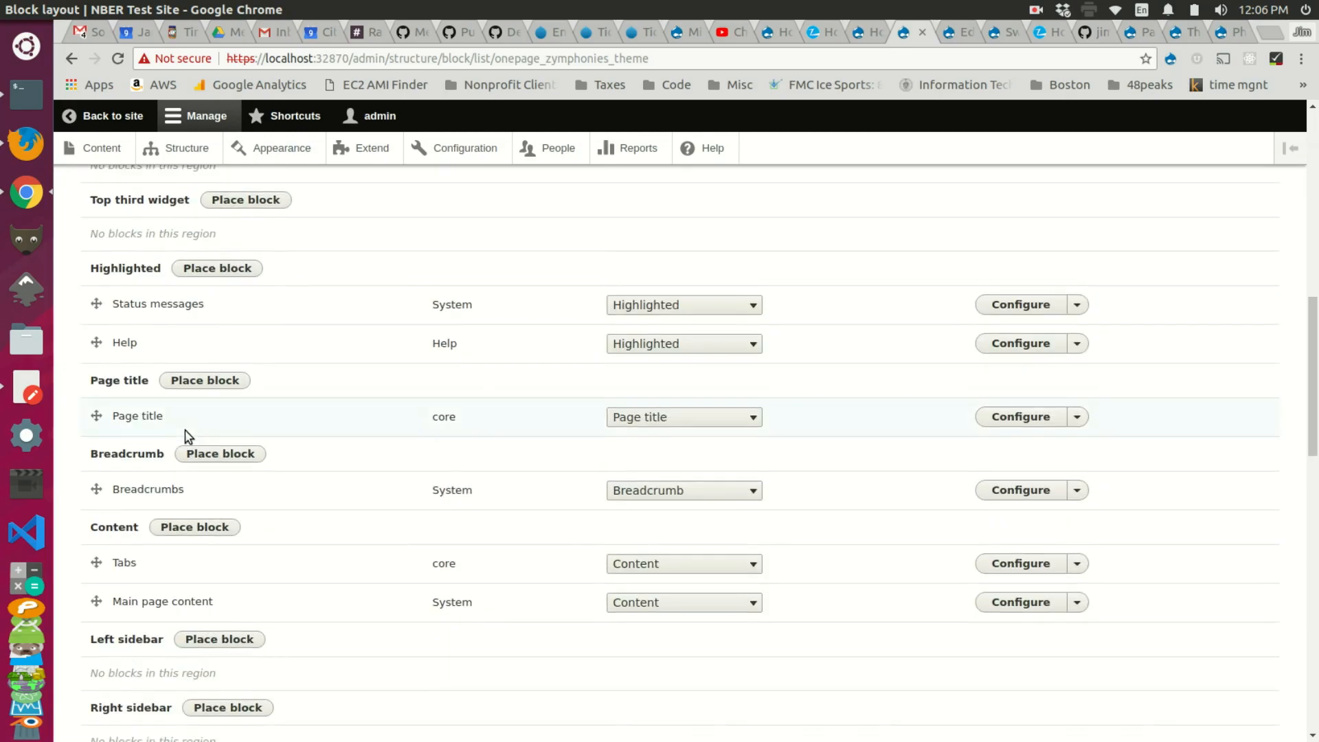
scroll(184, 430, "down", 8)
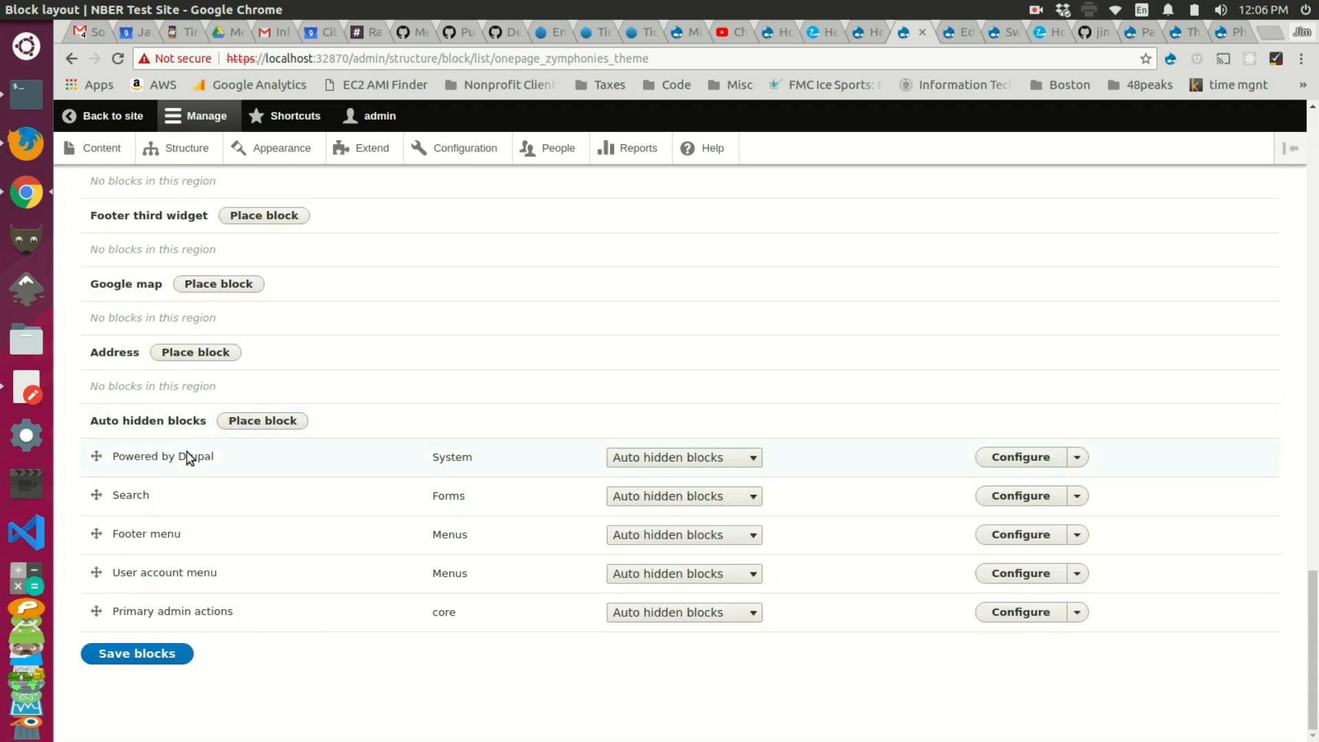
scroll(233, 526, "up", 20)
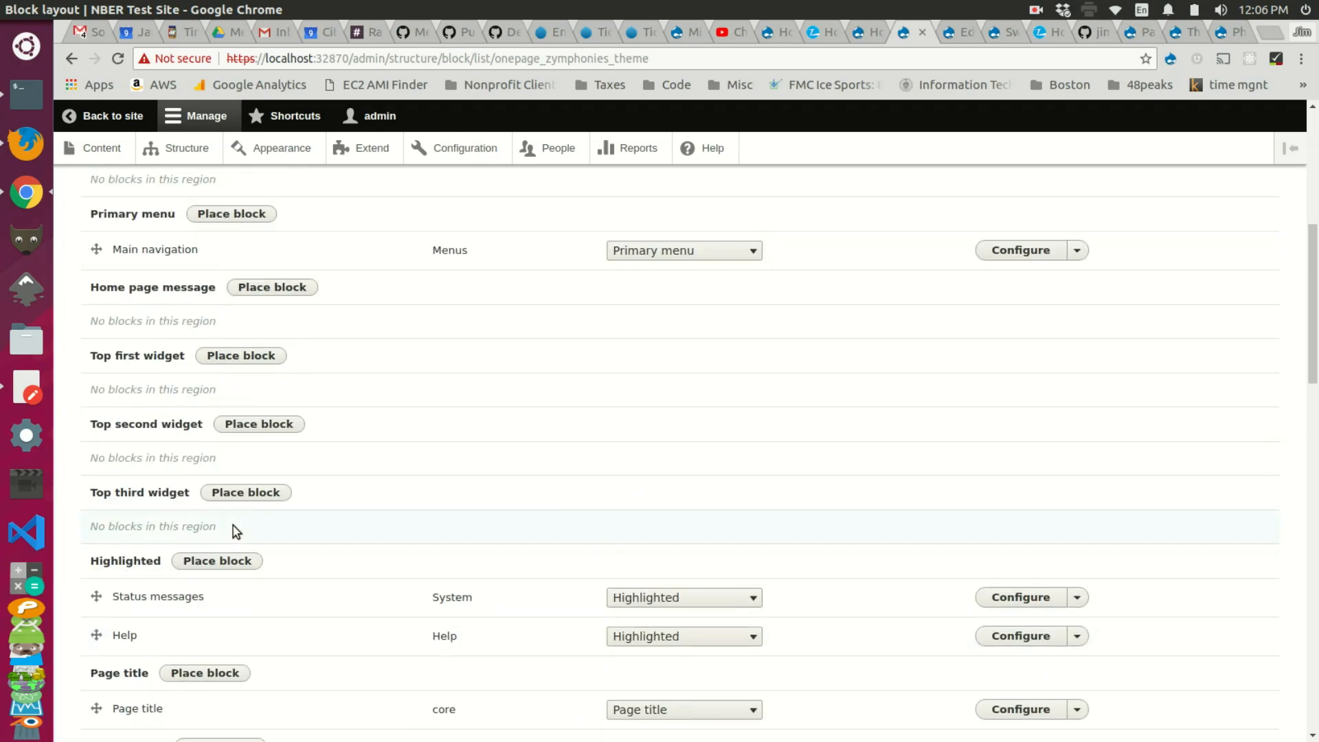
scroll(234, 526, "down", 3)
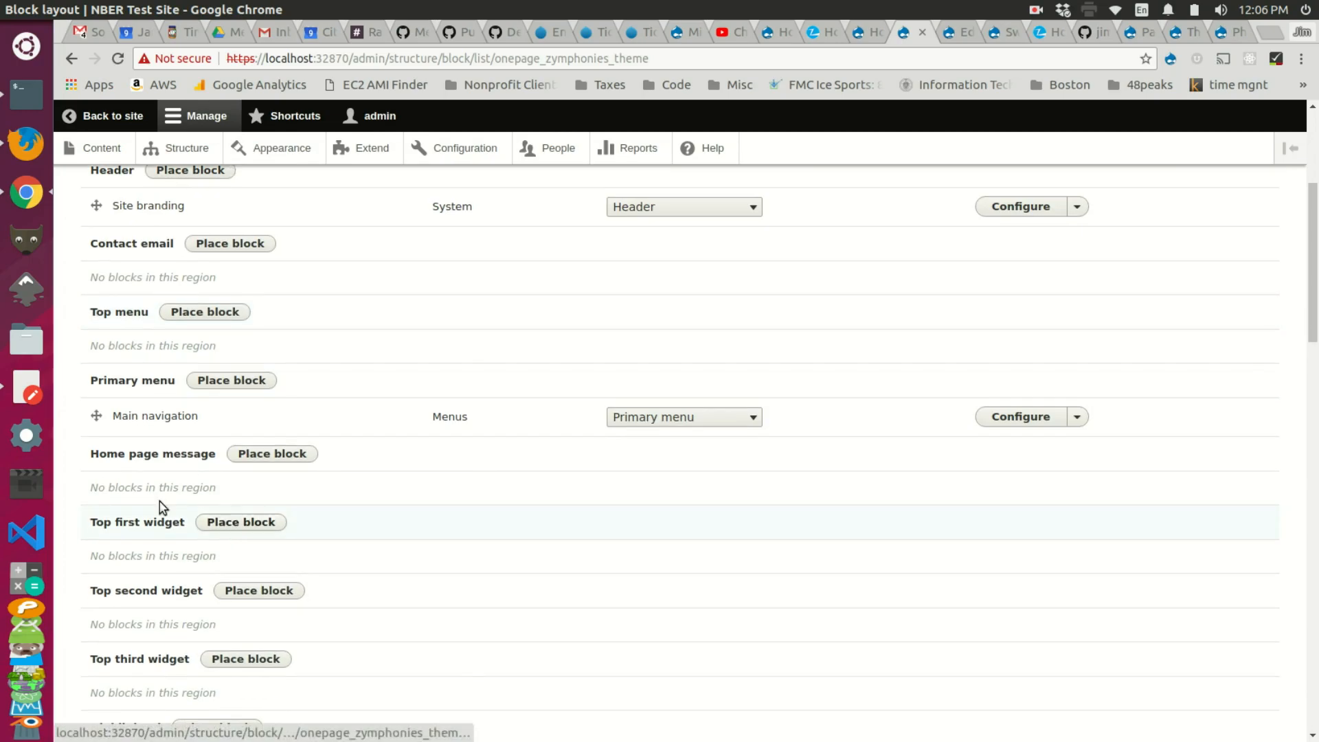
Step: Filter the block list by 'sub' and place Subsite 1 Nav in the Primary menu region
left_click(207, 382)
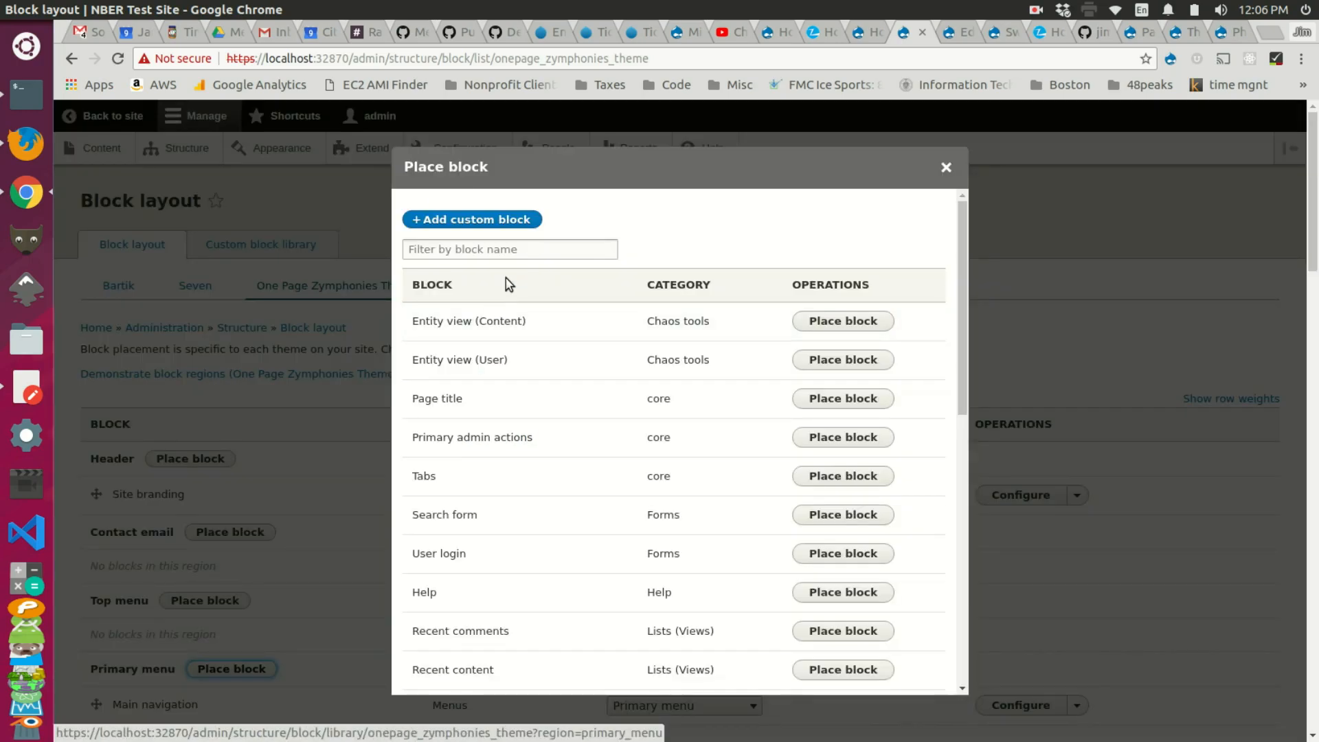
left_click(510, 249)
type("men")
key("BackSpace")
key("BackSpace")
type("sub")
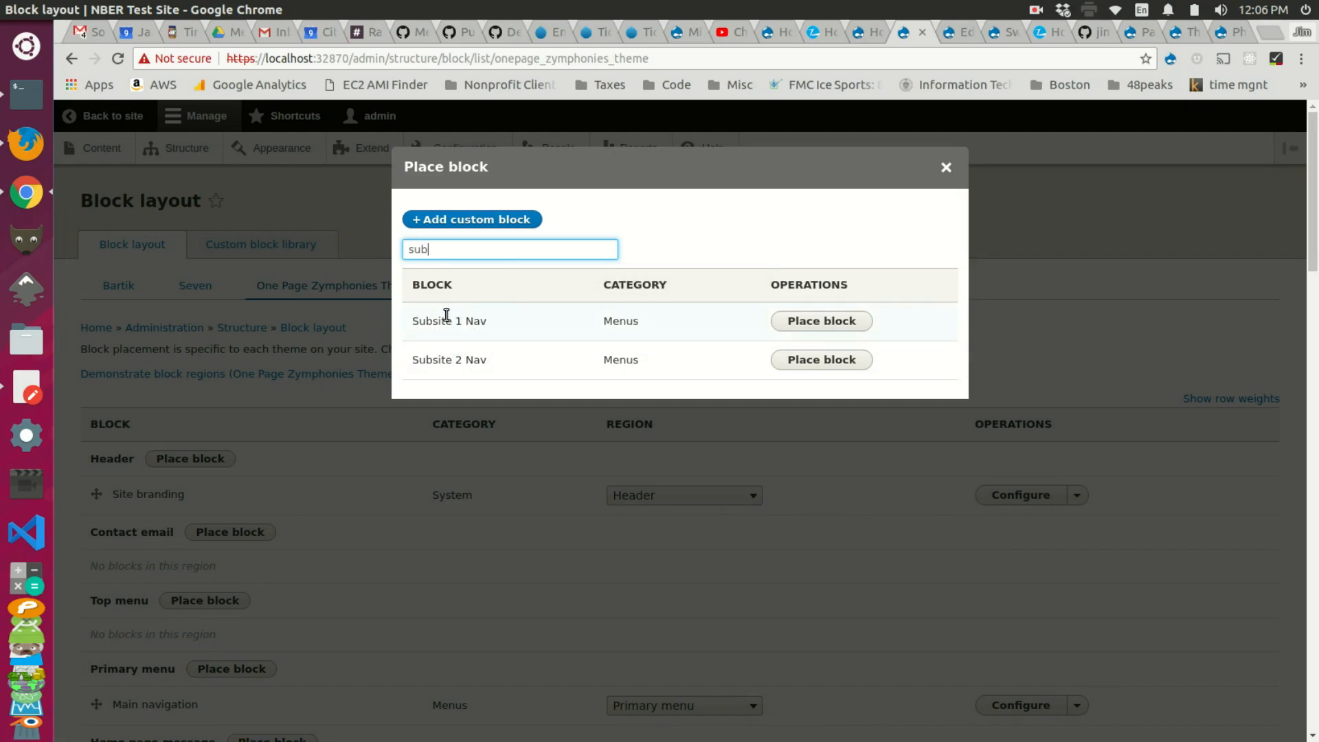
left_click(820, 326)
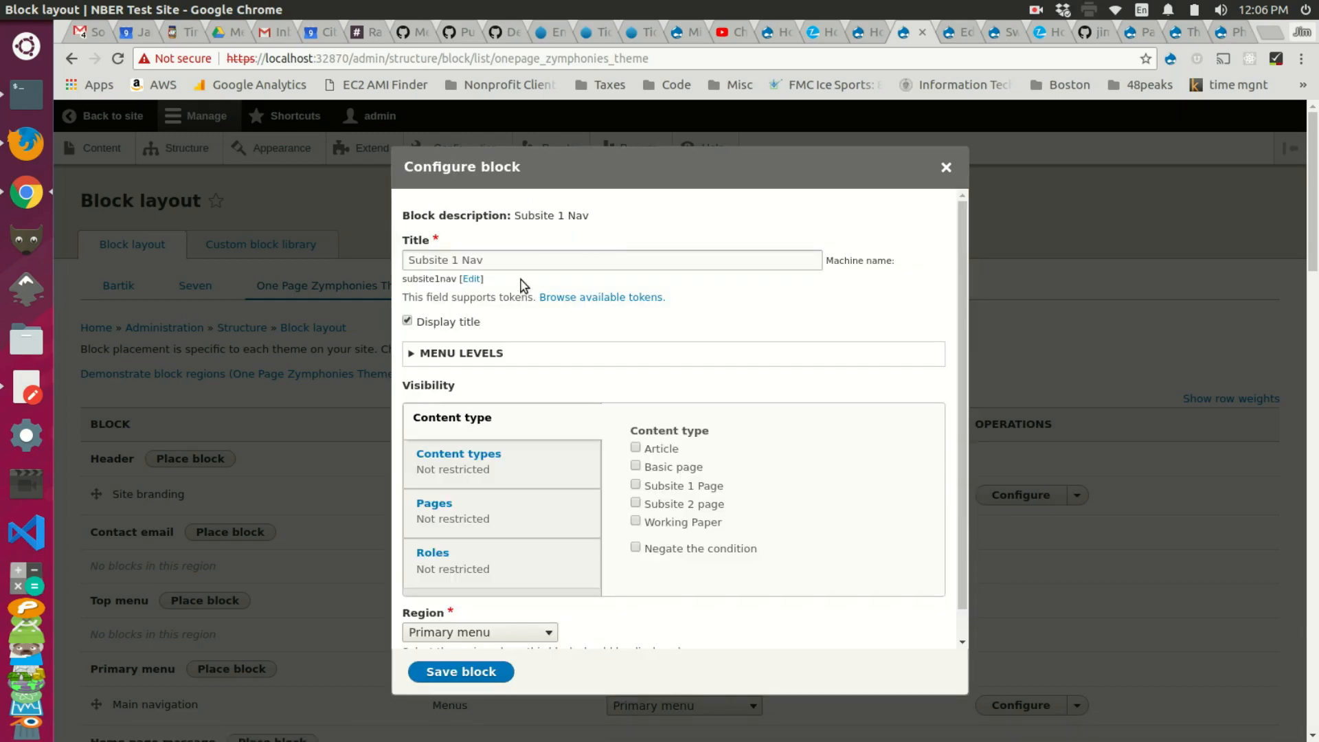
Step: Begin restricting the block to the /subsite1/* page path under Pages visibility
left_click(535, 505)
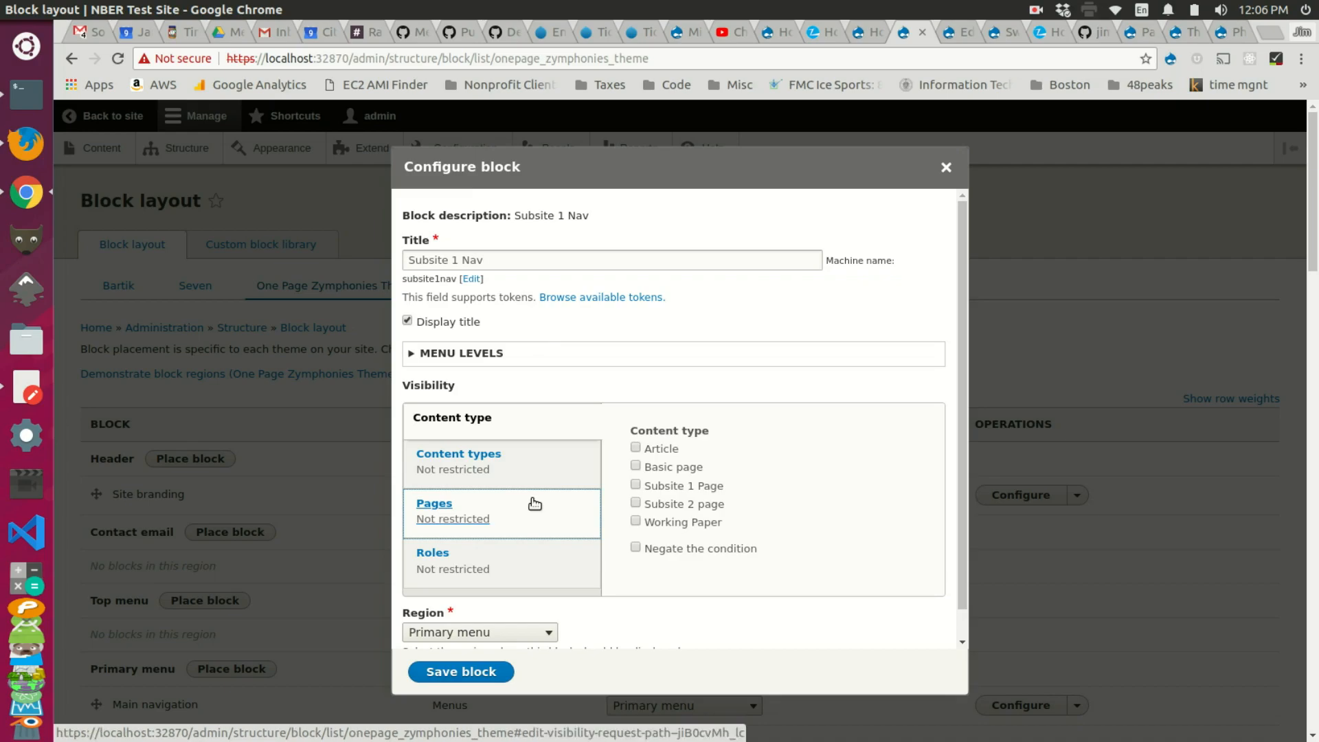
left_click(535, 505)
left_click(652, 464)
type("/subsite1/*")
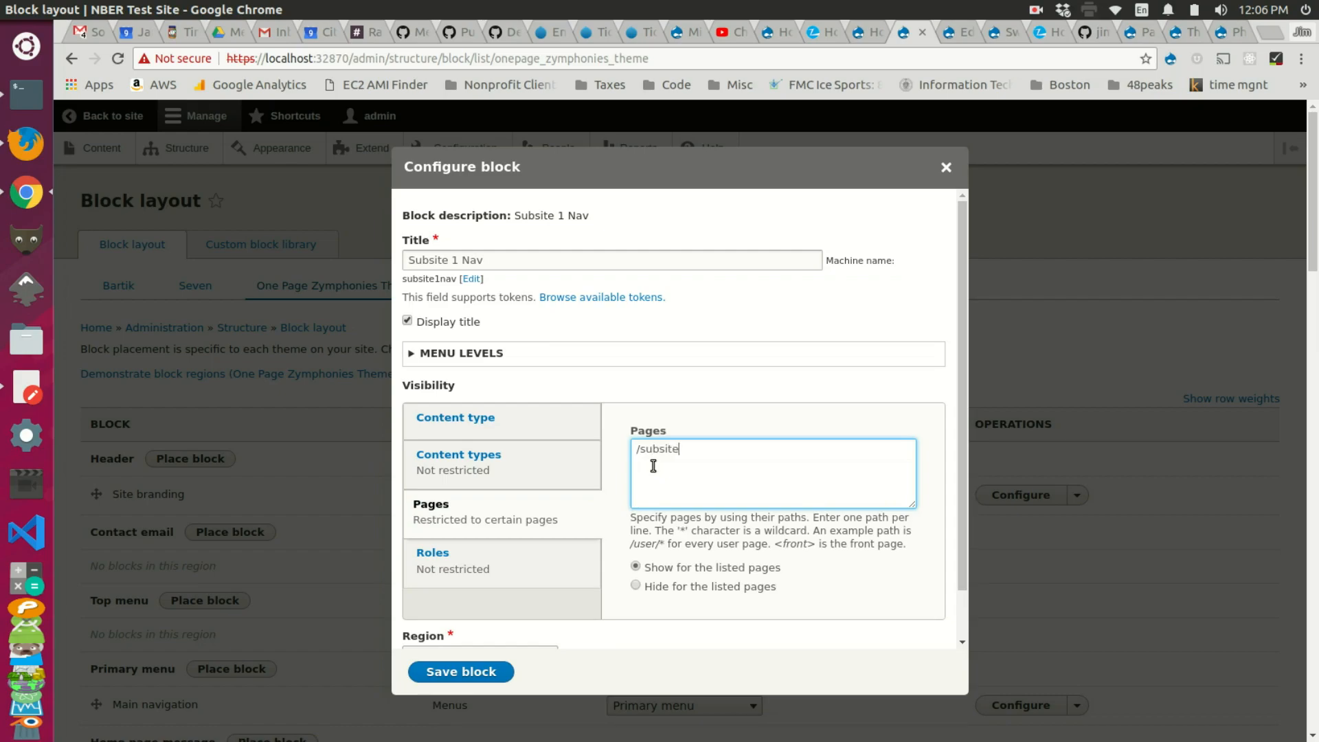
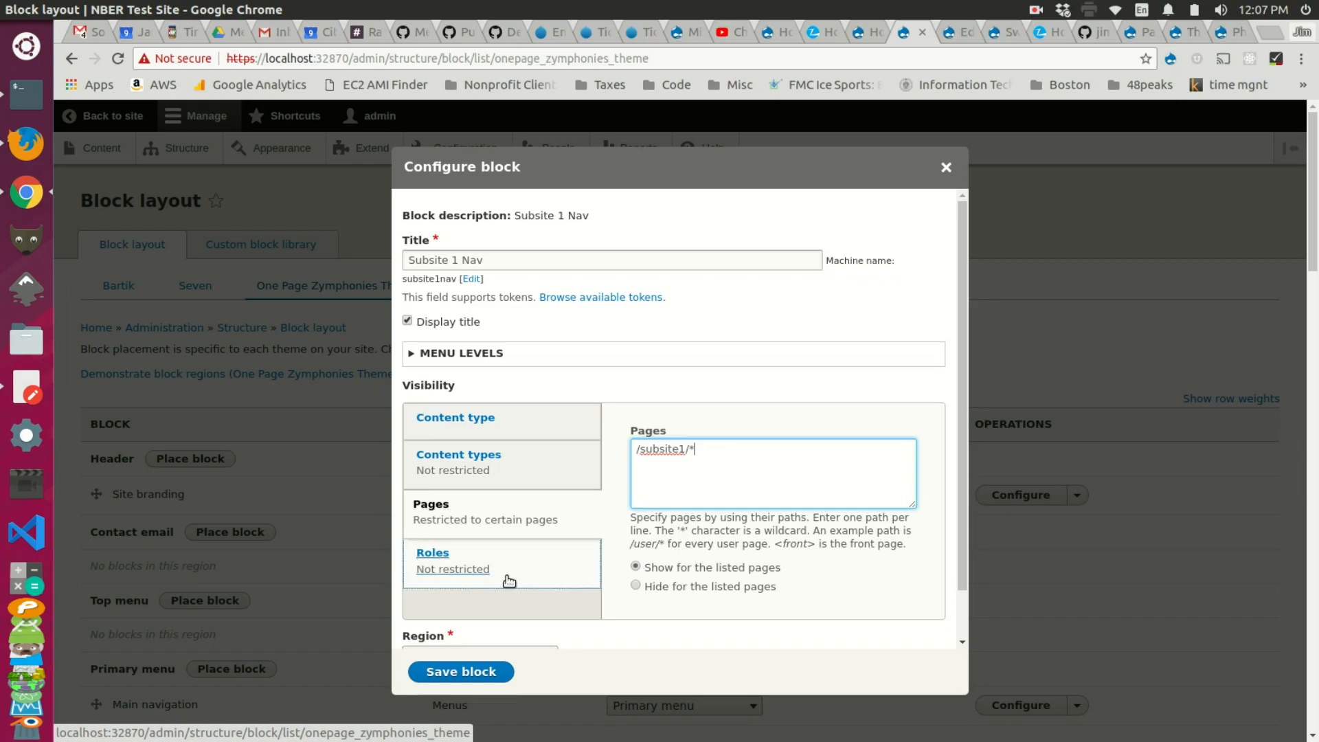
Step: Save the Subsite 1 Nav block with visibility limited to /subsite1/* pages
left_click(483, 673)
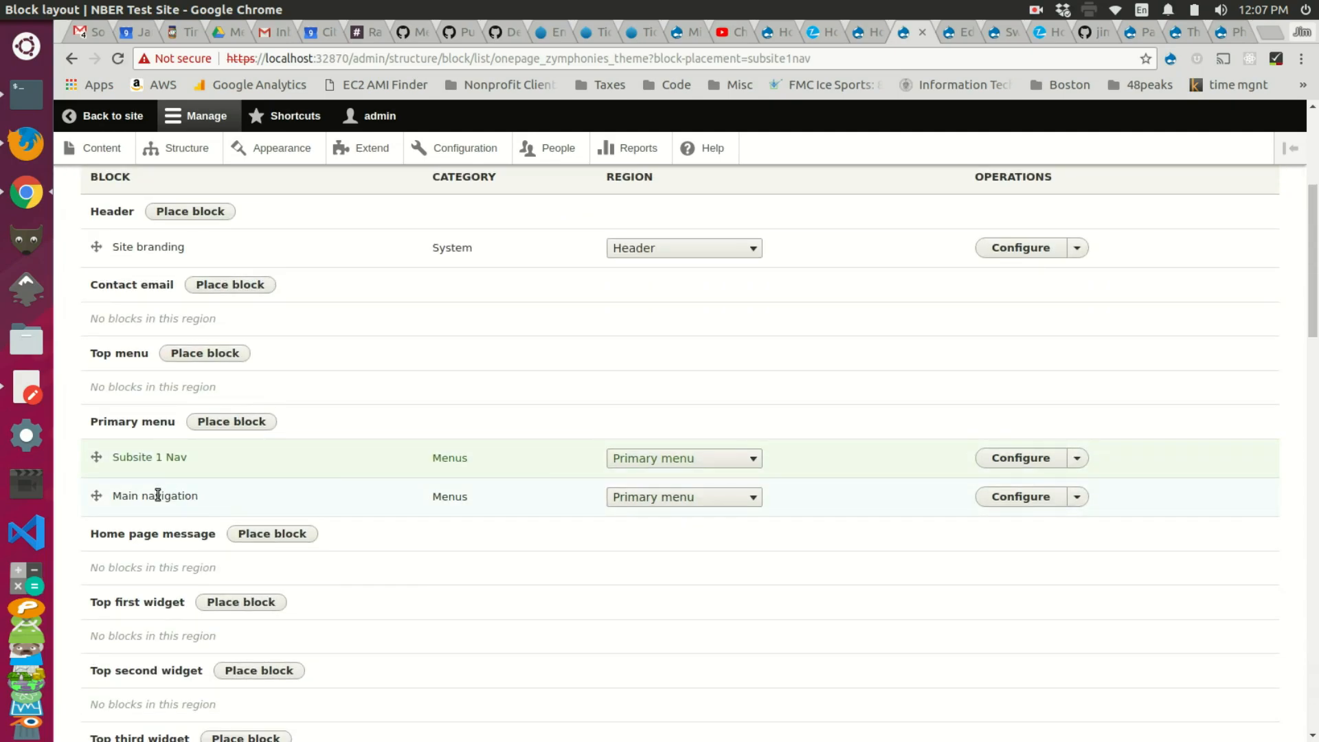
Step: Set the Main navigation block to 'Hide for the listed pages' on /subsite1/* and save
left_click(1036, 499)
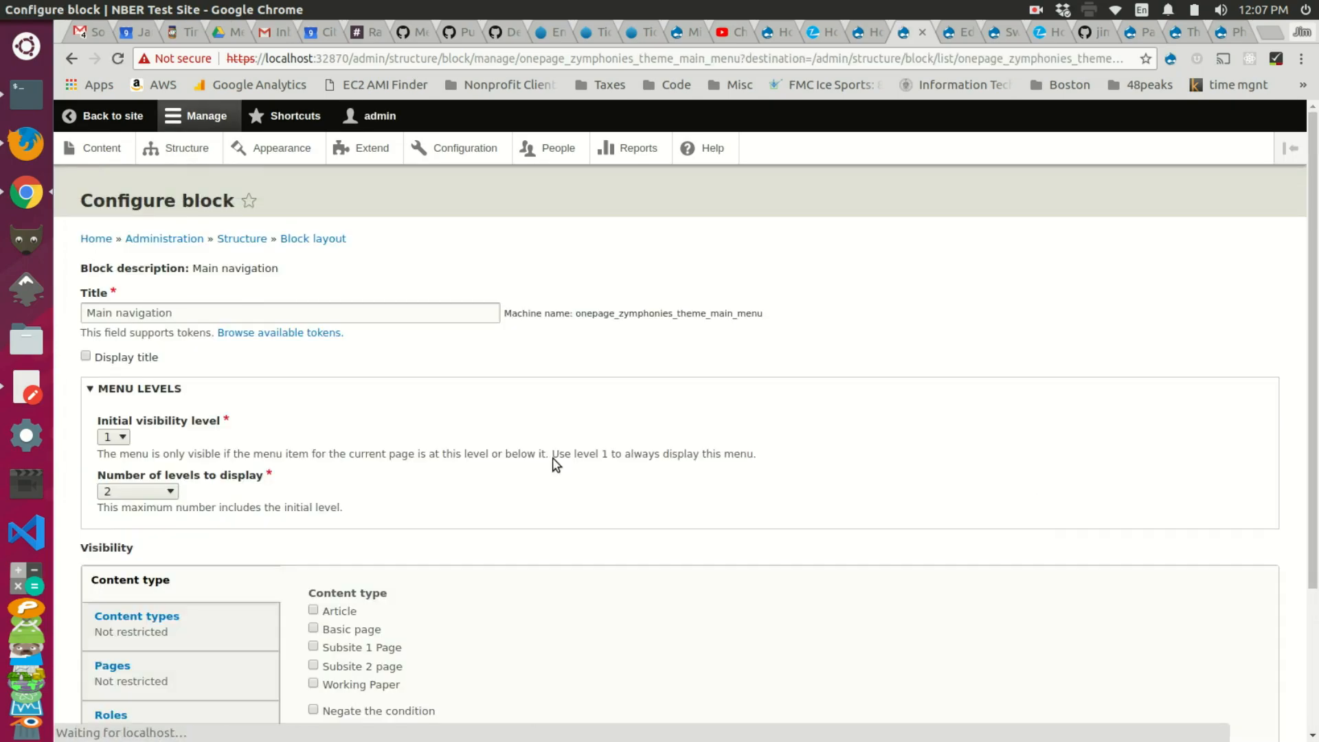
scroll(408, 433, "down", 3)
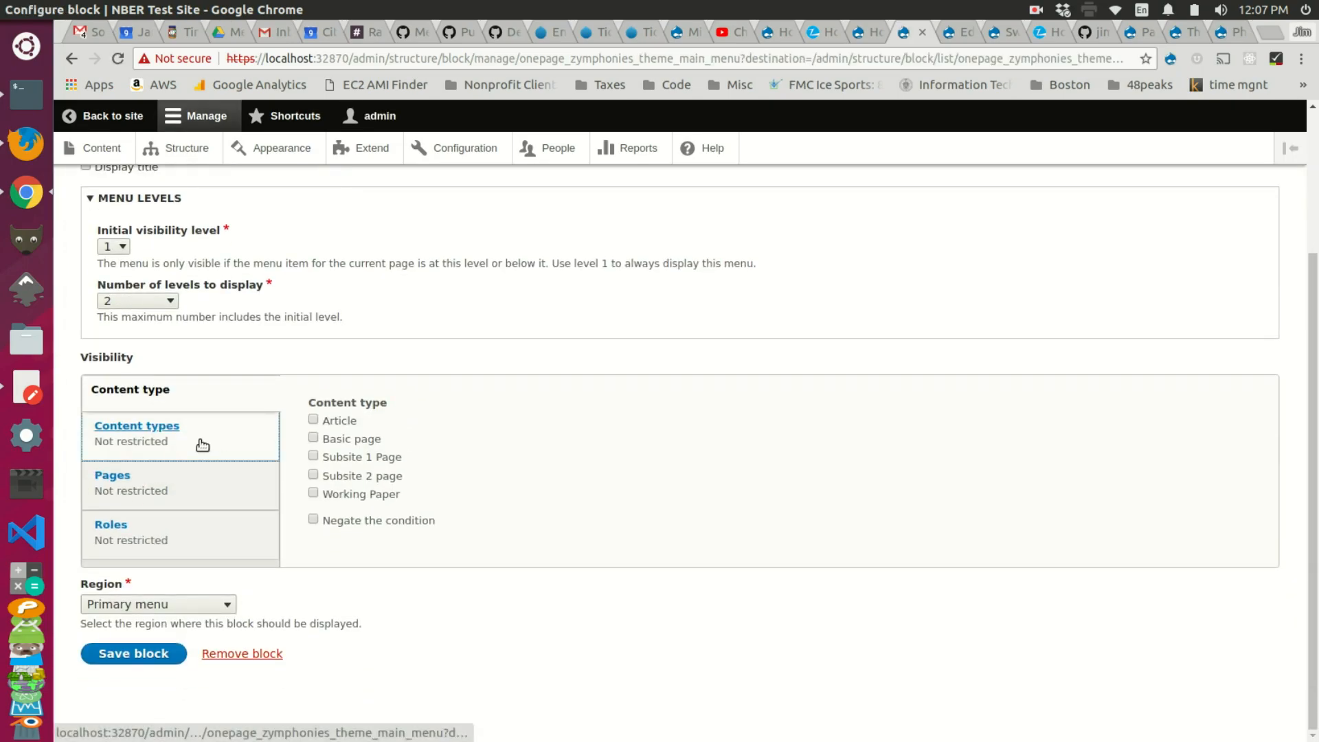
left_click(203, 483)
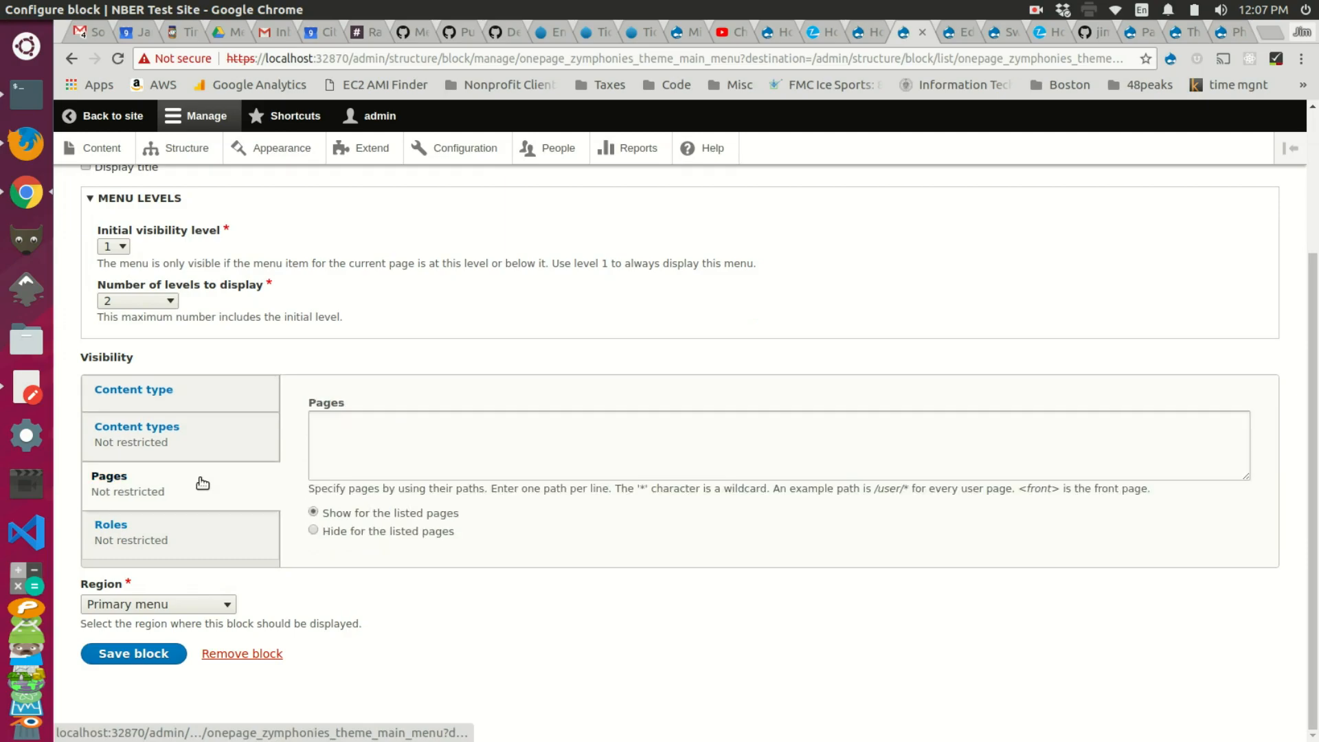
left_click(366, 534)
left_click(423, 420)
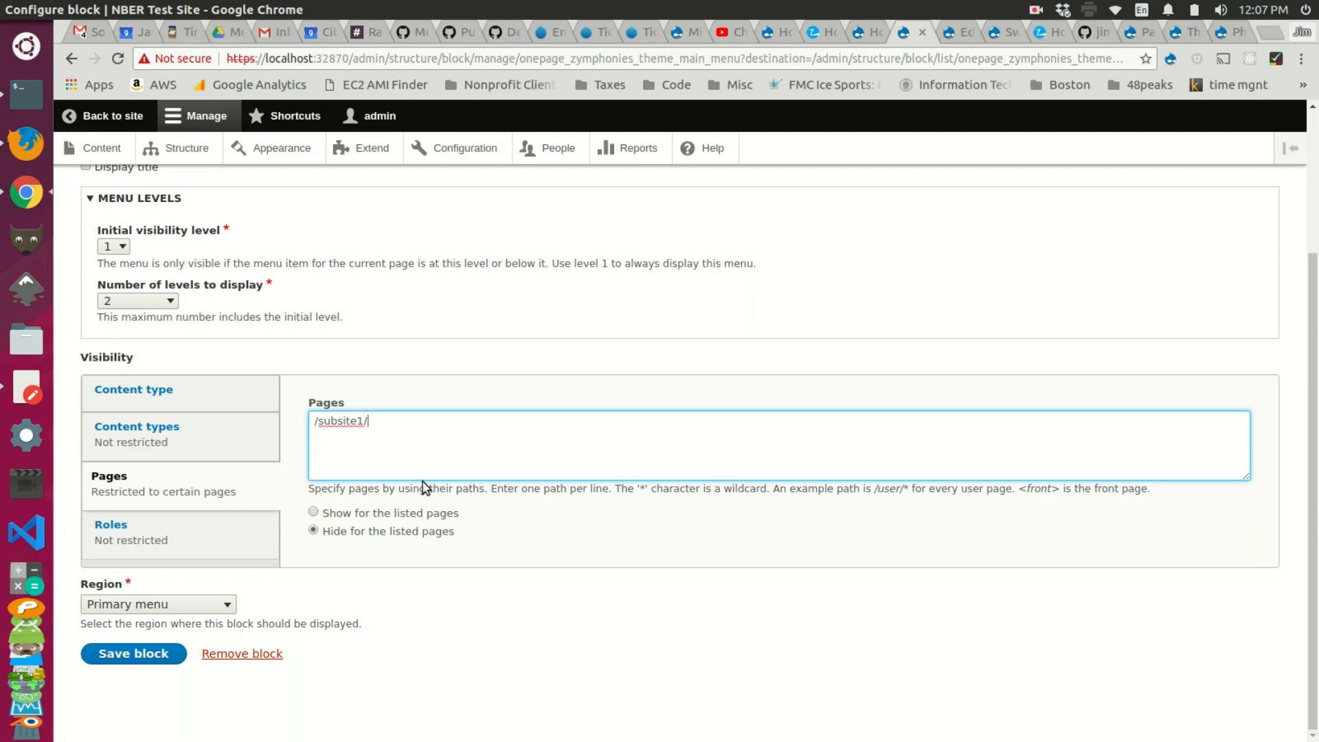
type("*")
left_click(158, 663)
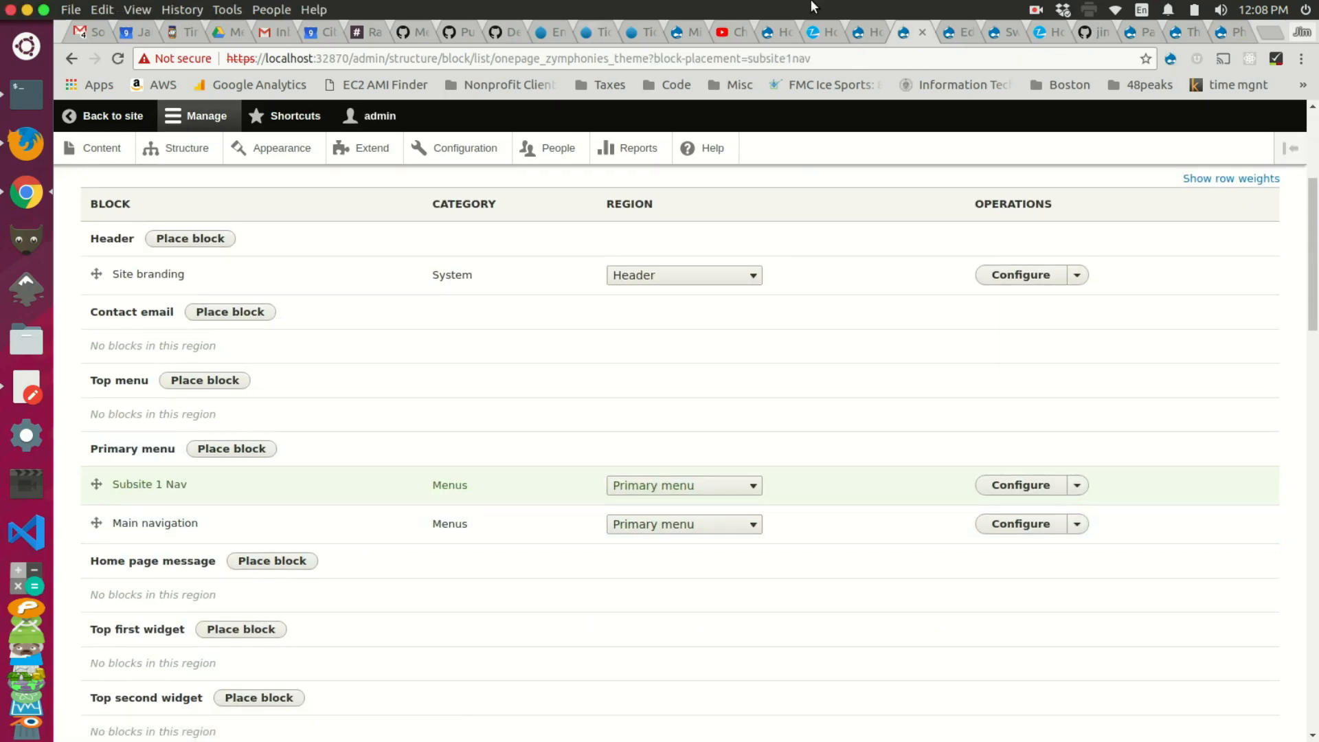
Step: Reload the site home page and open the Subsite 1 homepage to check its nav
left_click(948, 40)
left_click(864, 36)
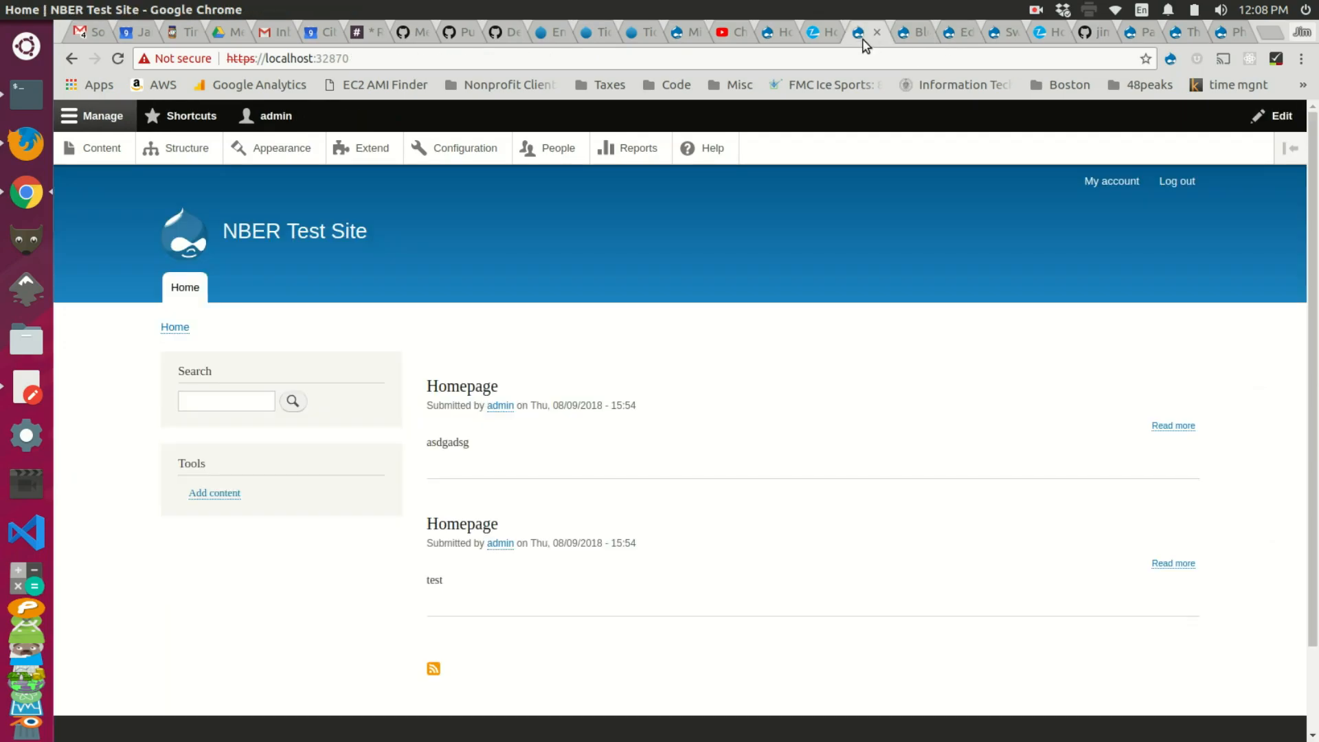
key("F5")
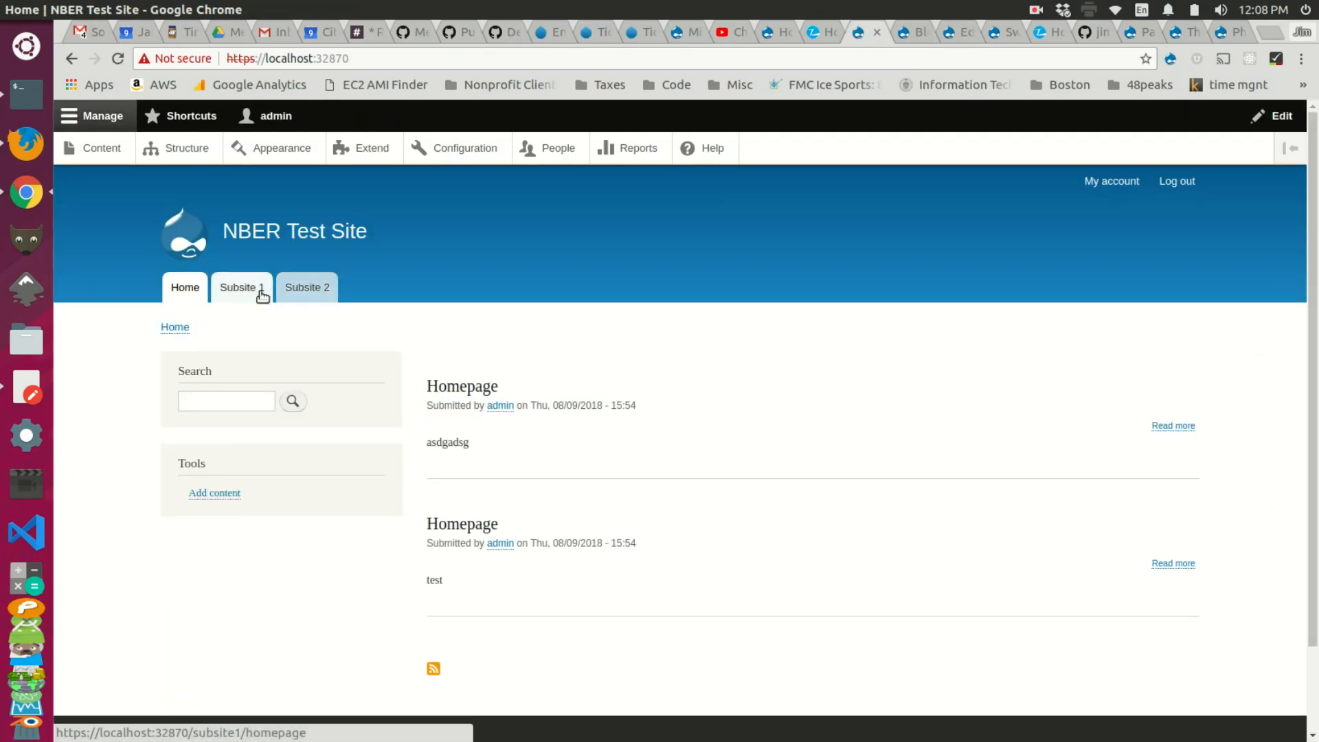
left_click(251, 294)
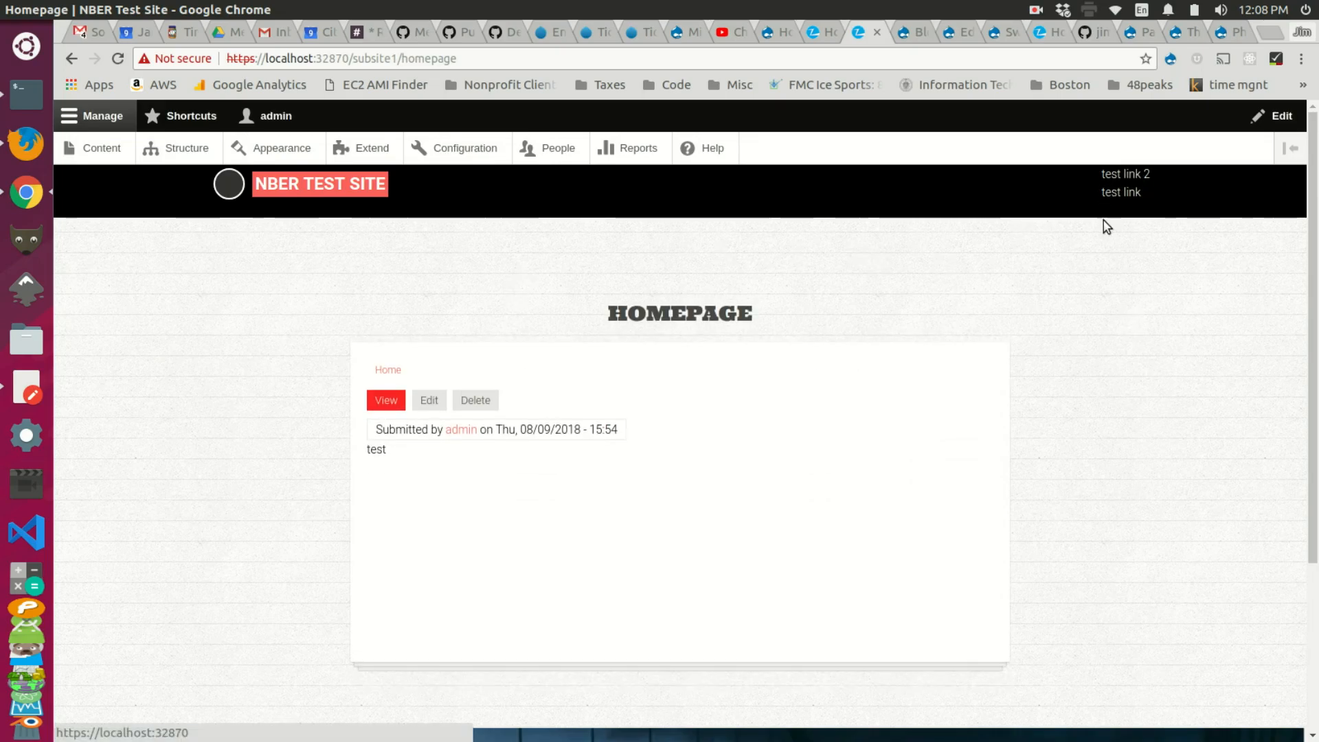
scroll(1070, 251, "down", 5)
scroll(1069, 250, "up", 5)
scroll(1067, 252, "down", 5)
scroll(1067, 252, "up", 5)
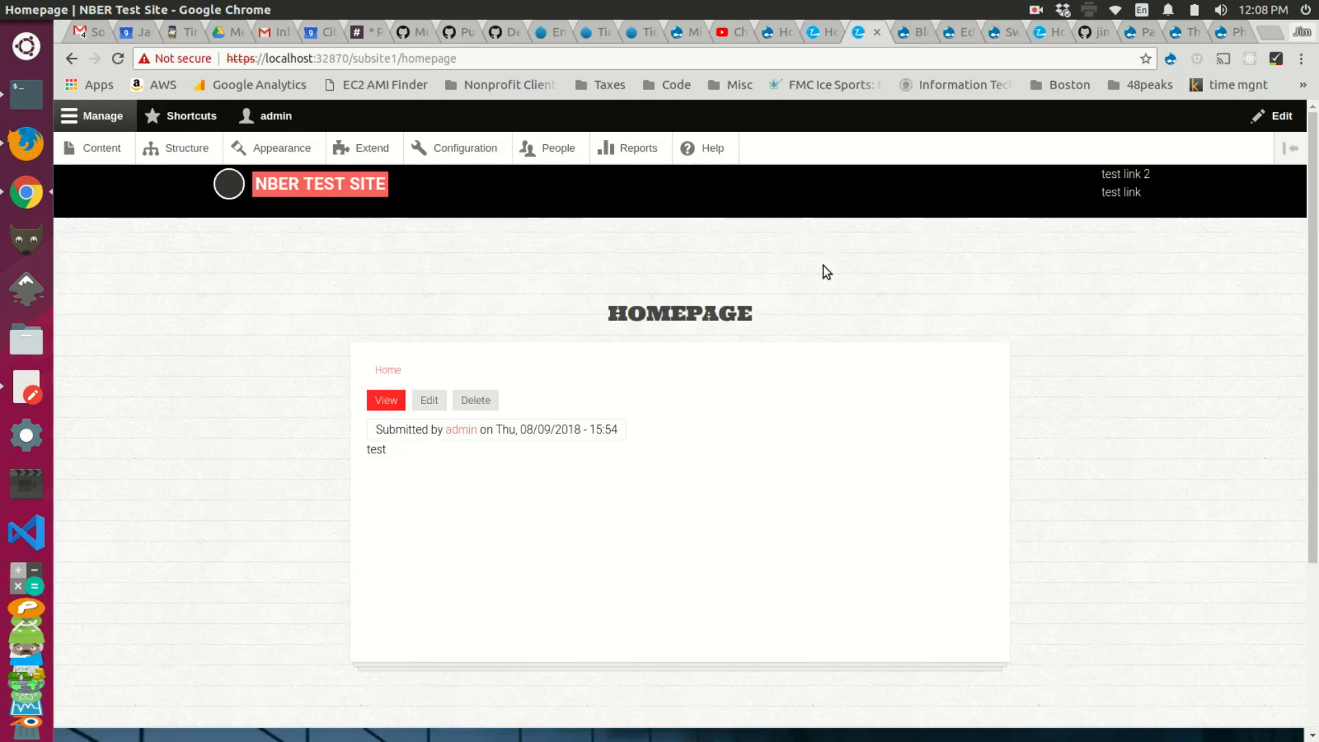
Step: Compare Subsite 1's test-link nav with the old HOME menu, then open the Subsite 2 homepage
left_click(1112, 177)
left_click(1134, 181)
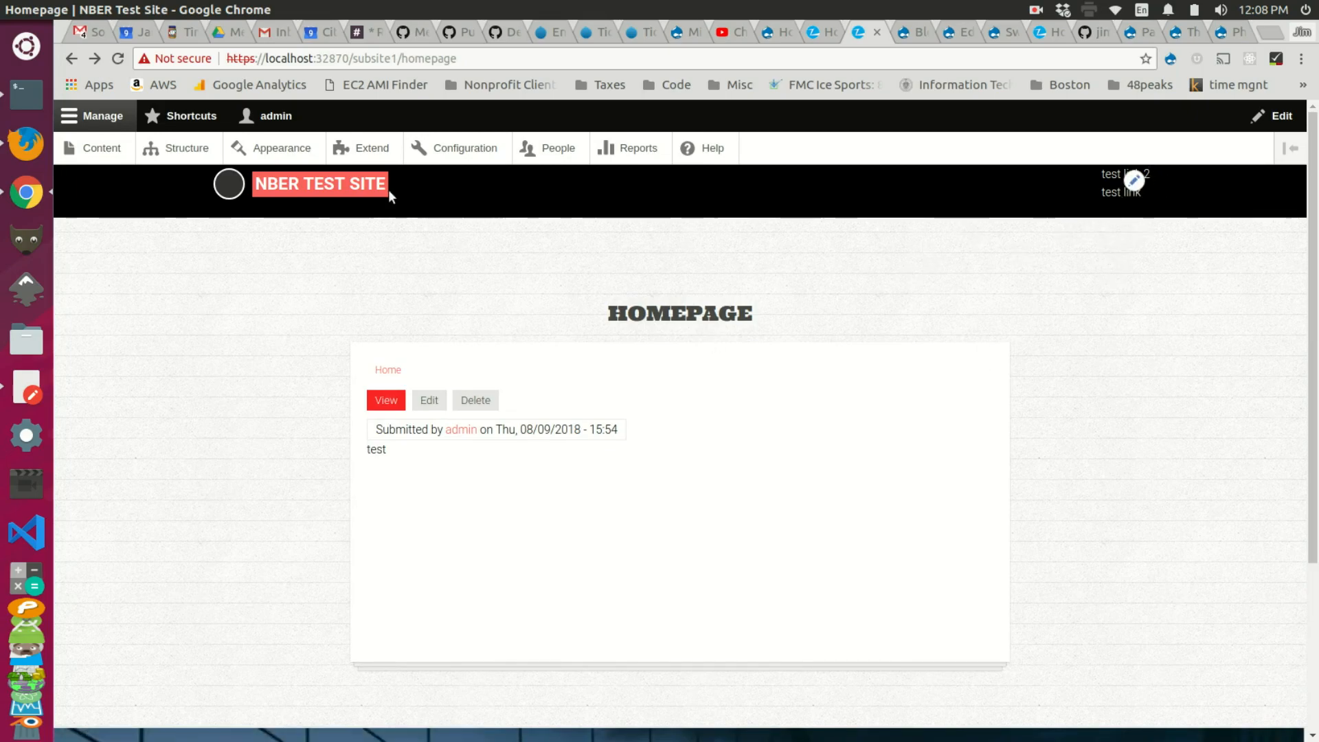
left_click(813, 34)
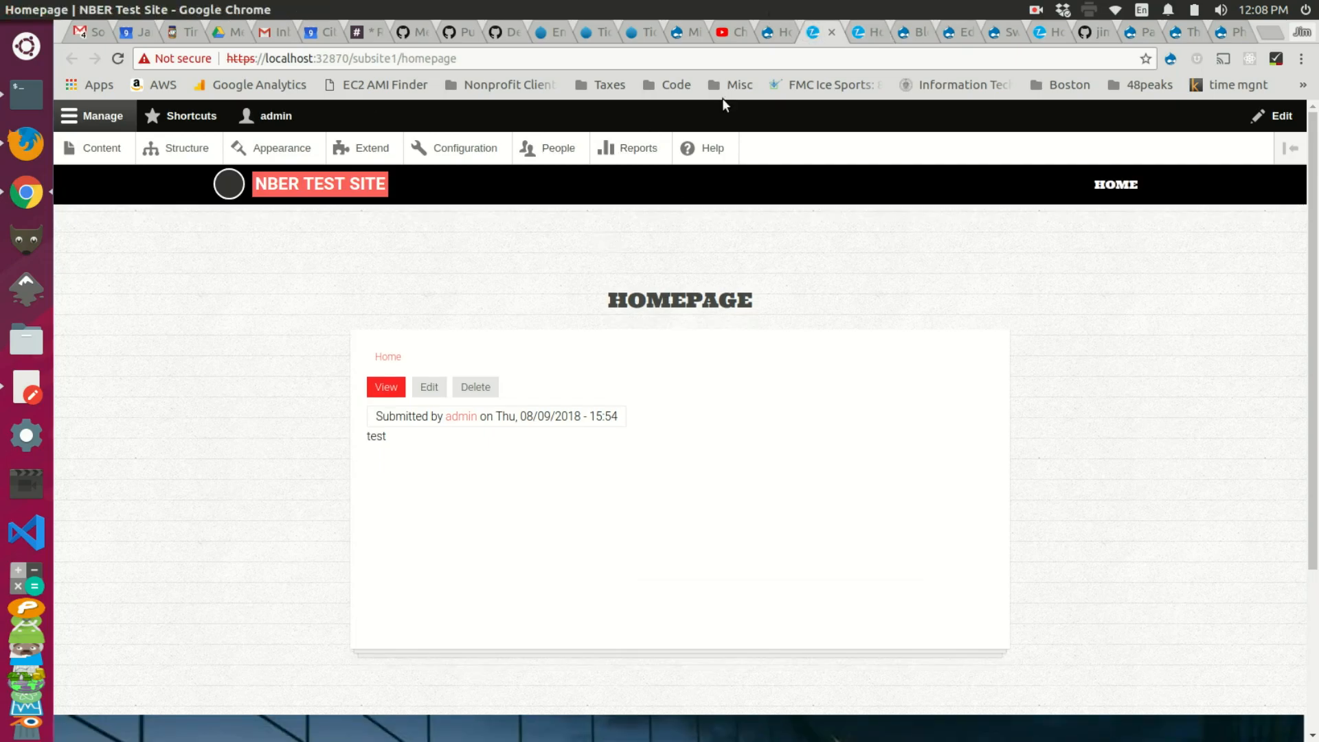
scroll(1001, 265, "down", 3)
scroll(1001, 265, "up", 3)
mouse_move(1098, 189)
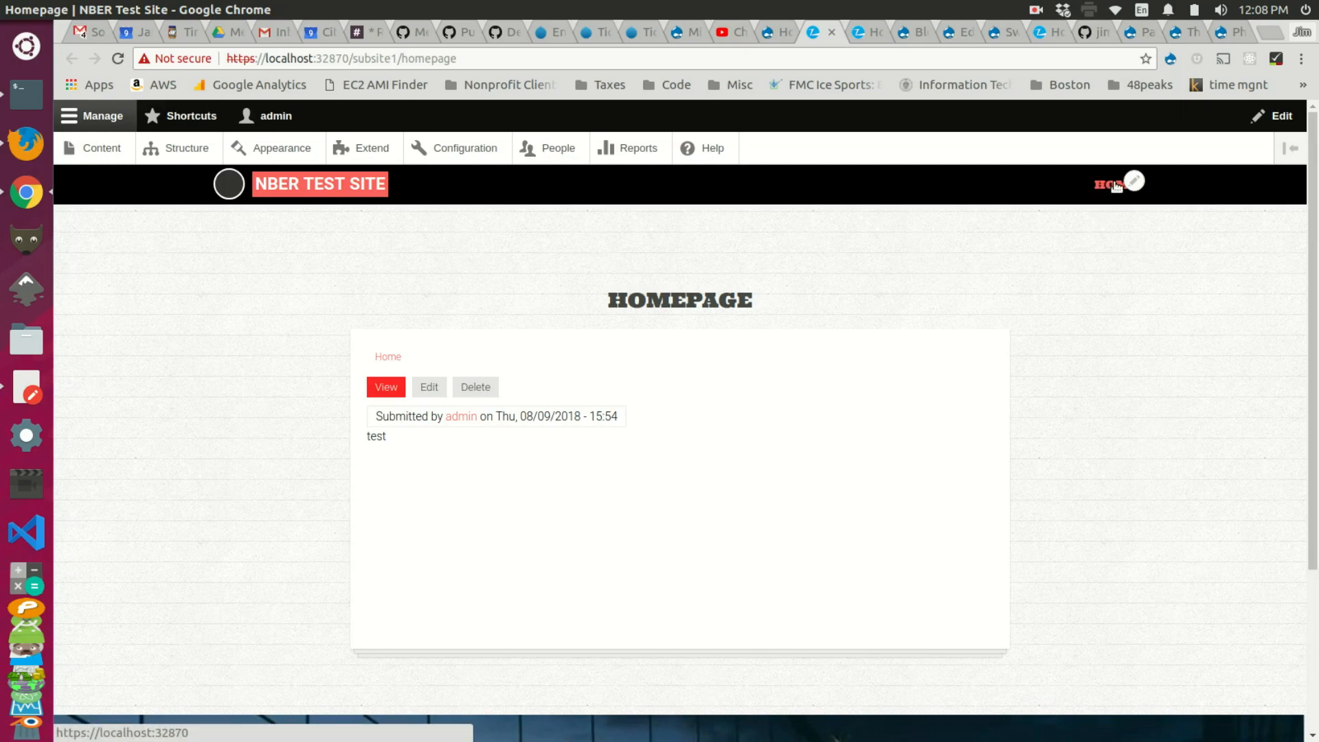
left_click(863, 34)
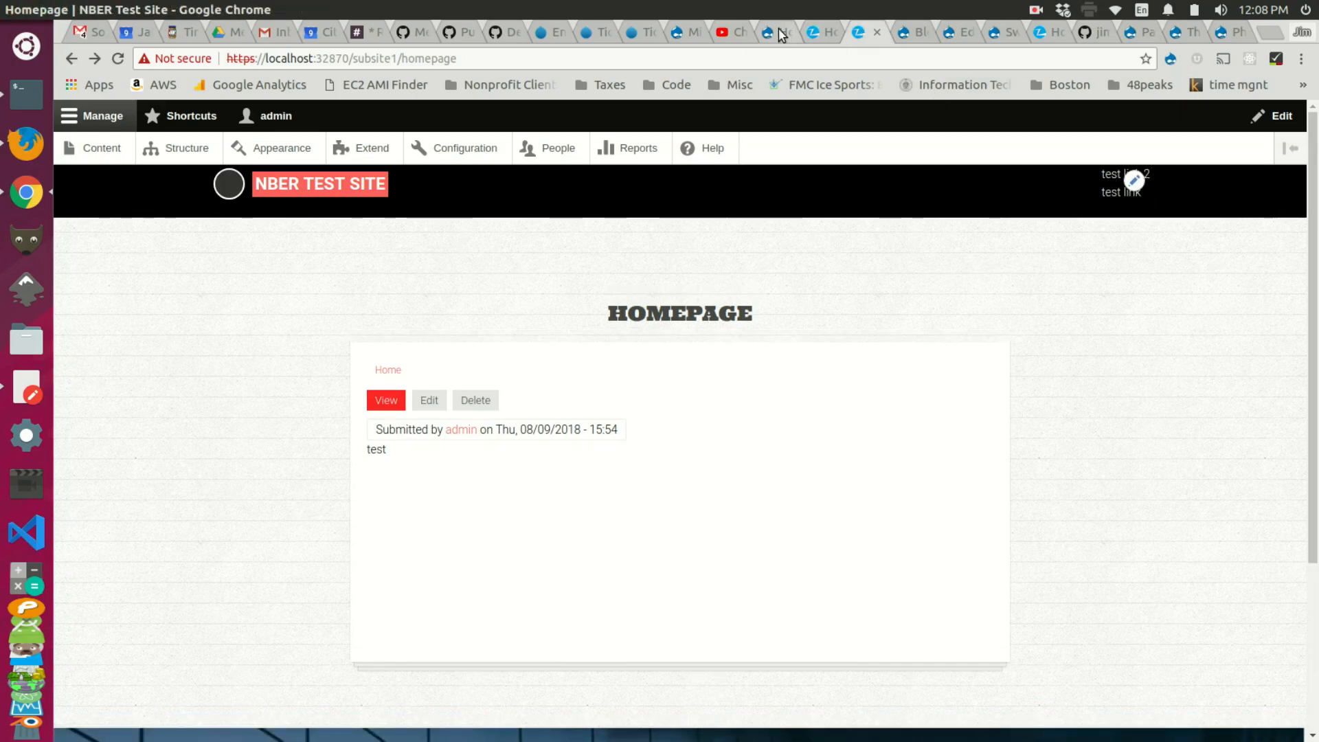
left_click(816, 39)
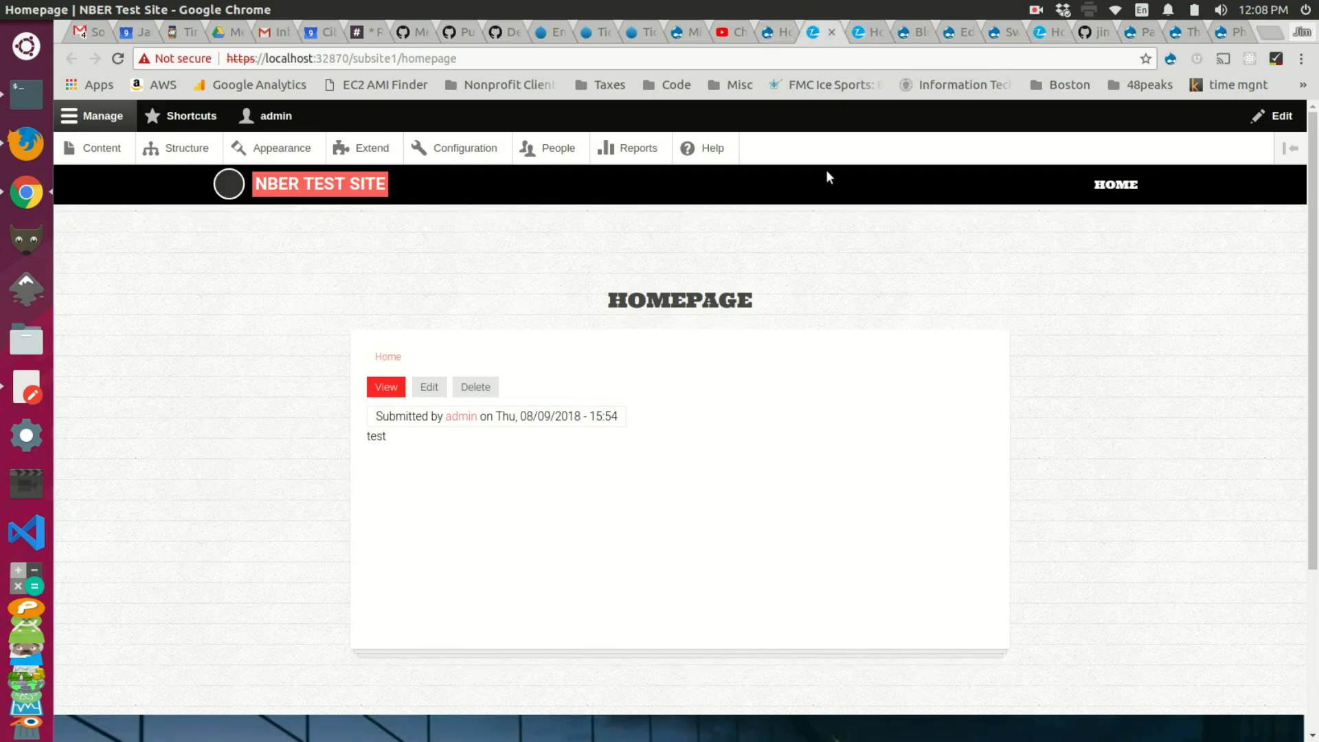
left_click(856, 34)
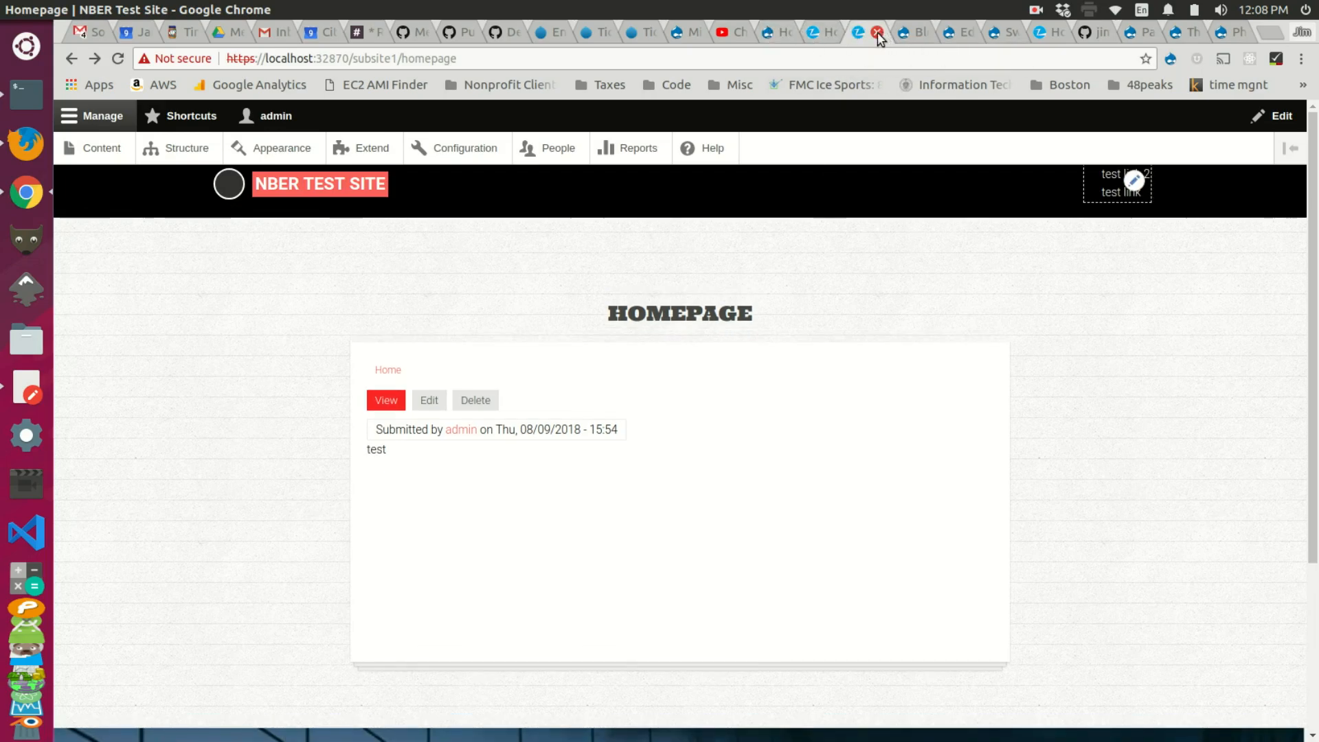
left_click(877, 32)
left_click(801, 32)
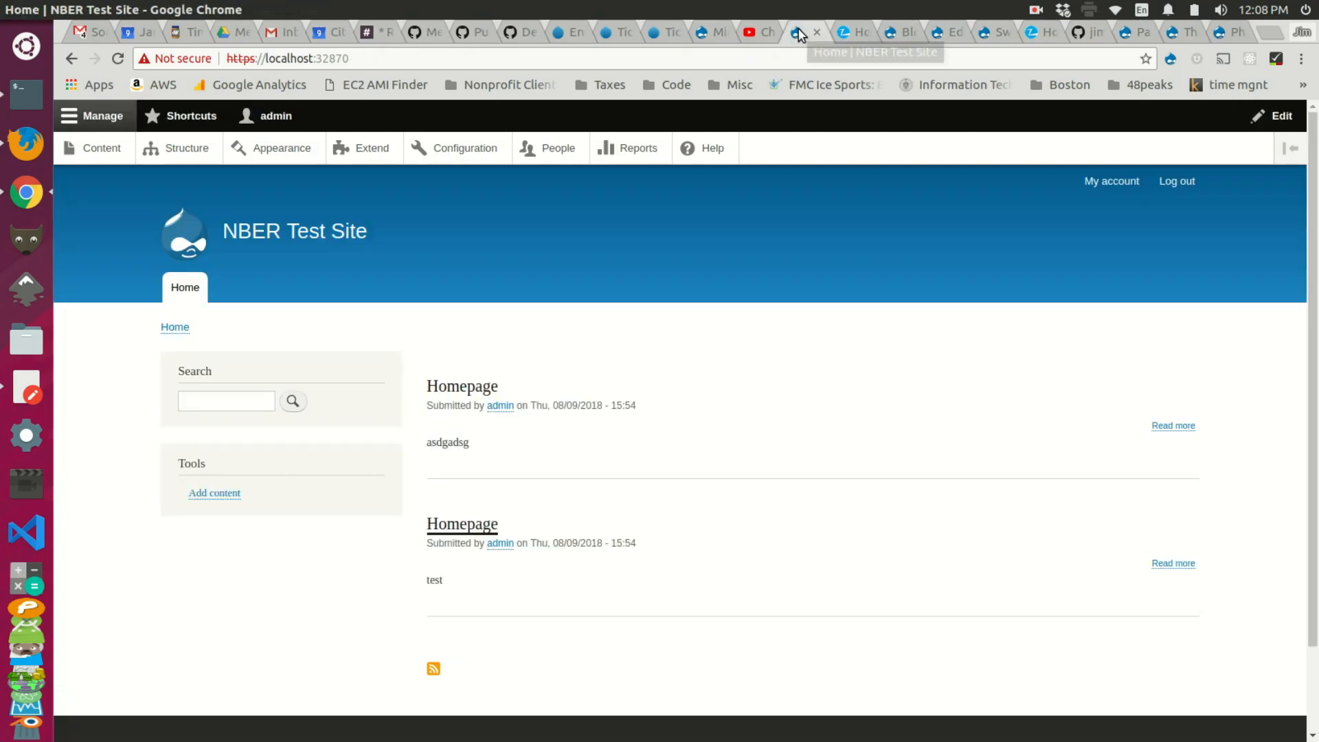
left_click(471, 390)
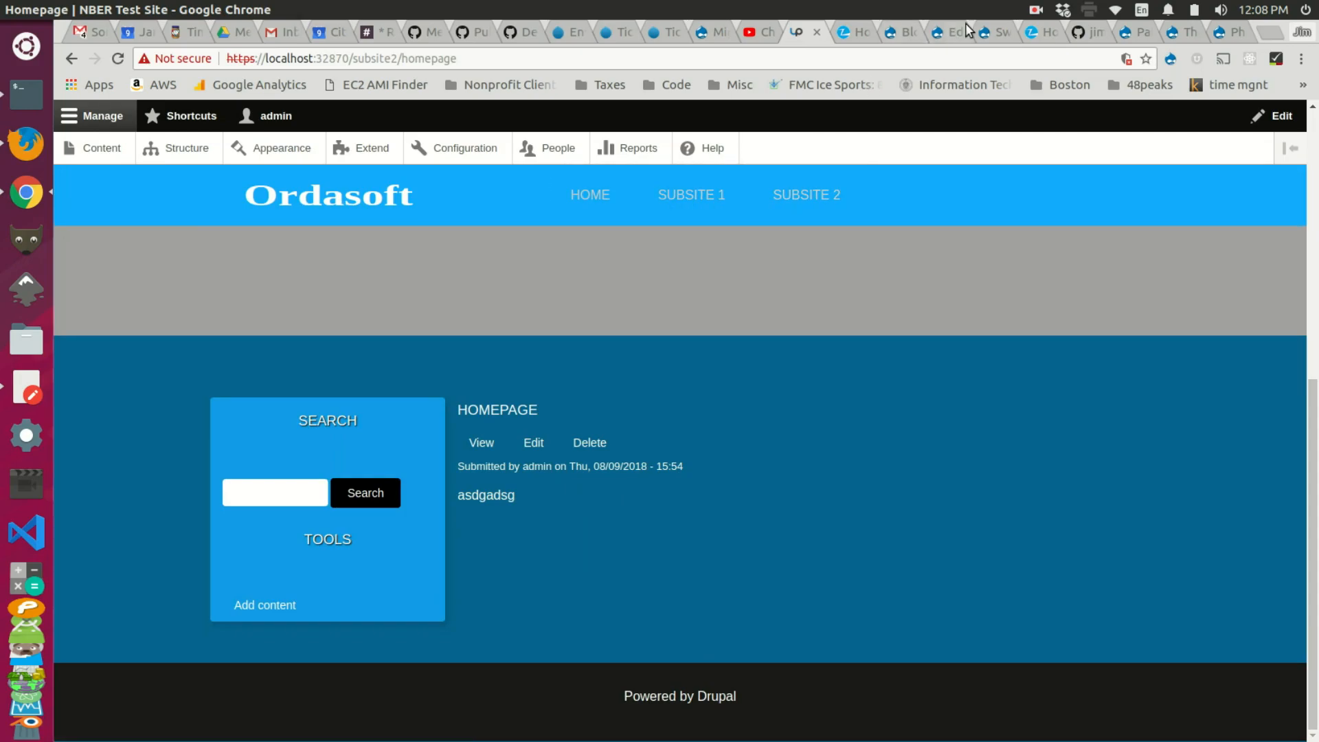
Step: Close the theme settings, Subsite 2 homepage and Subsite 2 Nav menu tabs
left_click(986, 32)
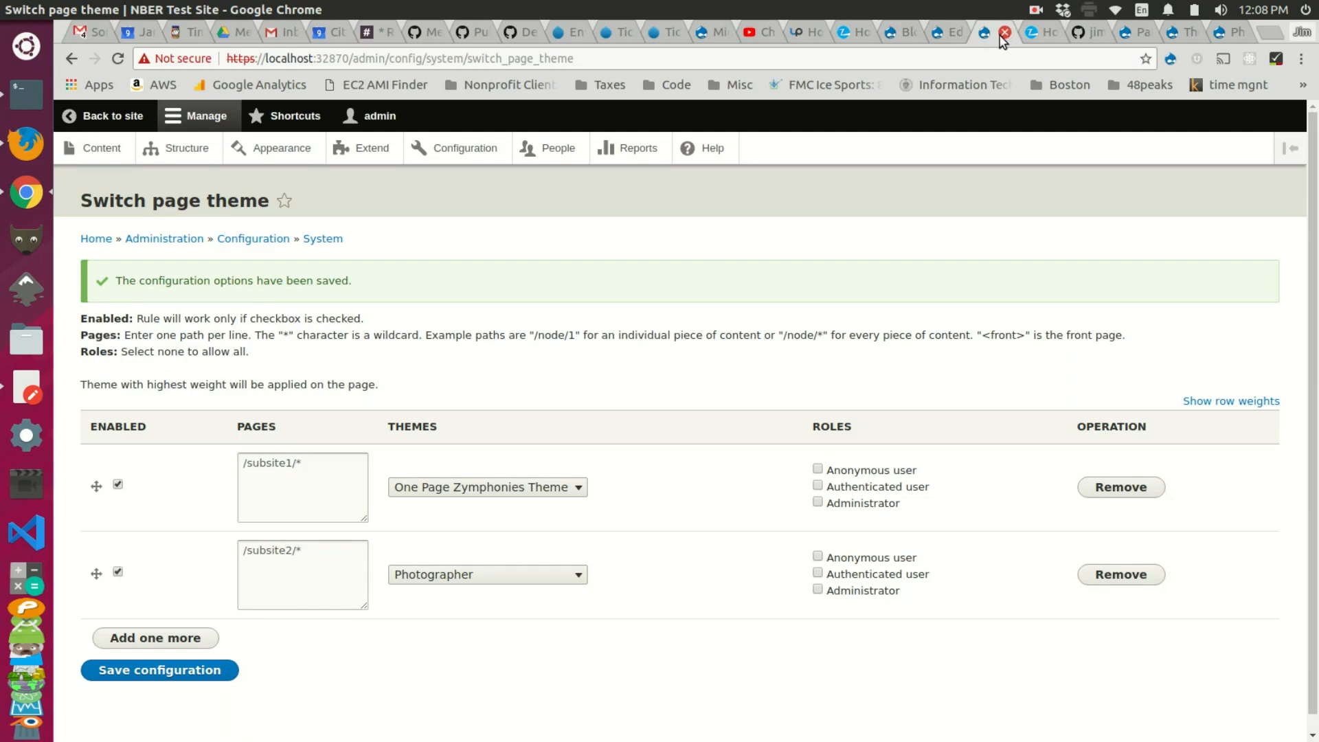
left_click(1004, 33)
left_click(1004, 32)
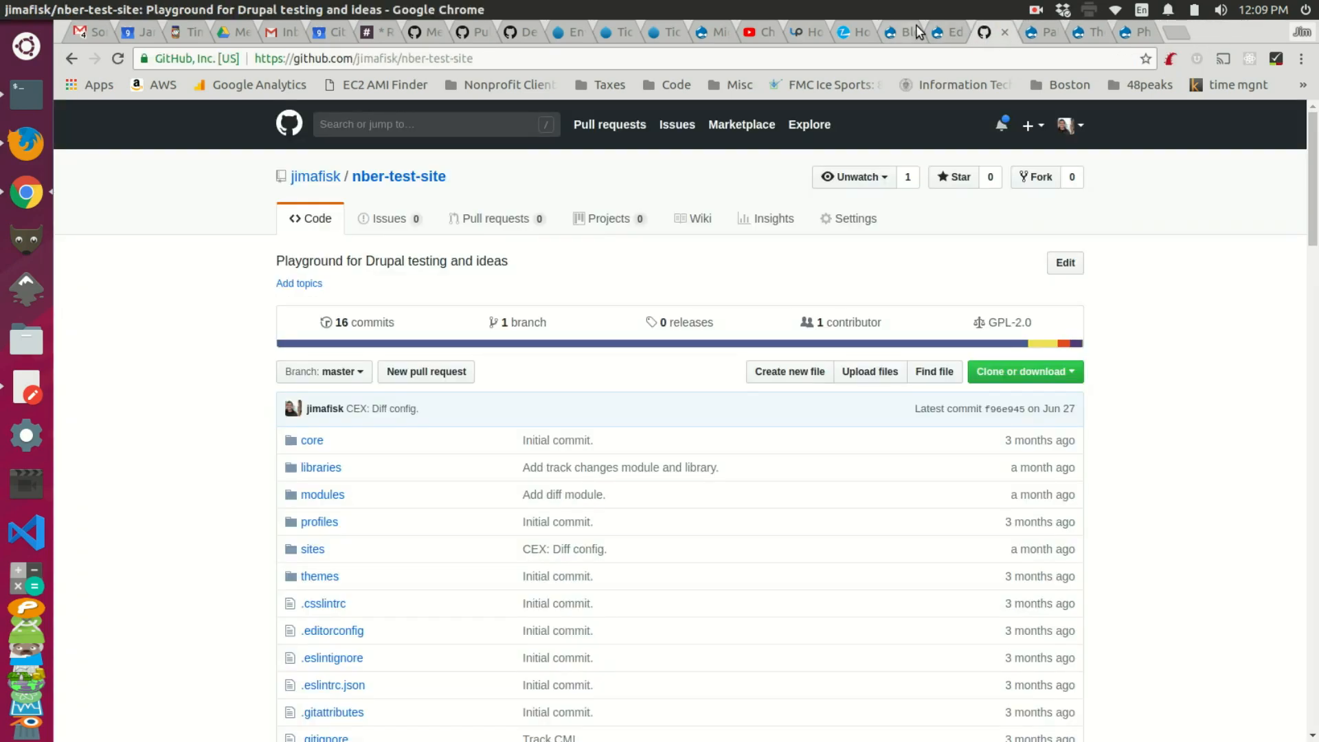
left_click(939, 29)
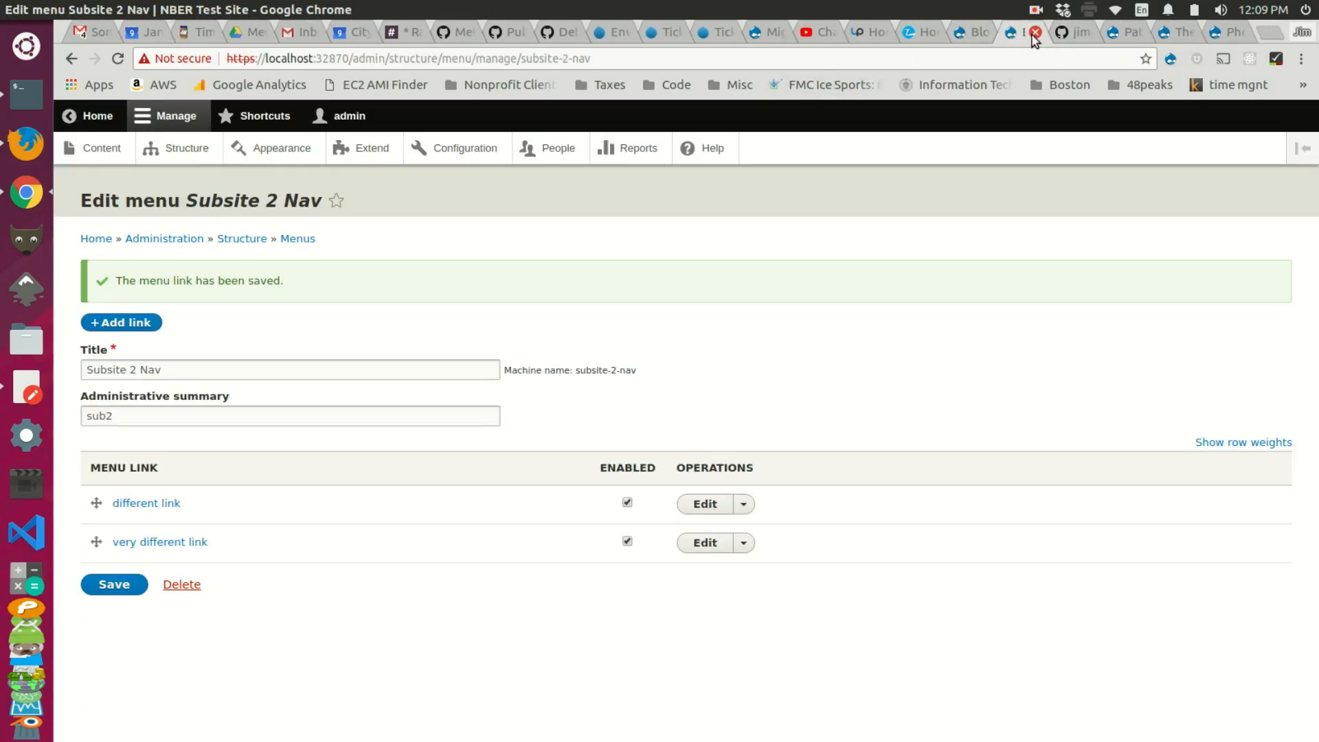
left_click(1030, 36)
left_click(974, 33)
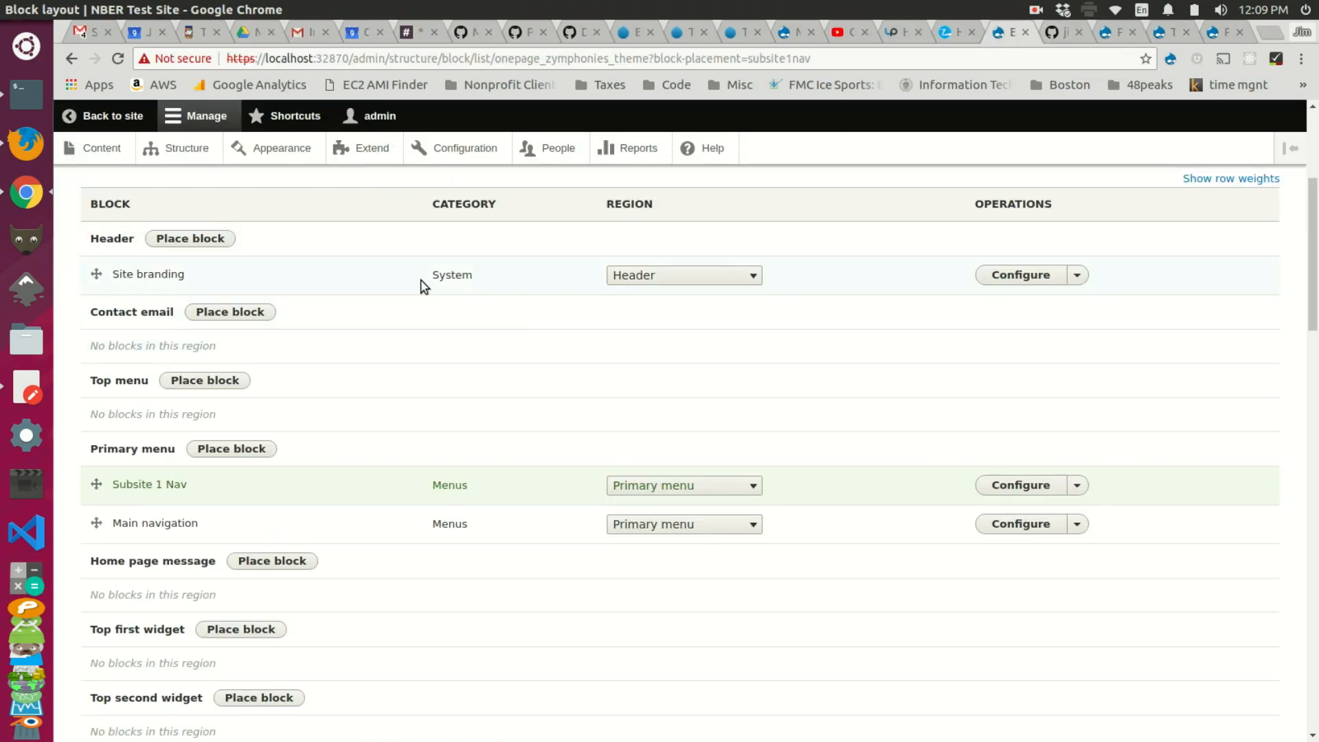
scroll(447, 283, "up", 5)
Step: Remove the Main navigation block from the Photographer theme's Primary menu region
left_click(563, 284)
scroll(549, 350, "down", 4)
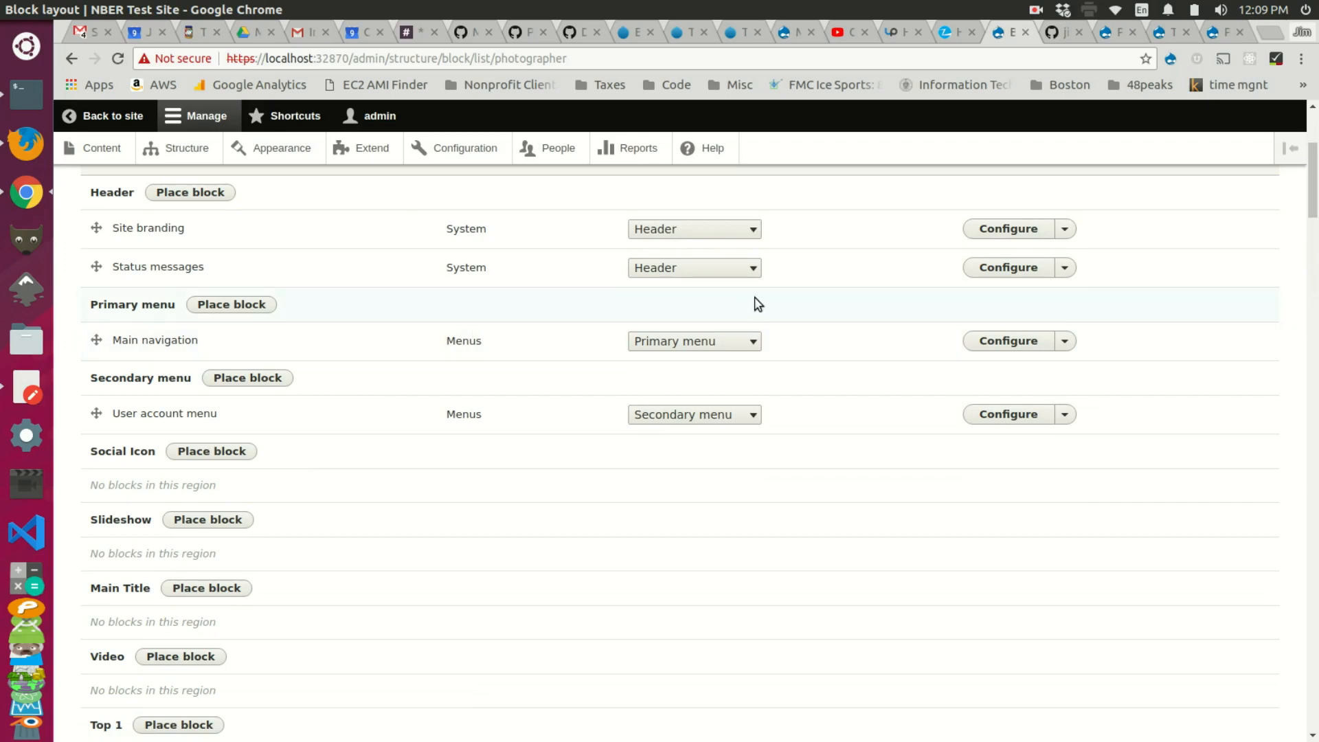
left_click(1065, 343)
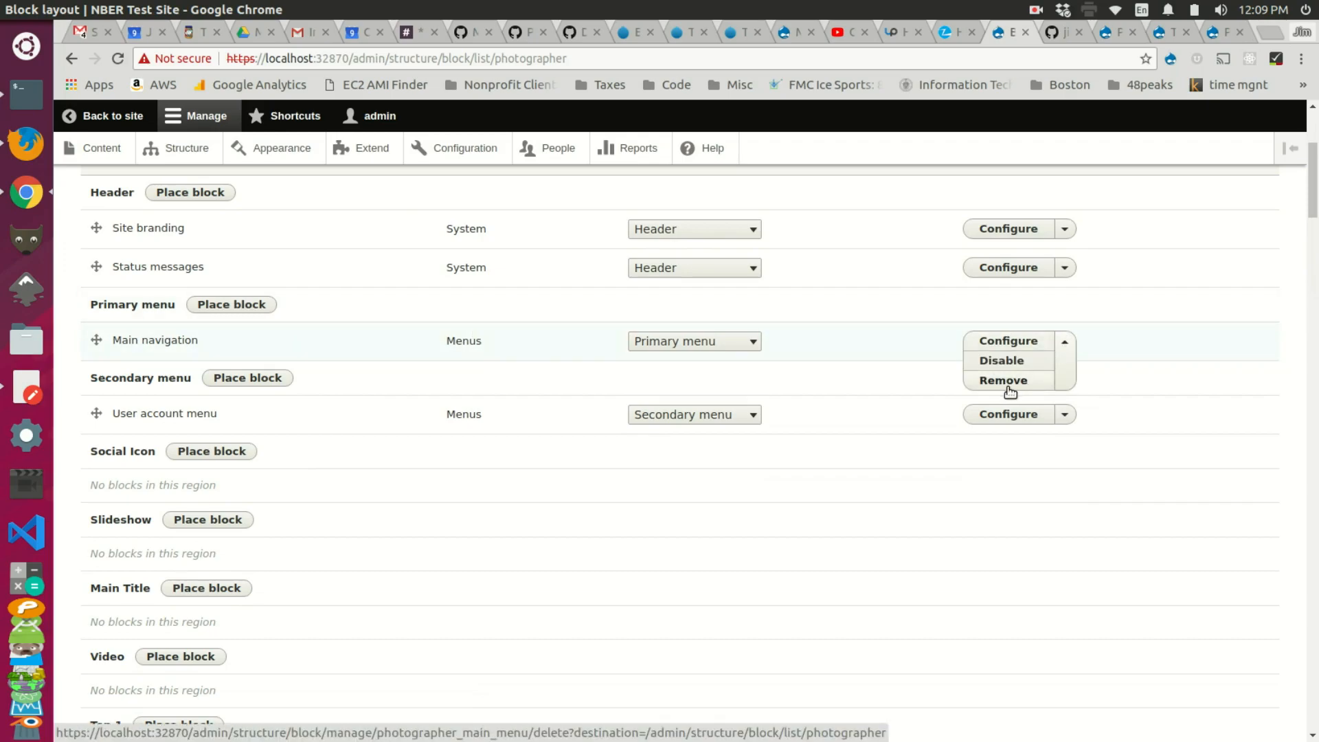
left_click(1008, 384)
left_click(124, 291)
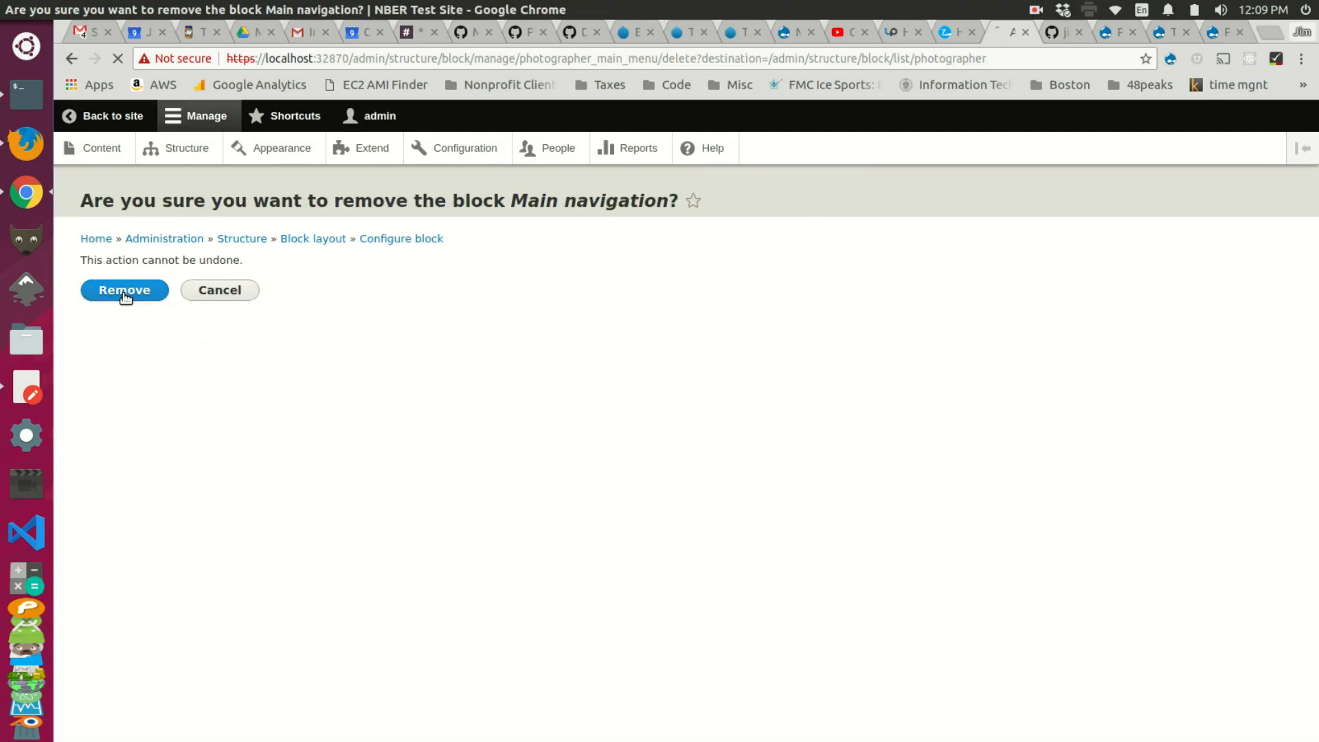
left_click(897, 31)
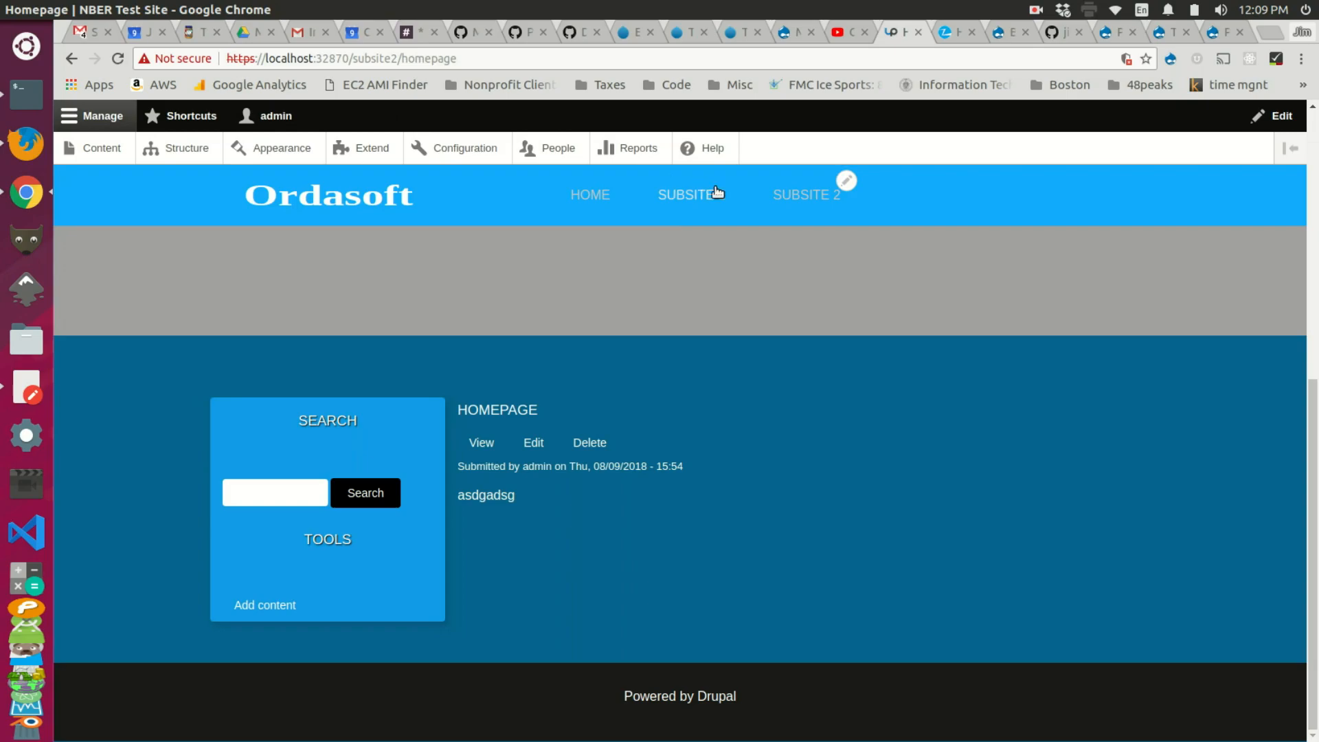
Step: Confirm /subsite2/homepage no longer shows the Home/Subsite menu, then return to Photographer block layout
key("F5")
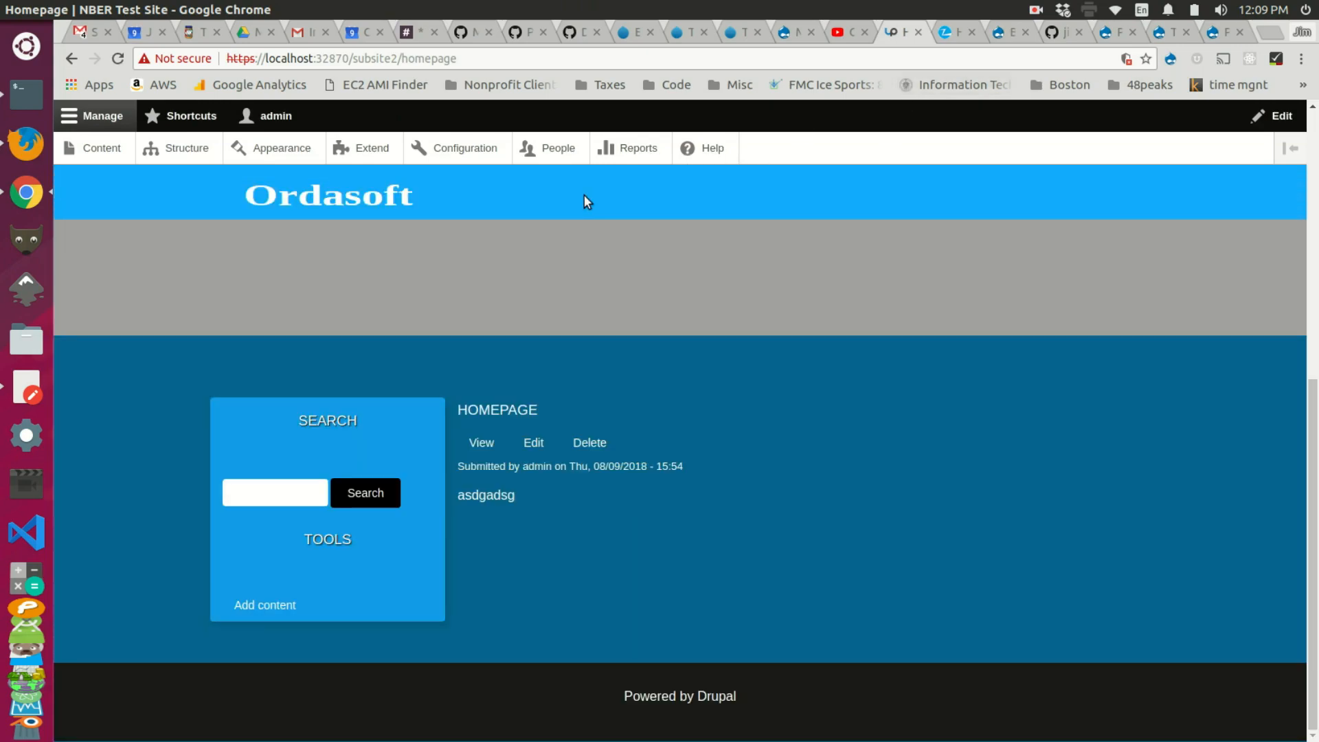
left_click(354, 202)
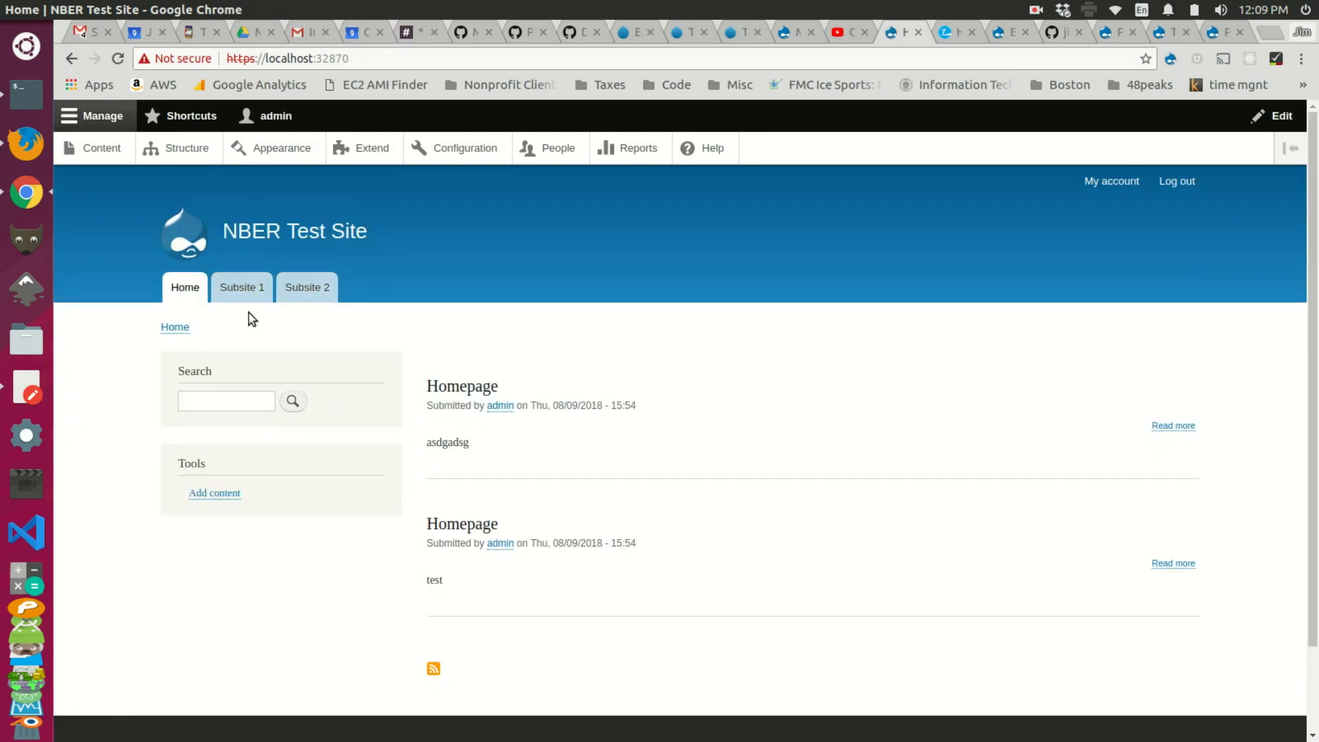
left_click(307, 287)
scroll(650, 303, "down", 5)
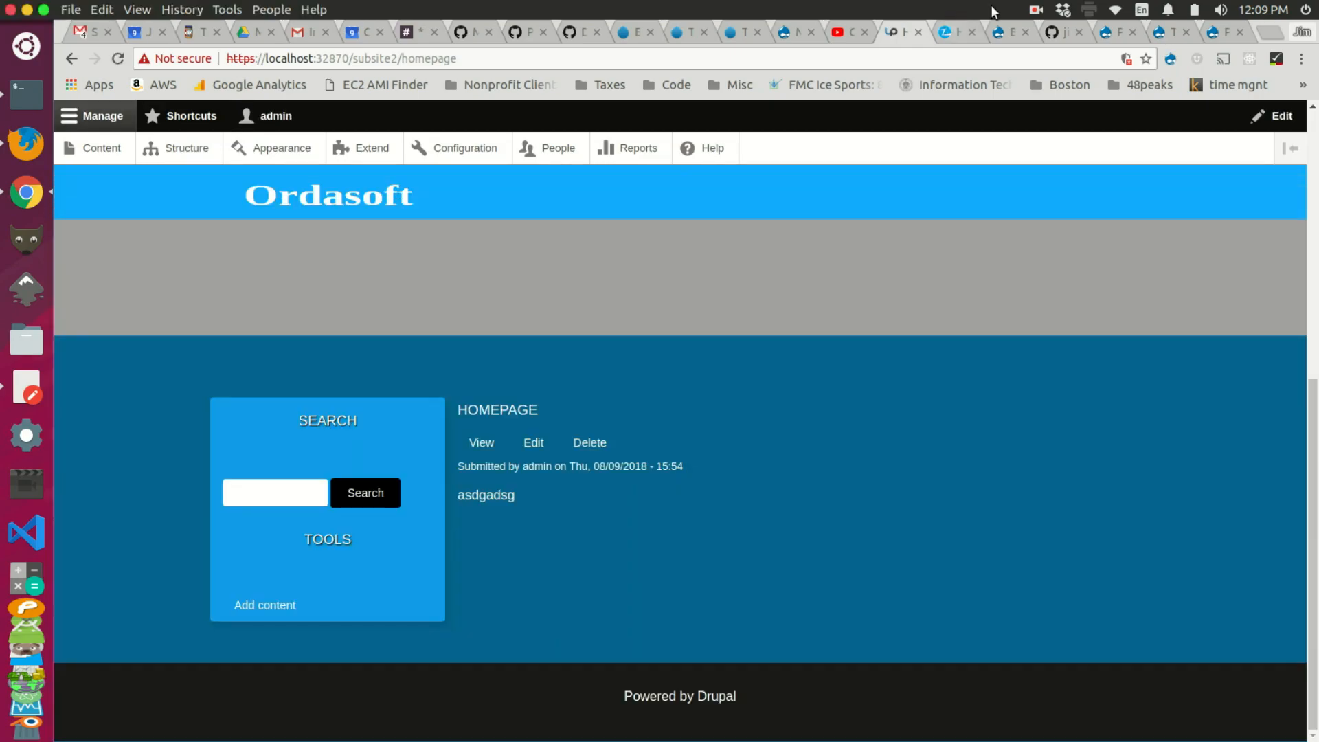
left_click(1004, 32)
scroll(675, 303, "down", 2)
scroll(675, 299, "down", 2)
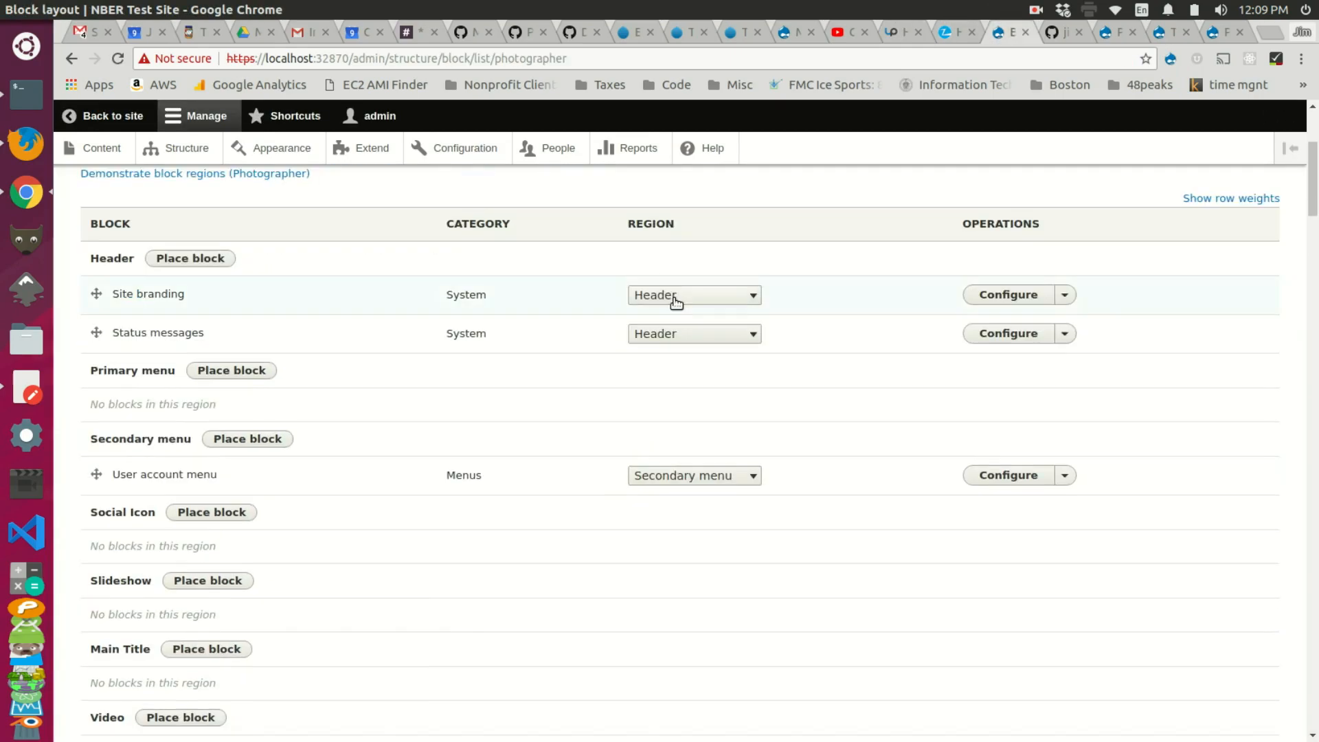
Step: Place the Subsite 2 Nav block in Photographer's Primary menu with no visibility restrictions
left_click(246, 371)
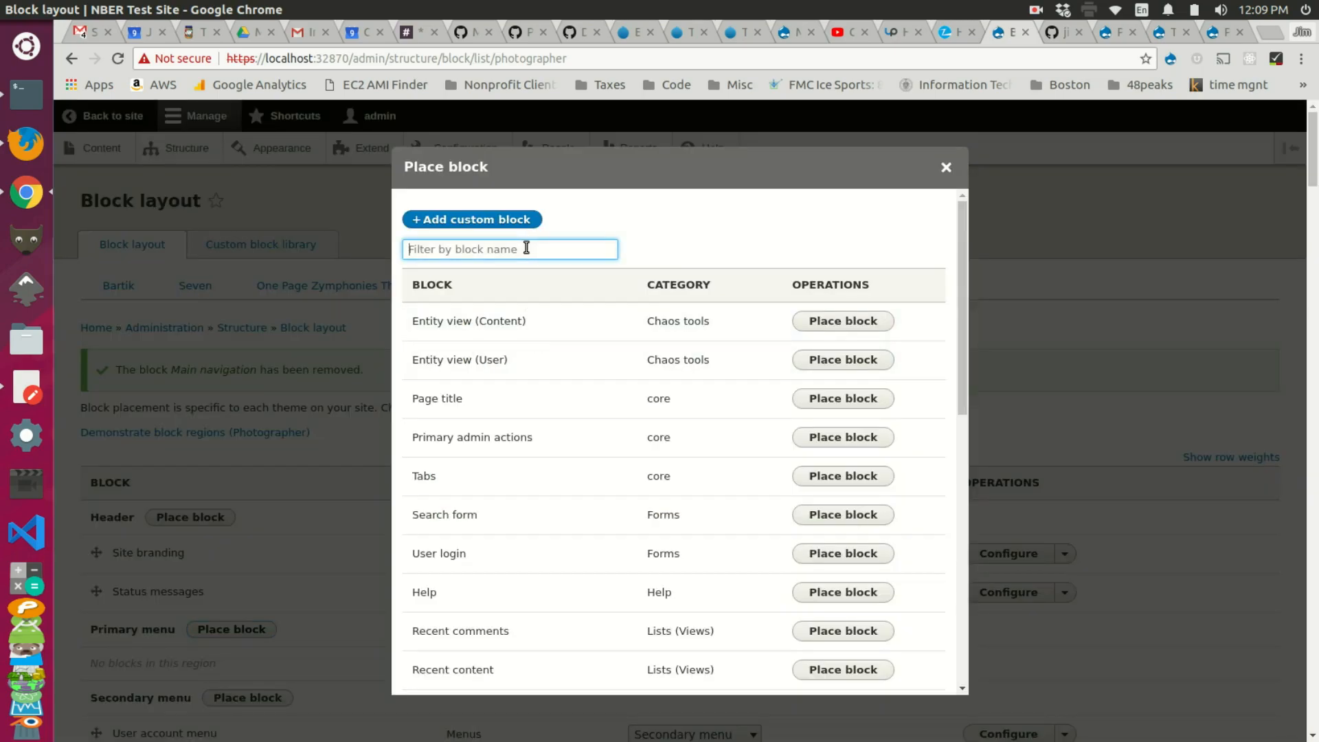
type("su")
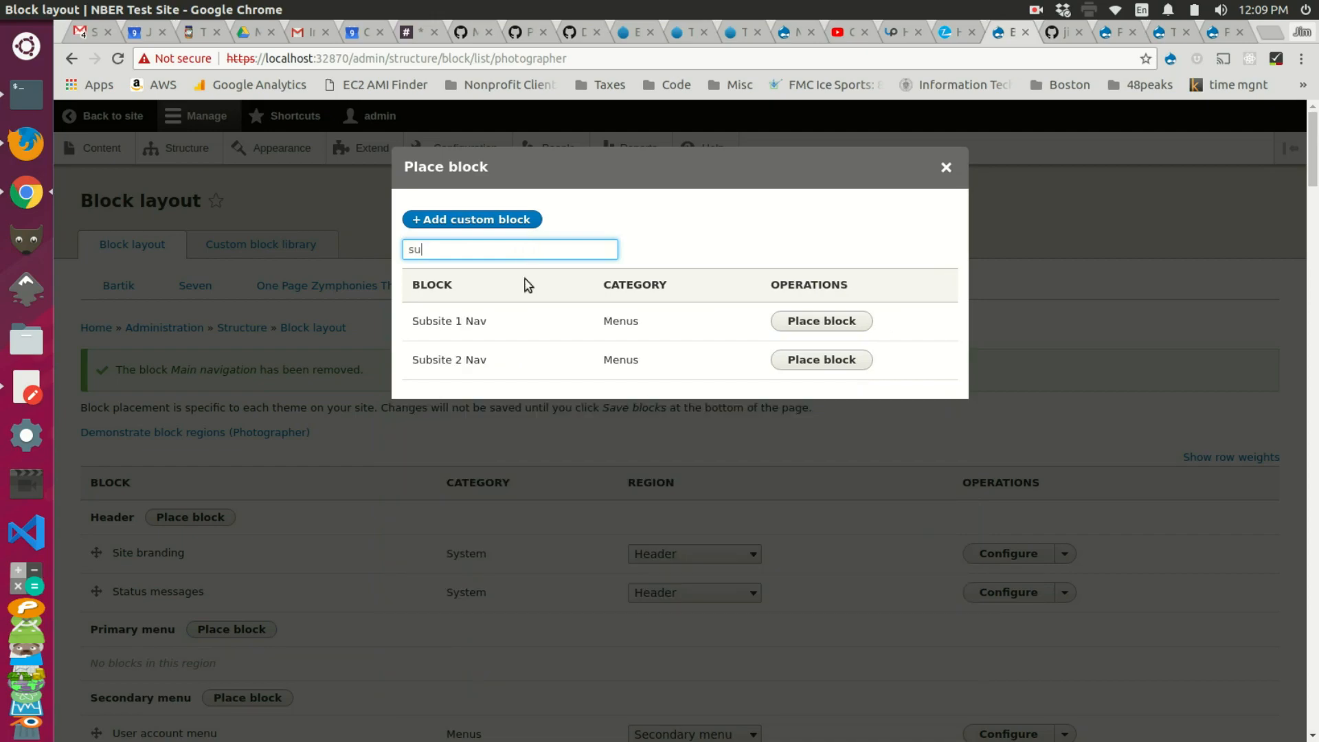
left_click(800, 364)
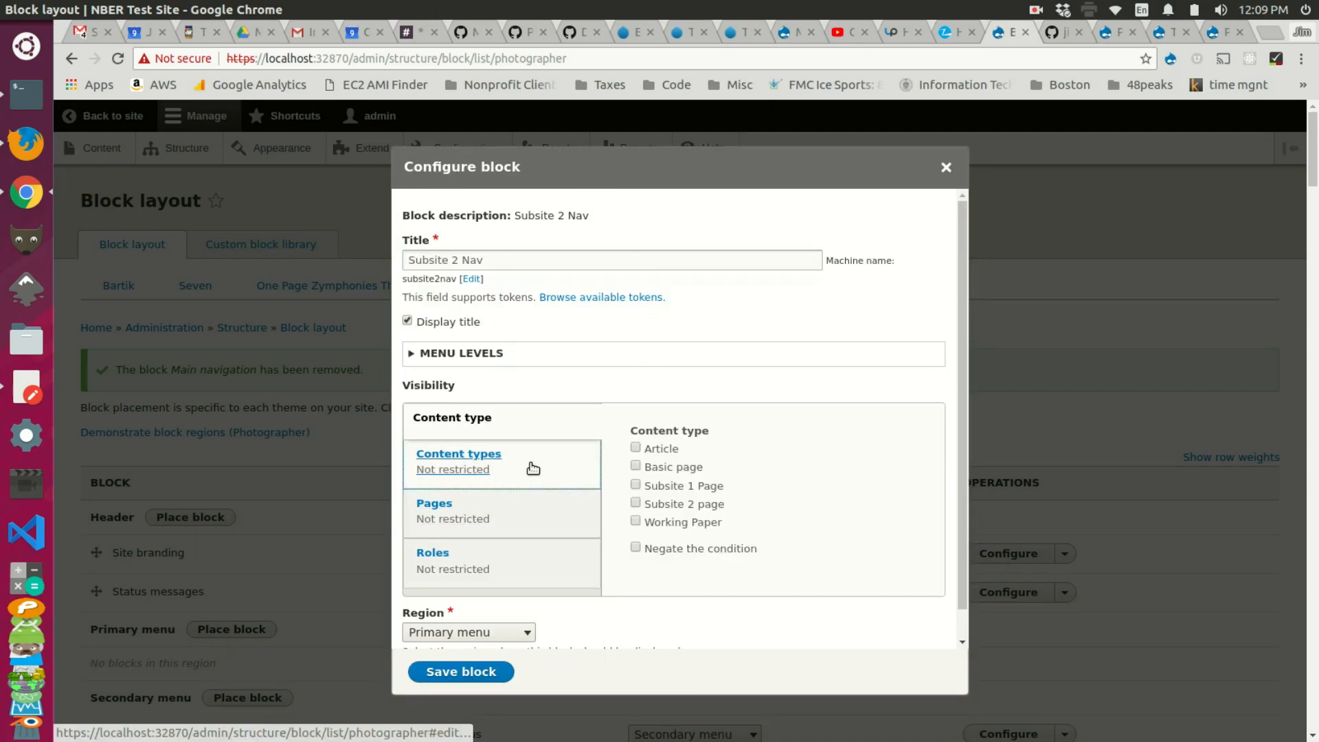
left_click(526, 520)
left_click(540, 468)
scroll(540, 454, "down", 1)
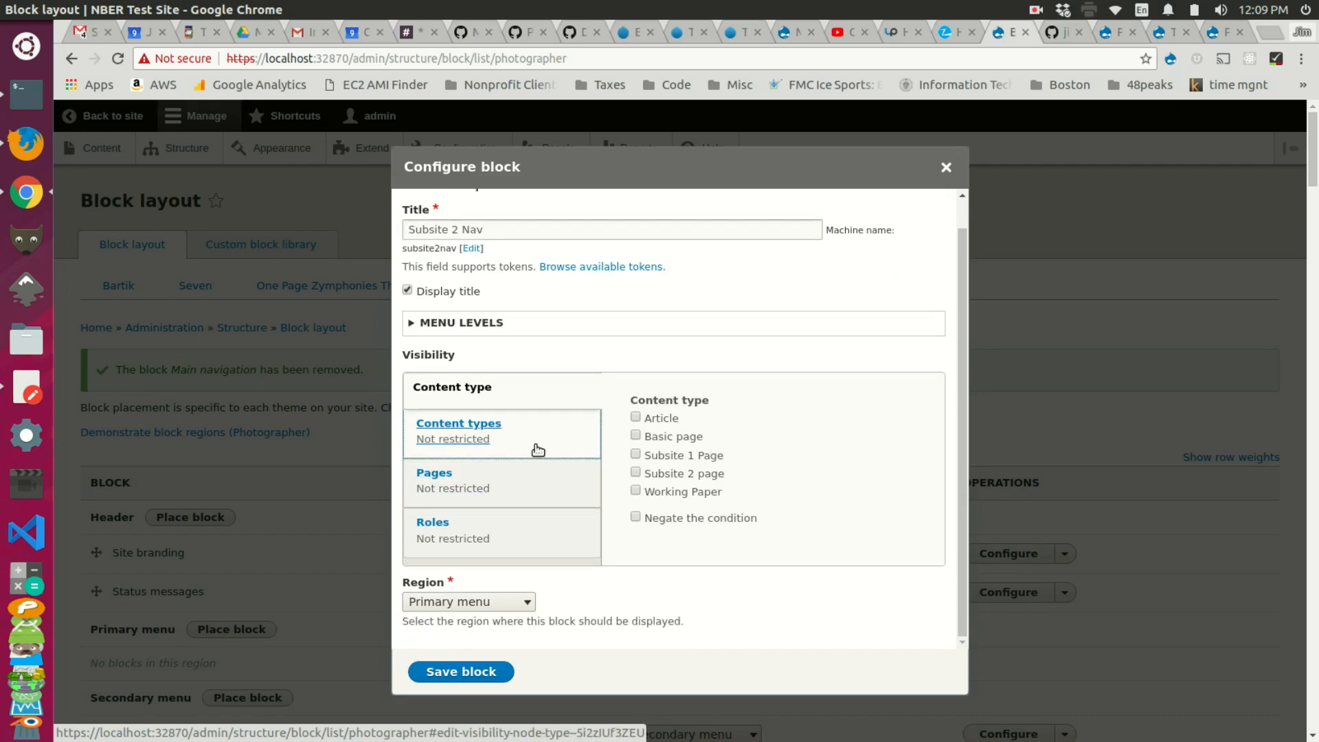
left_click(472, 540)
left_click(518, 430)
left_click(536, 466)
left_click(519, 375)
left_click(459, 673)
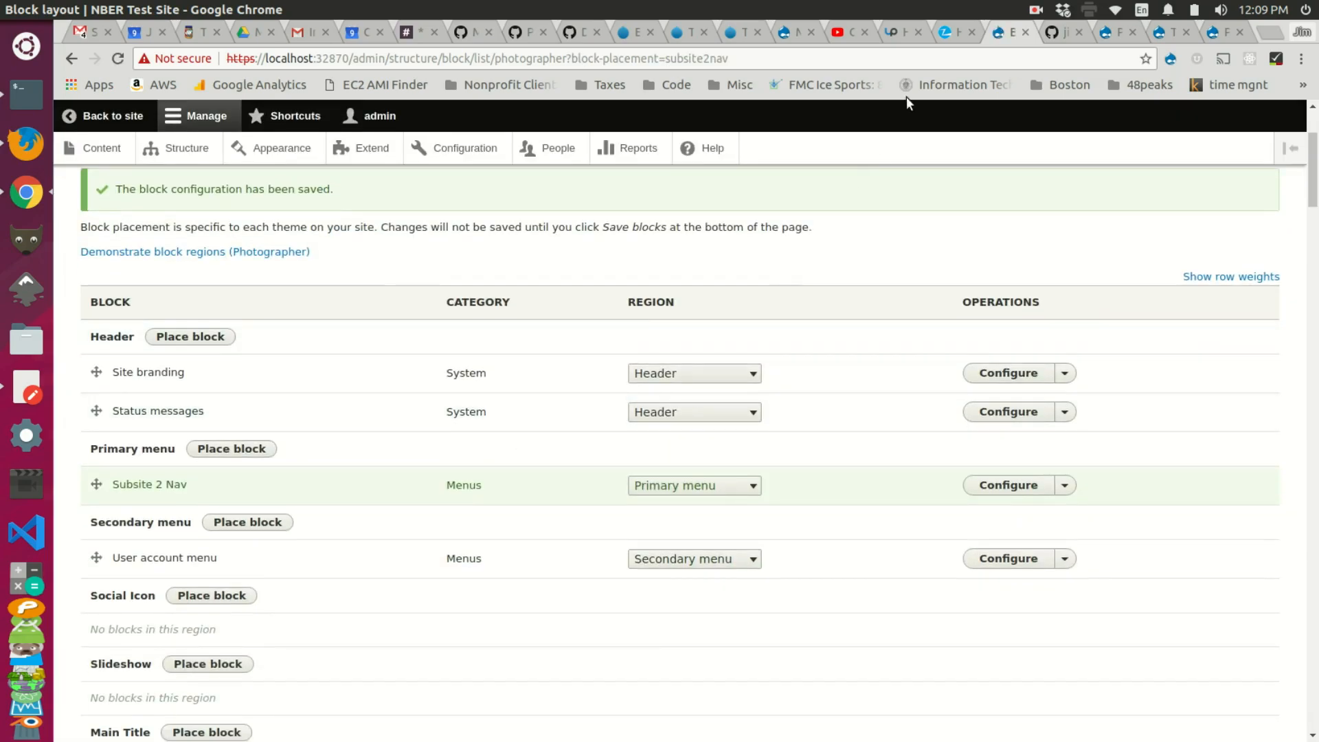
Step: Save the Subsite 2 Nav block with its title hidden
left_click(892, 31)
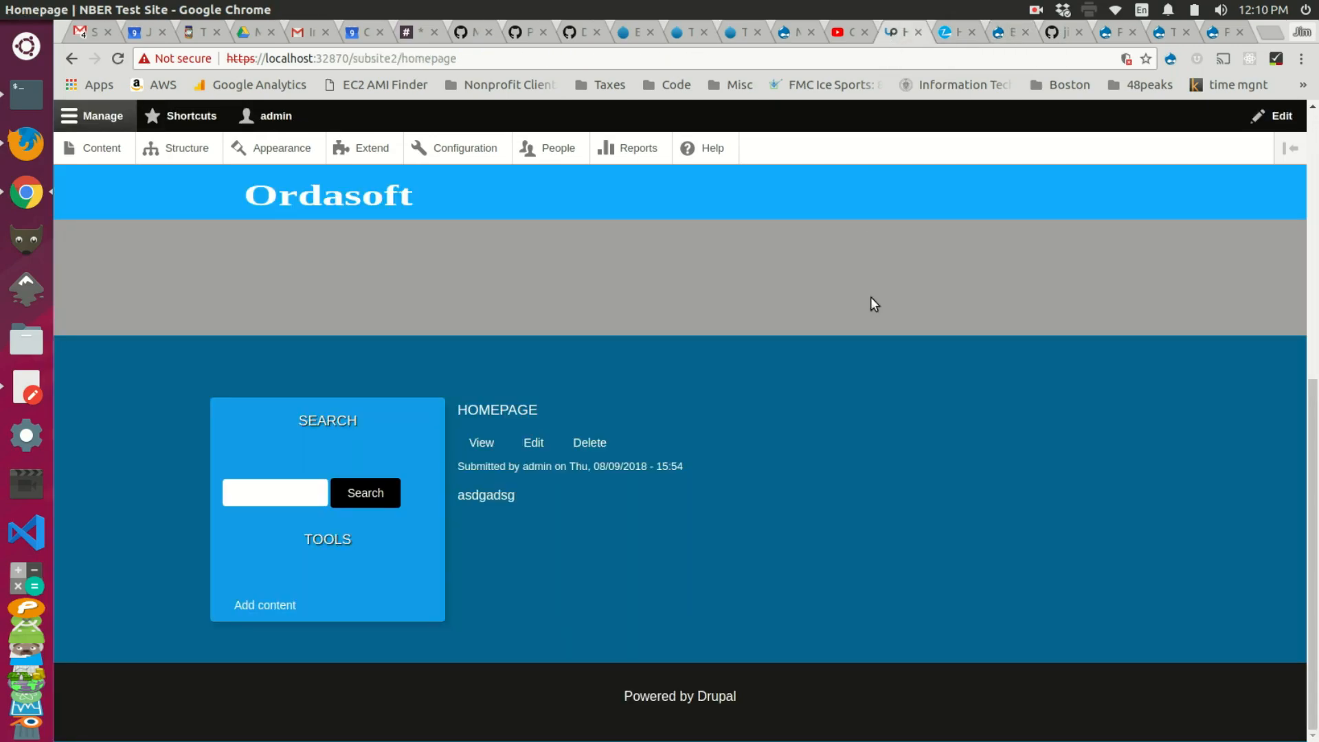
key("F5")
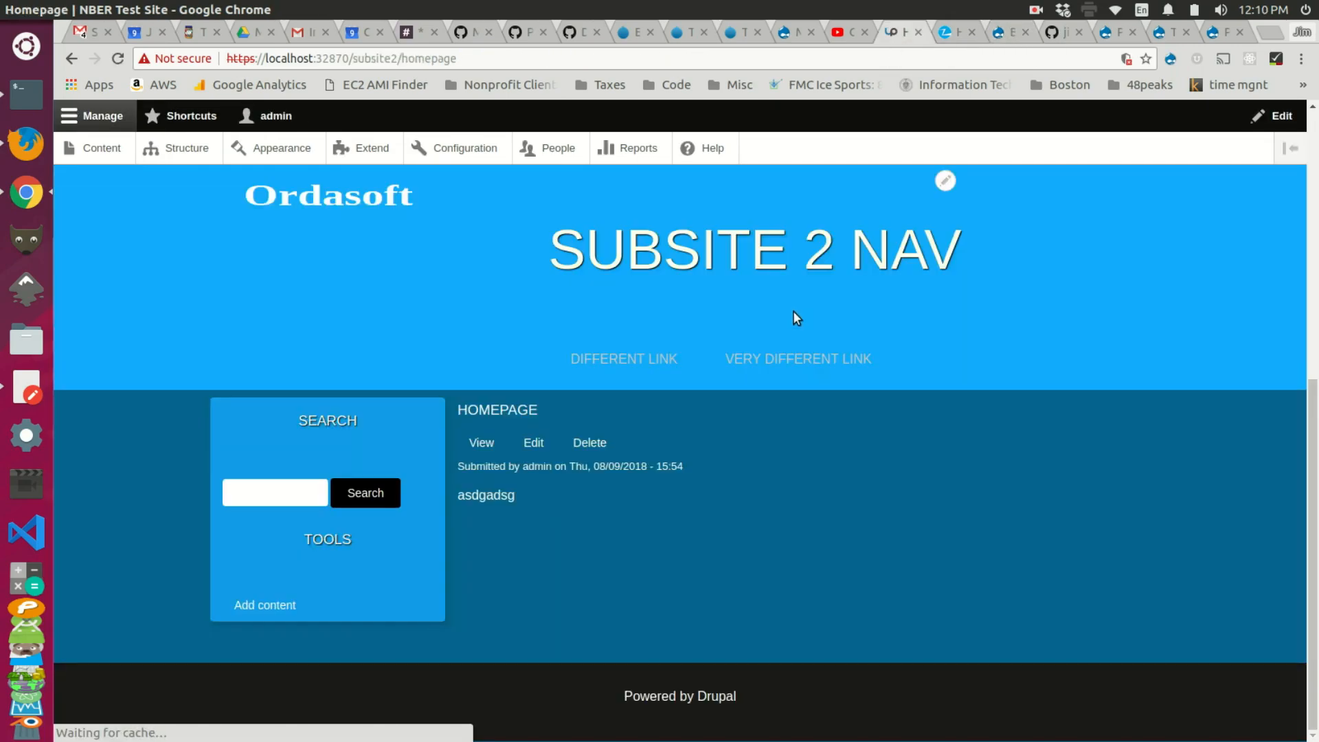
left_click(945, 181)
left_click(920, 205)
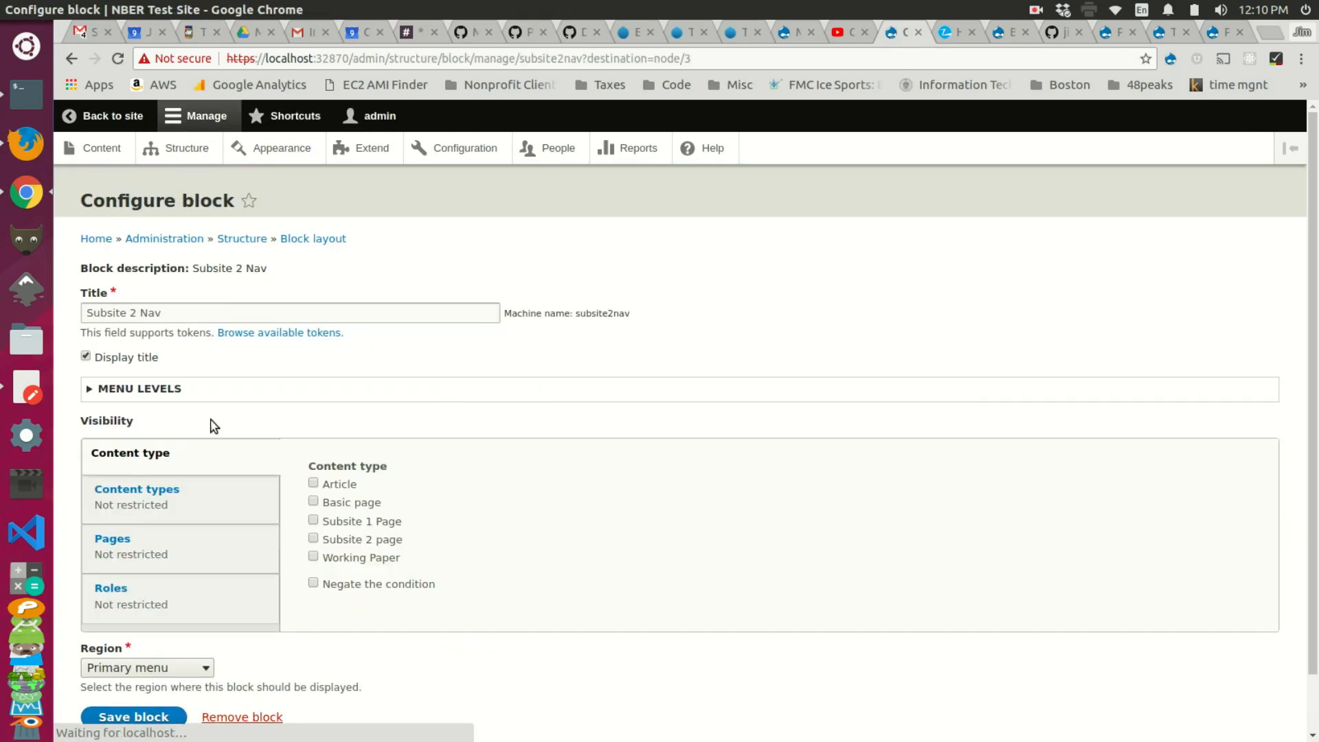
scroll(188, 336, "down", 2)
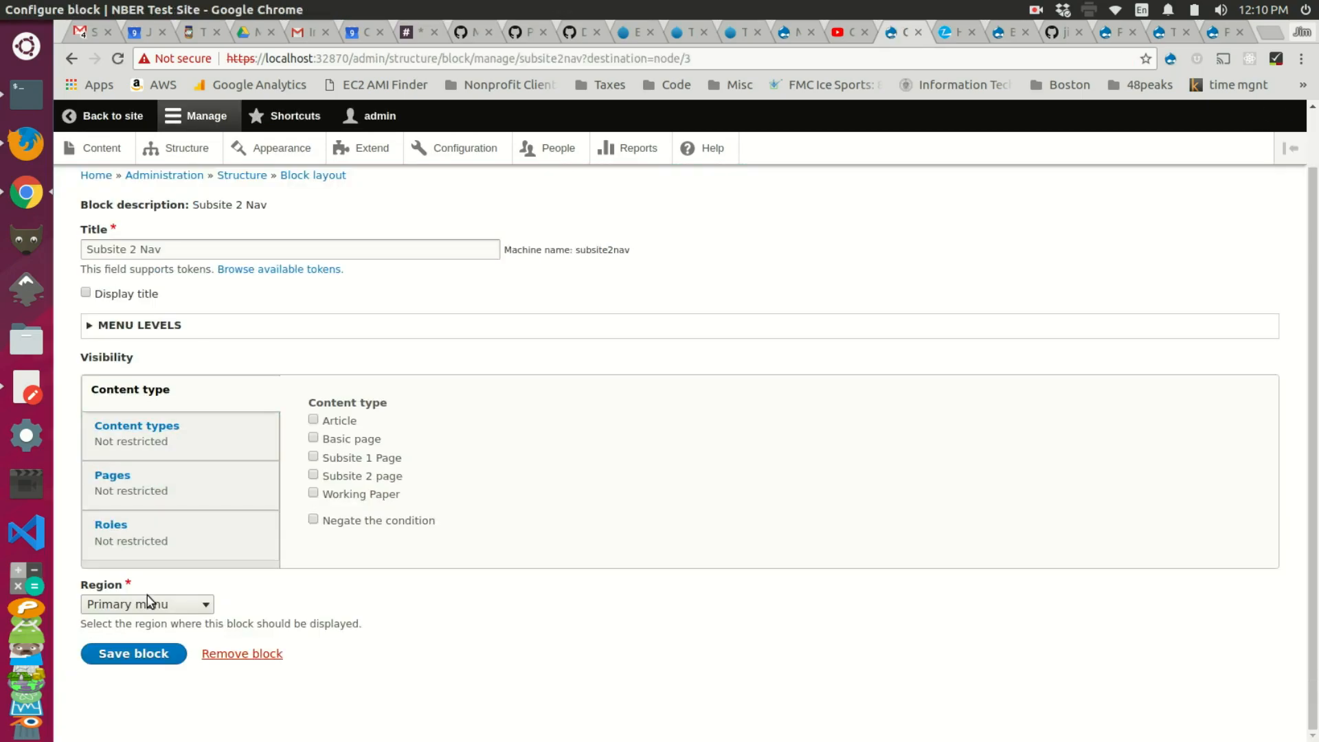
left_click(144, 653)
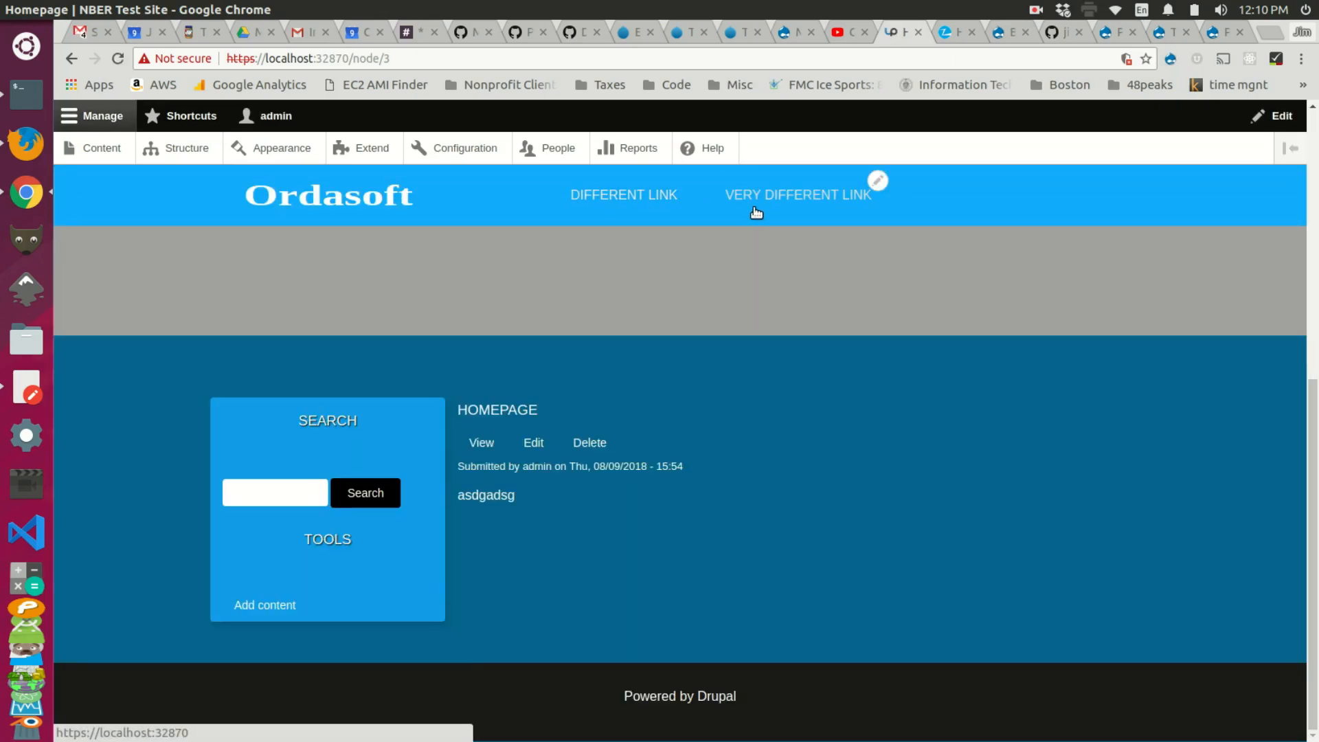
Step: On the Subsite 1 homepage, uncheck Display title for the Subsite 1 Nav block and save
left_click(371, 208)
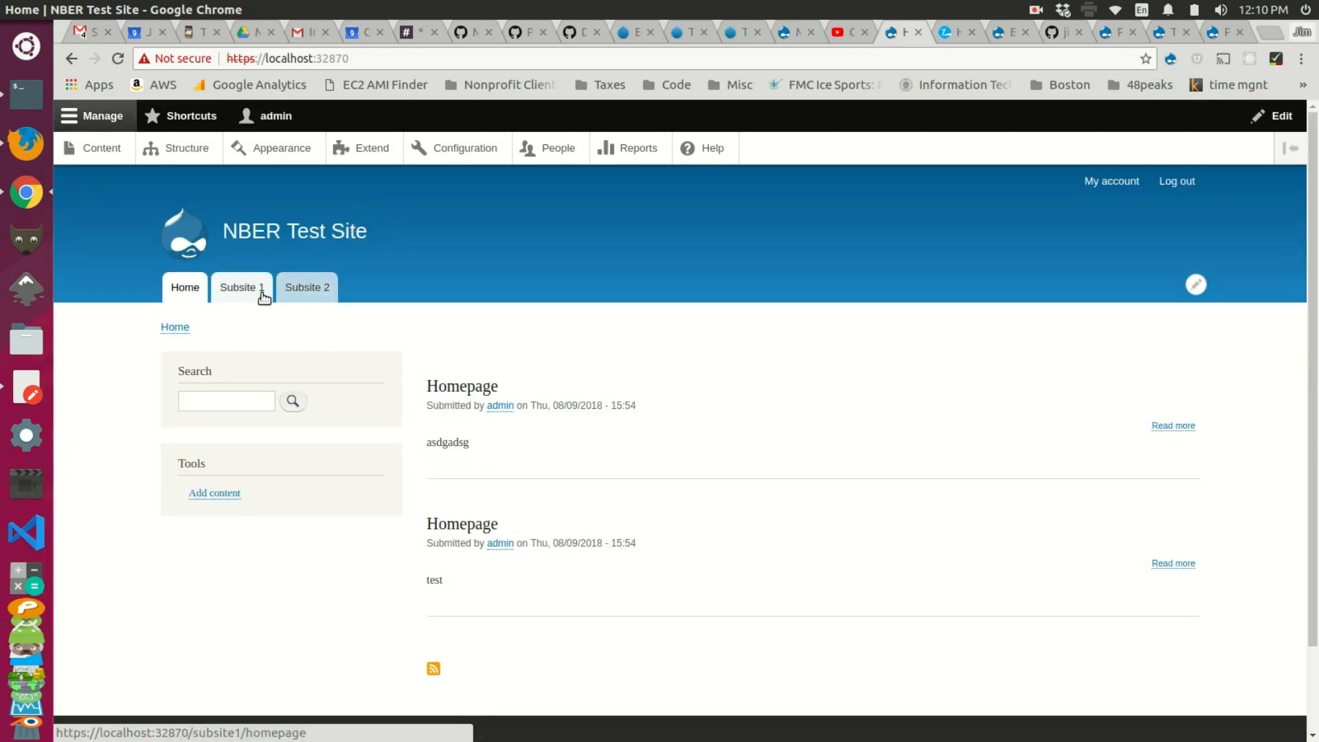
left_click(301, 290)
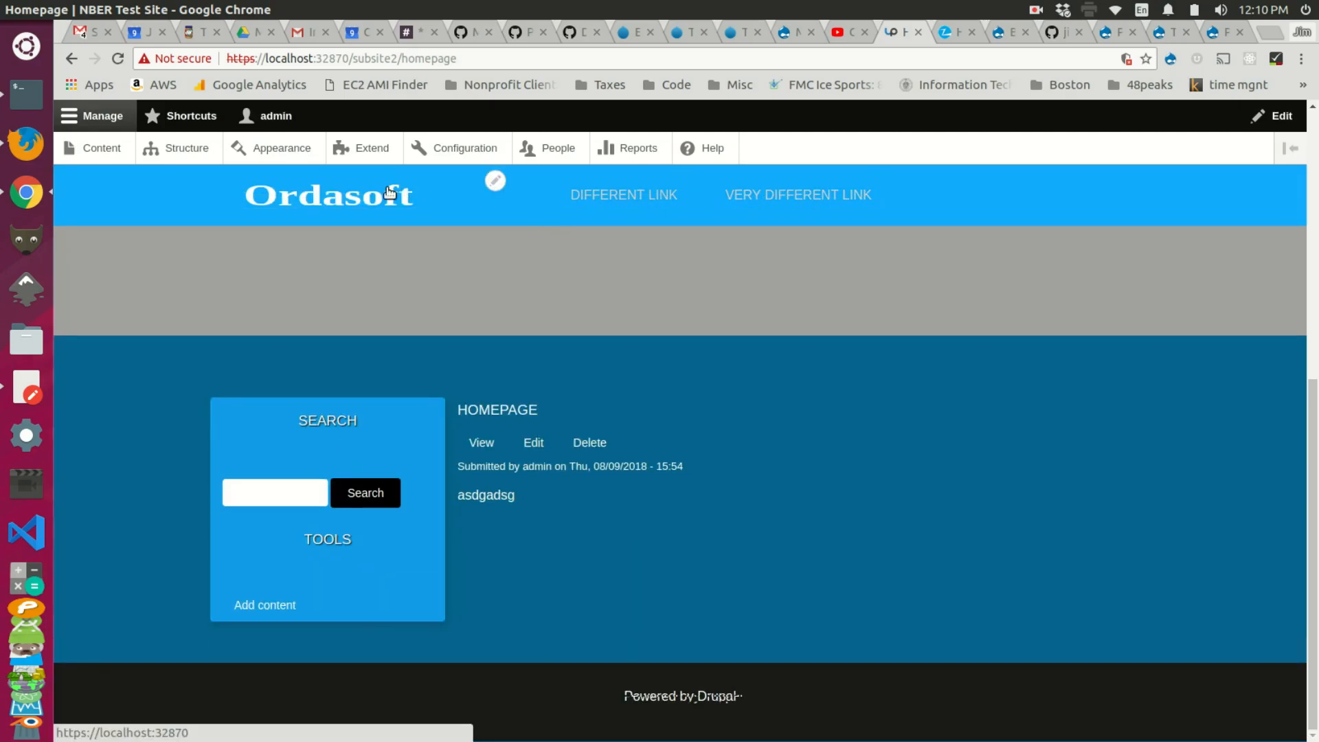
left_click(371, 207)
left_click(247, 297)
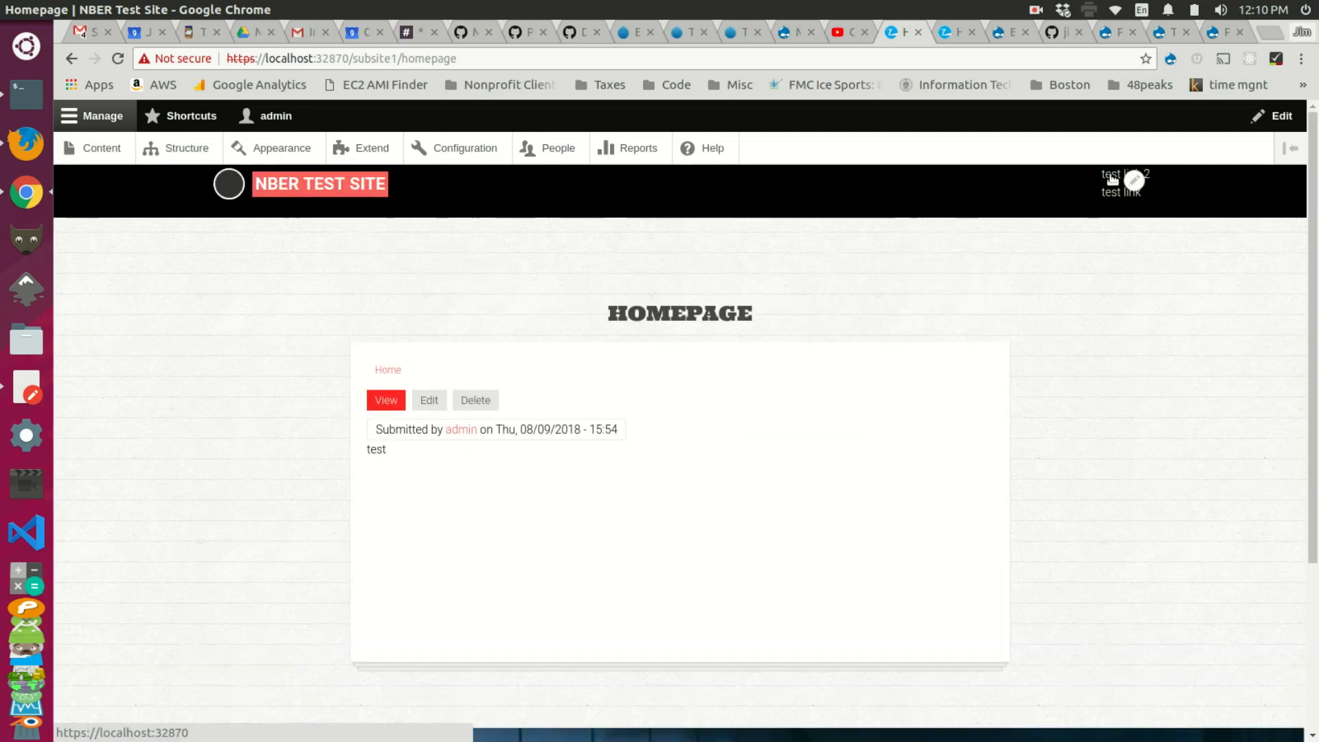
left_click(1134, 180)
left_click(1117, 207)
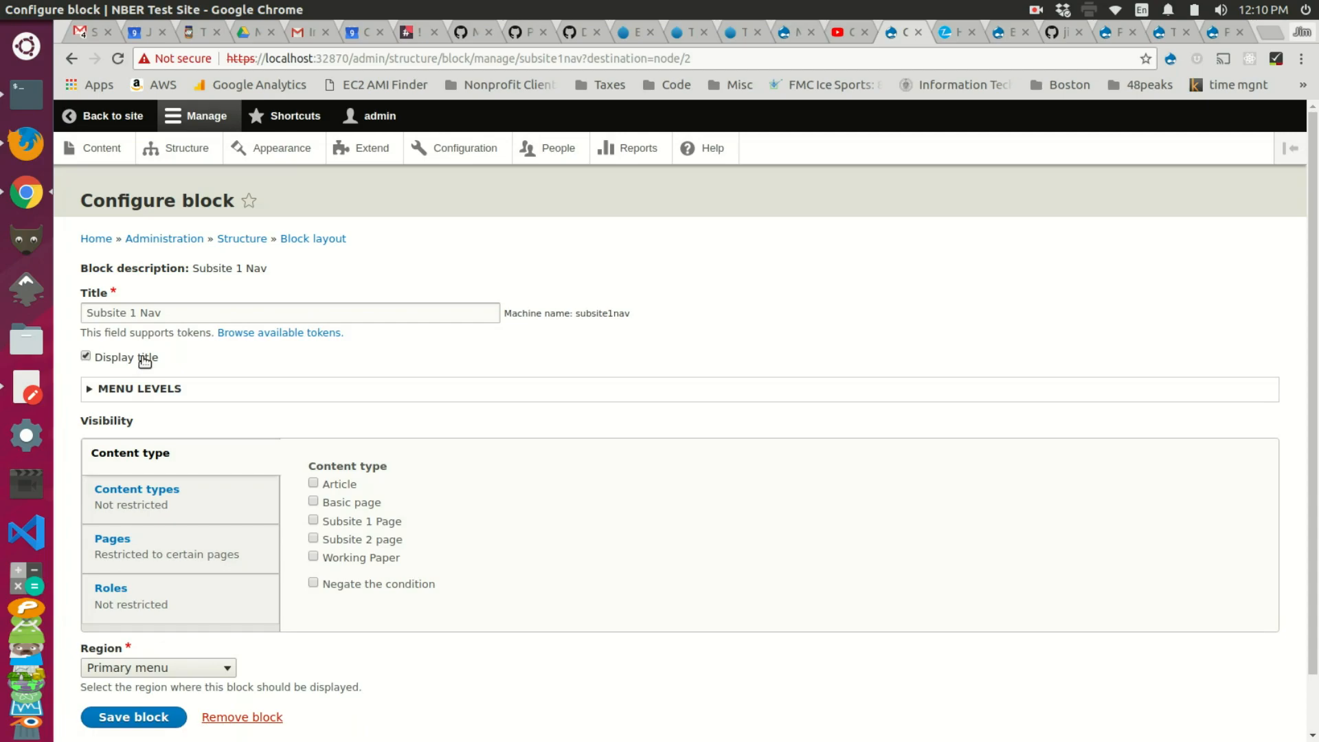
left_click(145, 358)
scroll(147, 385, "down", 2)
left_click(141, 655)
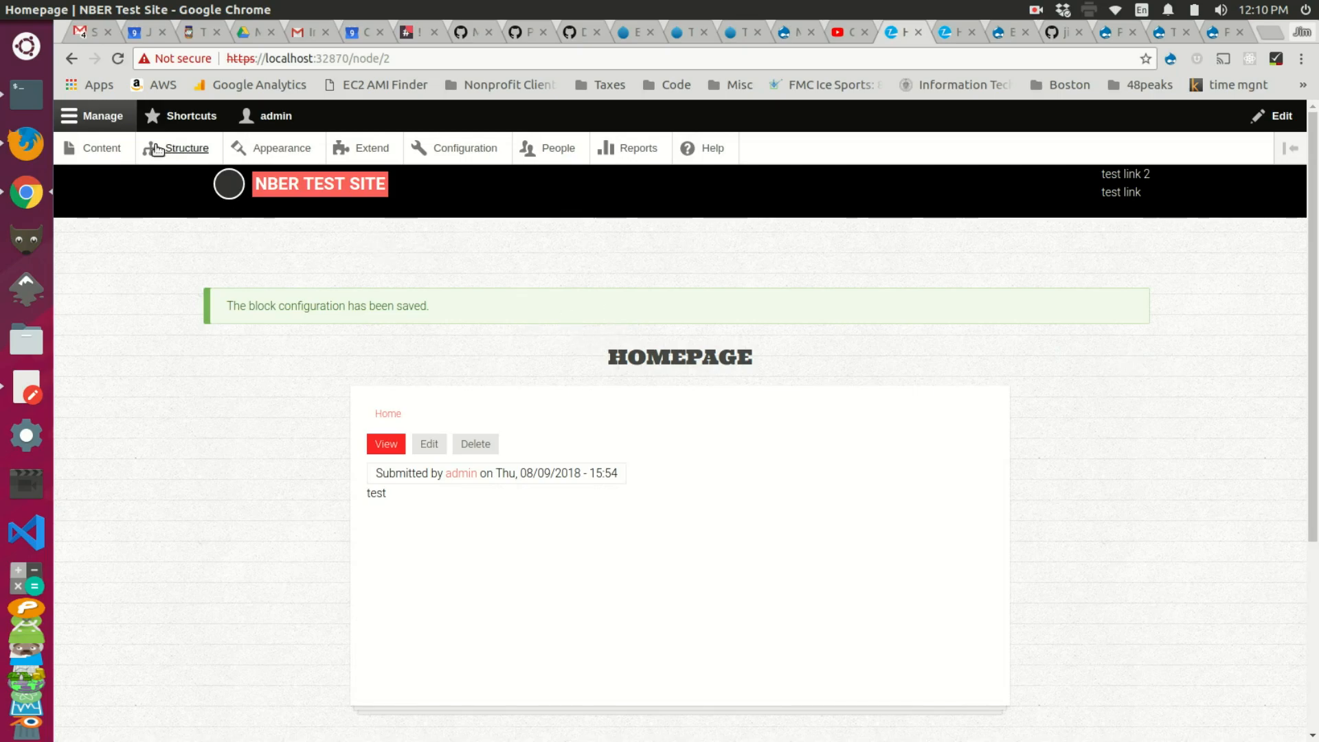
Step: Create and save a Subsite 2 page titled 'About Us'
left_click(101, 148)
left_click(152, 360)
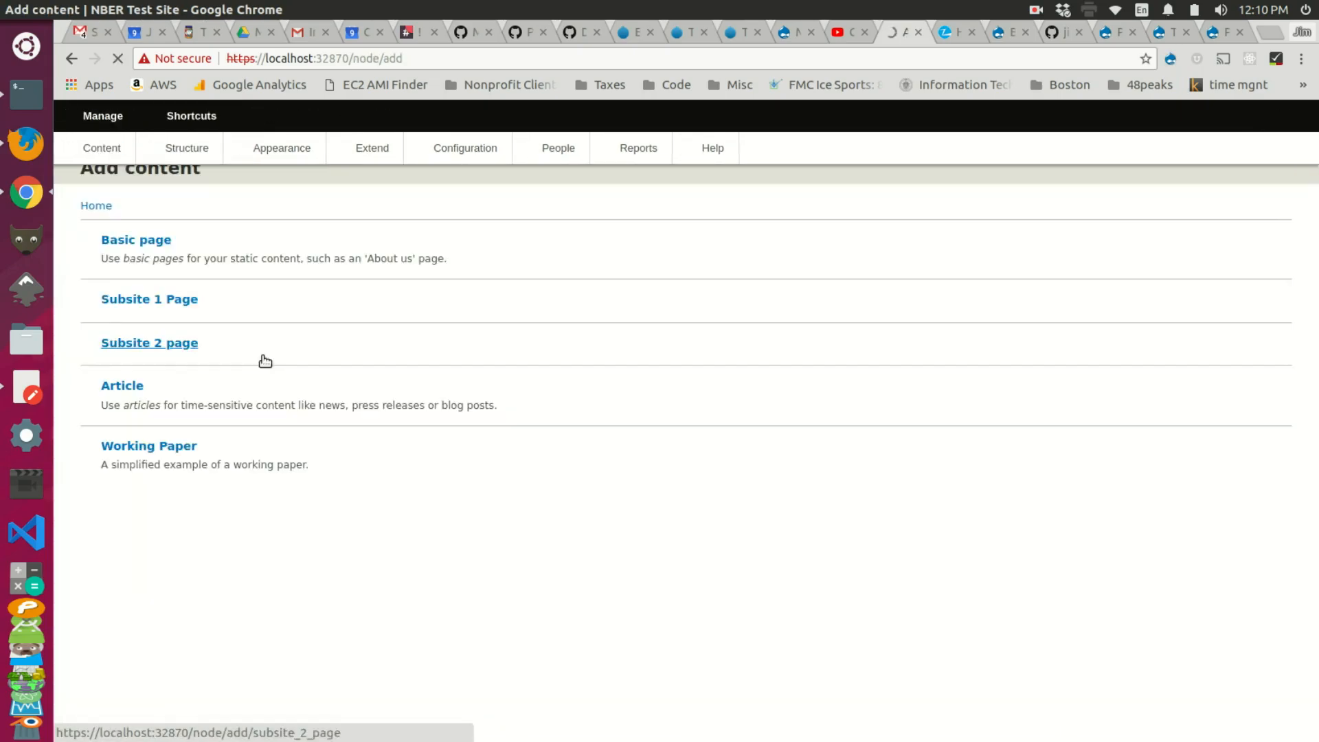
left_click(175, 378)
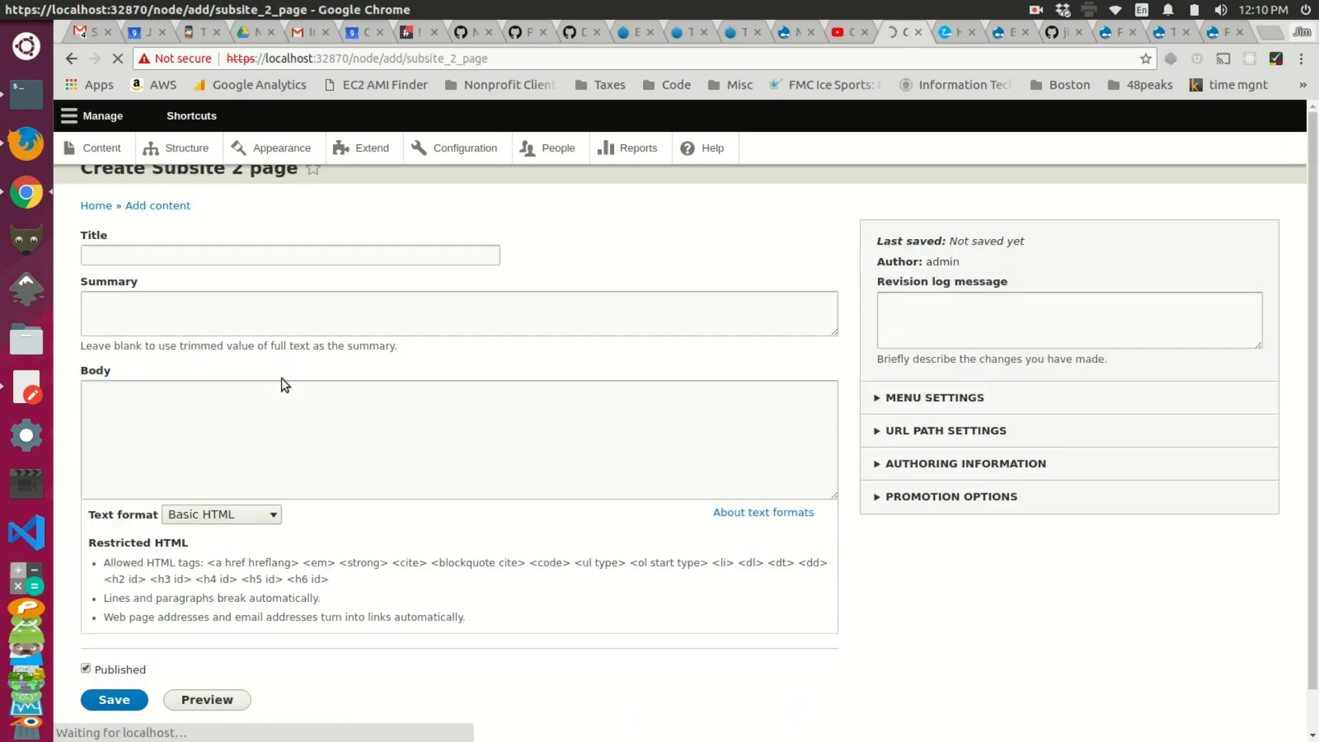
left_click(213, 292)
type("About Us")
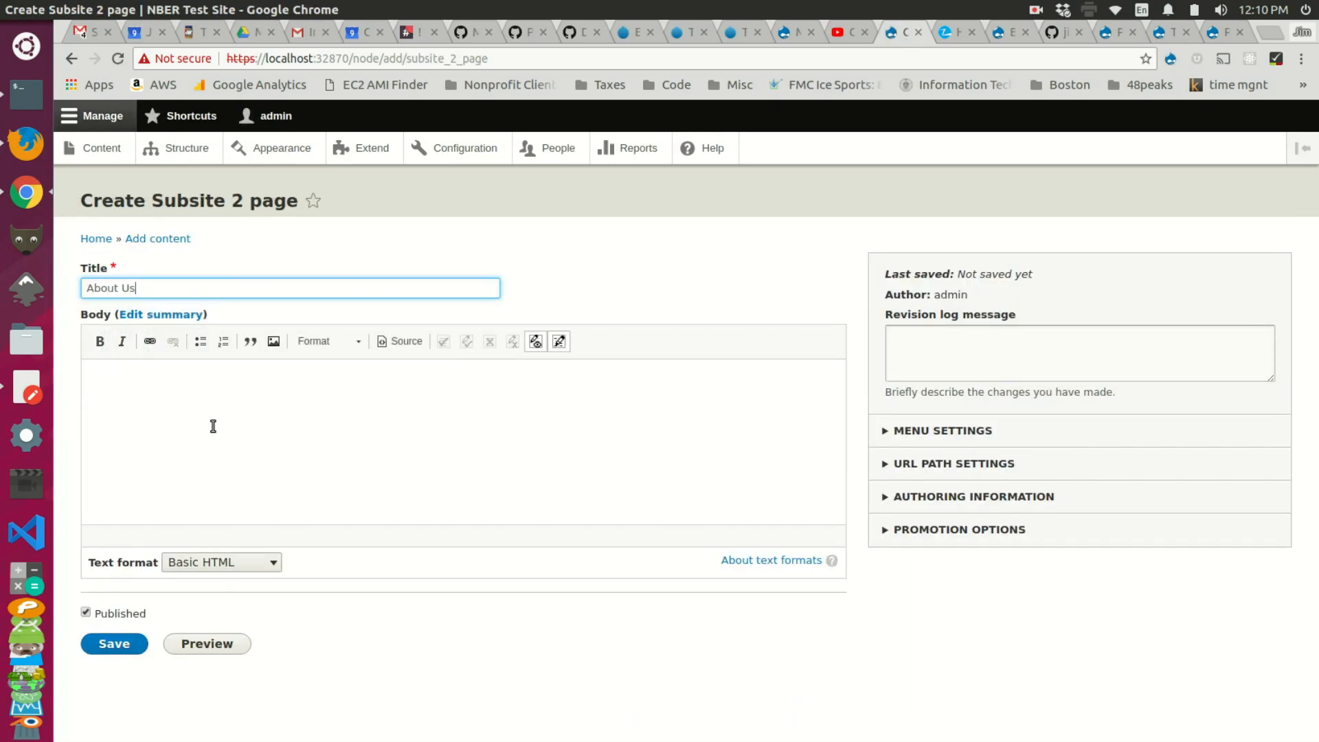
left_click(128, 650)
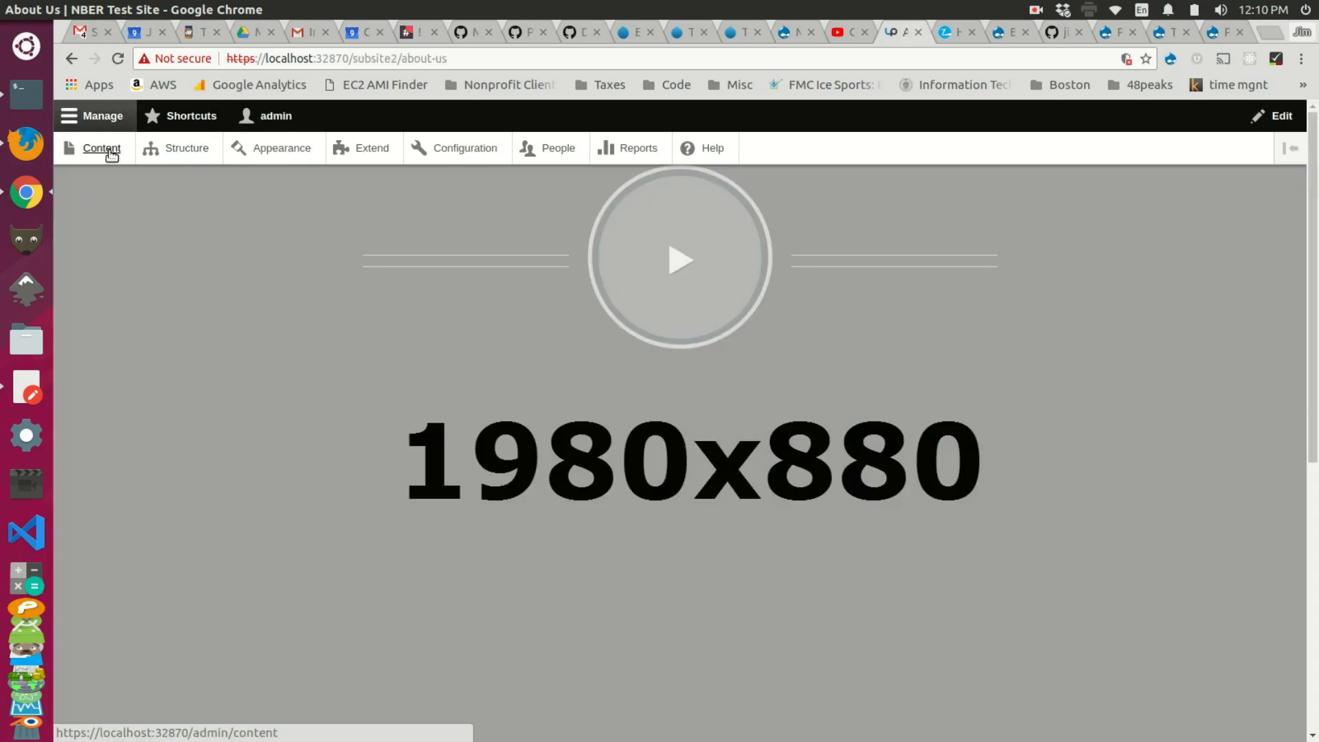
Step: Open About Us from the Content list and copy its /subsite2/about-us path
left_click(109, 150)
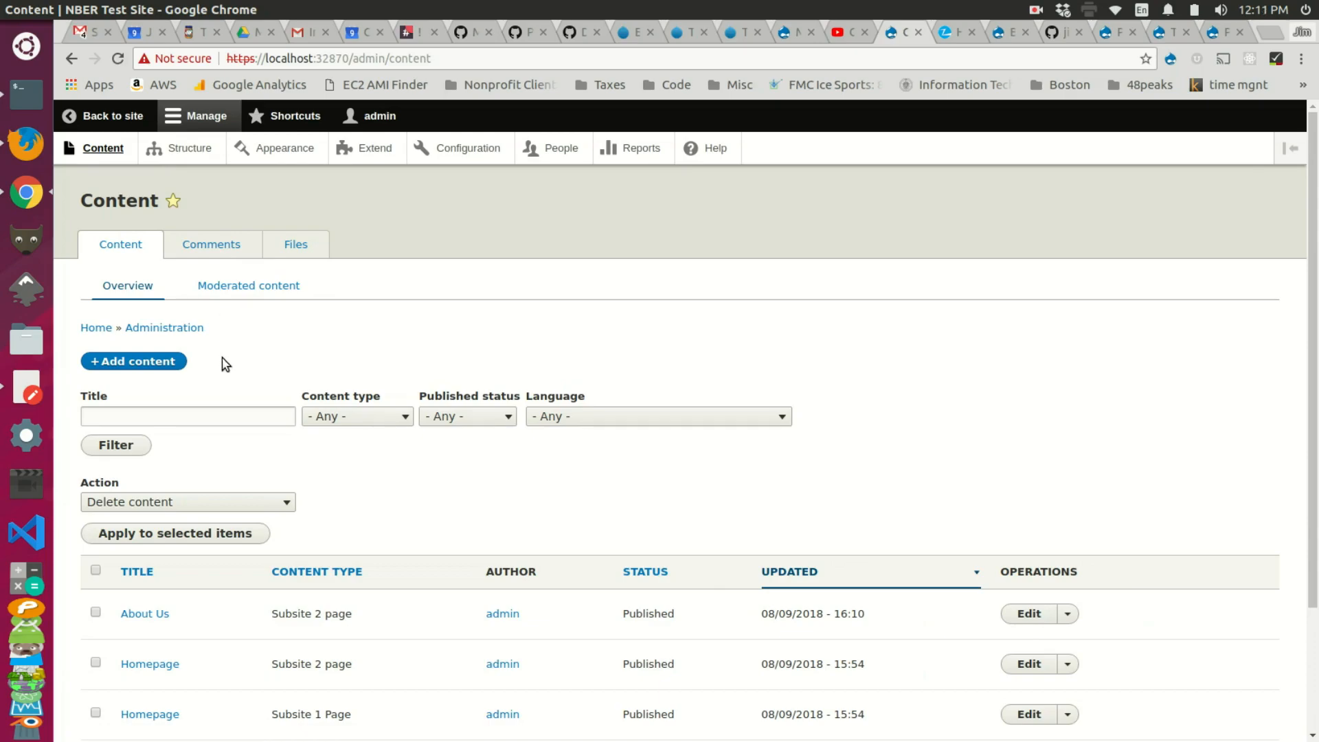
left_click(139, 613)
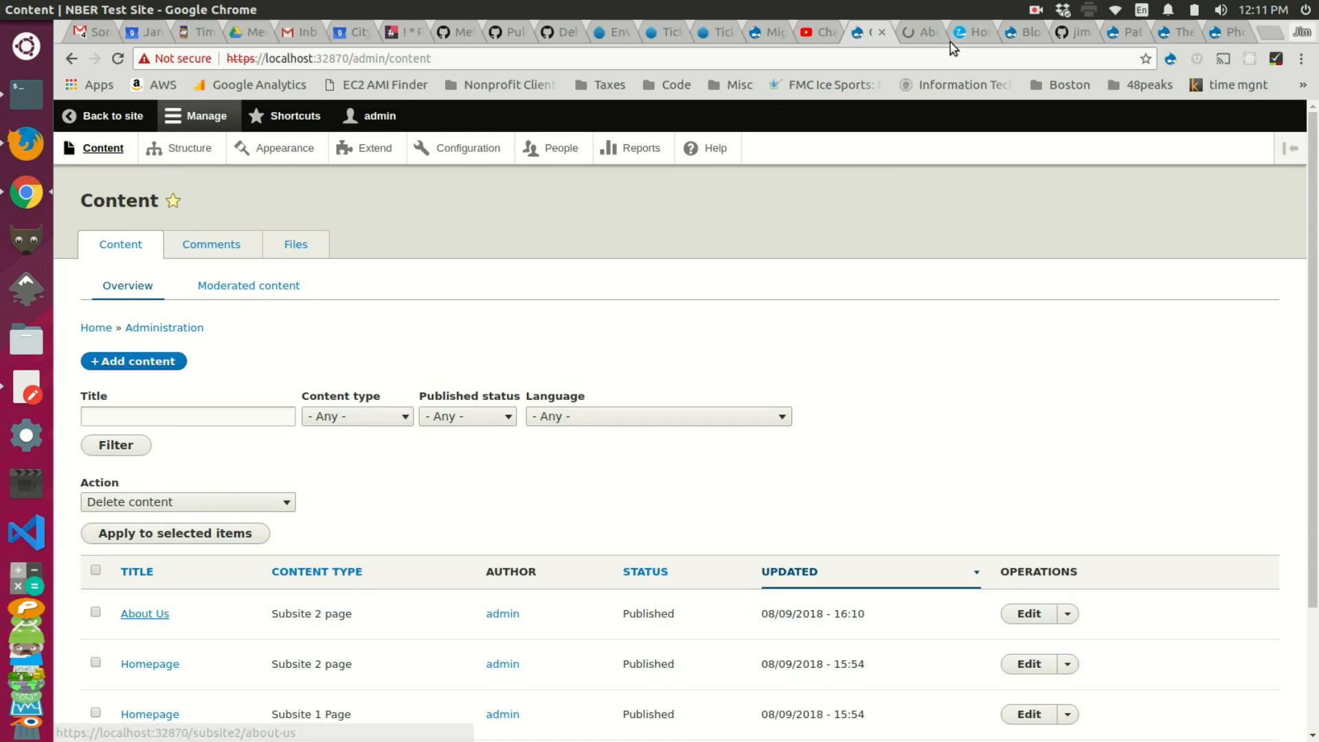
left_click_drag(458, 63, 366, 55)
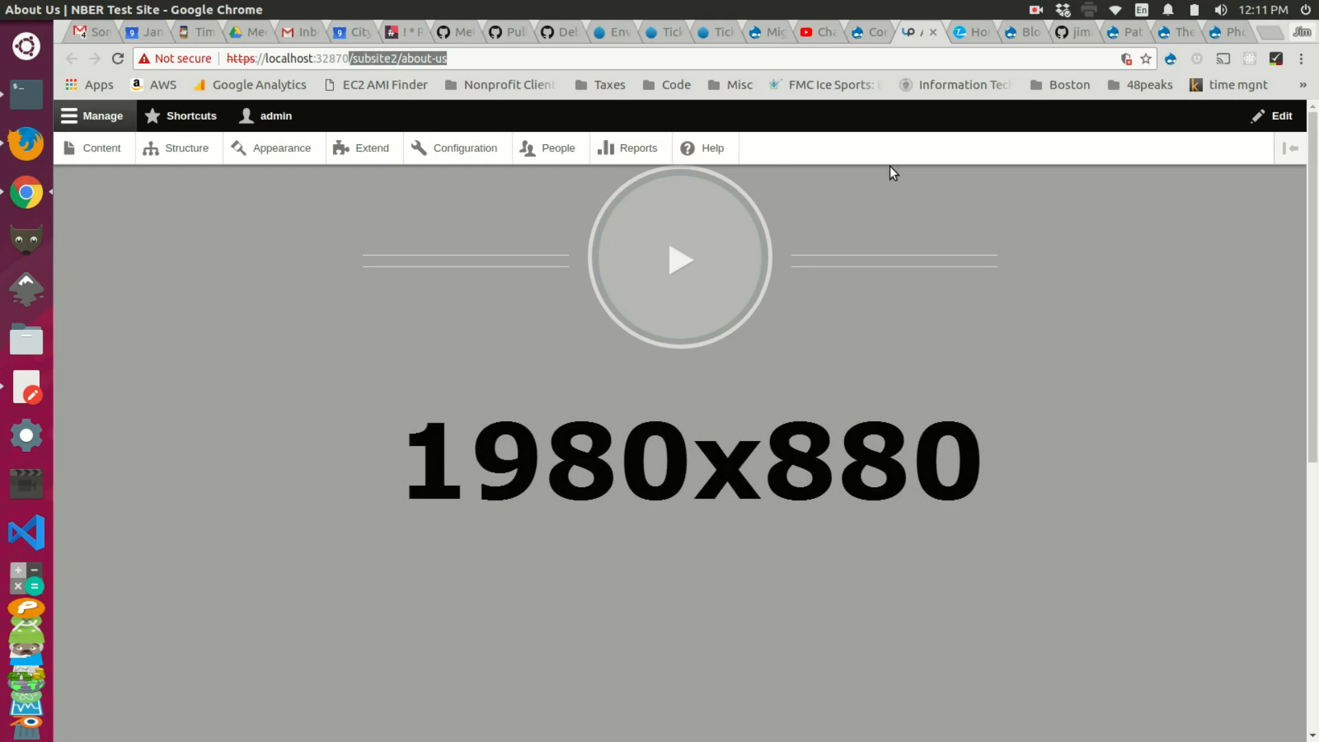
scroll(897, 305, "down", 5)
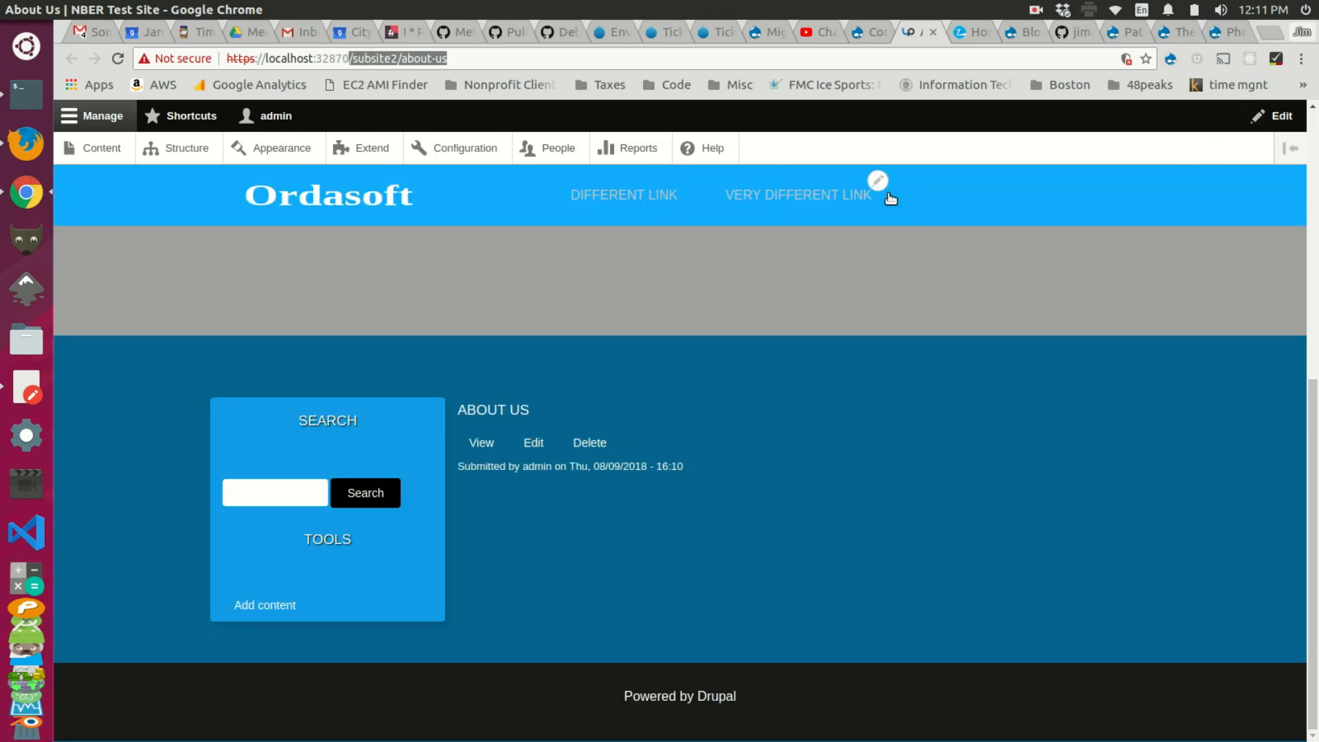
Step: Change the 'different link' item in Subsite 2 Nav to 'About Us' linking /subsite2/about-us
left_click(878, 181)
left_click(850, 226)
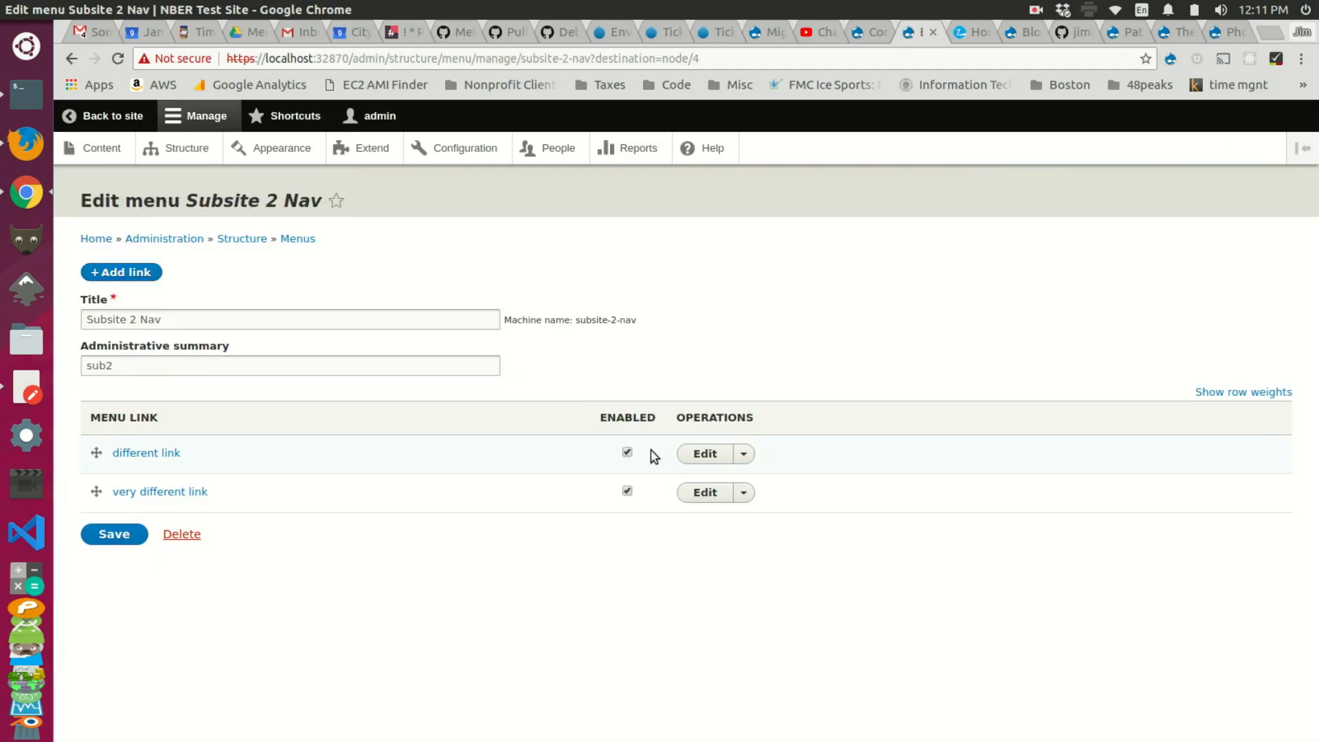
left_click(701, 455)
left_click(181, 359)
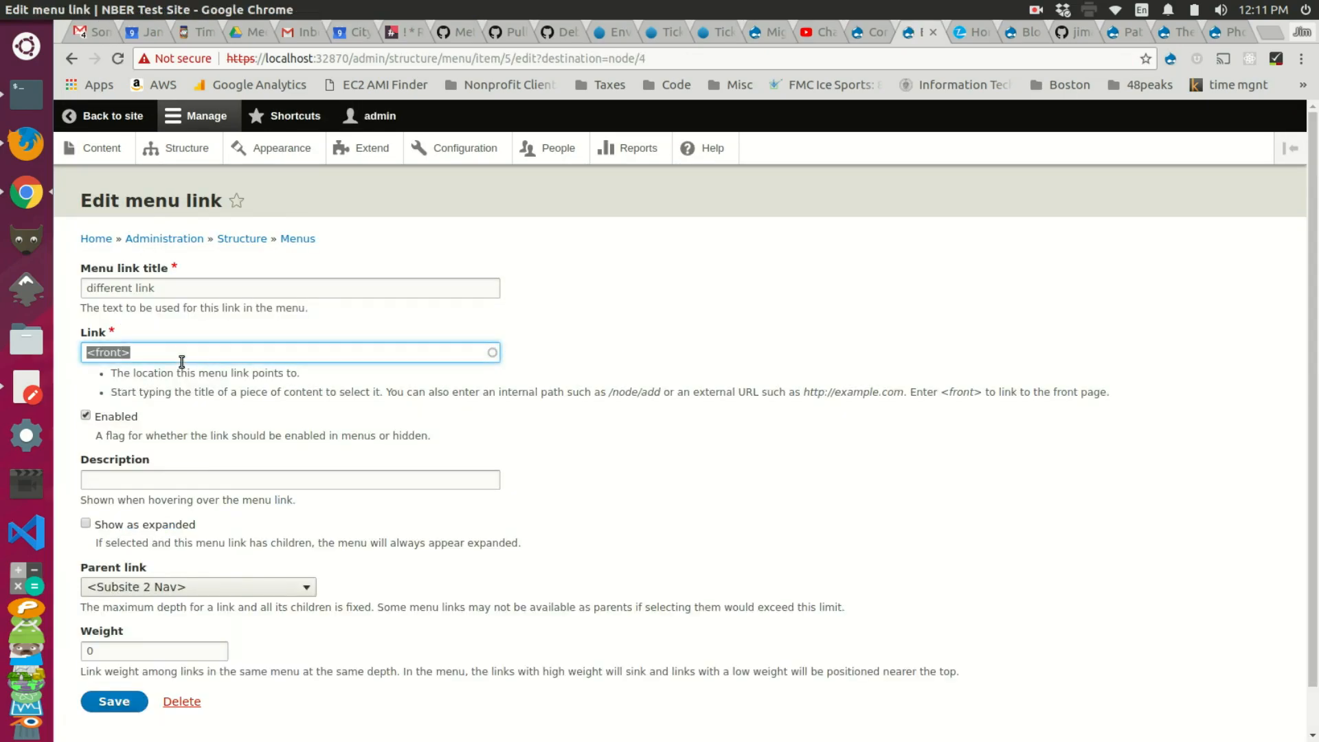
type("/subsite2/about-us")
triple_click(192, 289)
type("Abou")
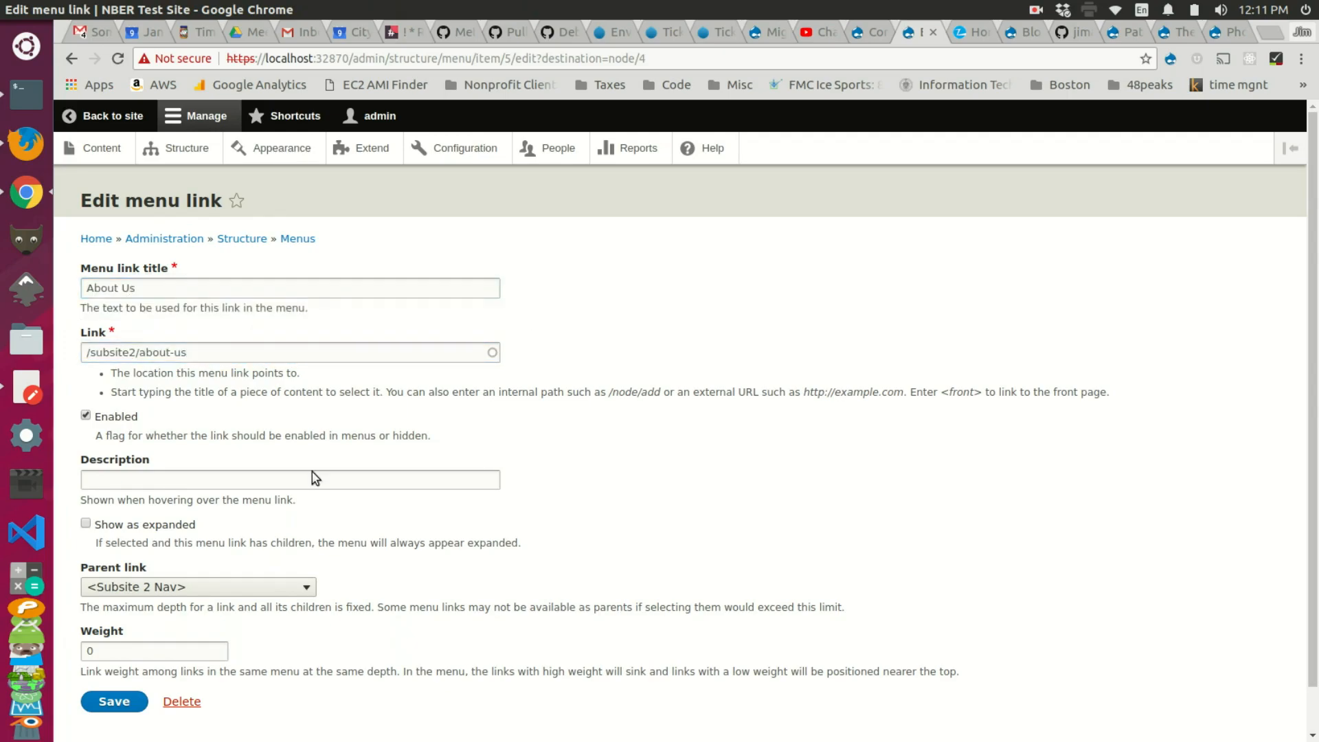
scroll(297, 486, "down", 1)
left_click(110, 654)
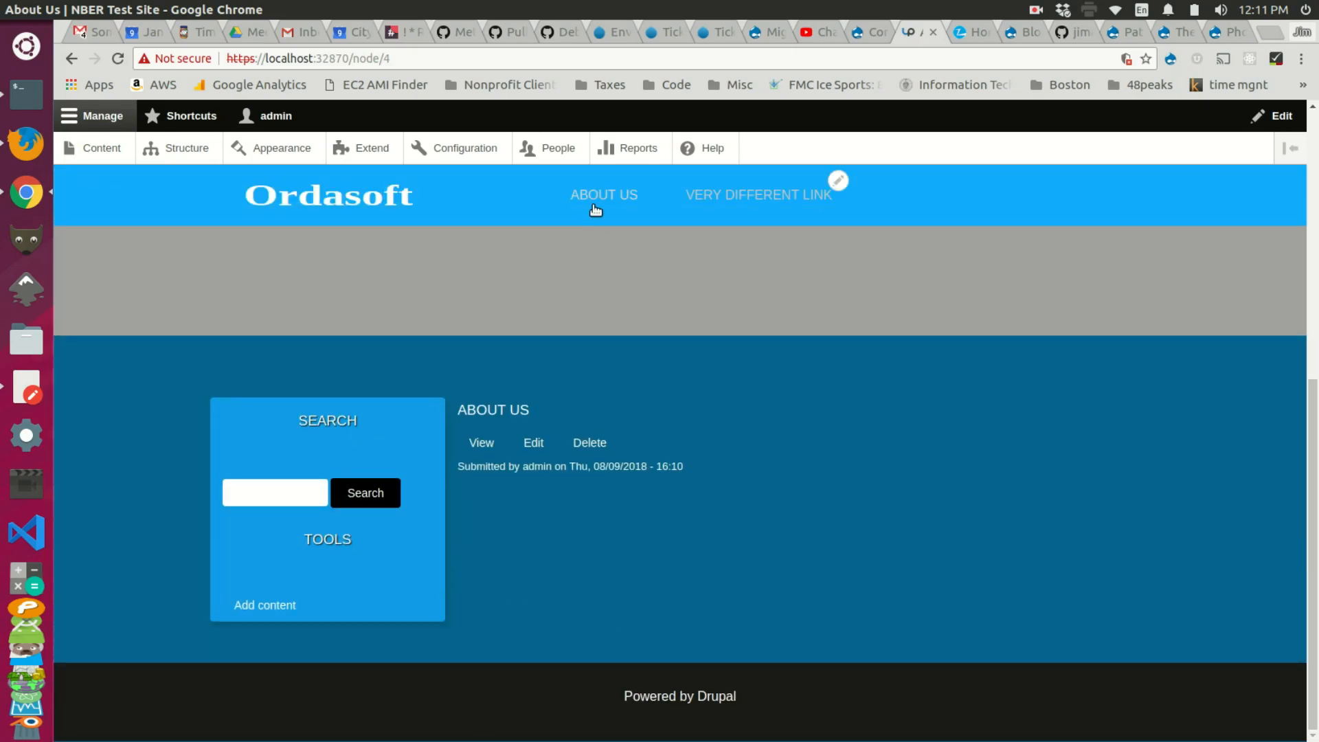
Step: Follow the new ABOUT US nav link and bring up the page's edit options
left_click(595, 208)
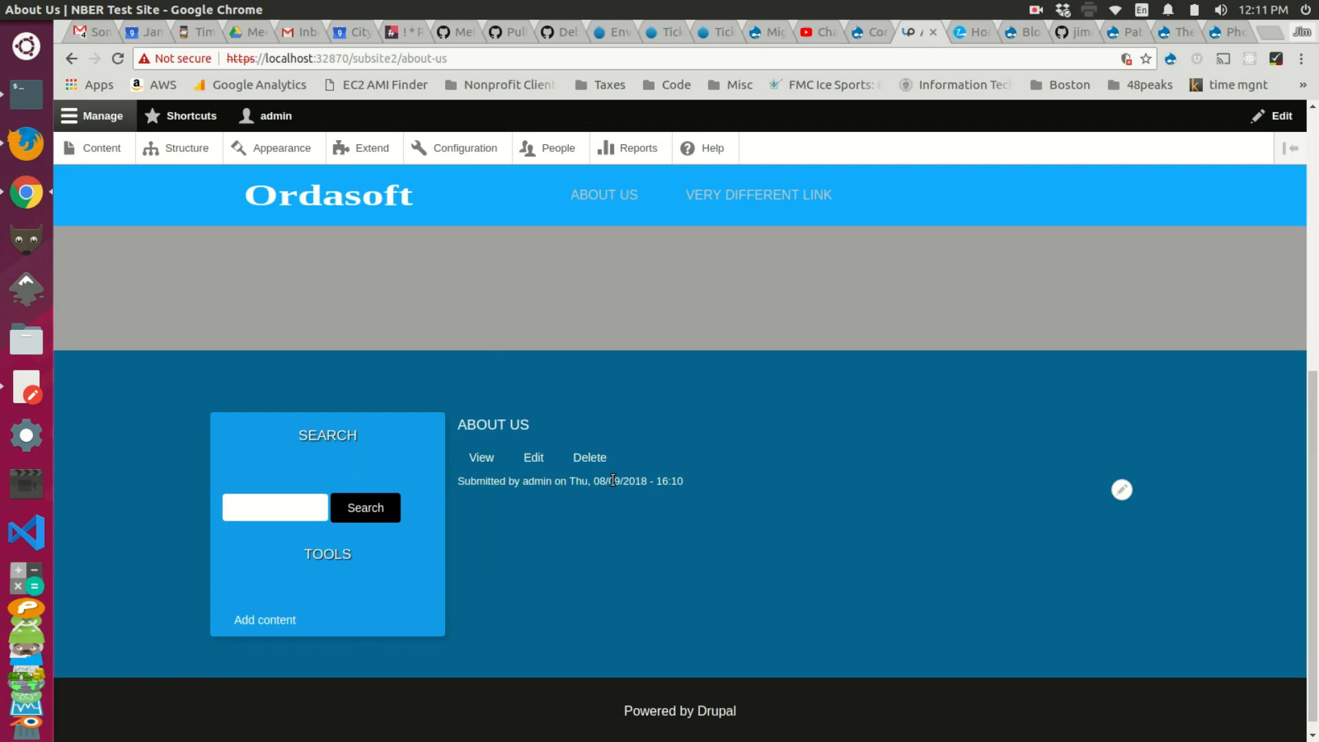
left_click(1114, 481)
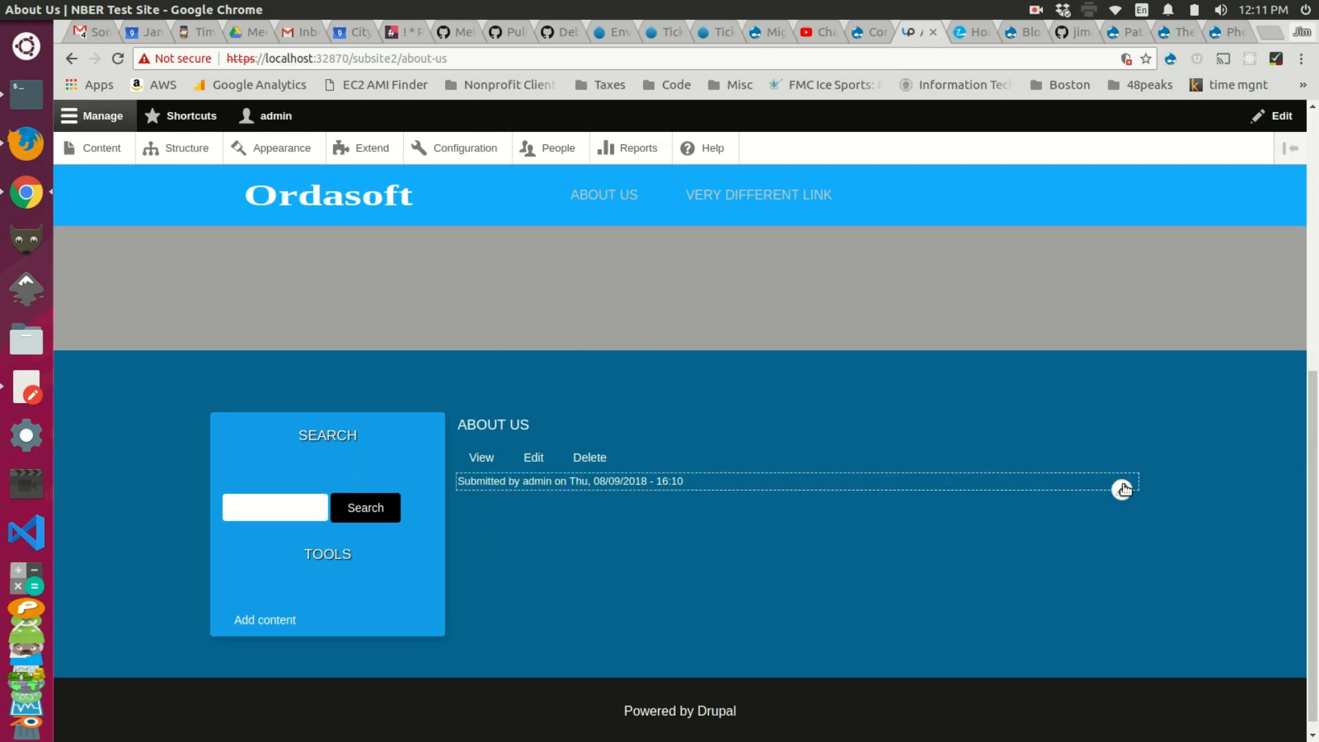
left_click(1122, 488)
Step: Give the About Us page the body text 'This is the about us page content' and save
left_click(1098, 532)
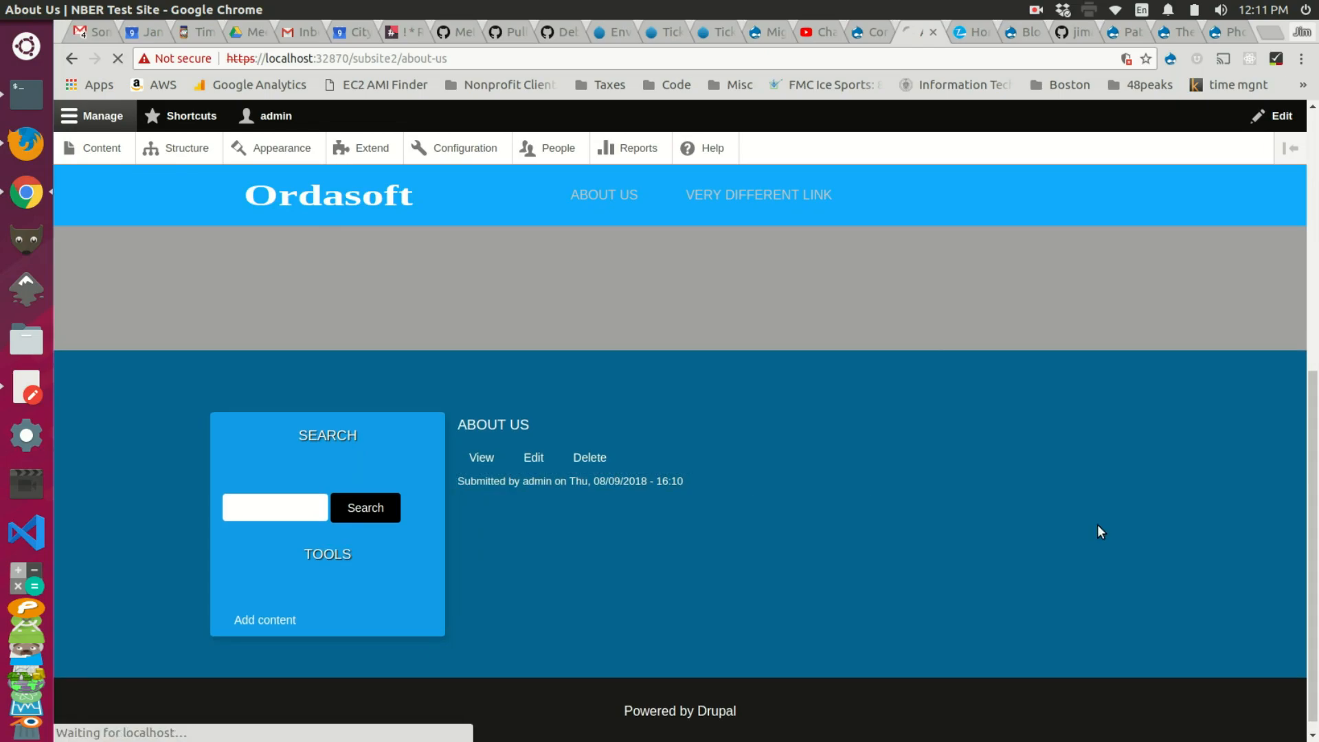
type("Th")
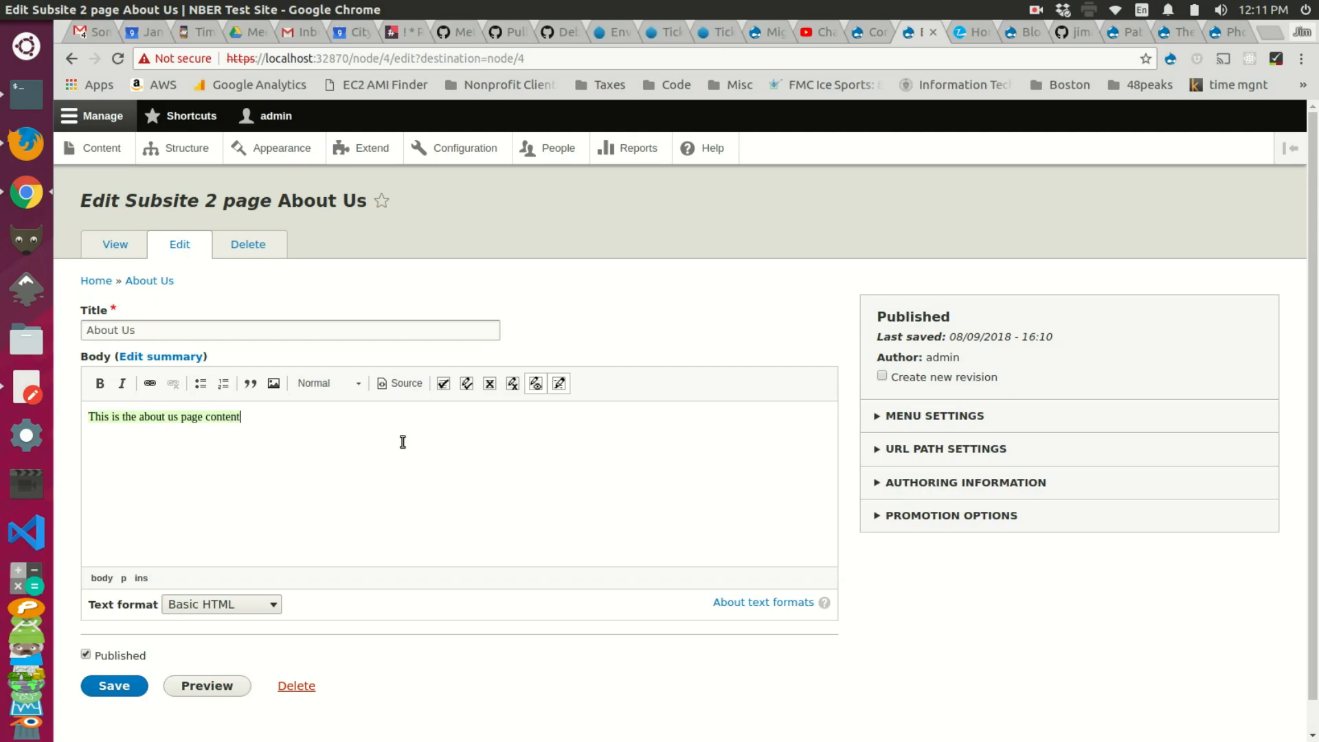
left_click(113, 686)
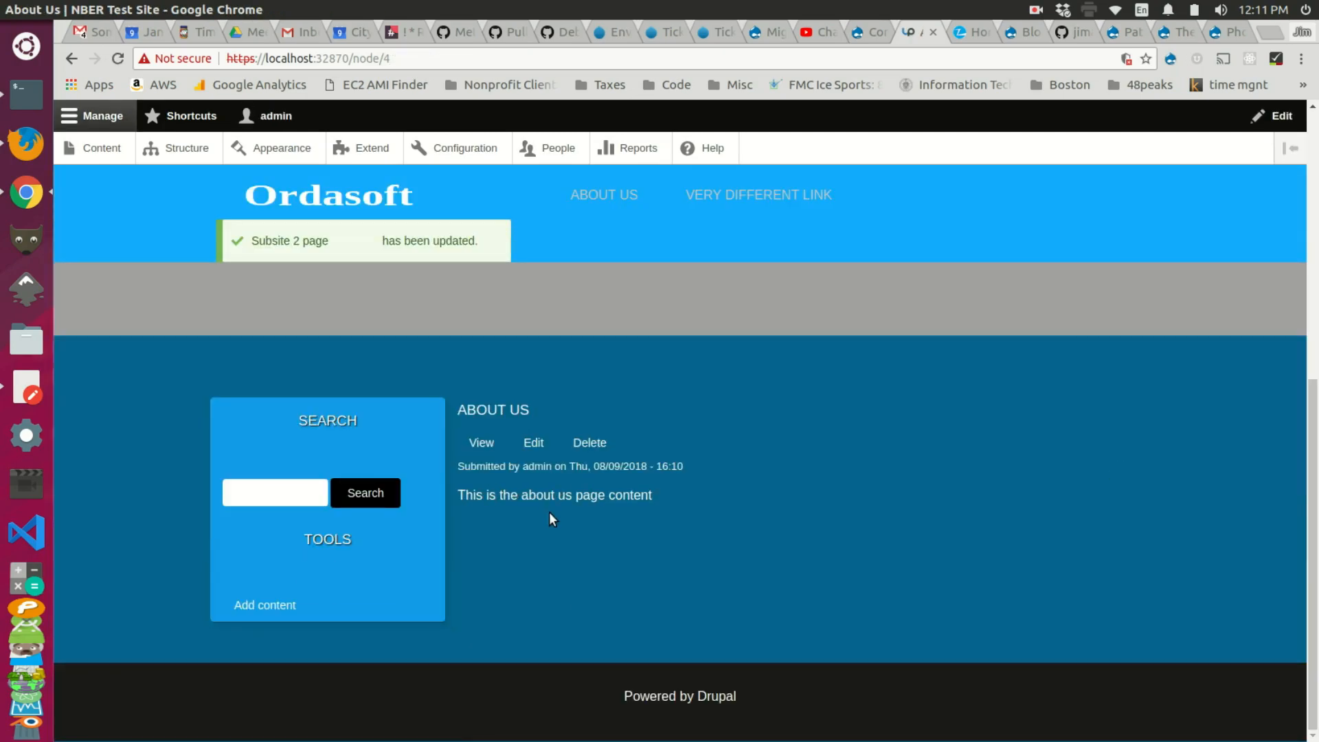
Step: Check the page's /subsite2/about-us URL, then return to the site home page
left_click(616, 230)
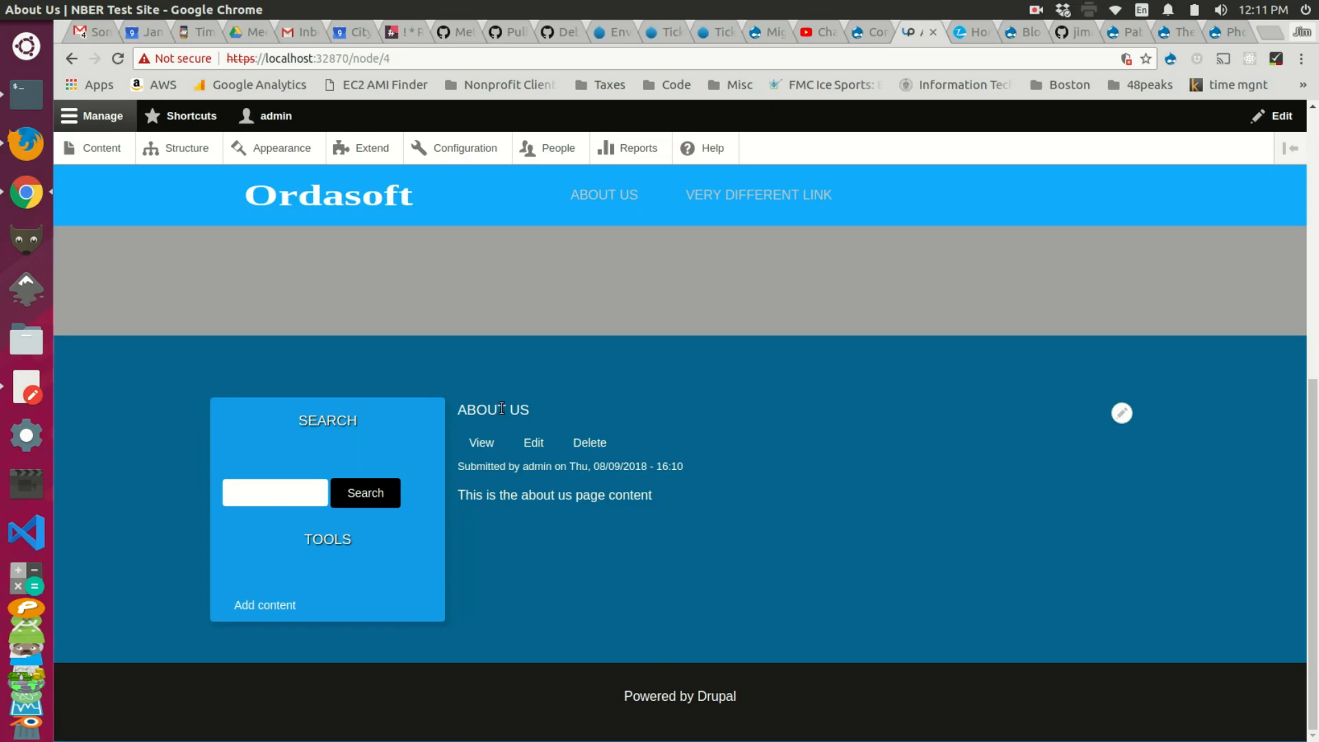
left_click(606, 200)
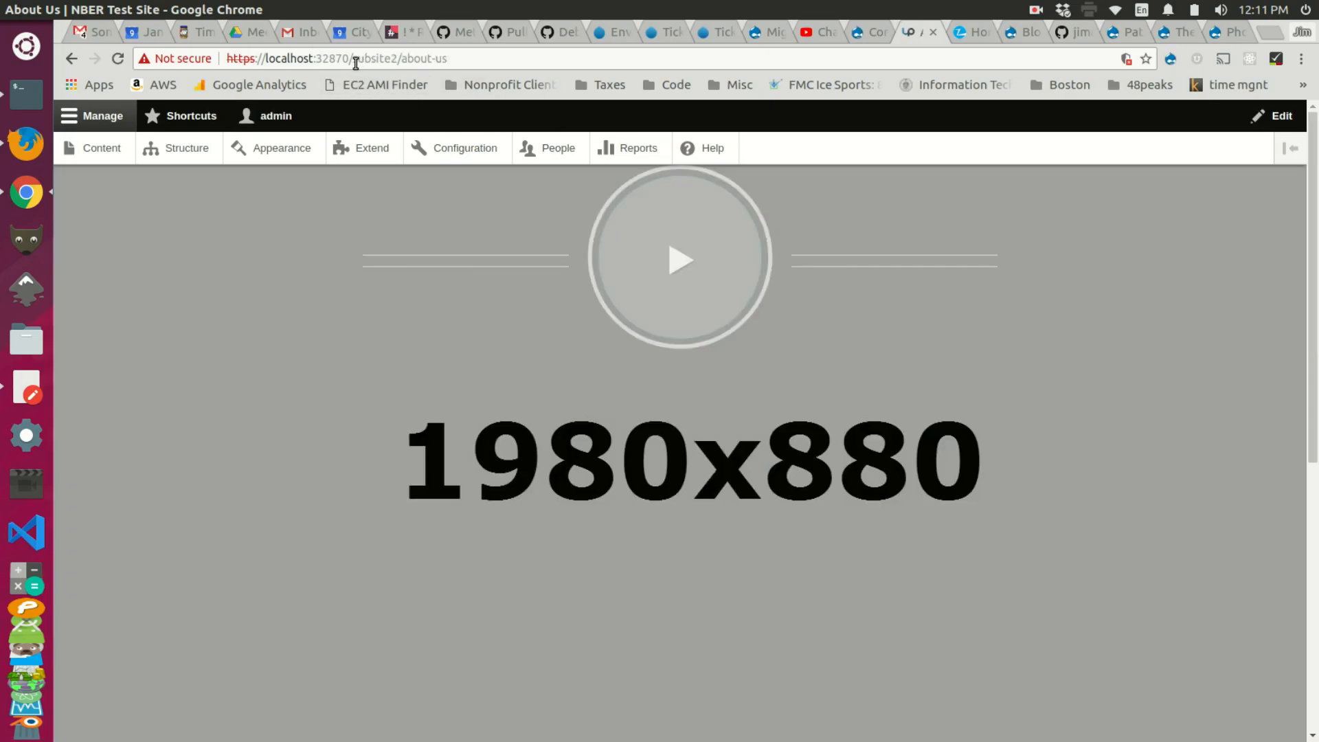
left_click_drag(353, 59, 432, 62)
scroll(467, 371, "down", 1)
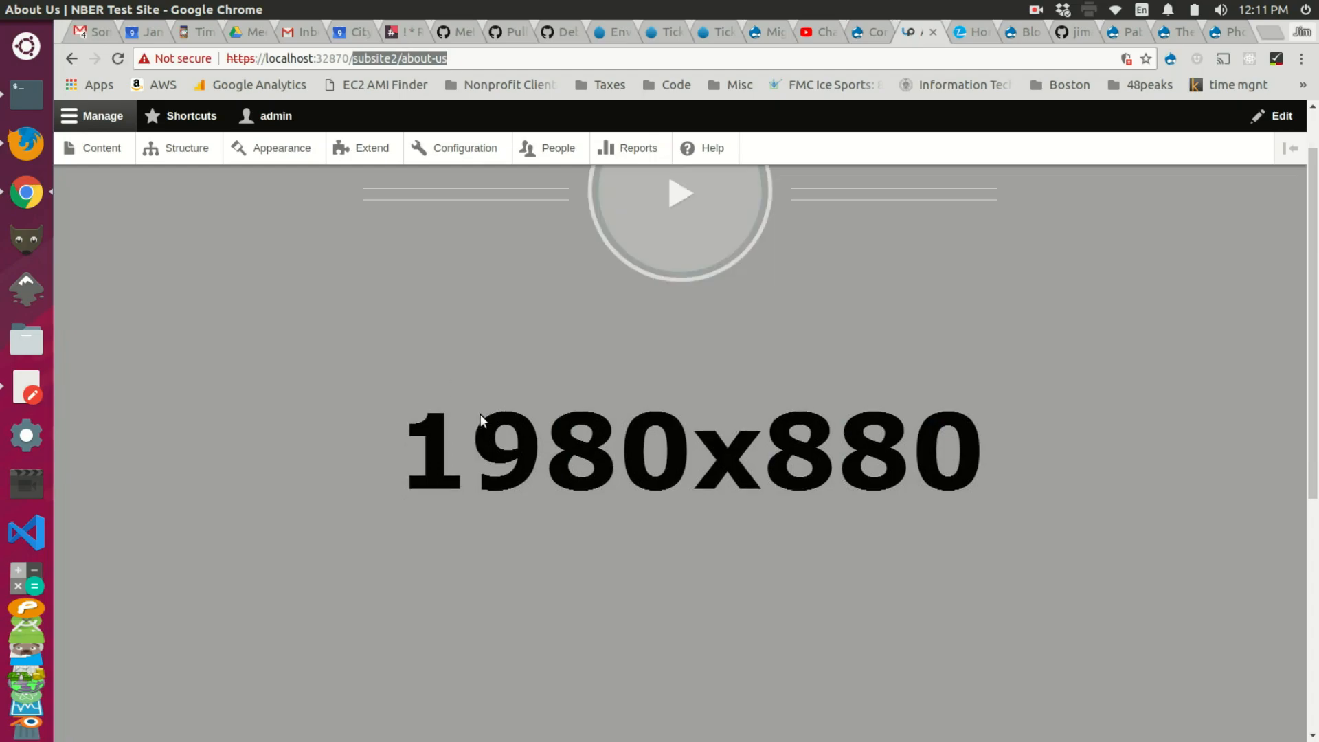
left_click(401, 58)
left_click_drag(403, 58, 350, 62)
scroll(542, 364, "down", 5)
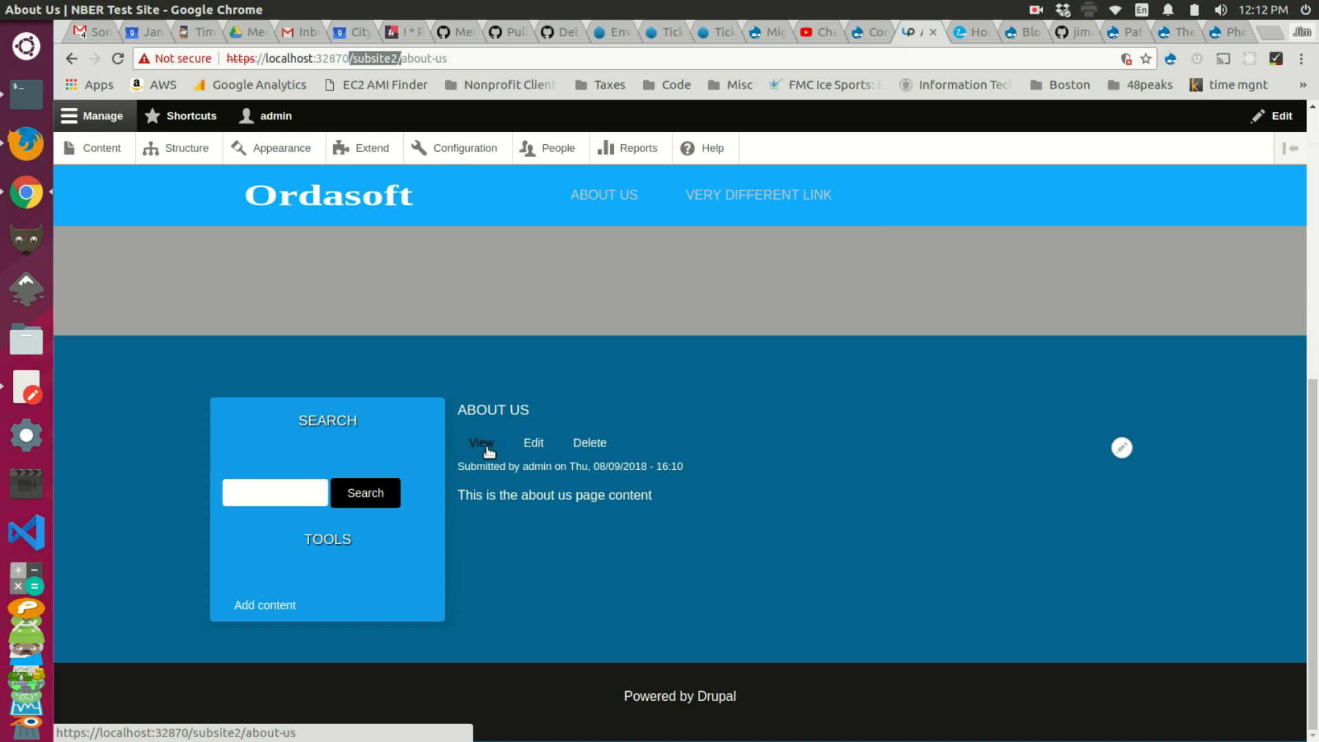
left_click(341, 189)
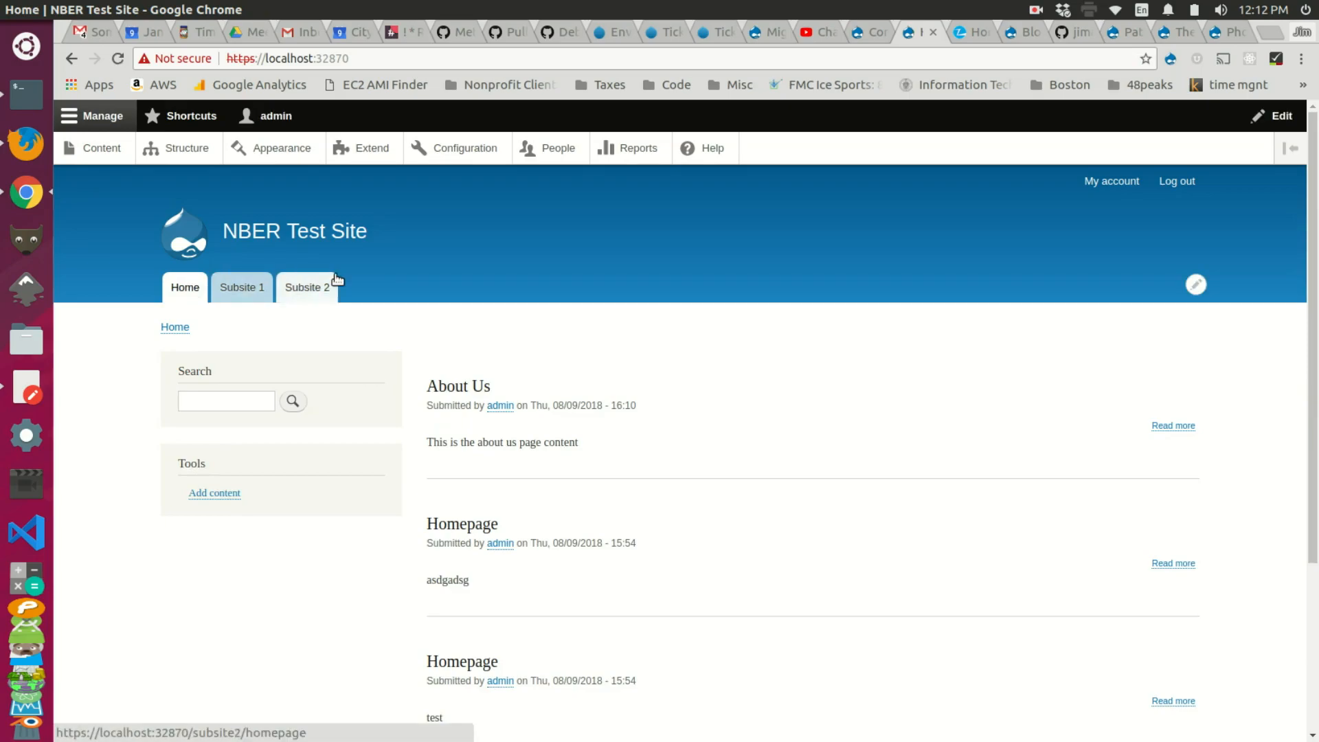